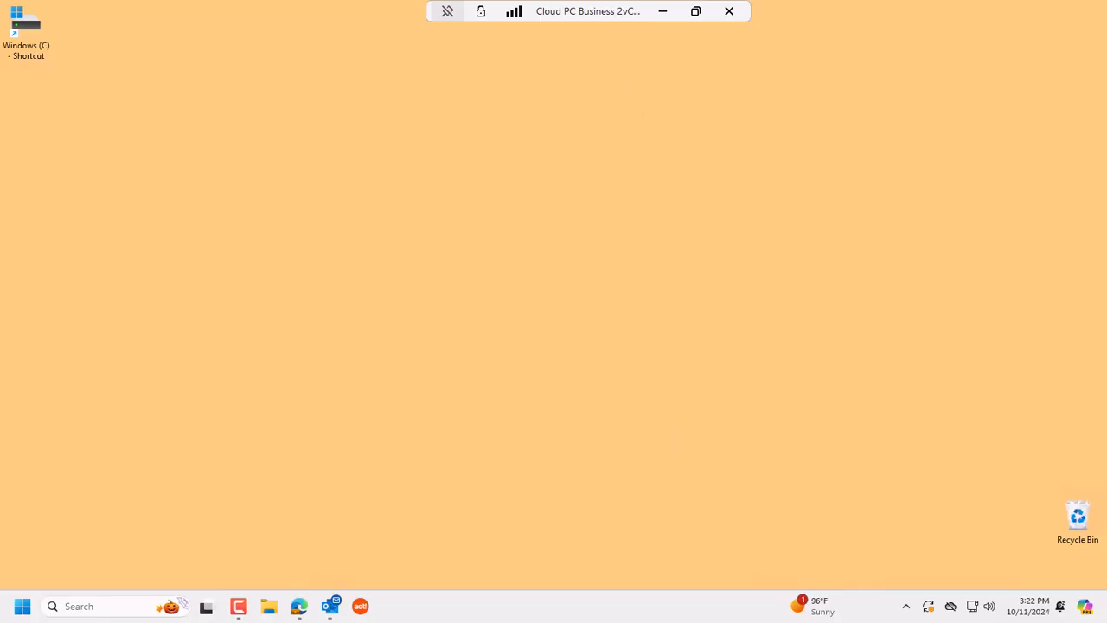
Step: Launch Act! and log on to ImpactDemoScripting to show all 456 contacts
{"action": "left_click", "coordinate": [361, 606]}
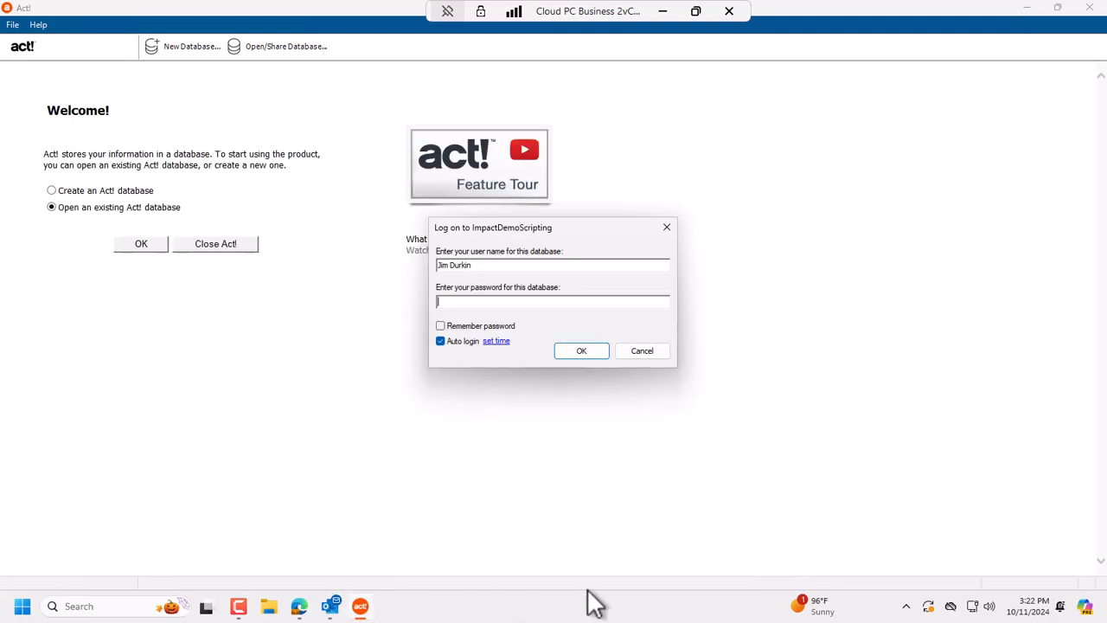
{"action": "left_click", "coordinate": [581, 350]}
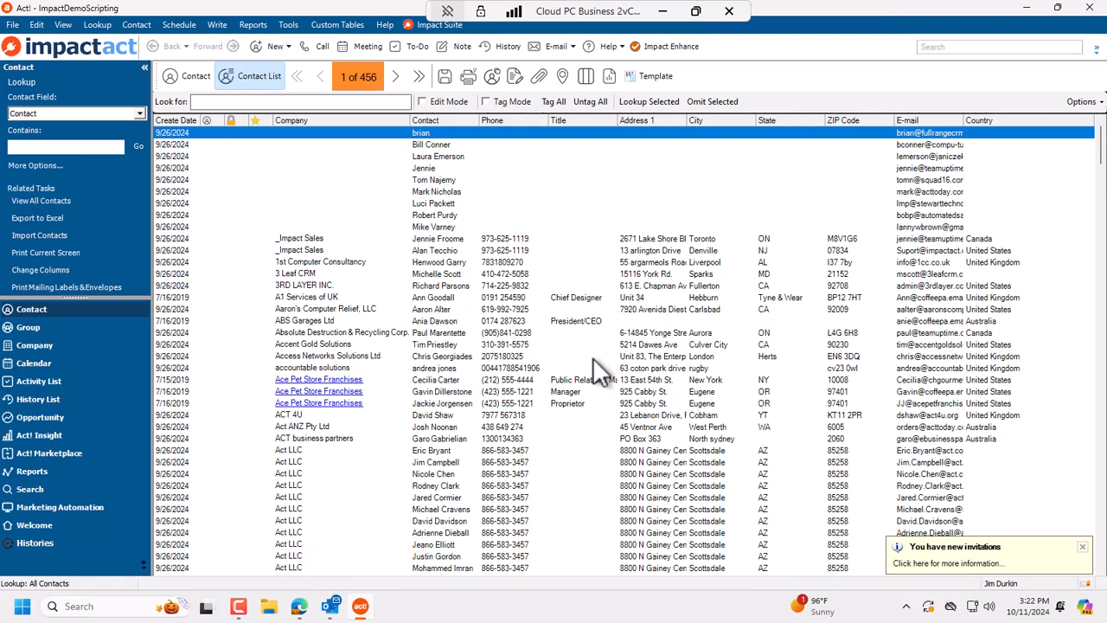
Step: Select a contact in the list and open the Lookup menu
{"action": "left_click", "coordinate": [498, 337]}
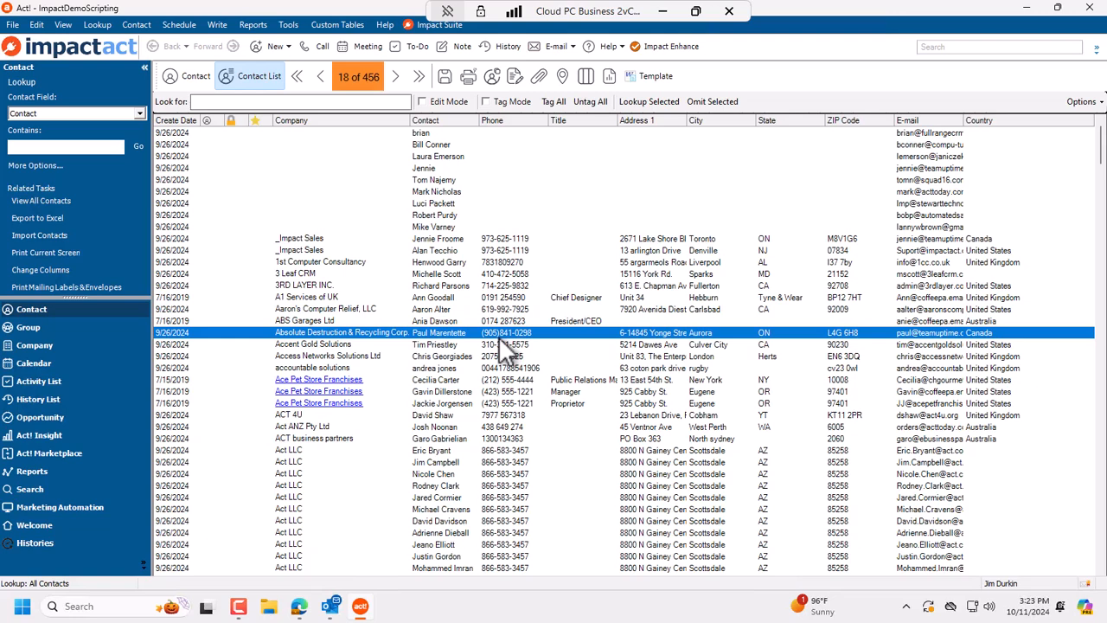
{"action": "left_click", "coordinate": [98, 24]}
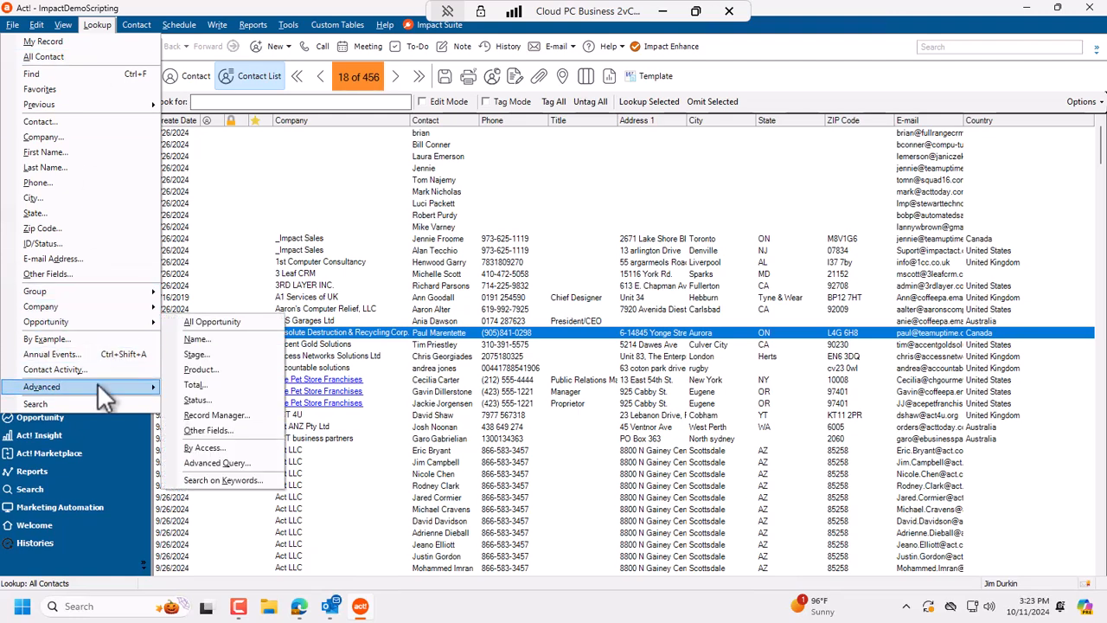
Step: Load and run the saved In the USA.QRY advanced query, replacing the lookup with 268 US contacts
{"action": "mouse_move", "coordinate": [97, 383]}
{"action": "left_click", "coordinate": [227, 387]}
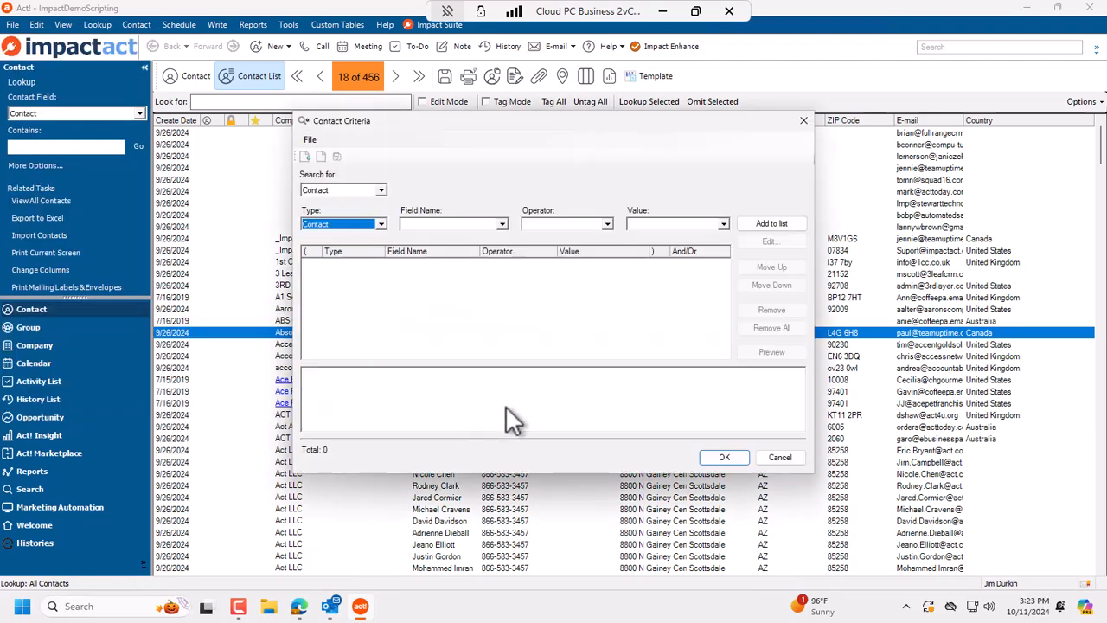
{"action": "left_click", "coordinate": [601, 281]}
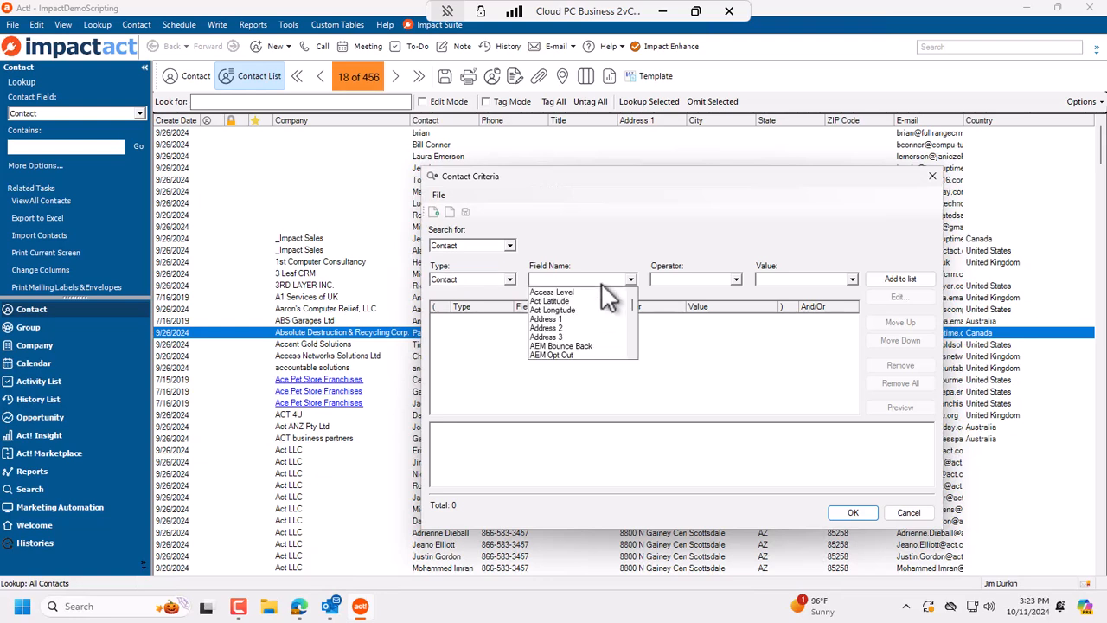
{"action": "left_click", "coordinate": [613, 248]}
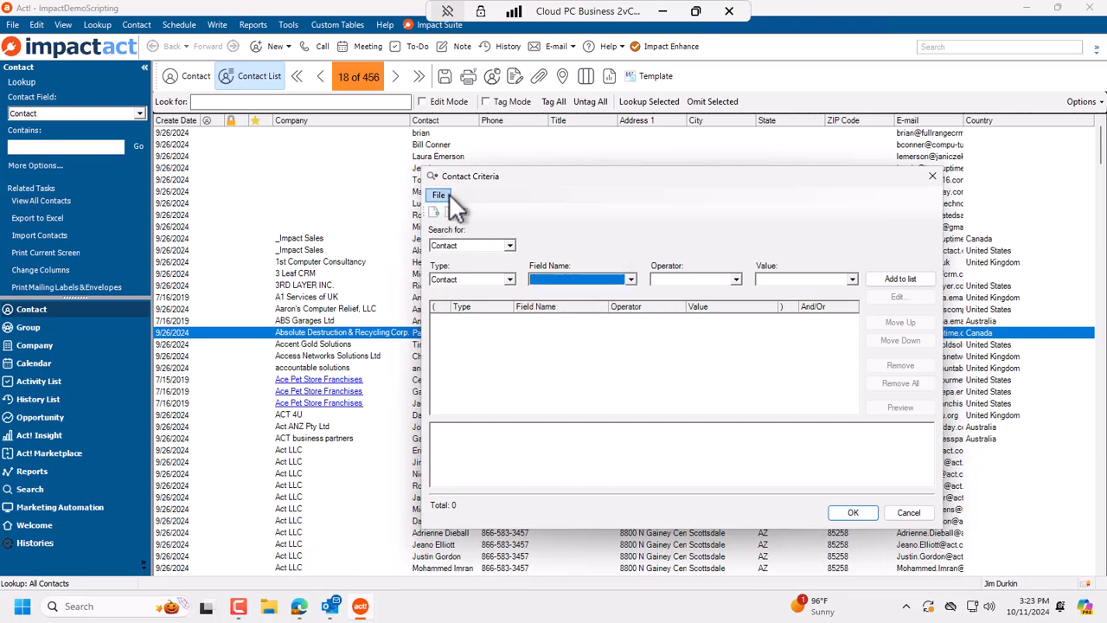
{"action": "left_click", "coordinate": [447, 195]}
{"action": "left_click", "coordinate": [480, 225]}
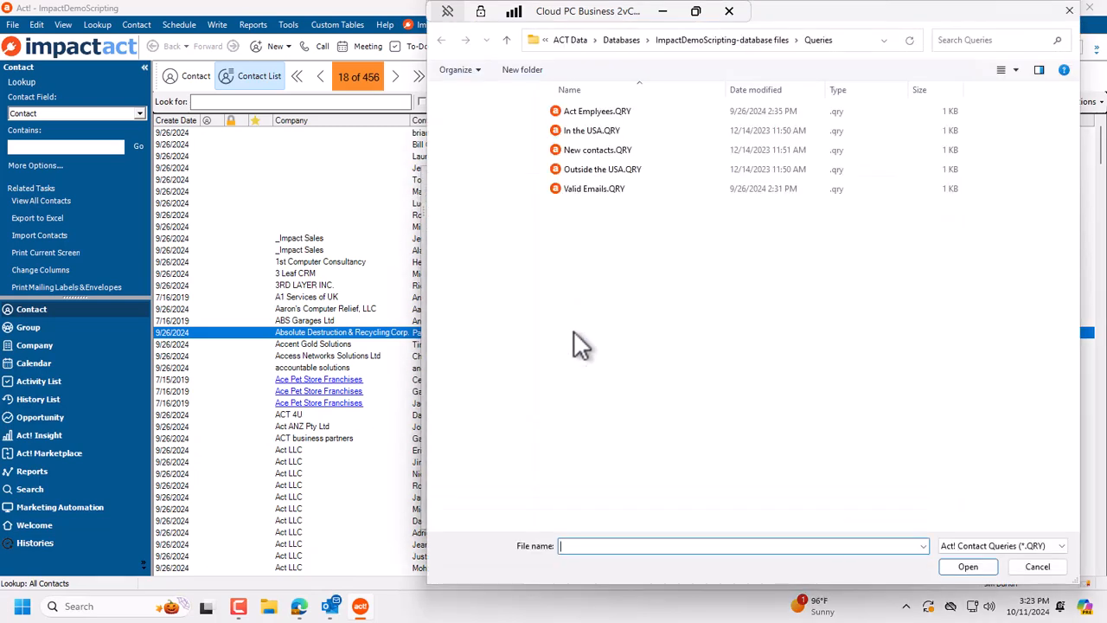
{"action": "left_click", "coordinate": [605, 136]}
{"action": "left_click", "coordinate": [968, 567]}
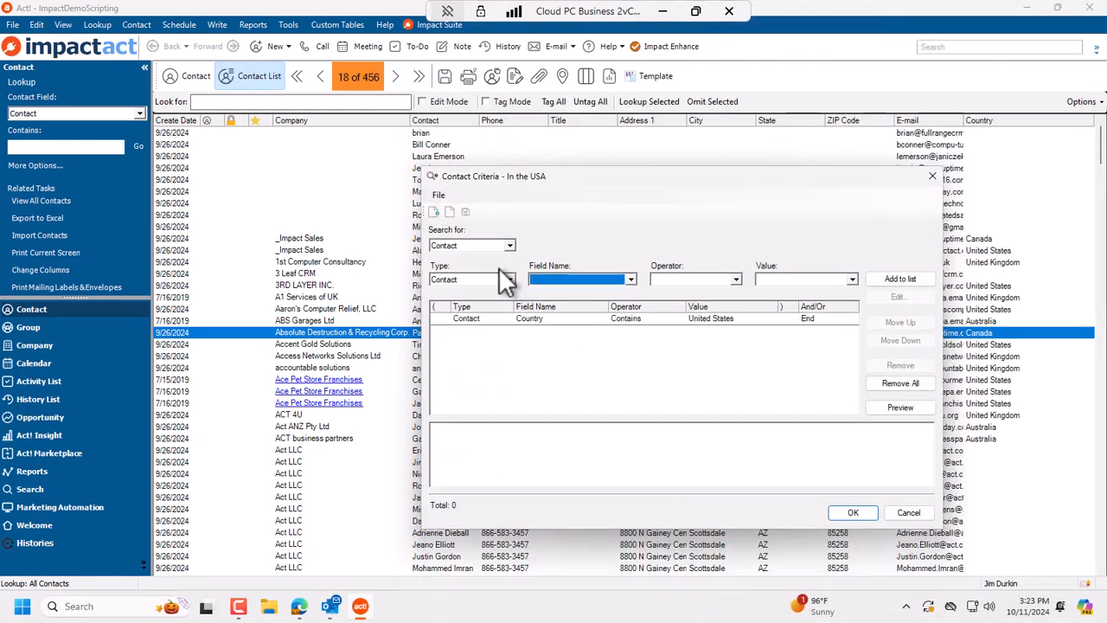
{"action": "left_click", "coordinate": [850, 513]}
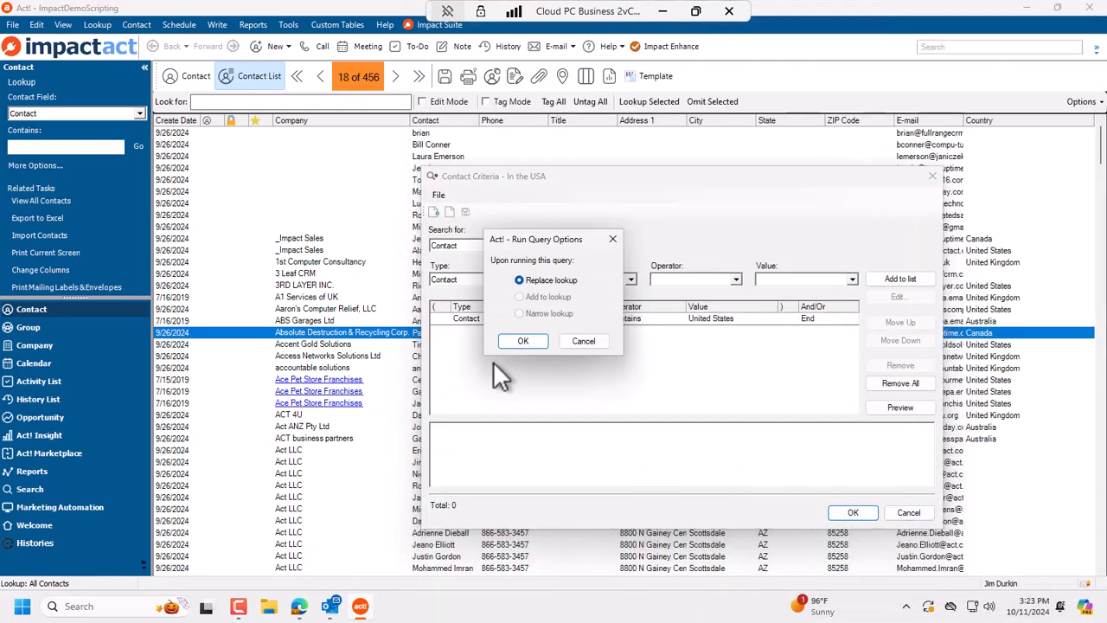
{"action": "left_click", "coordinate": [526, 343]}
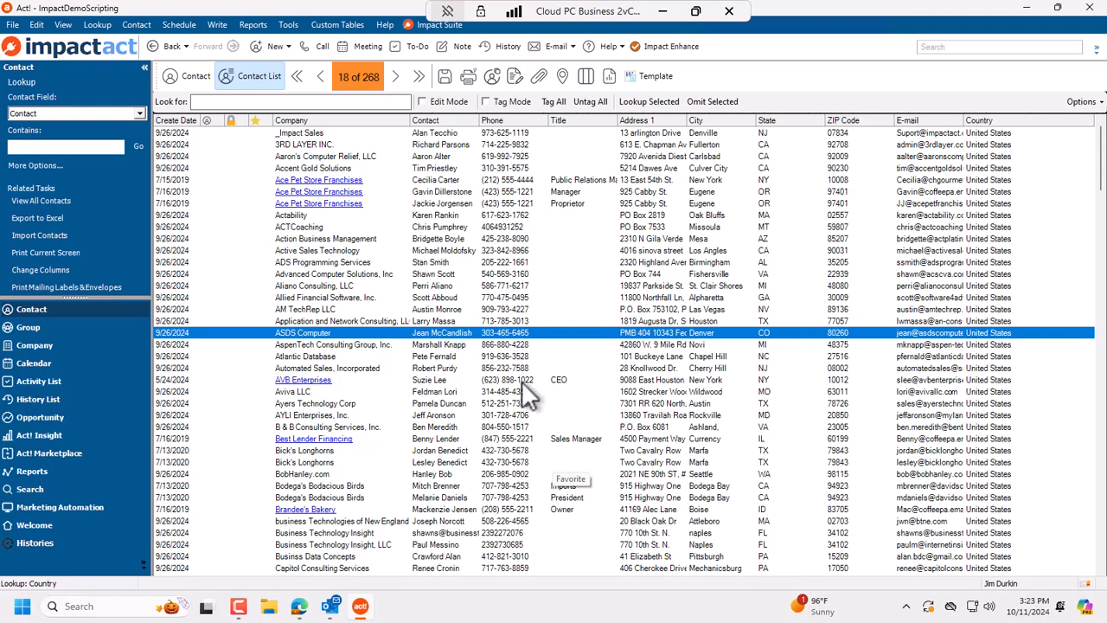
{"action": "left_click", "coordinate": [70, 25]}
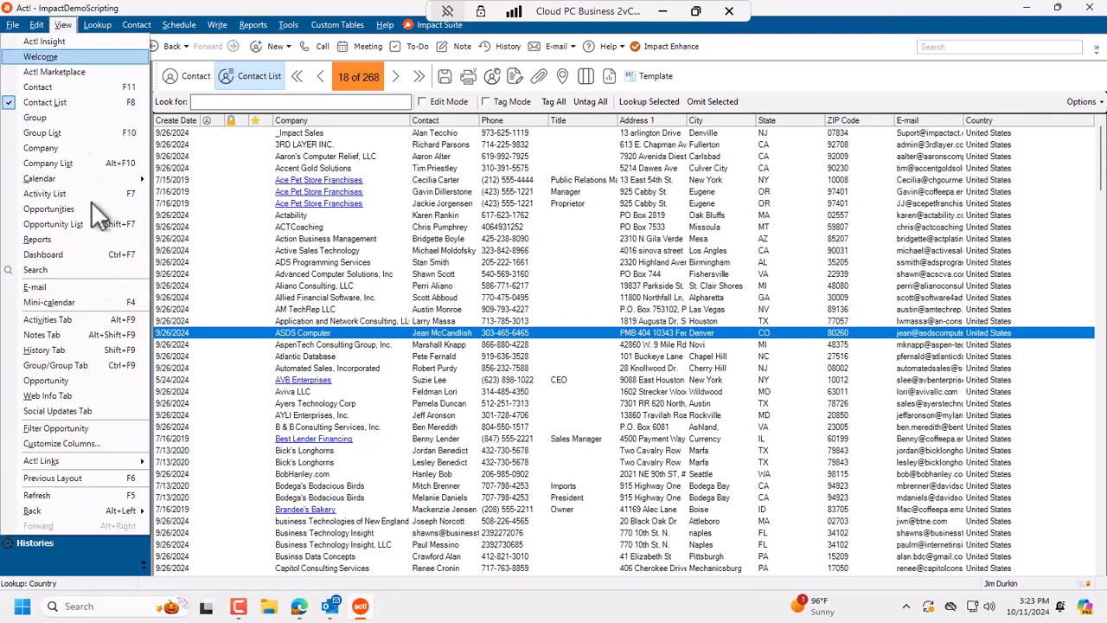
{"action": "mouse_move", "coordinate": [122, 461]}
{"action": "mouse_move", "coordinate": [106, 26]}
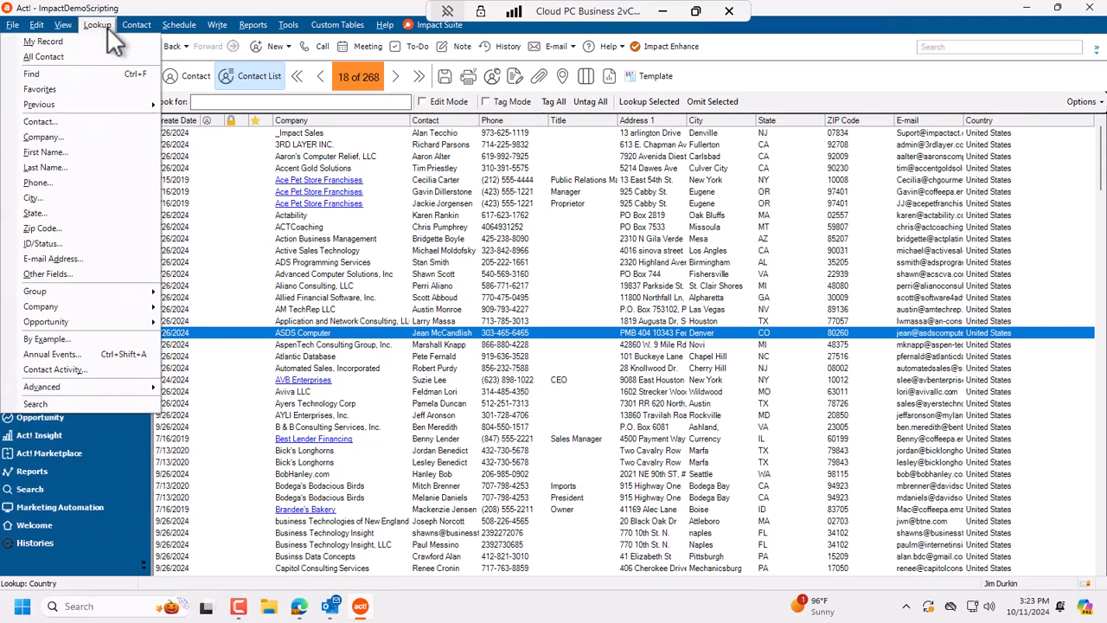
{"action": "mouse_move", "coordinate": [130, 387]}
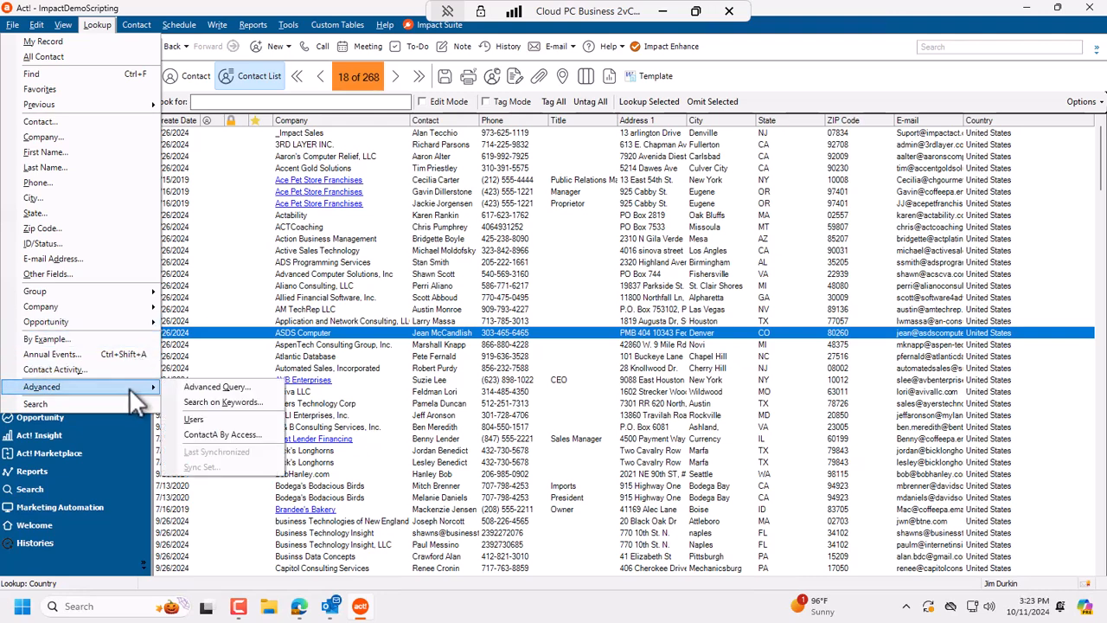
{"action": "left_click", "coordinate": [216, 386]}
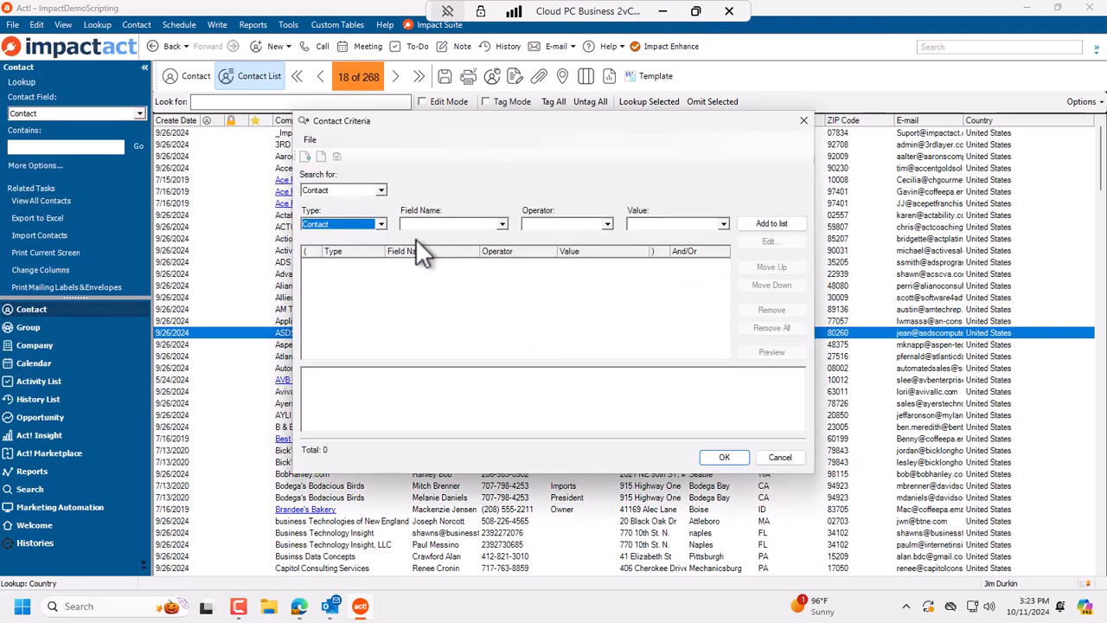
{"action": "left_click", "coordinate": [311, 140]}
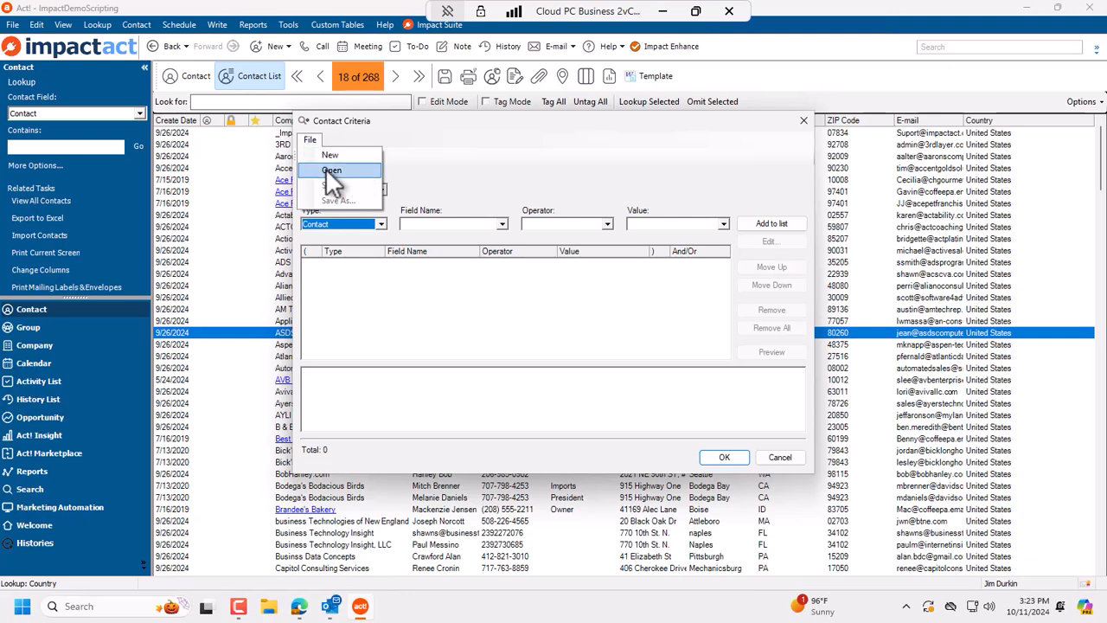
{"action": "left_click", "coordinate": [325, 167]}
{"action": "double_click", "coordinate": [469, 128]}
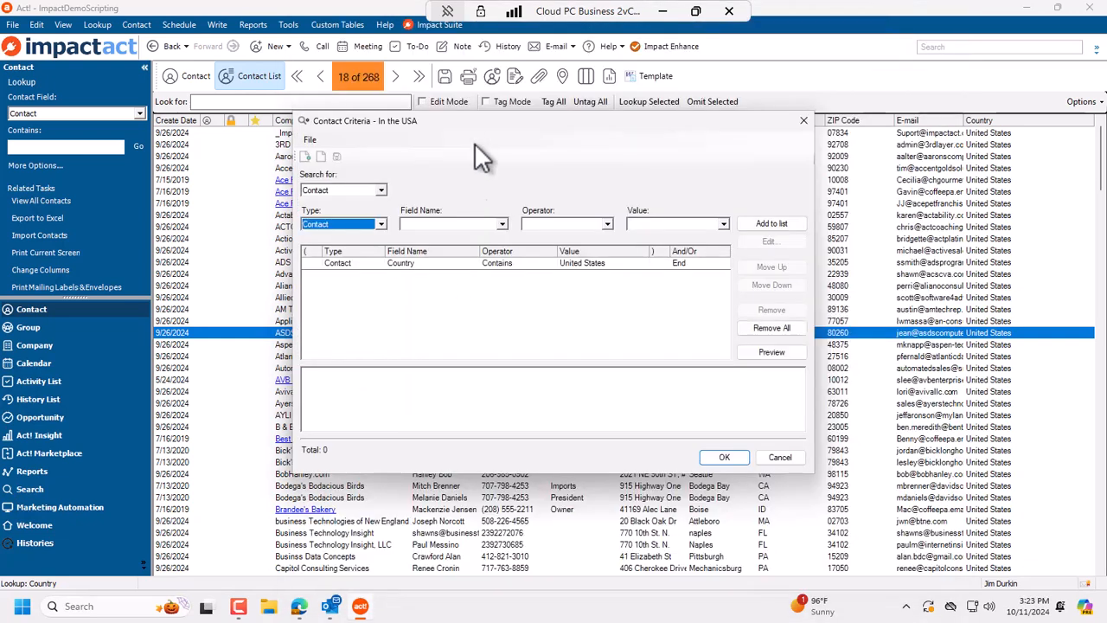
{"action": "double_click", "coordinate": [585, 264]}
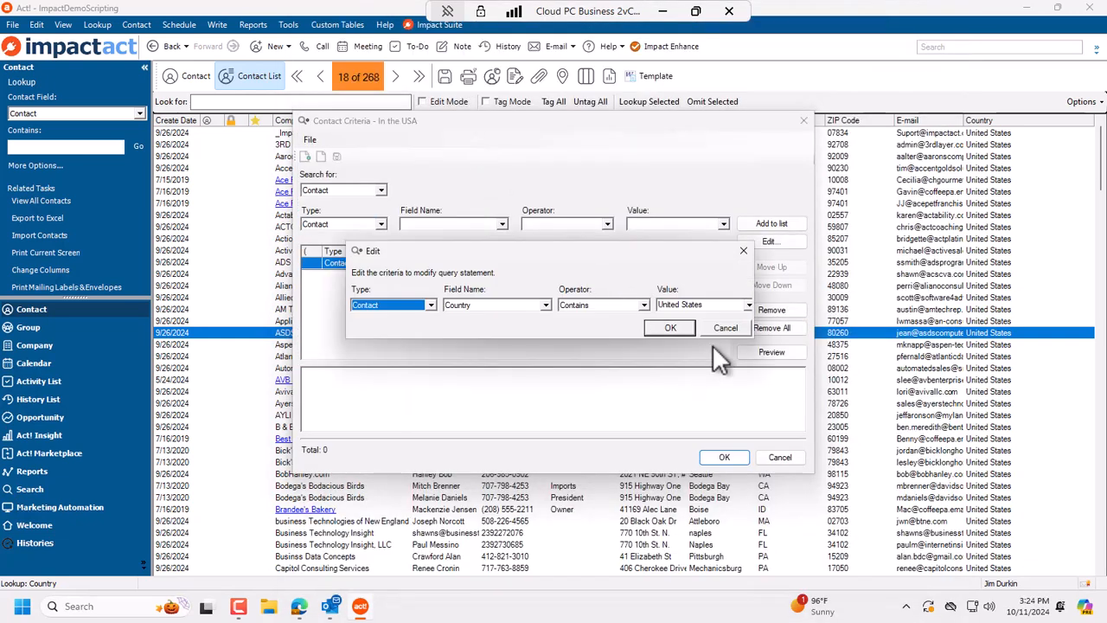
{"action": "left_click", "coordinate": [723, 330]}
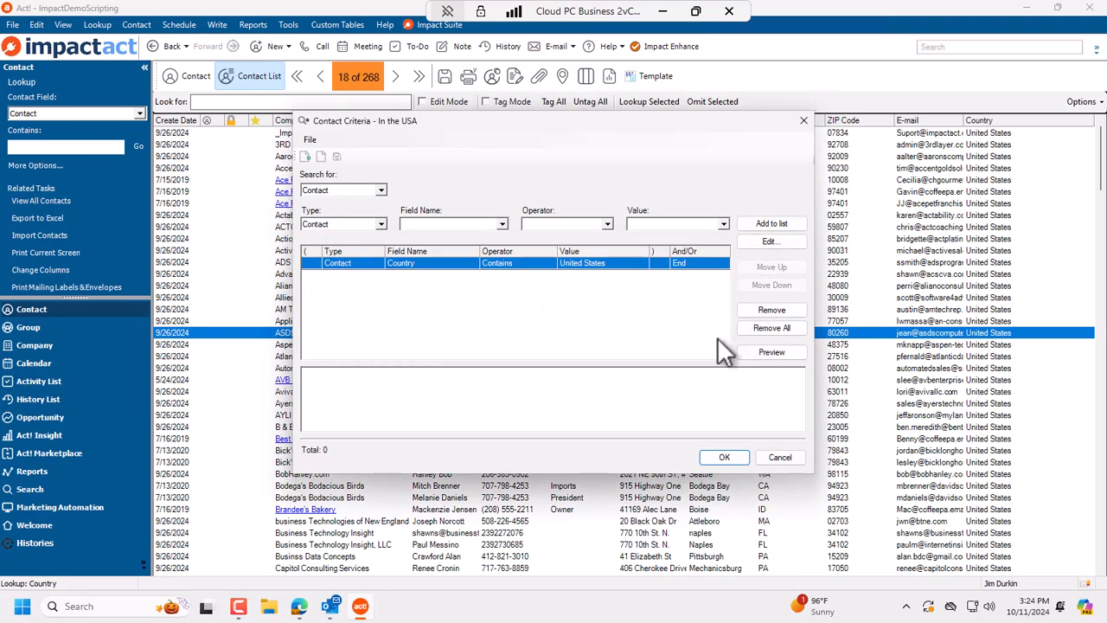
{"action": "left_click", "coordinate": [788, 458]}
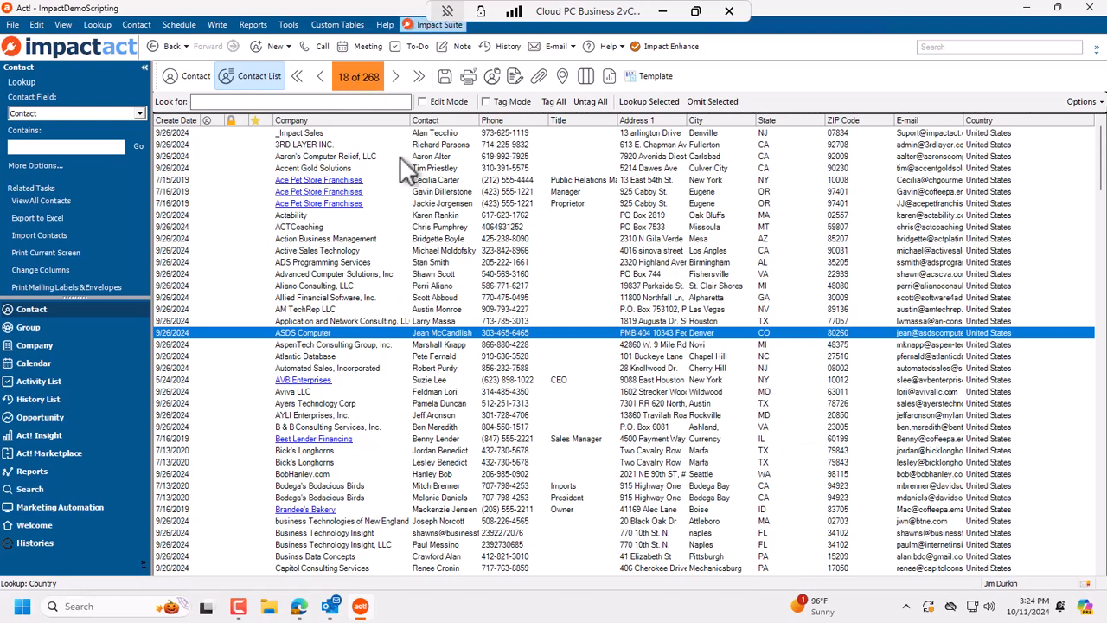
Step: Switch to the Impact Enhance grid and enlarge the grid and its filter panels
{"action": "left_click", "coordinate": [654, 50]}
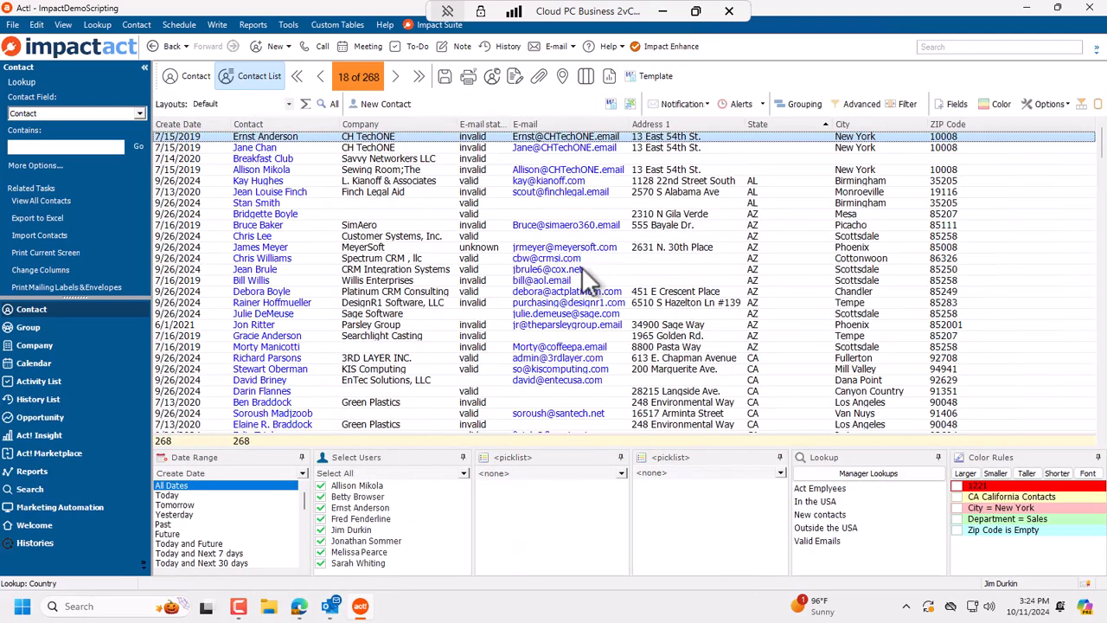
{"action": "left_click", "coordinate": [659, 47]}
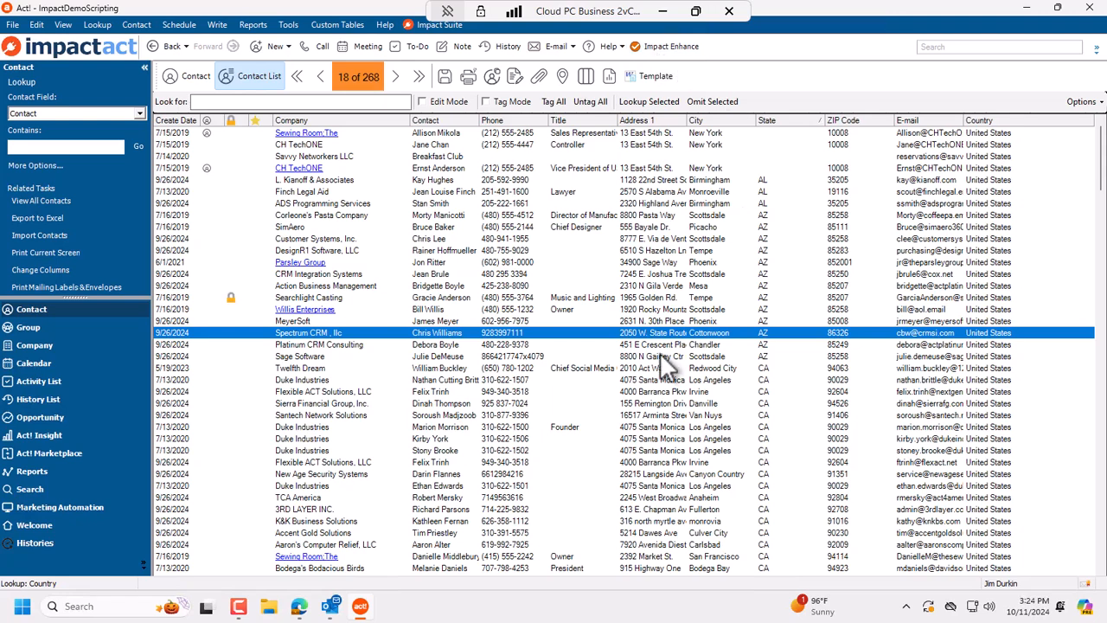
{"action": "left_click", "coordinate": [669, 43]}
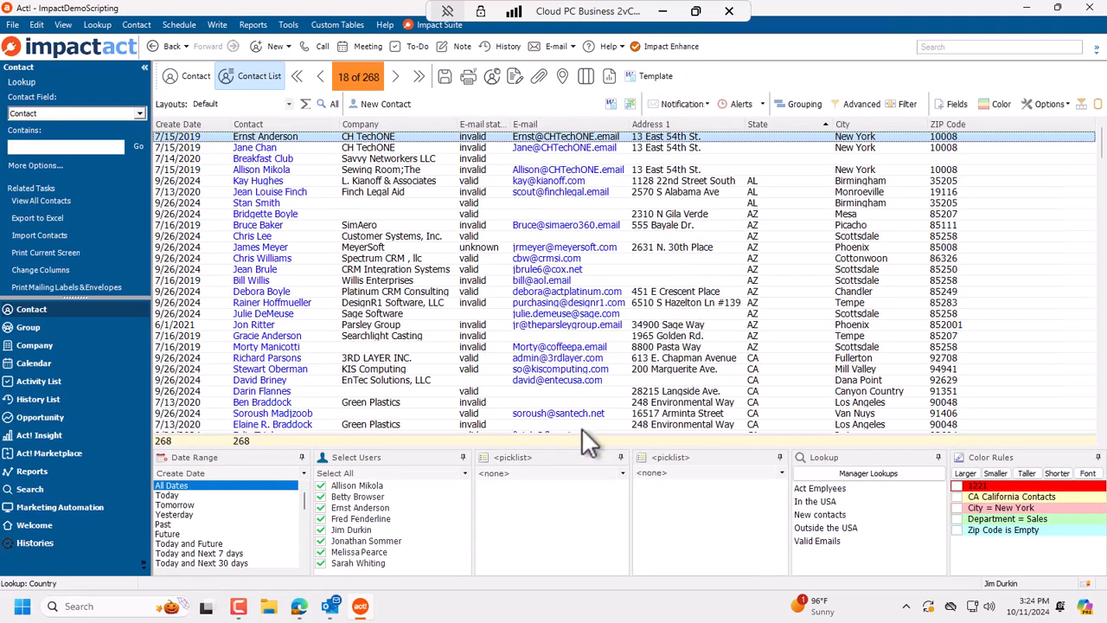
{"action": "left_click_drag", "start_coordinate": [575, 448], "coordinate": [585, 481]}
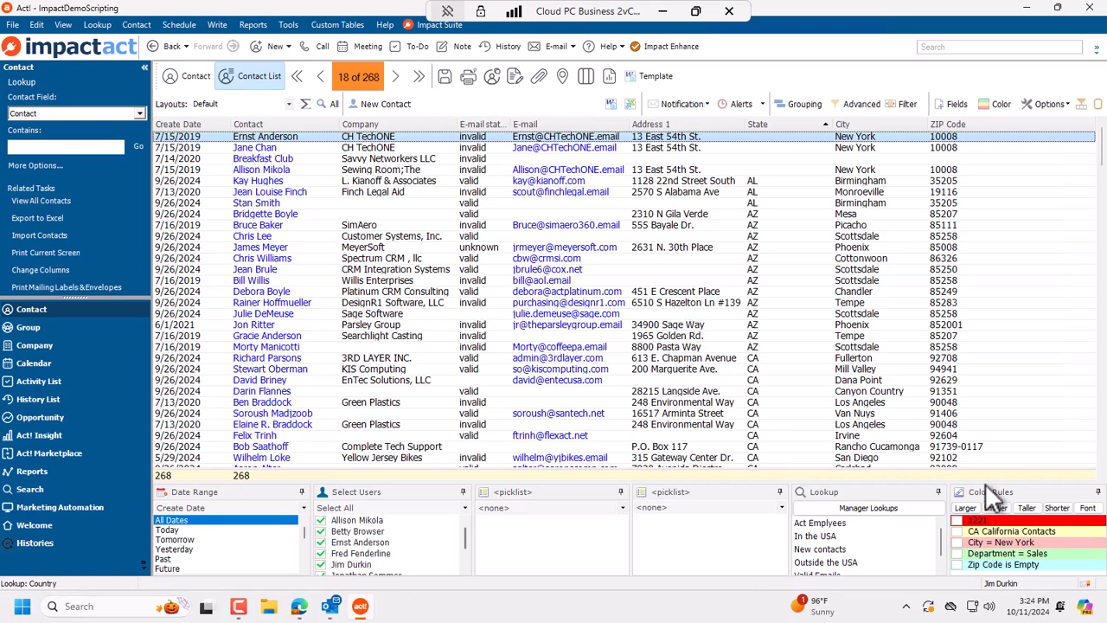
{"action": "left_click_drag", "start_coordinate": [982, 483], "coordinate": [971, 414]}
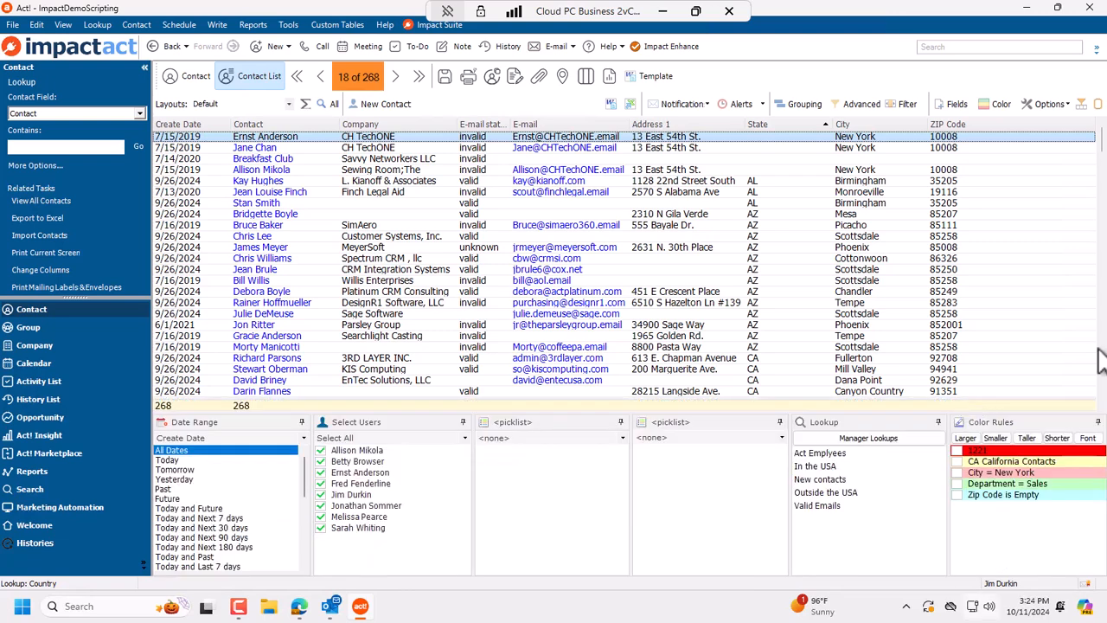
{"action": "right_click", "coordinate": [1015, 486]}
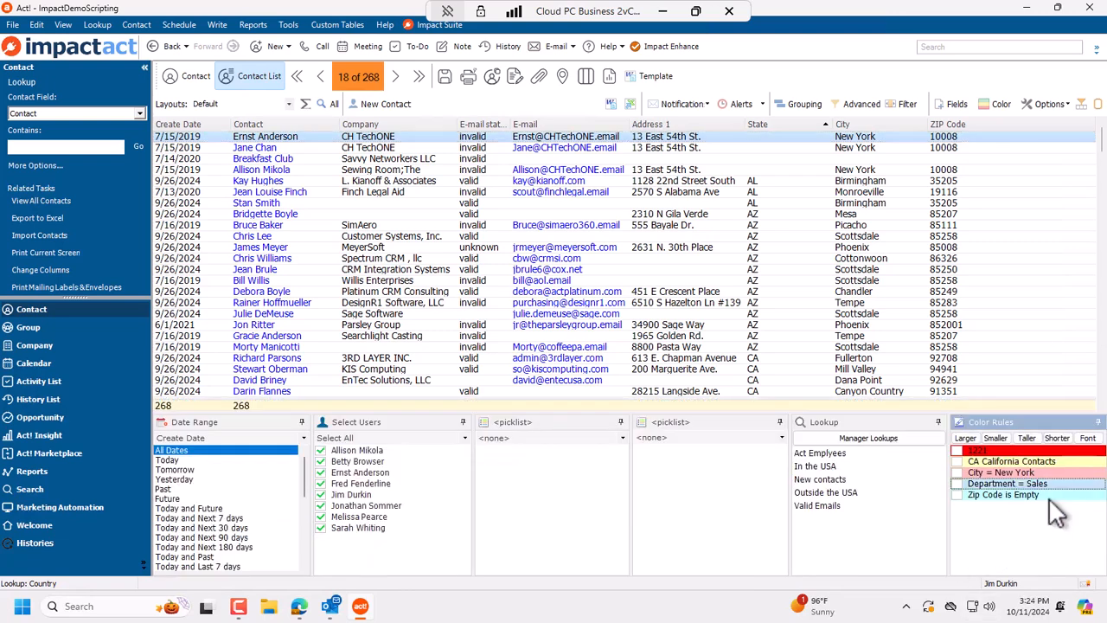
{"action": "left_click", "coordinate": [1050, 496]}
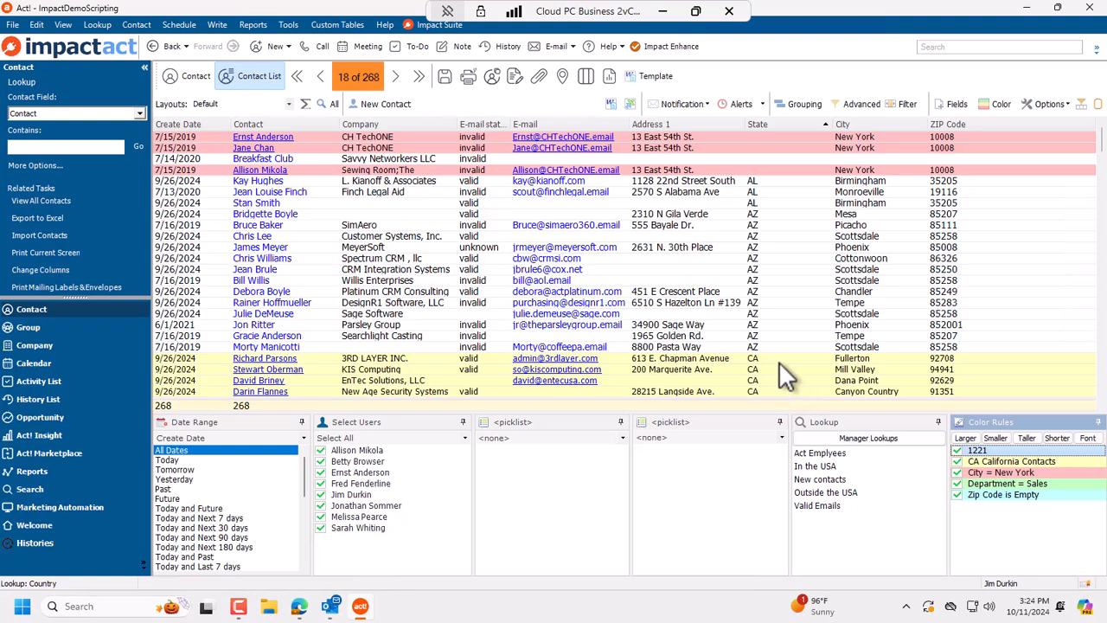
{"action": "right_click", "coordinate": [1033, 466]}
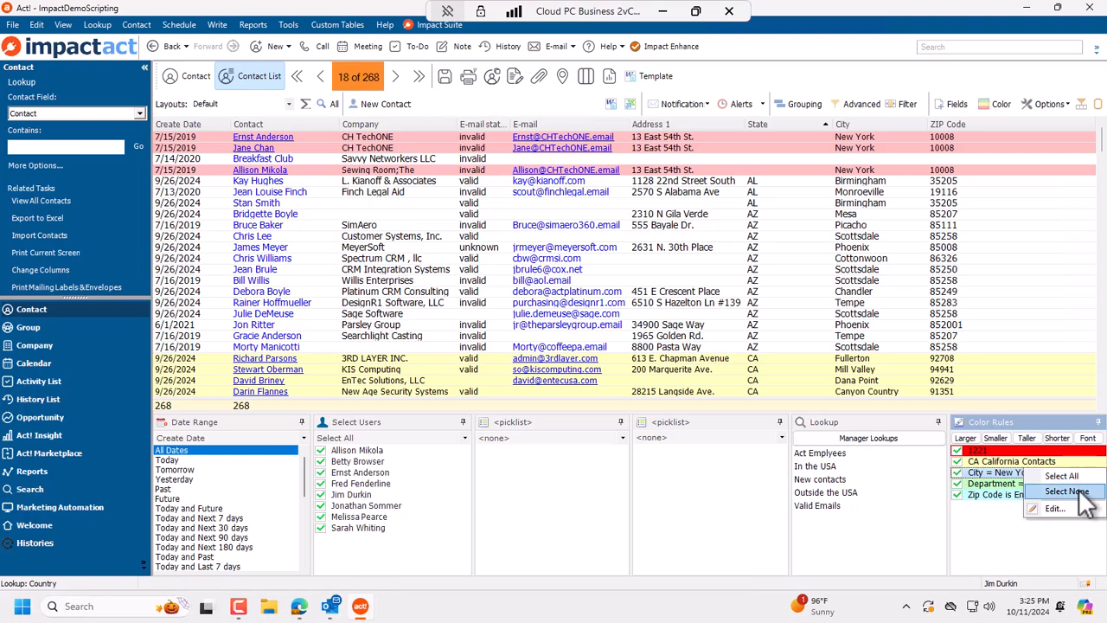
{"action": "left_click", "coordinate": [1064, 491]}
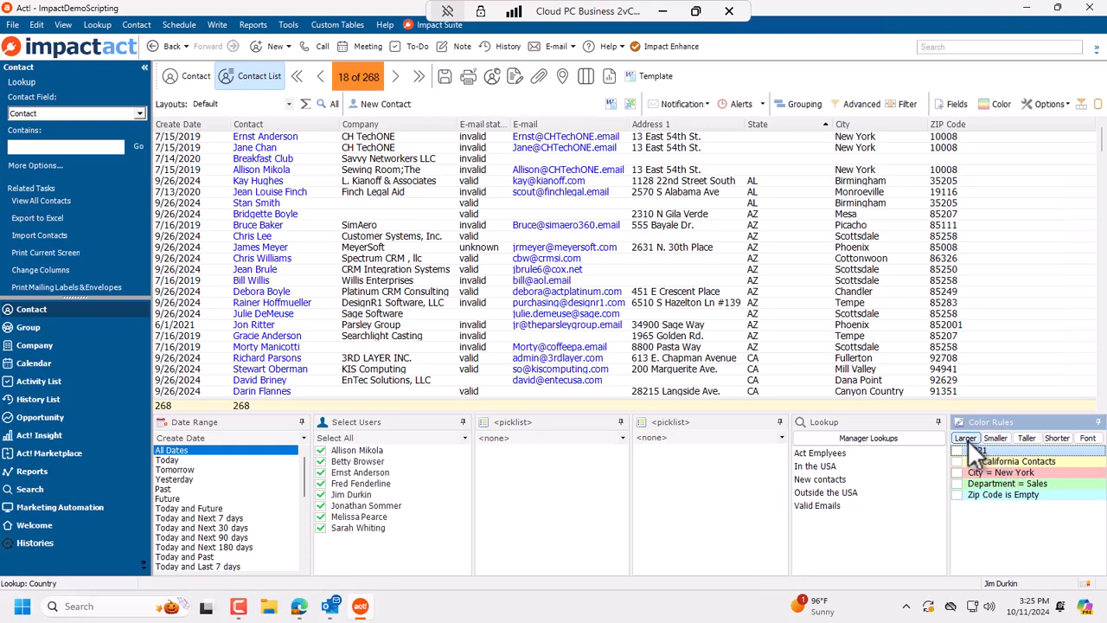
Step: Set the contact grid font to Arial Narrow
{"action": "left_click", "coordinate": [1088, 437]}
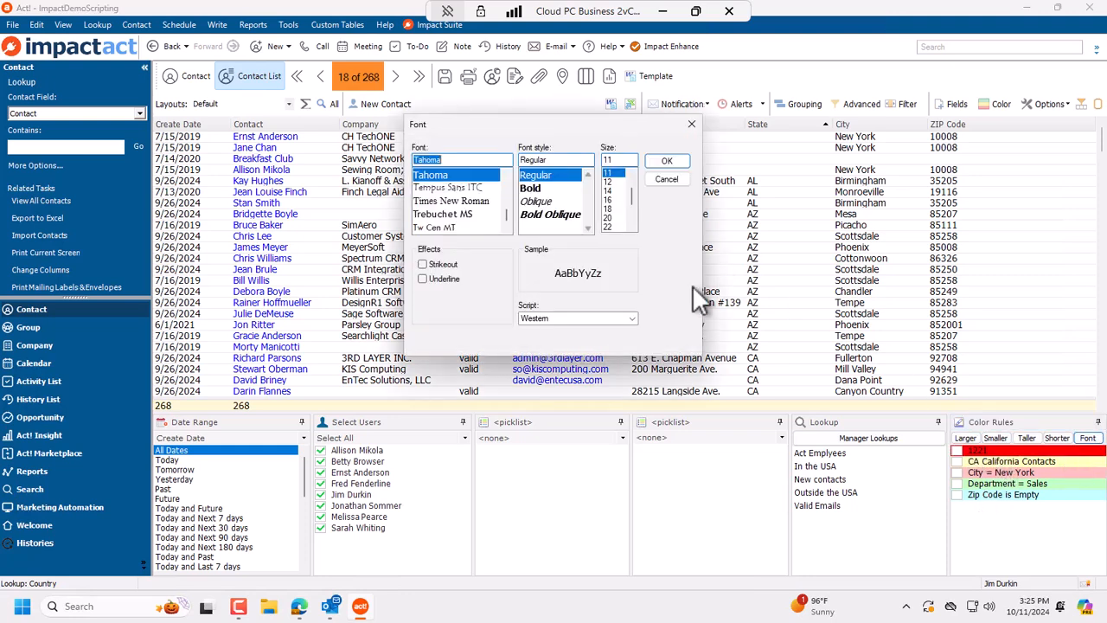
{"action": "type", "text": "ar"}
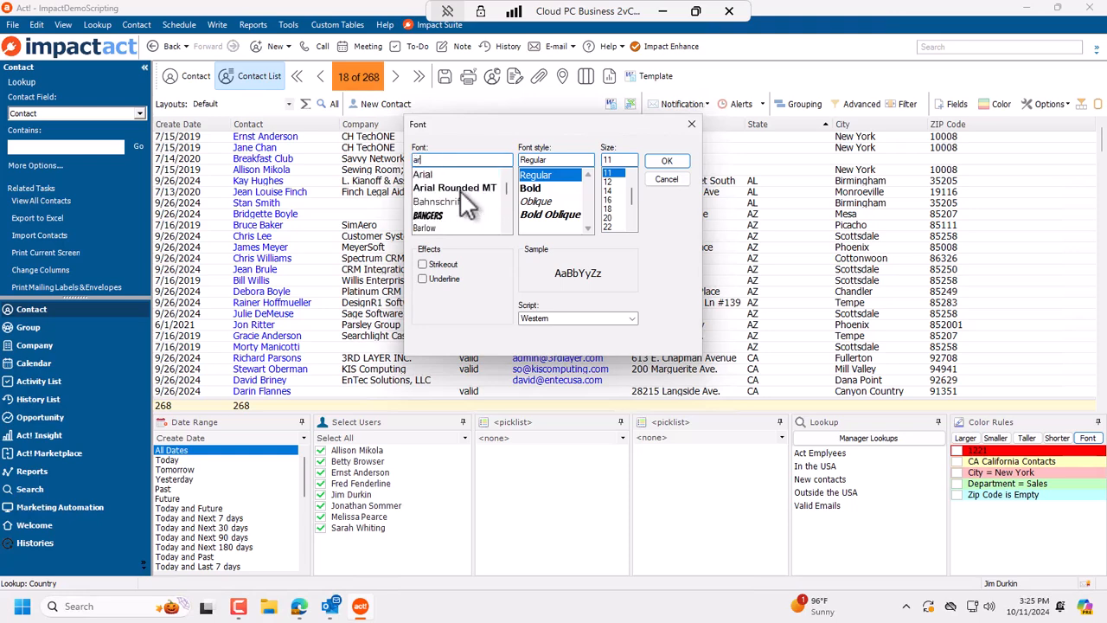
{"action": "left_click", "coordinate": [456, 174]}
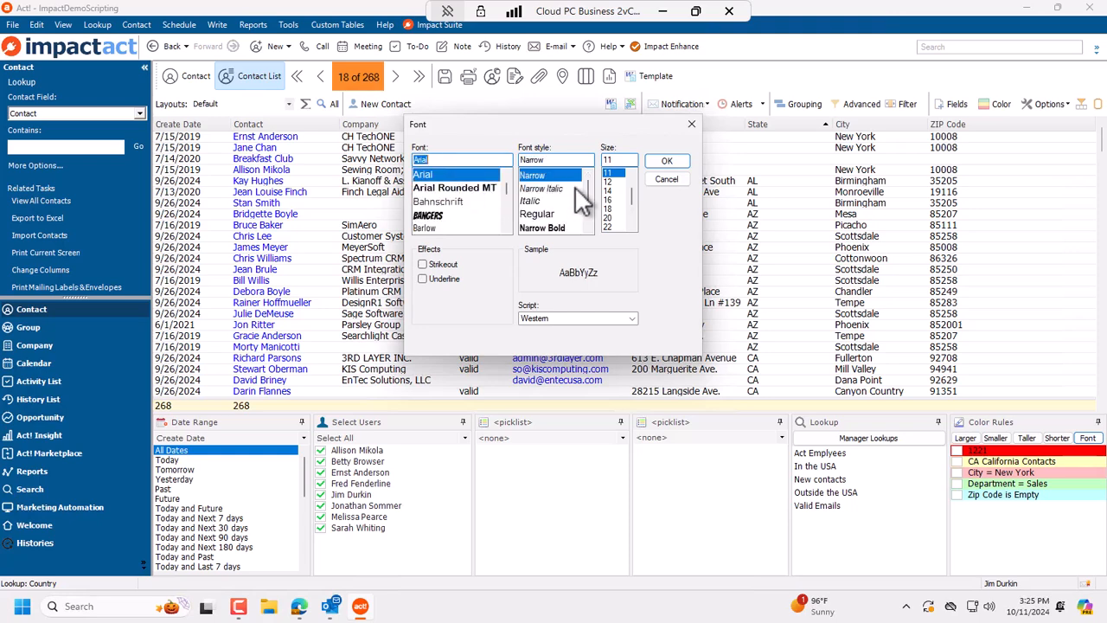
{"action": "left_click", "coordinate": [667, 161]}
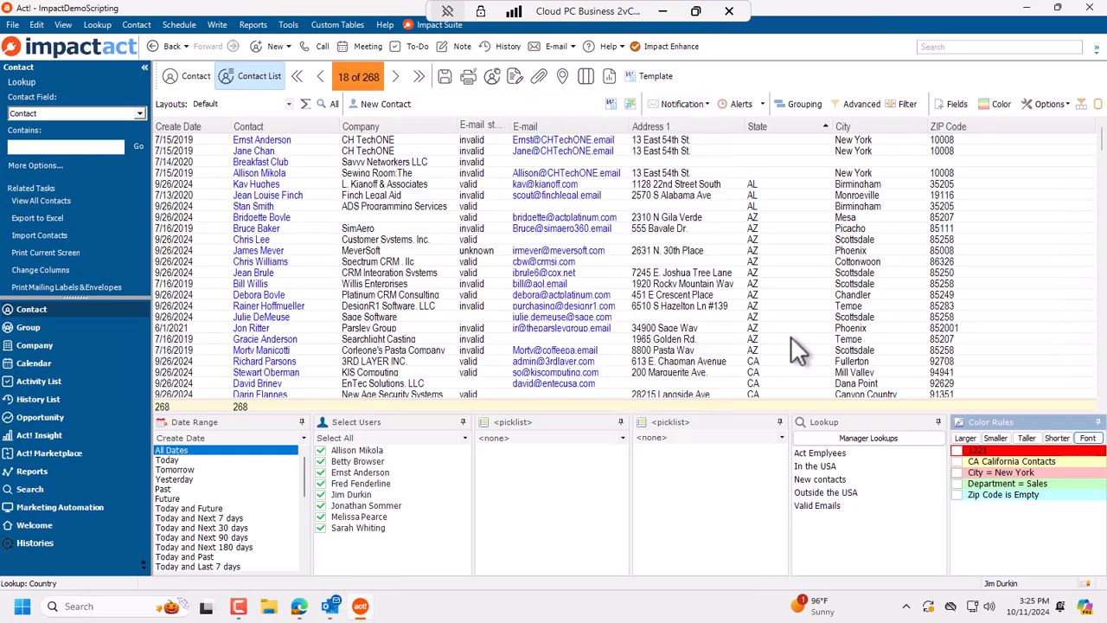
Step: Change the grid font to a different regular-width font
{"action": "left_click", "coordinate": [1086, 438]}
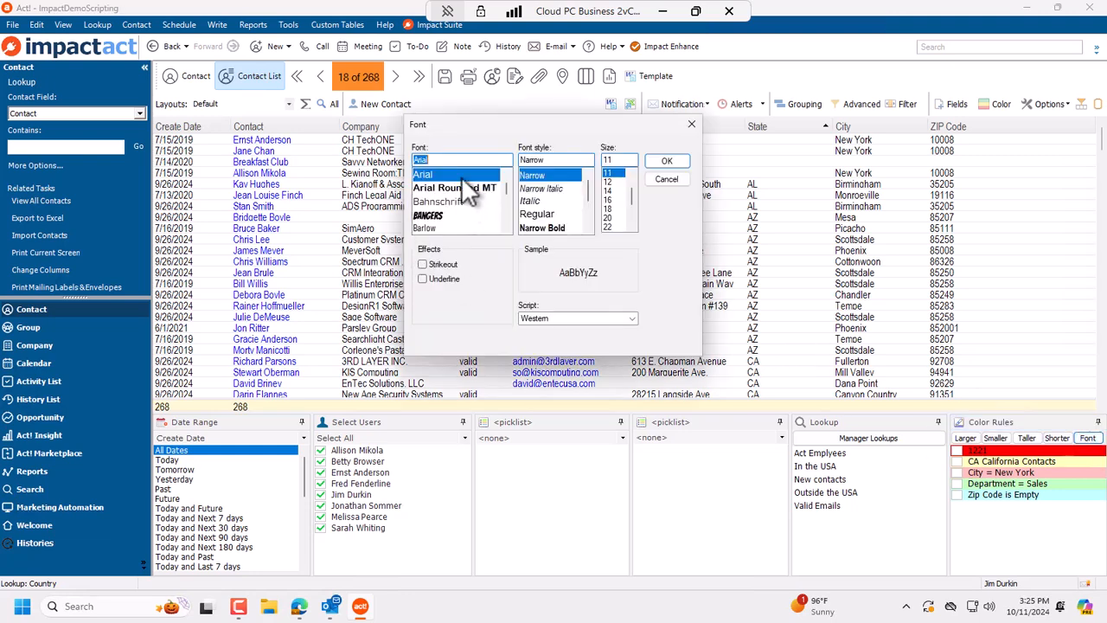
{"action": "type", "text": "sd"}
{"action": "key", "text": "Return"}
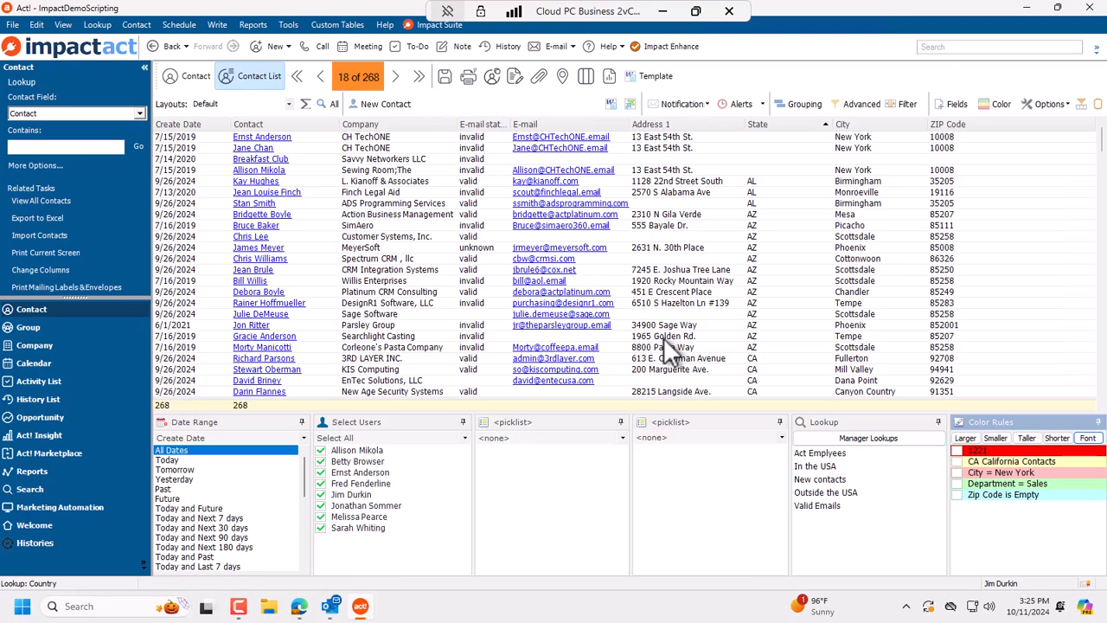
Step: Make the grid text larger four times and the rows taller three times
{"action": "left_click", "coordinate": [966, 438]}
{"action": "left_click", "coordinate": [965, 438]}
{"action": "left_click", "coordinate": [965, 439]}
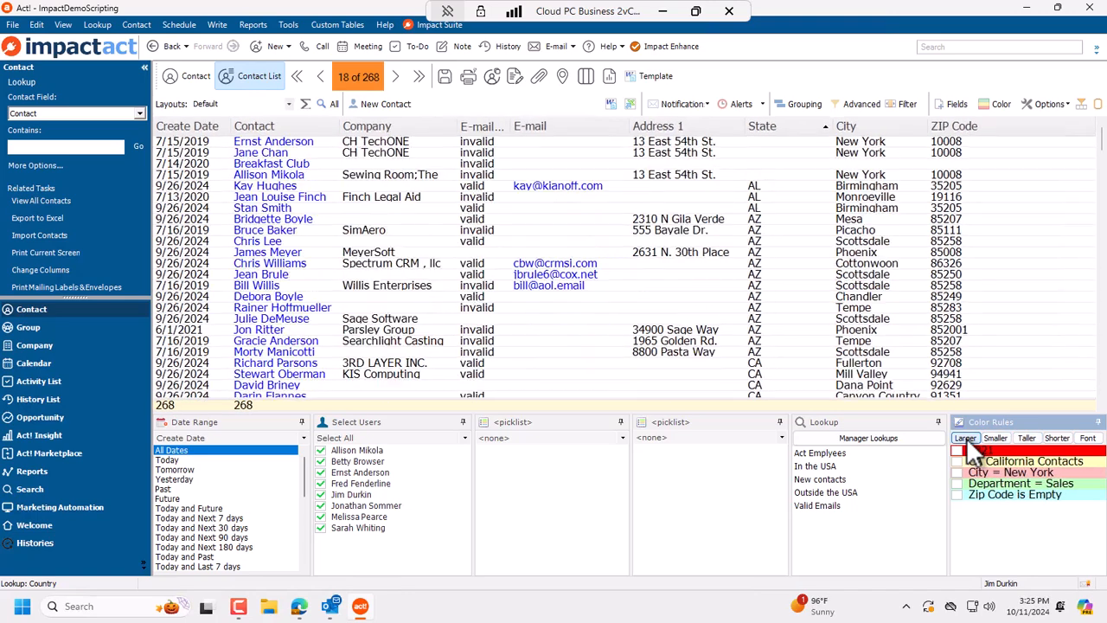
{"action": "left_click", "coordinate": [975, 438]}
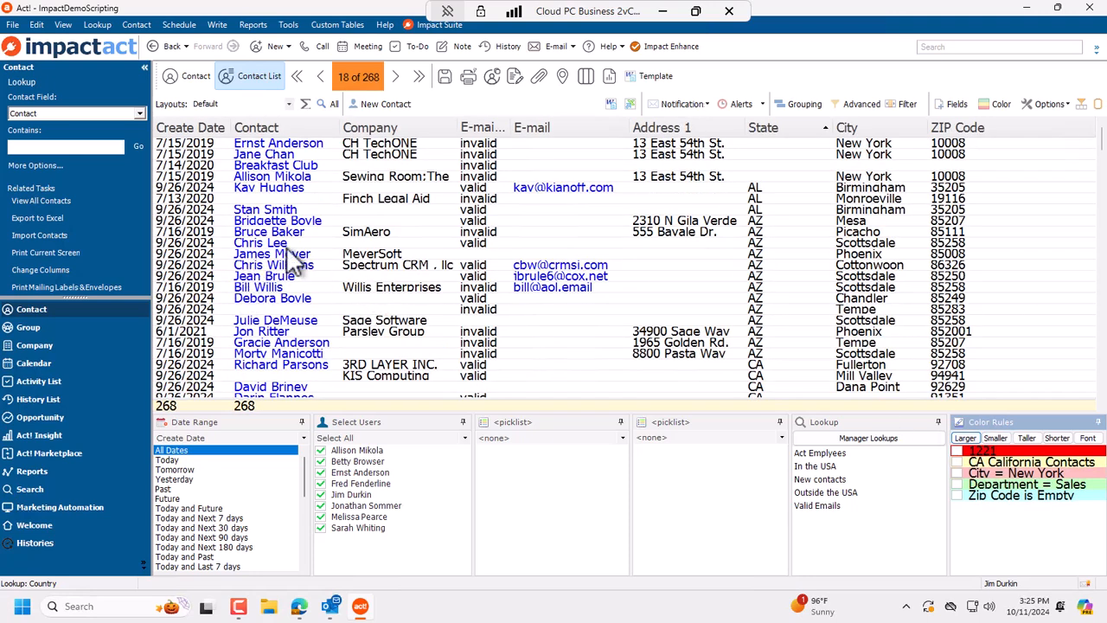
{"action": "left_click", "coordinate": [1033, 439]}
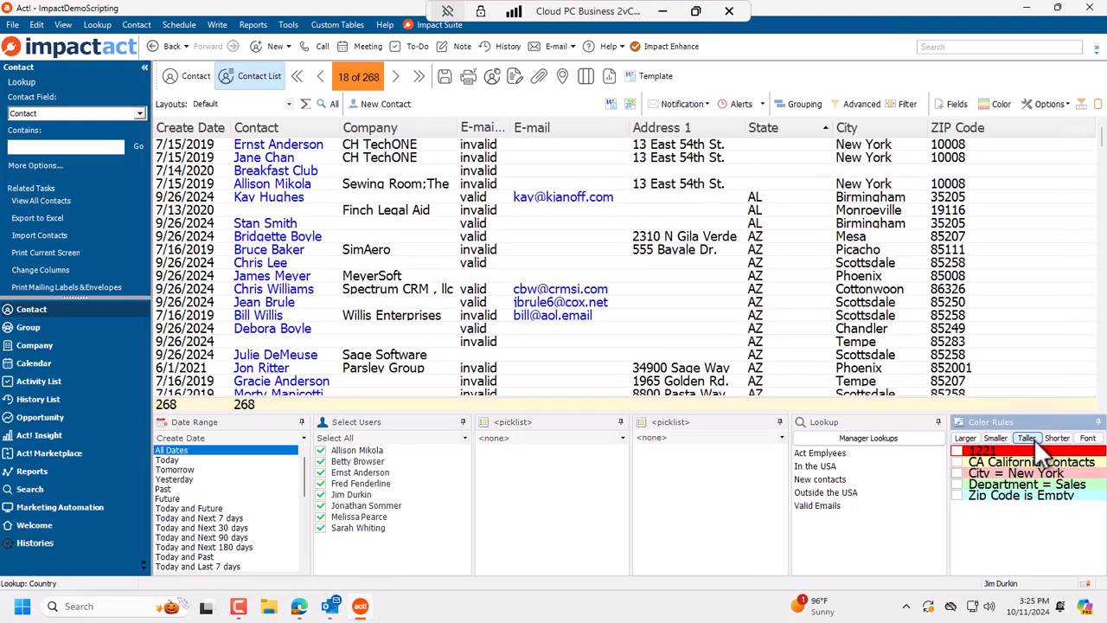
{"action": "left_click", "coordinate": [1034, 439]}
{"action": "left_click", "coordinate": [1034, 439]}
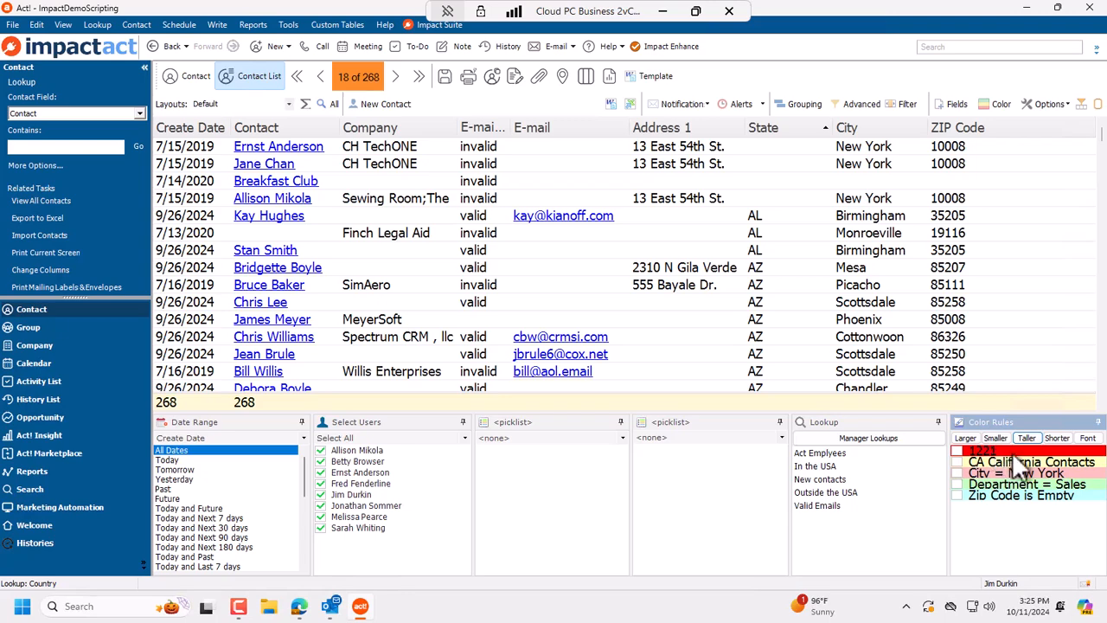
Step: Shrink the grid text once and shorten the rows three times
{"action": "left_click", "coordinate": [994, 437]}
{"action": "left_click", "coordinate": [1057, 437]}
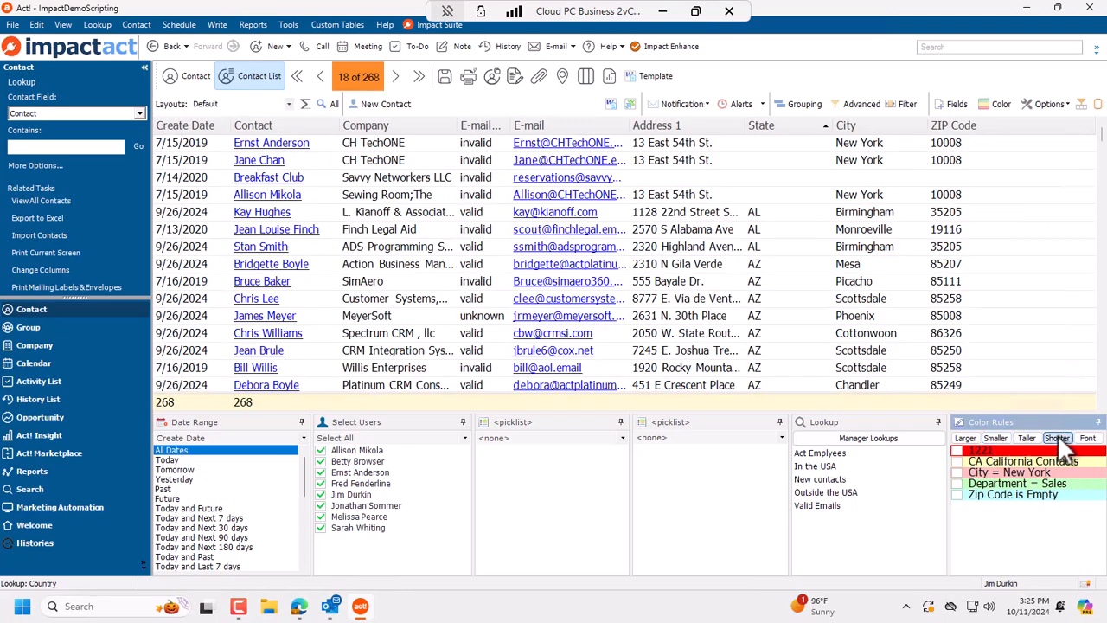
{"action": "left_click", "coordinate": [1057, 437]}
{"action": "left_click", "coordinate": [1057, 437]}
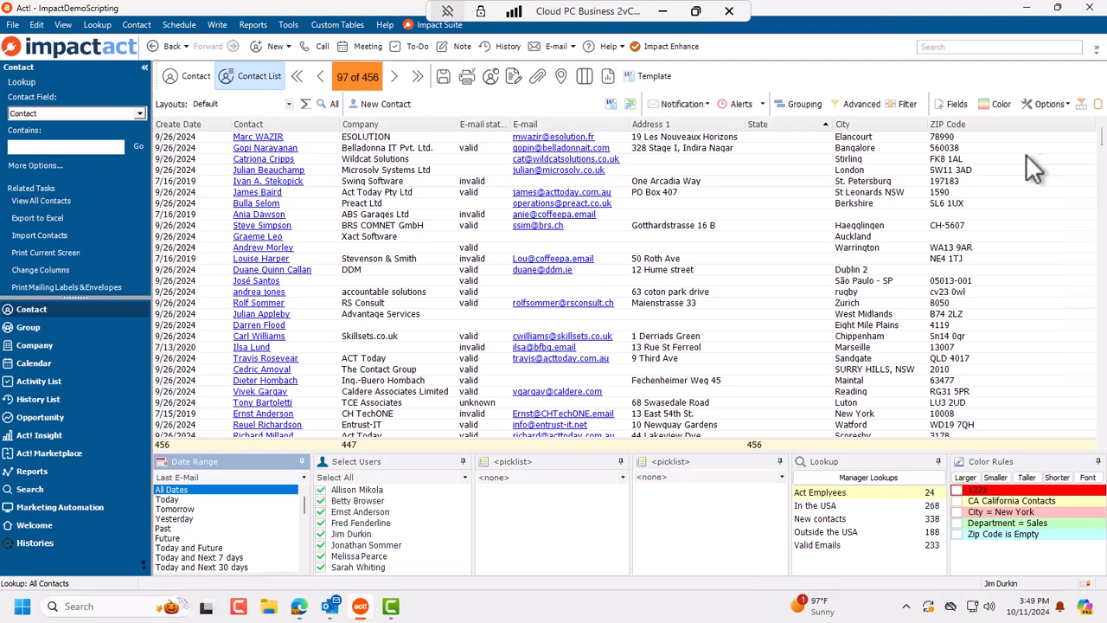
Step: Hide the filter panels, scroll through the enlarged list, then restore the panels
{"action": "left_click", "coordinate": [1082, 104]}
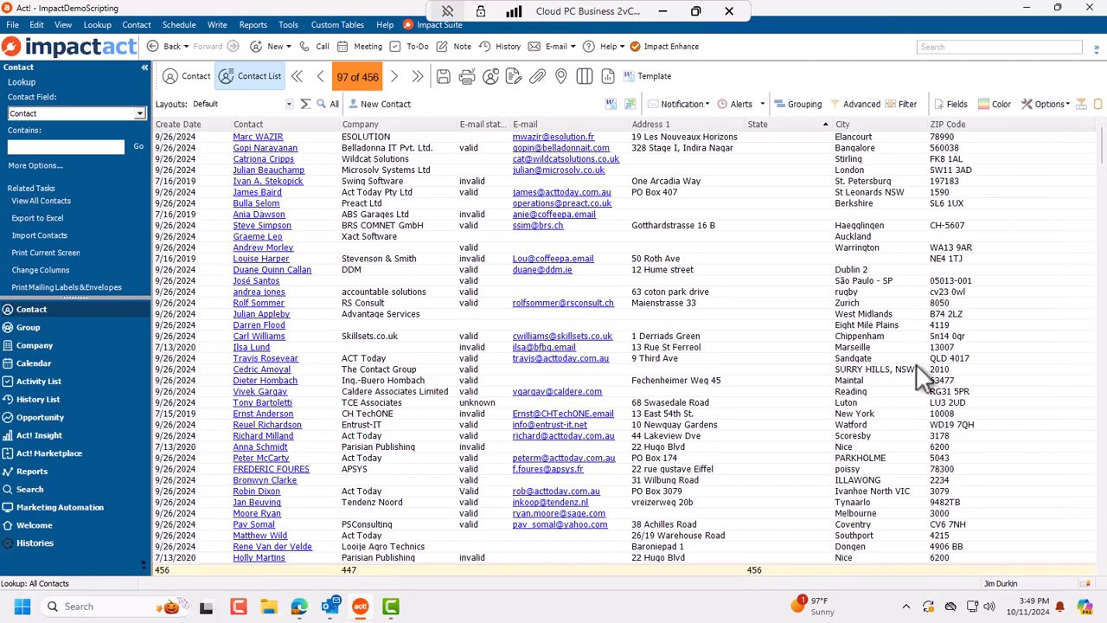
{"action": "scroll", "coordinate": [838, 371], "scroll_direction": "down", "scroll_amount": 20}
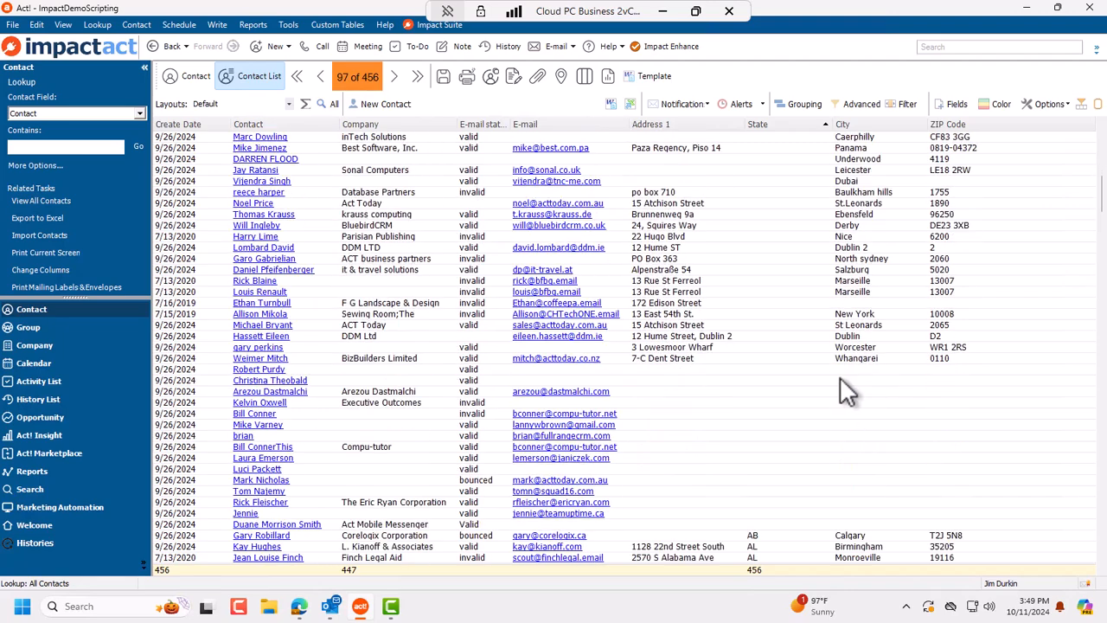
{"action": "left_click", "coordinate": [1082, 104]}
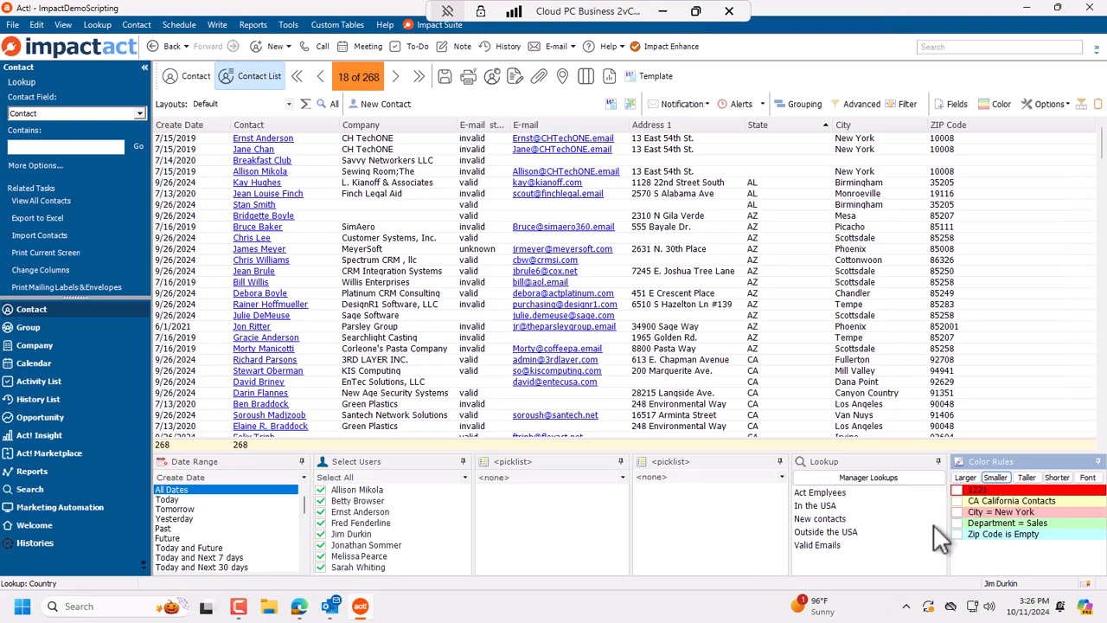
Step: Run the In the USA lookup, then replace it with the 24-contact Act Employees lookup
{"action": "double_click", "coordinate": [821, 505]}
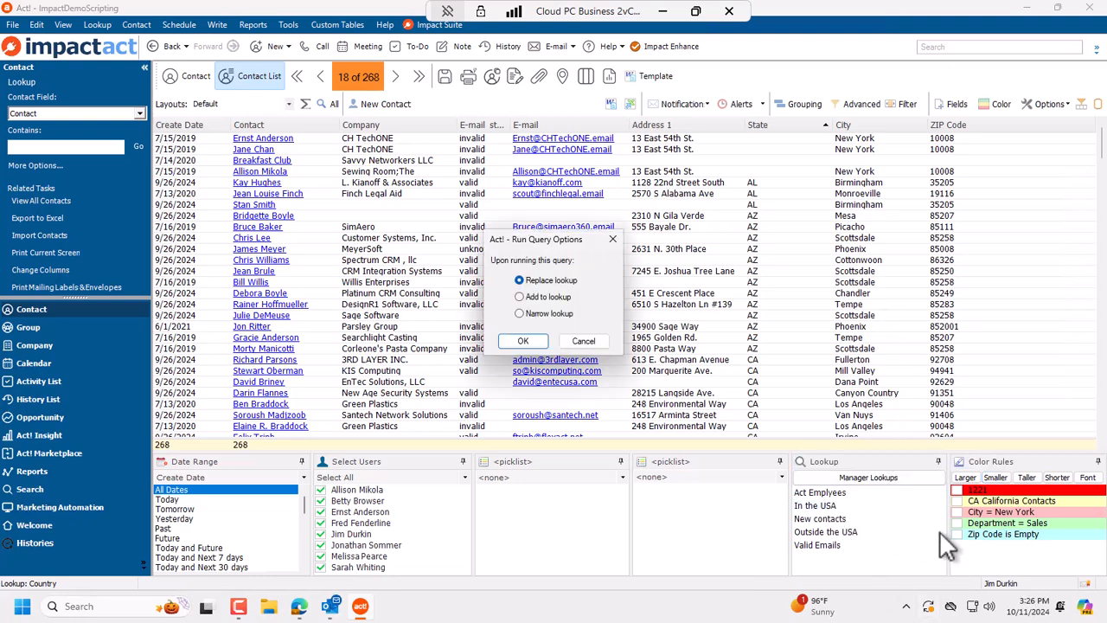
{"action": "left_click", "coordinate": [523, 341]}
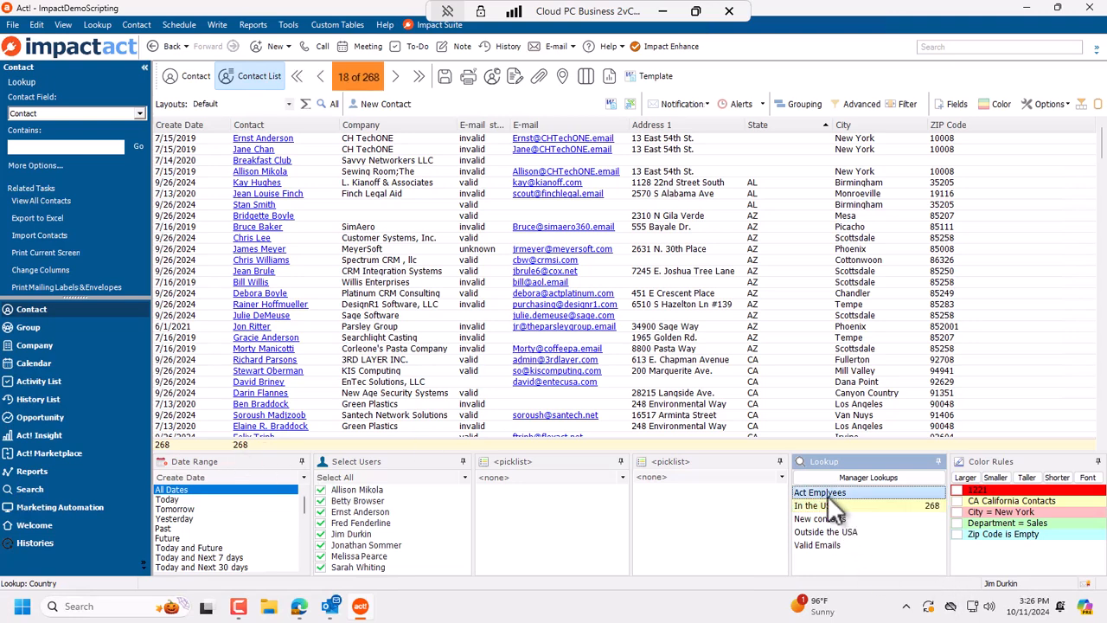
{"action": "left_click", "coordinate": [828, 494]}
{"action": "left_click", "coordinate": [531, 344]}
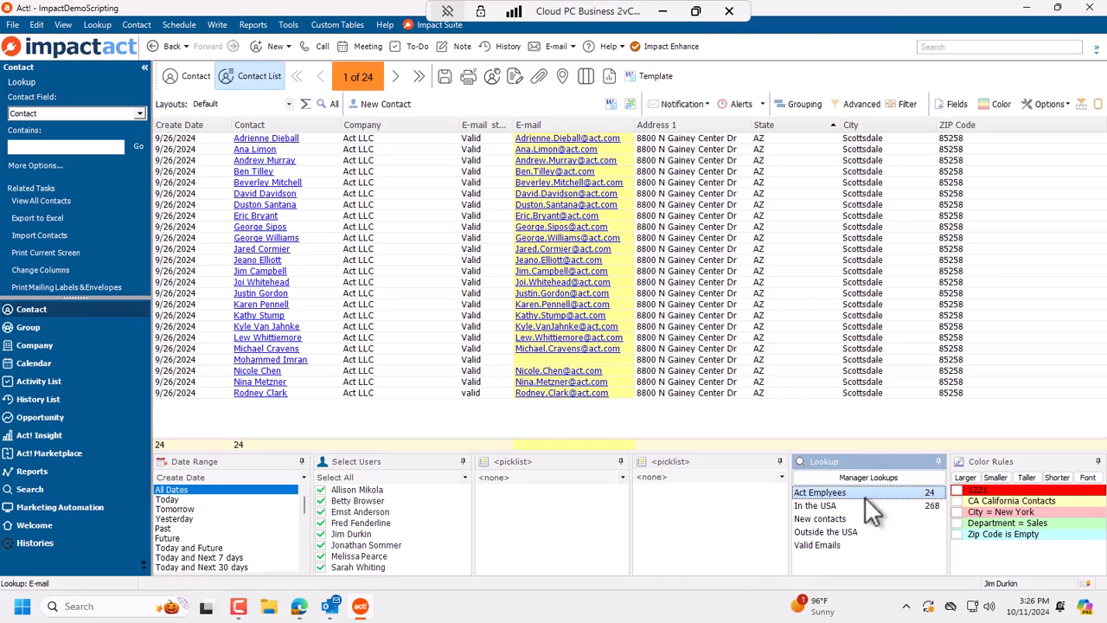
{"action": "left_click", "coordinate": [933, 507]}
{"action": "left_click", "coordinate": [930, 505]}
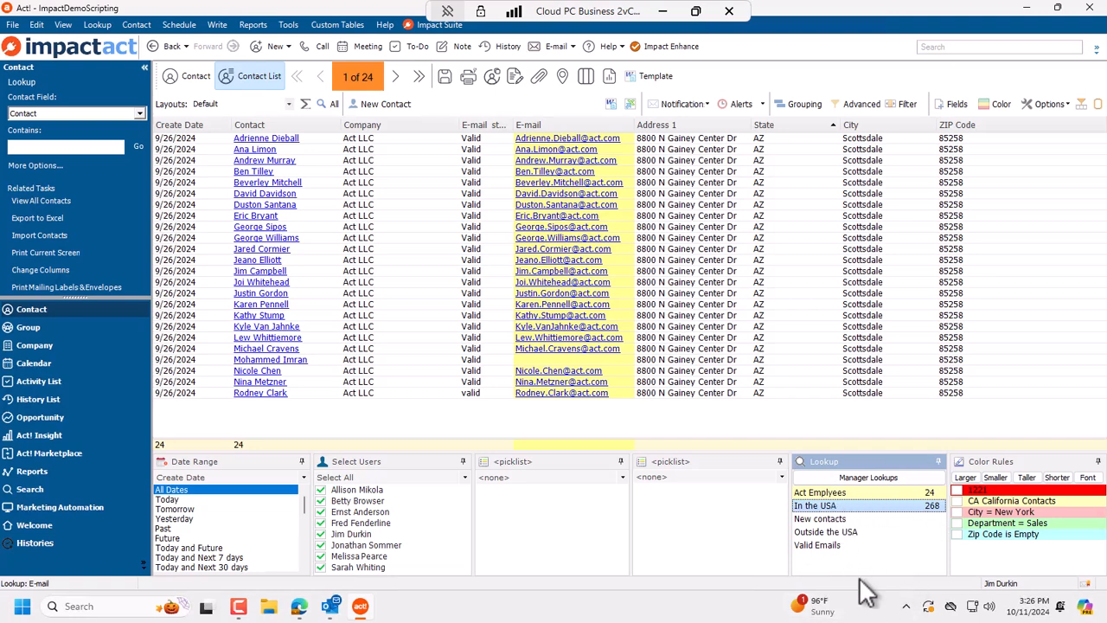
{"action": "left_click", "coordinate": [867, 475]}
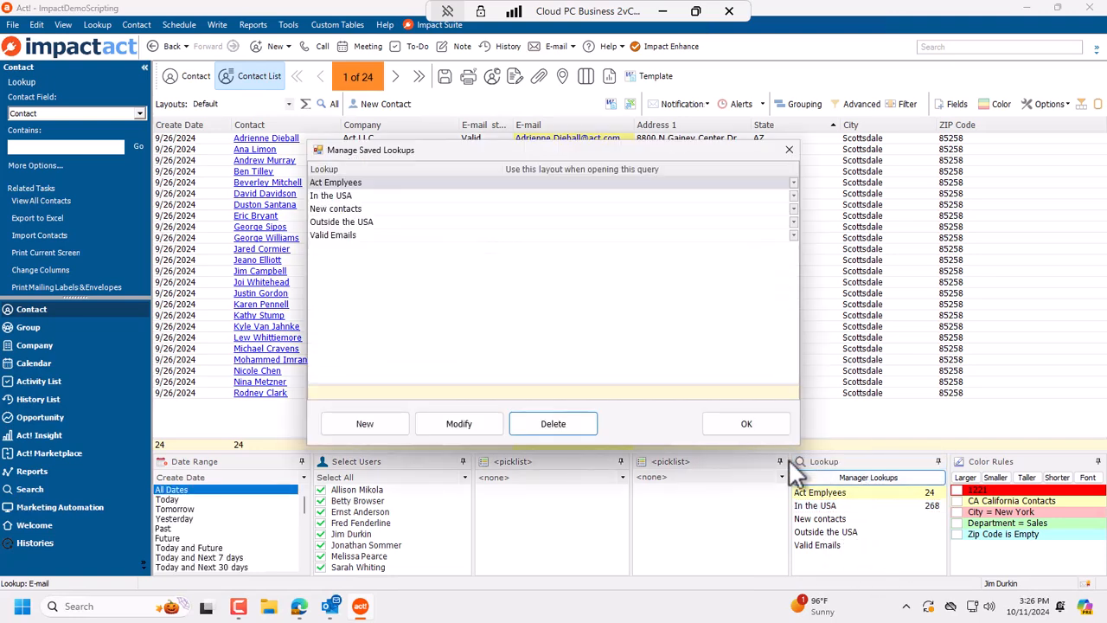
{"action": "left_click", "coordinate": [354, 221]}
{"action": "left_click", "coordinate": [363, 235]}
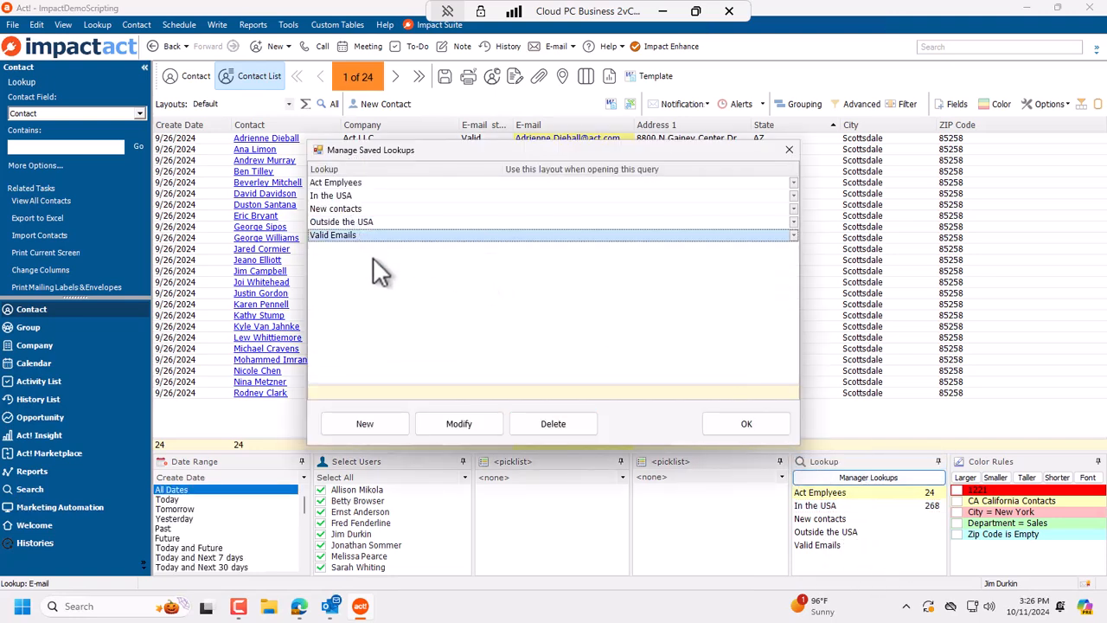
{"action": "left_click", "coordinate": [480, 428]}
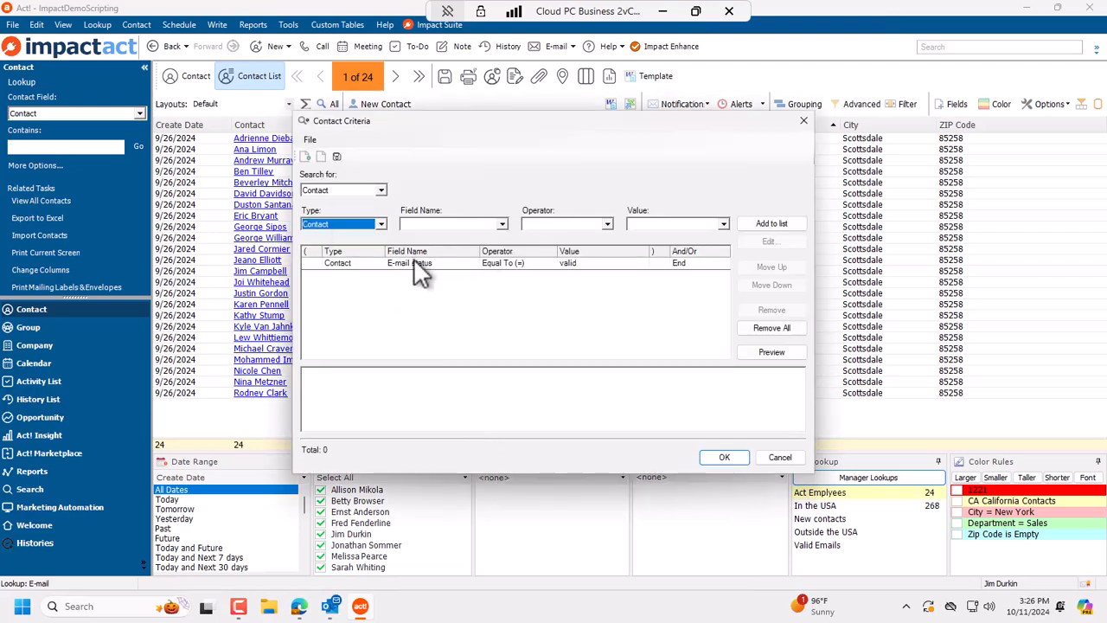
{"action": "left_click", "coordinate": [781, 457]}
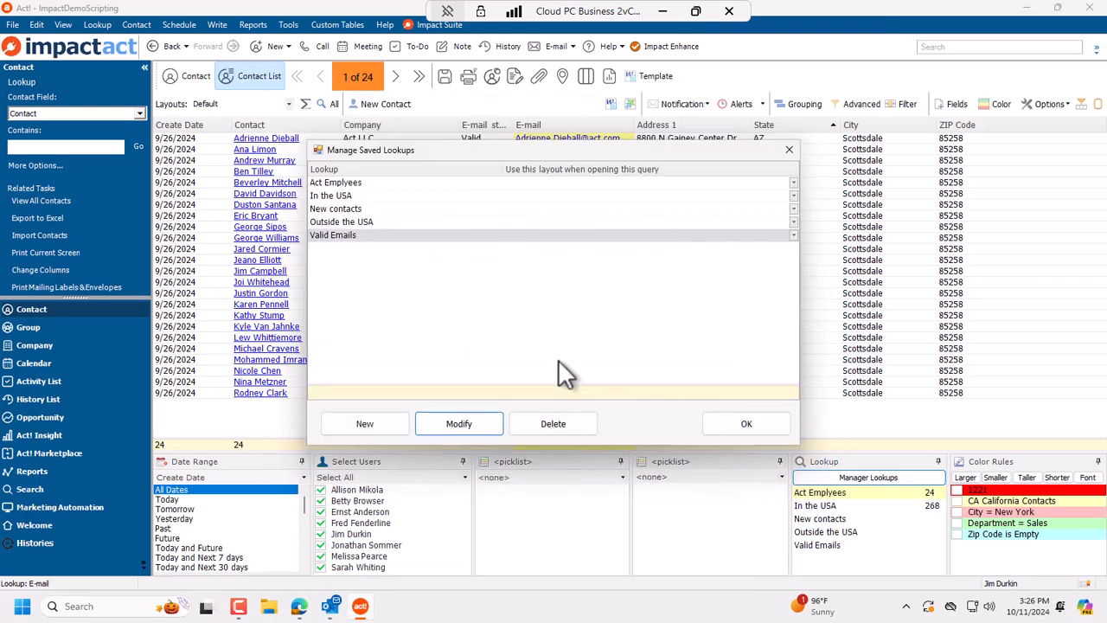
{"action": "left_click", "coordinate": [365, 424]}
{"action": "left_click", "coordinate": [783, 458]}
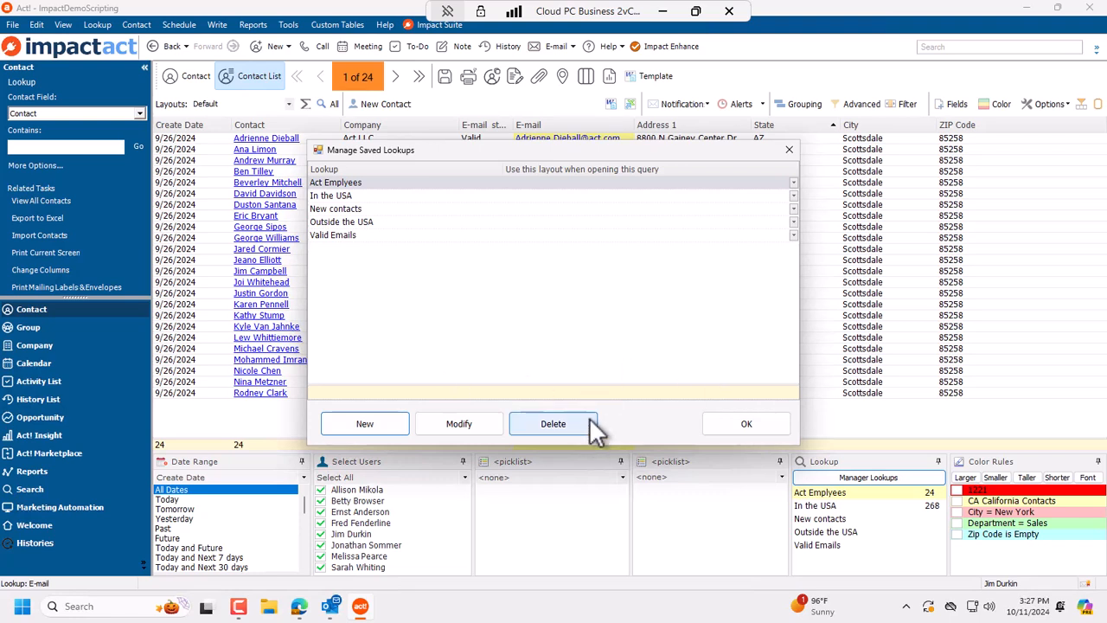
Step: Select the Valid Emails and New contacts lookups to view their record counts
{"action": "left_click", "coordinate": [746, 424]}
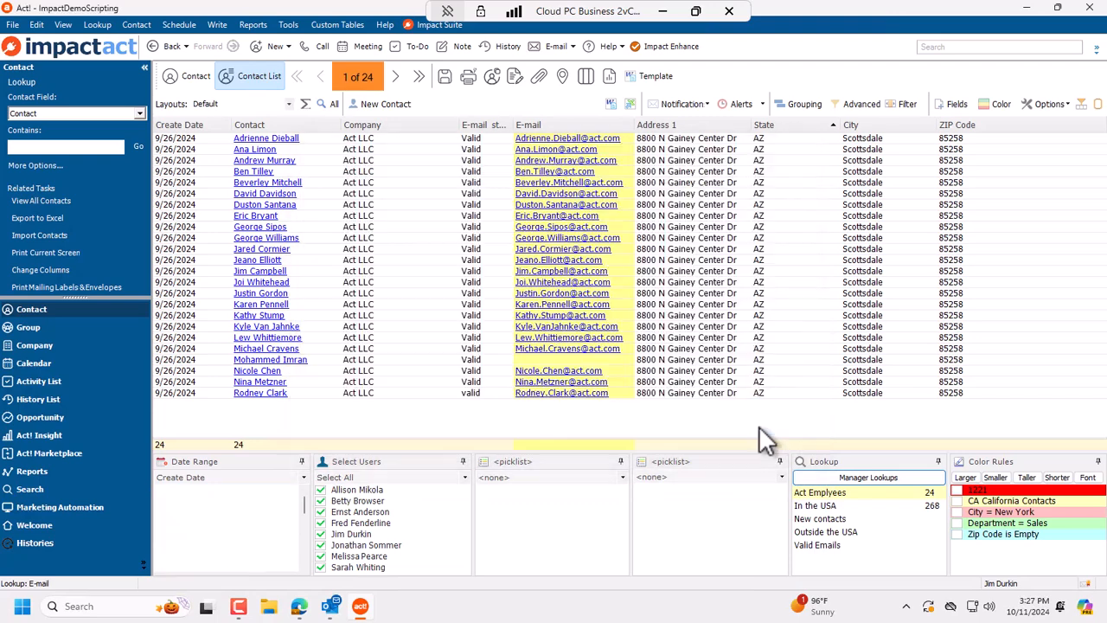
{"action": "left_click", "coordinate": [913, 545]}
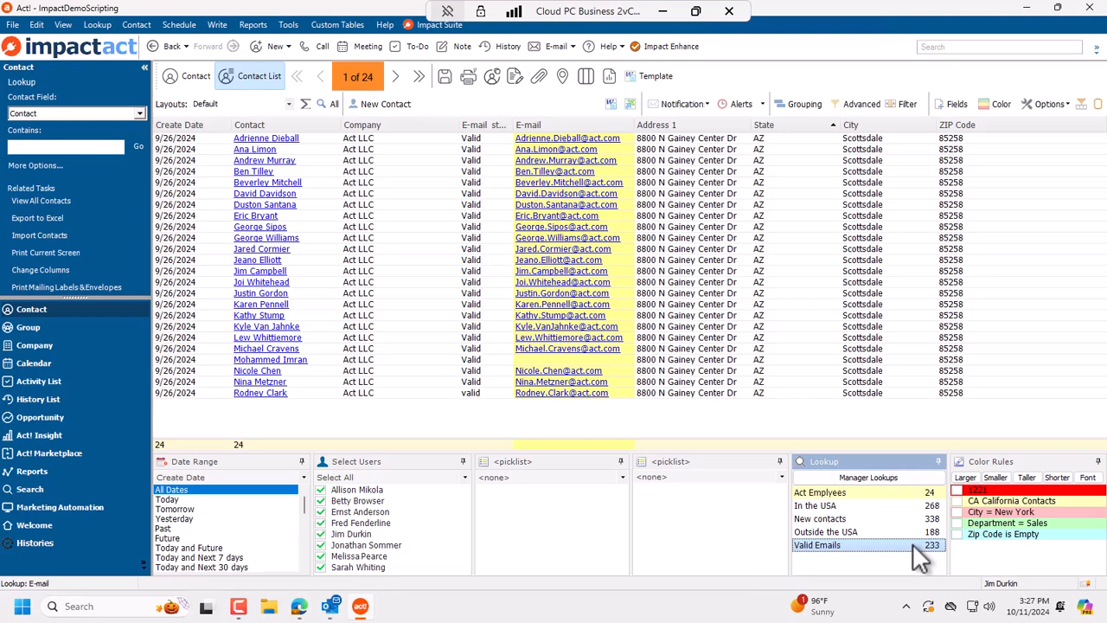
{"action": "left_click", "coordinate": [907, 476]}
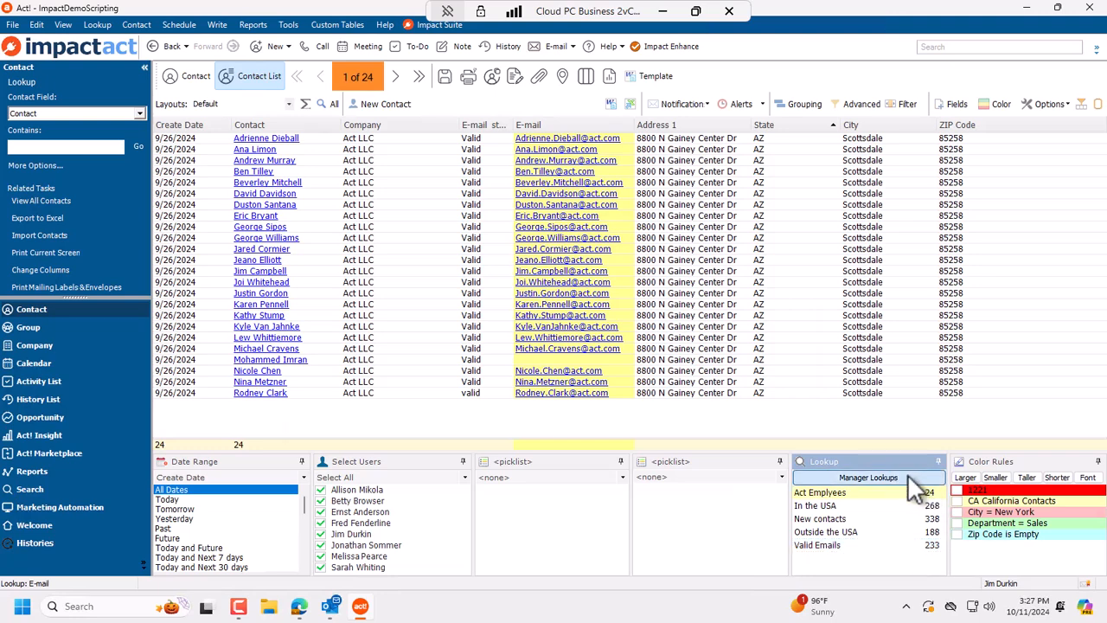
{"action": "left_click", "coordinate": [757, 429]}
{"action": "left_click", "coordinate": [912, 519]}
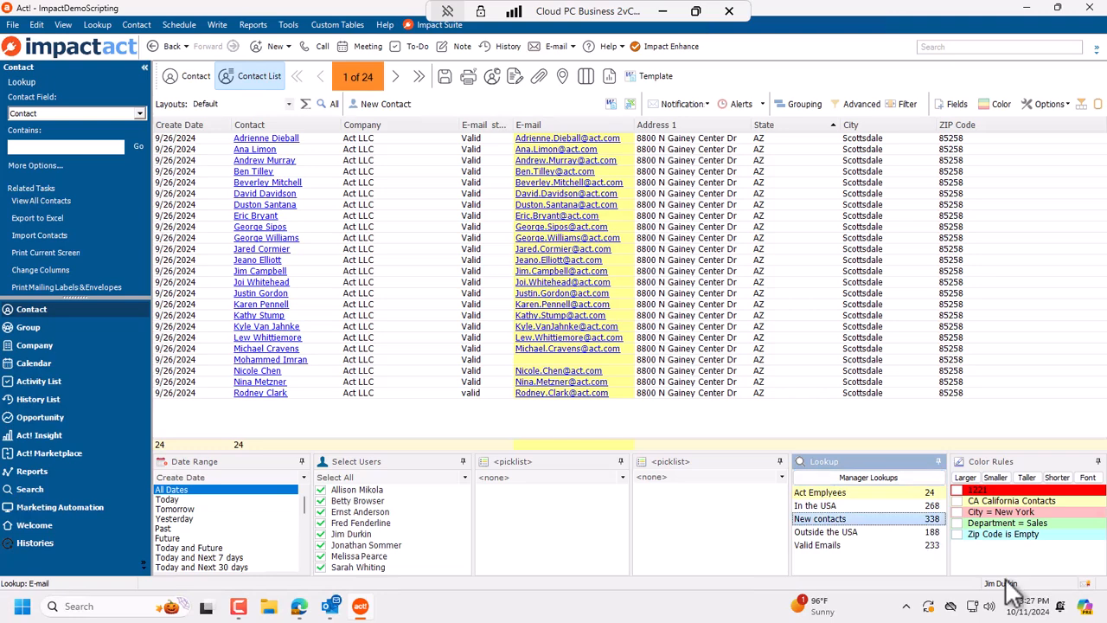
{"action": "mouse_move", "coordinate": [1008, 580]}
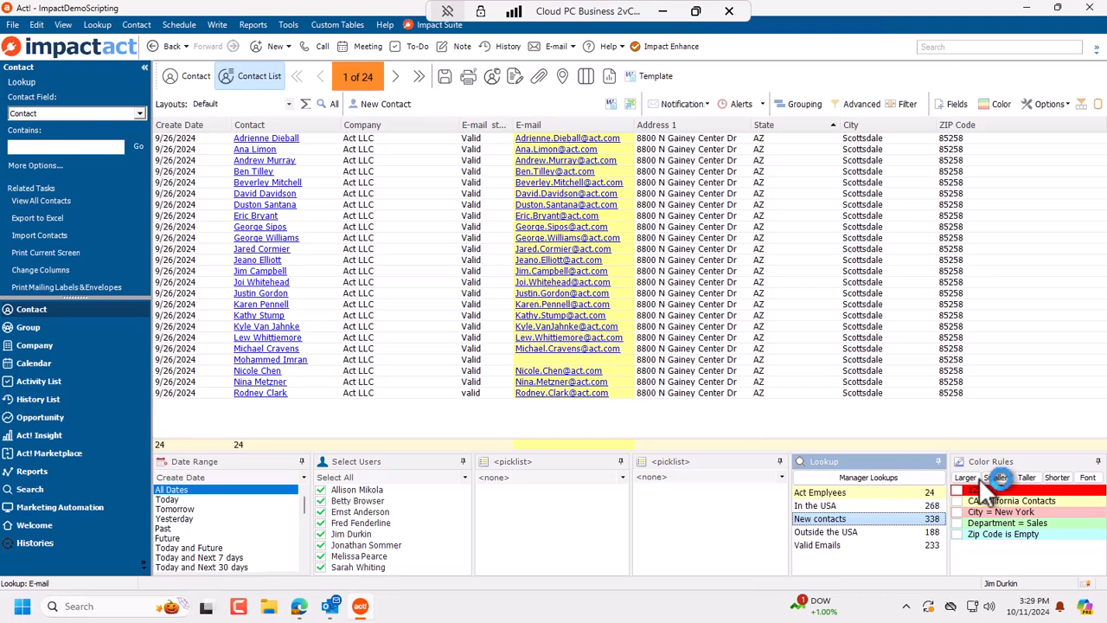
{"action": "left_click", "coordinate": [98, 24]}
Step: Look up all contacts, then set Date Range to Today and Last 7 days and choose its date field
{"action": "left_click", "coordinate": [67, 53]}
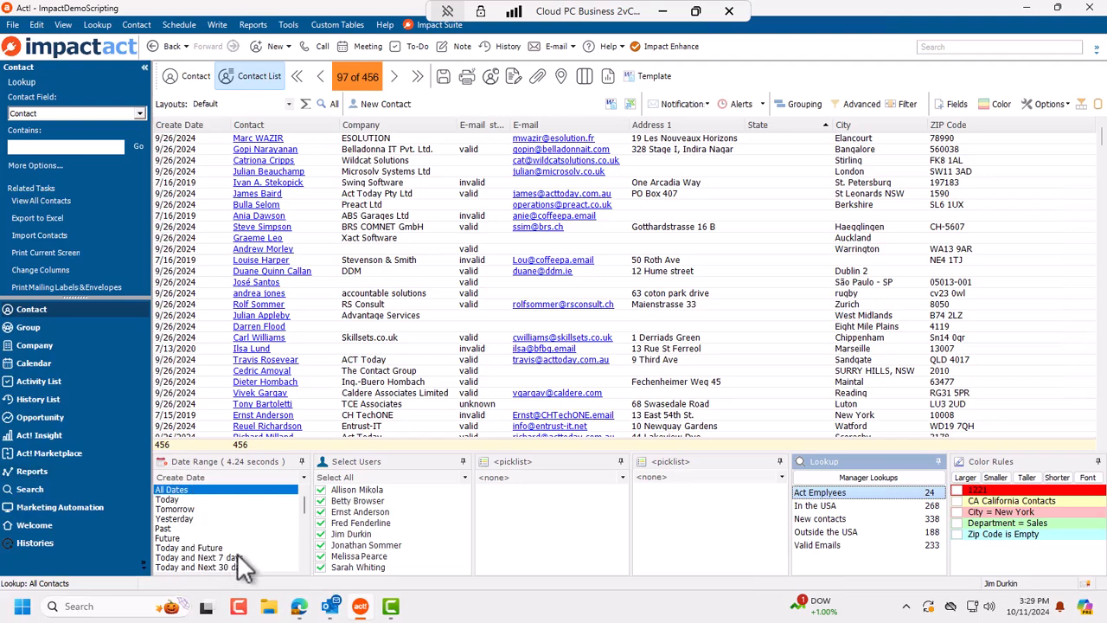
{"action": "scroll", "coordinate": [255, 546], "scroll_direction": "down", "scroll_amount": 3}
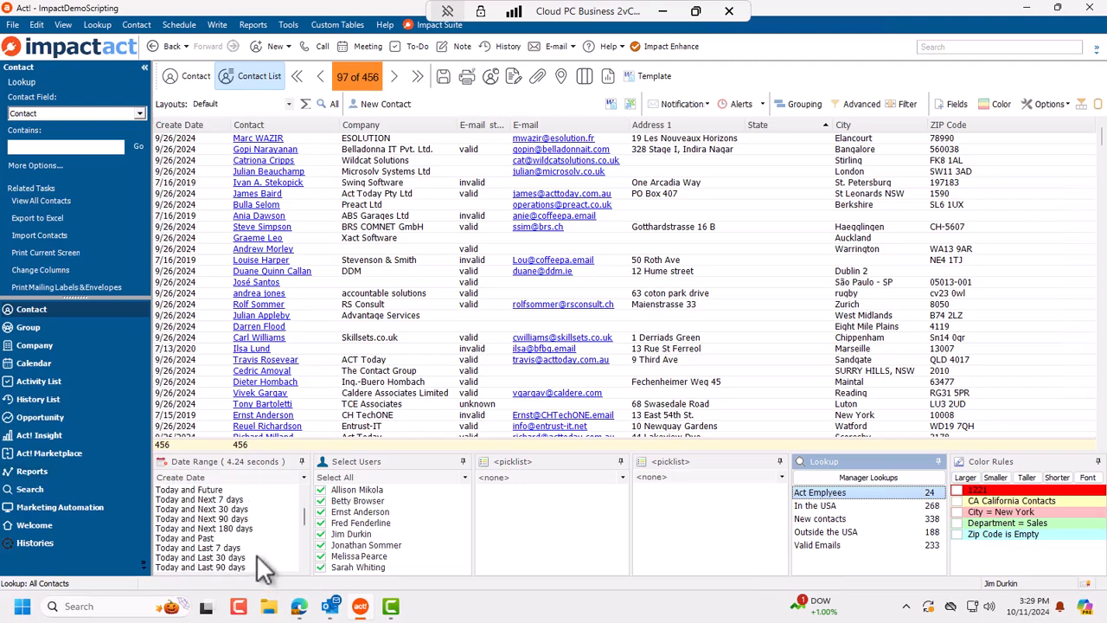
{"action": "left_click", "coordinate": [243, 539]}
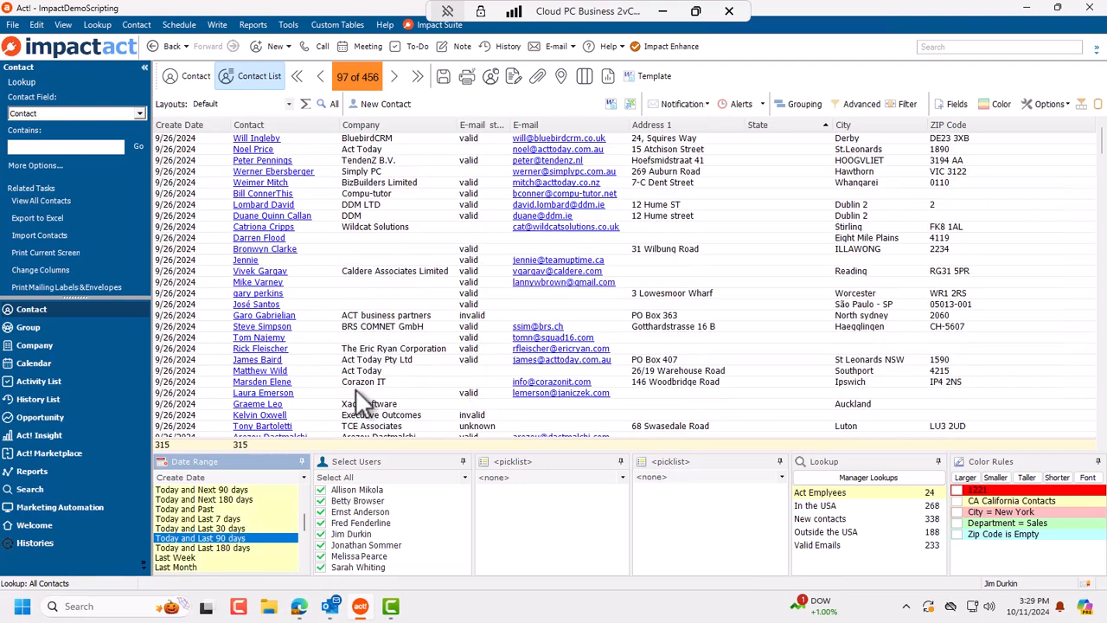
{"action": "left_click", "coordinate": [256, 519]}
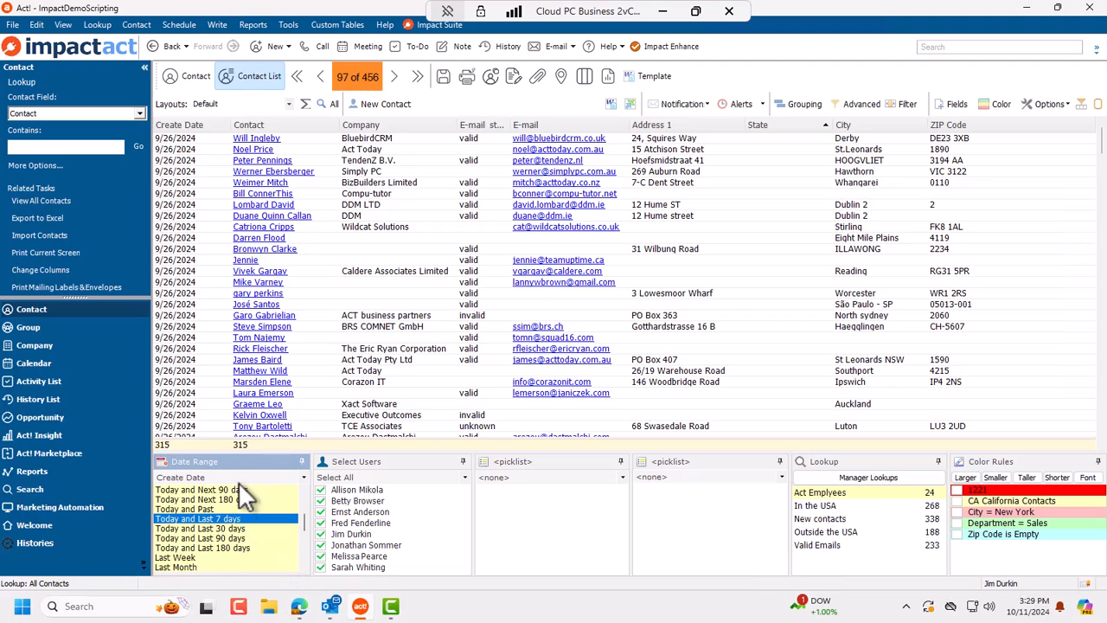
{"action": "left_click", "coordinate": [241, 481]}
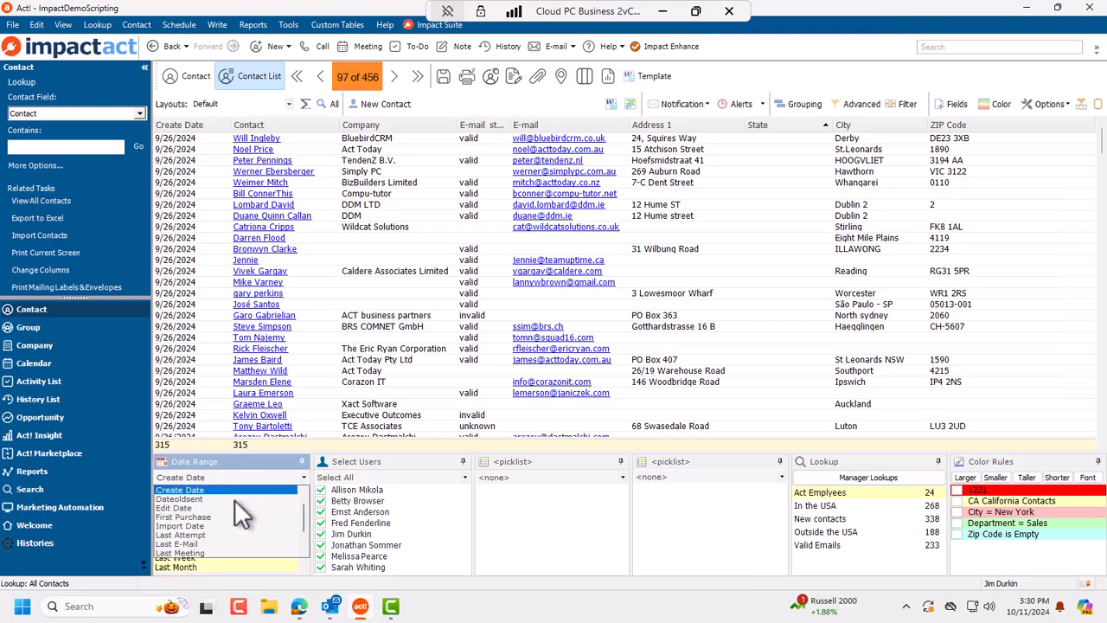
Step: Base the date filter on Last E-Mail and step through the Older Than presets to 'Older Than a year'
{"action": "left_click", "coordinate": [243, 544]}
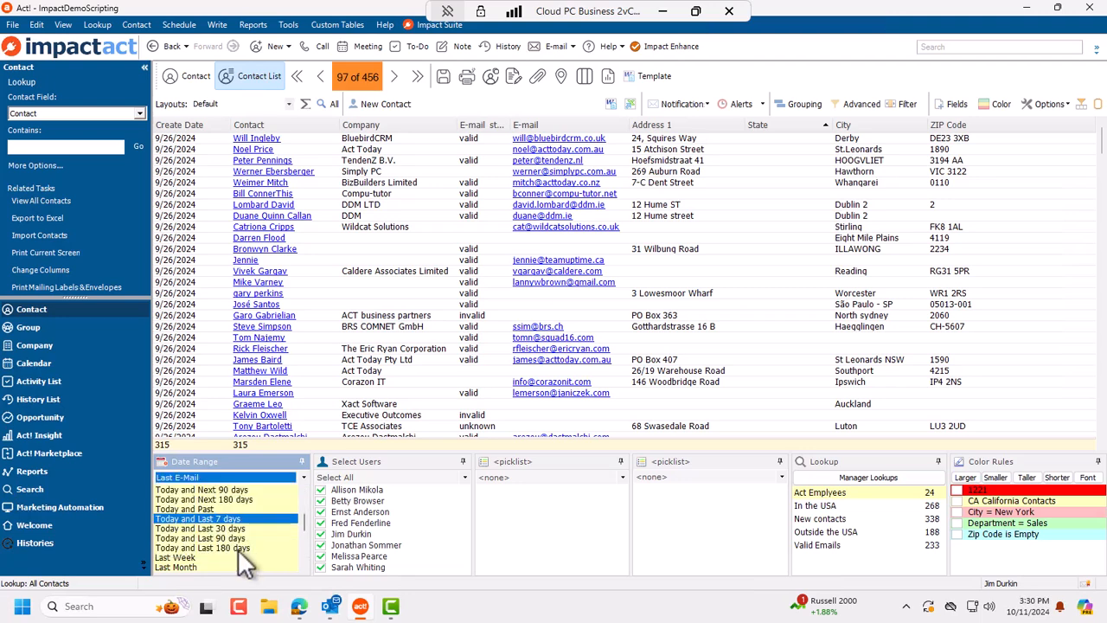
{"action": "left_click", "coordinate": [248, 526]}
{"action": "left_click", "coordinate": [252, 518]}
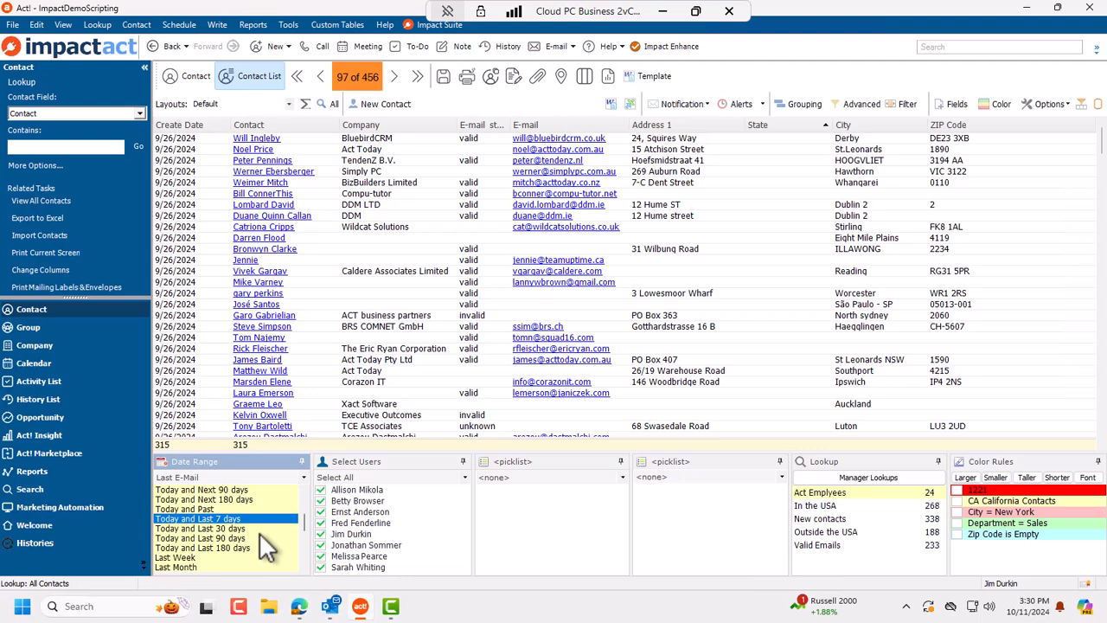
{"action": "scroll", "coordinate": [258, 532], "scroll_direction": "down", "scroll_amount": 5}
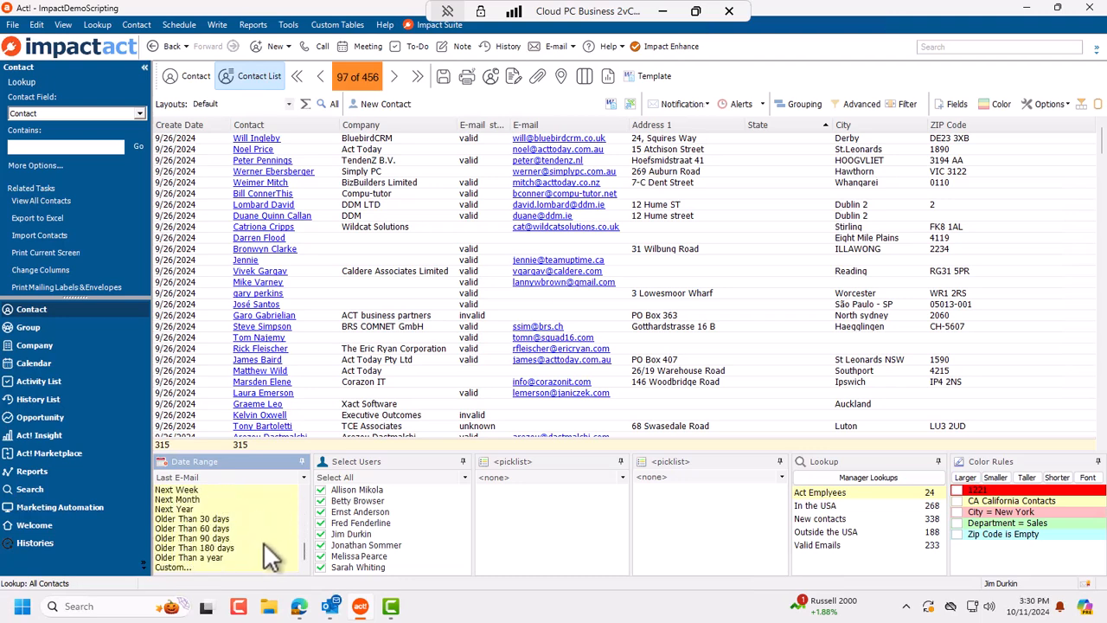
{"action": "left_click", "coordinate": [219, 518]}
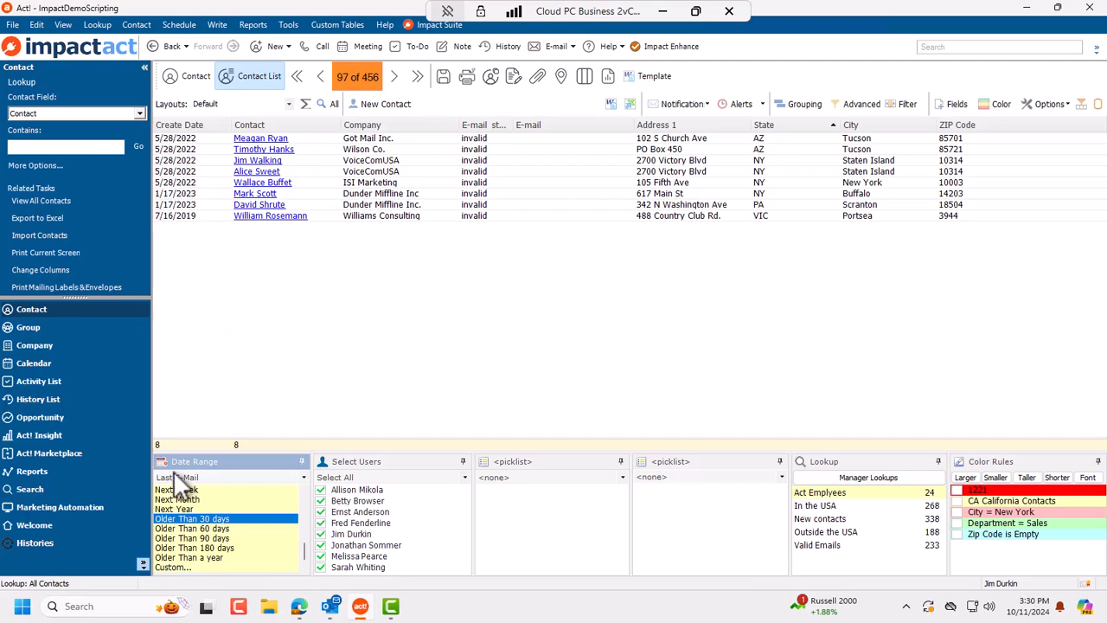
{"action": "left_click", "coordinate": [228, 529]}
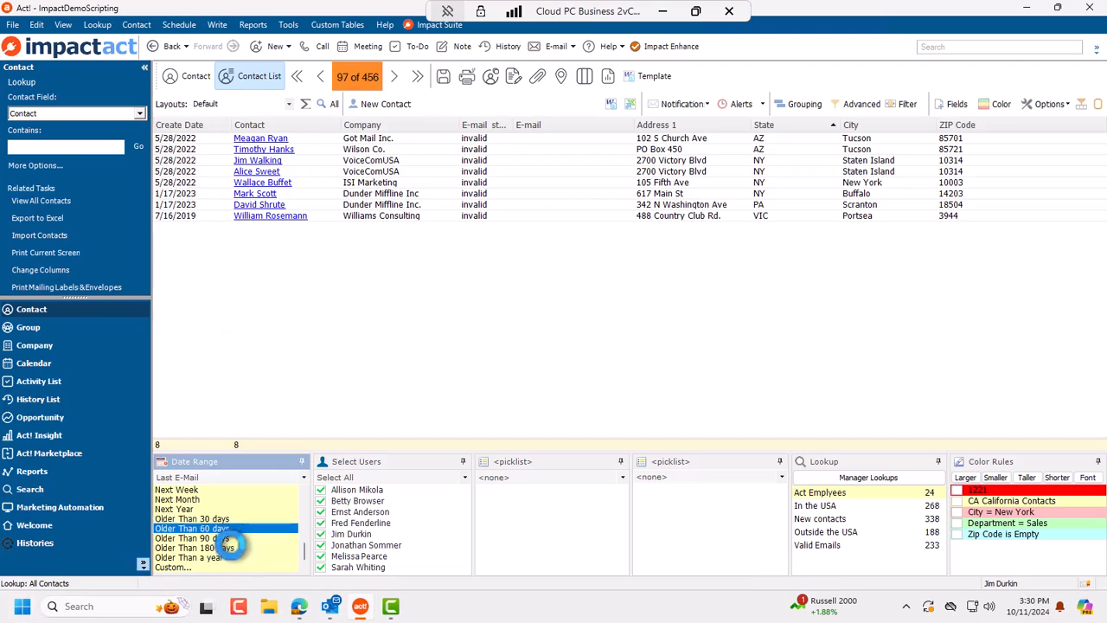
{"action": "left_click", "coordinate": [231, 539]}
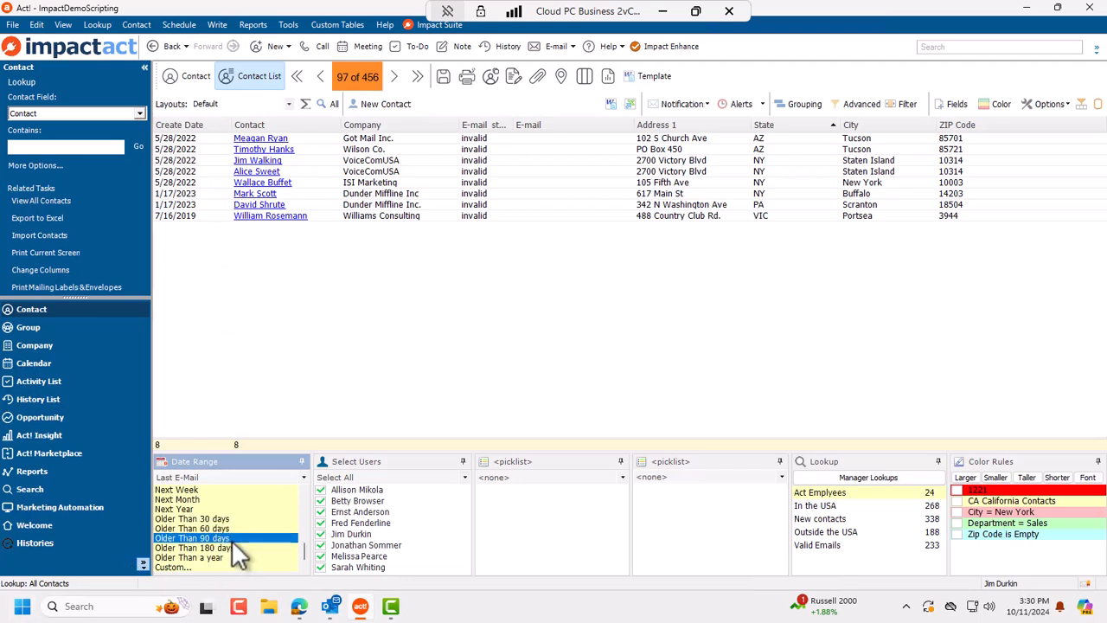
{"action": "left_click", "coordinate": [230, 557]}
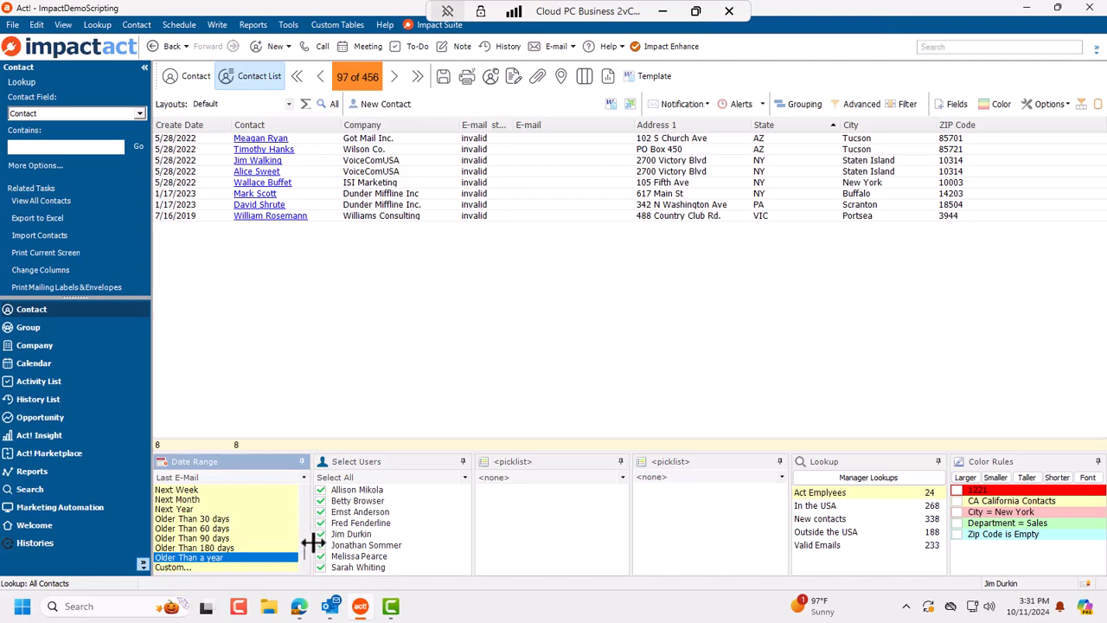
{"action": "left_click_drag", "start_coordinate": [304, 554], "coordinate": [296, 490]}
Step: Reset the date range to All Dates and sort the 456 contacts by State instead of City
{"action": "left_click", "coordinate": [238, 490]}
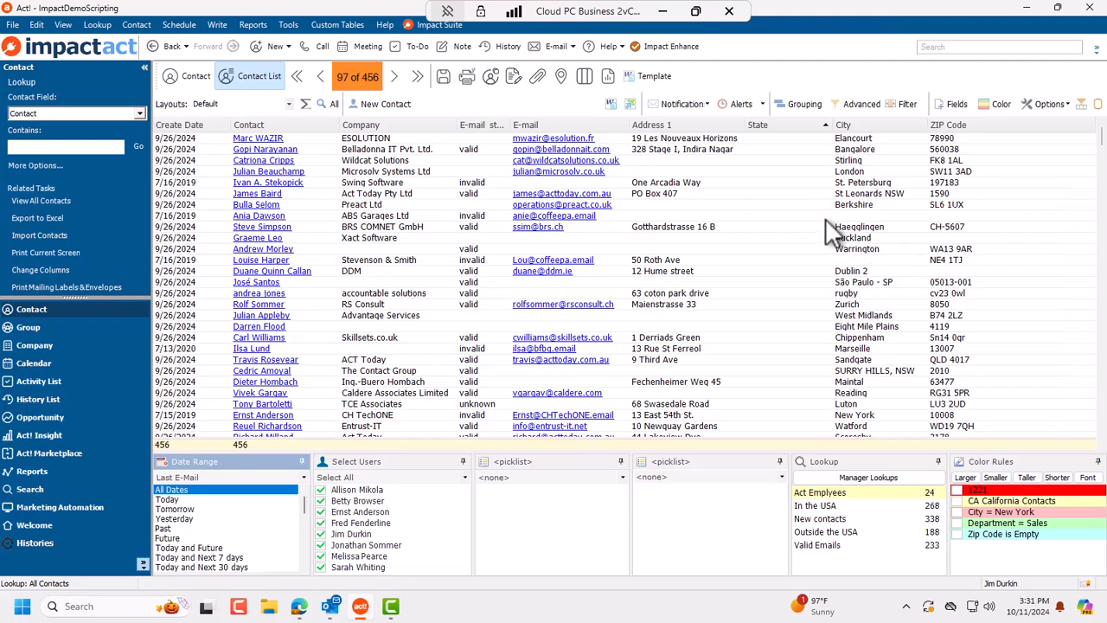
{"action": "left_click", "coordinate": [871, 120]}
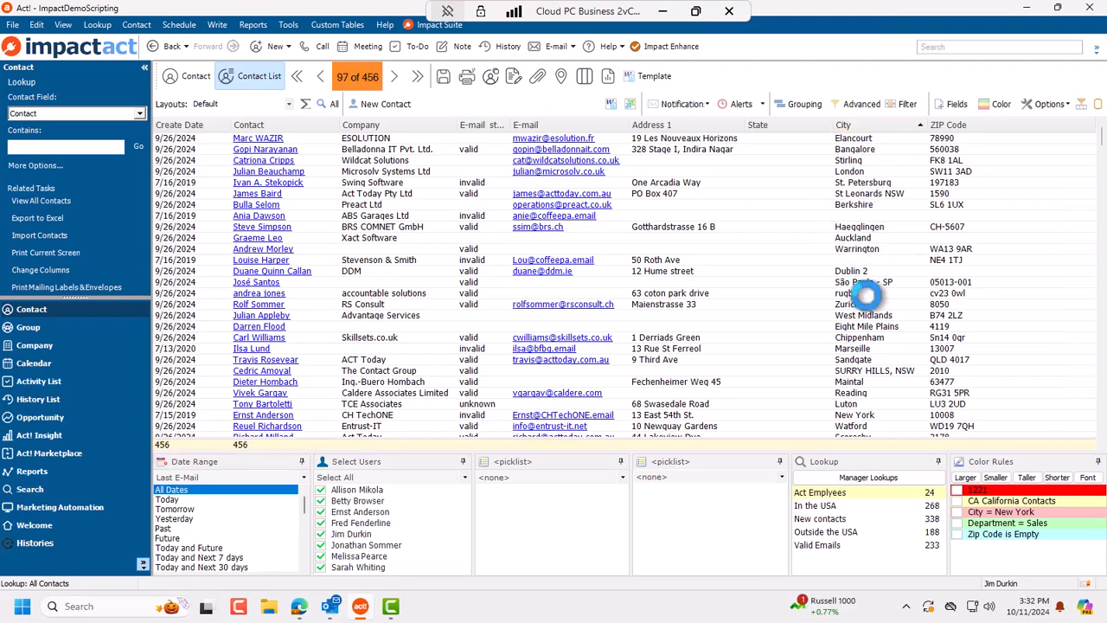
{"action": "scroll", "coordinate": [875, 349], "scroll_direction": "down", "scroll_amount": 6}
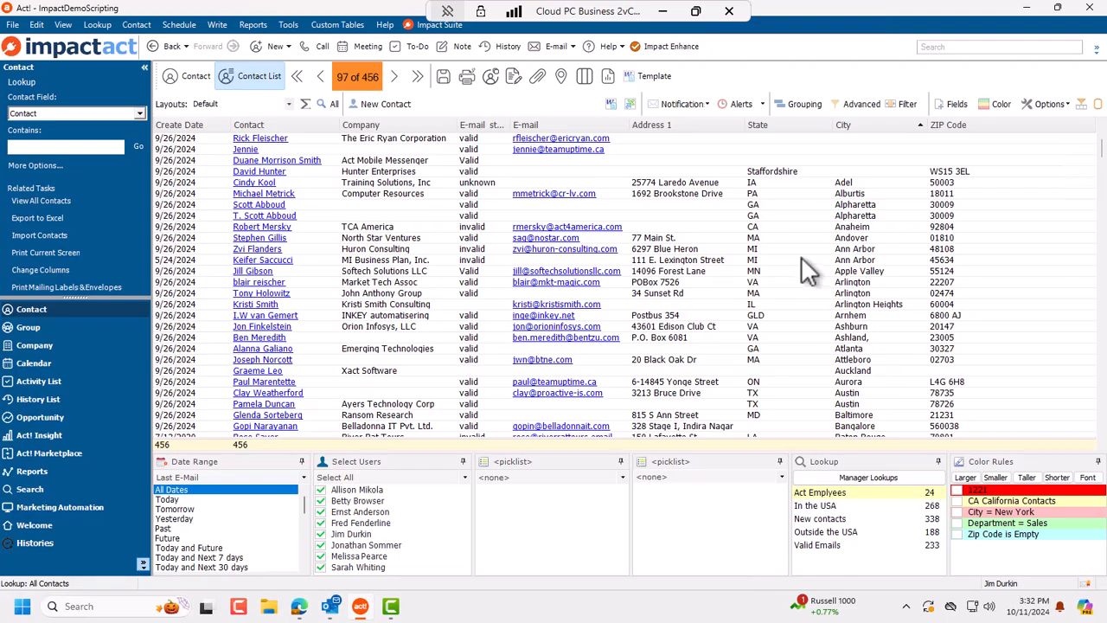
{"action": "scroll", "coordinate": [801, 260], "scroll_direction": "up", "scroll_amount": 6}
{"action": "left_click", "coordinate": [782, 122]}
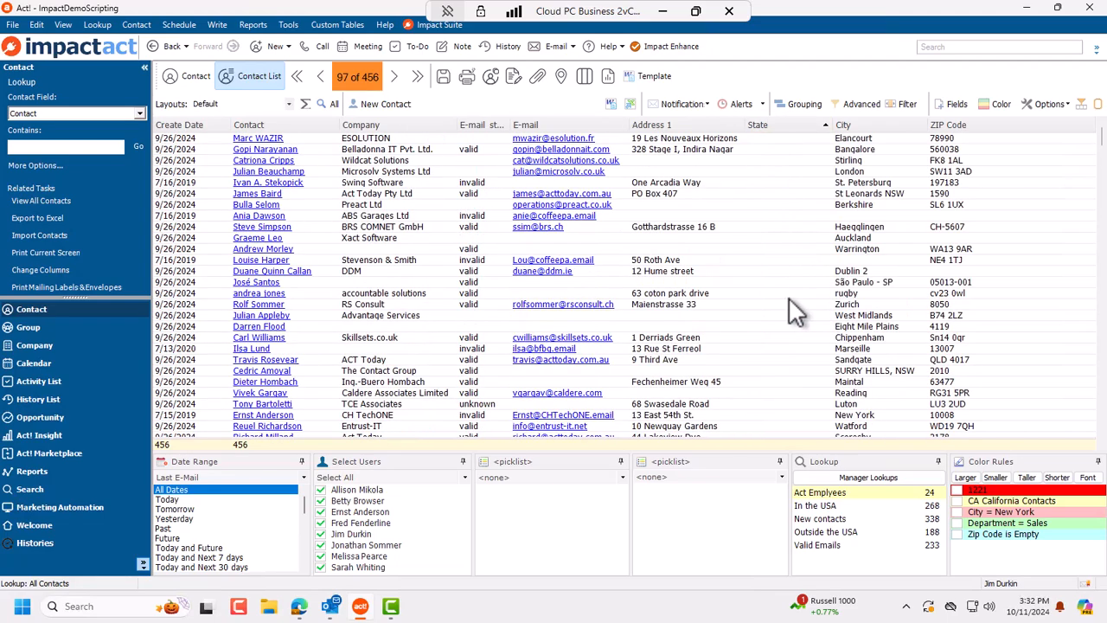
{"action": "scroll", "coordinate": [785, 298], "scroll_direction": "down", "scroll_amount": 10}
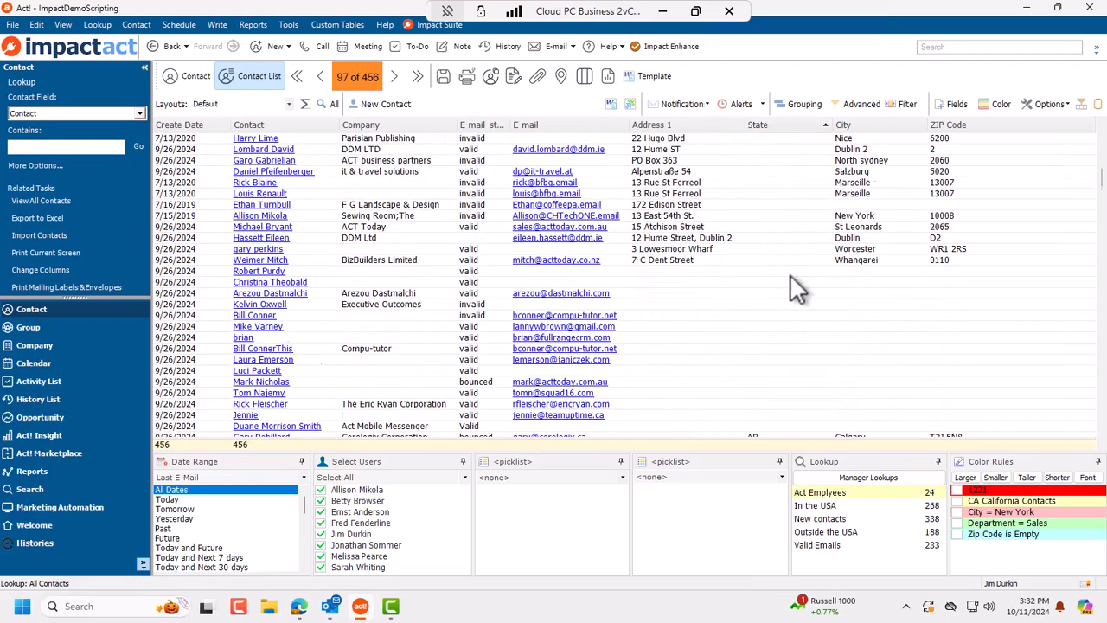
{"action": "scroll", "coordinate": [791, 274], "scroll_direction": "down", "scroll_amount": 15}
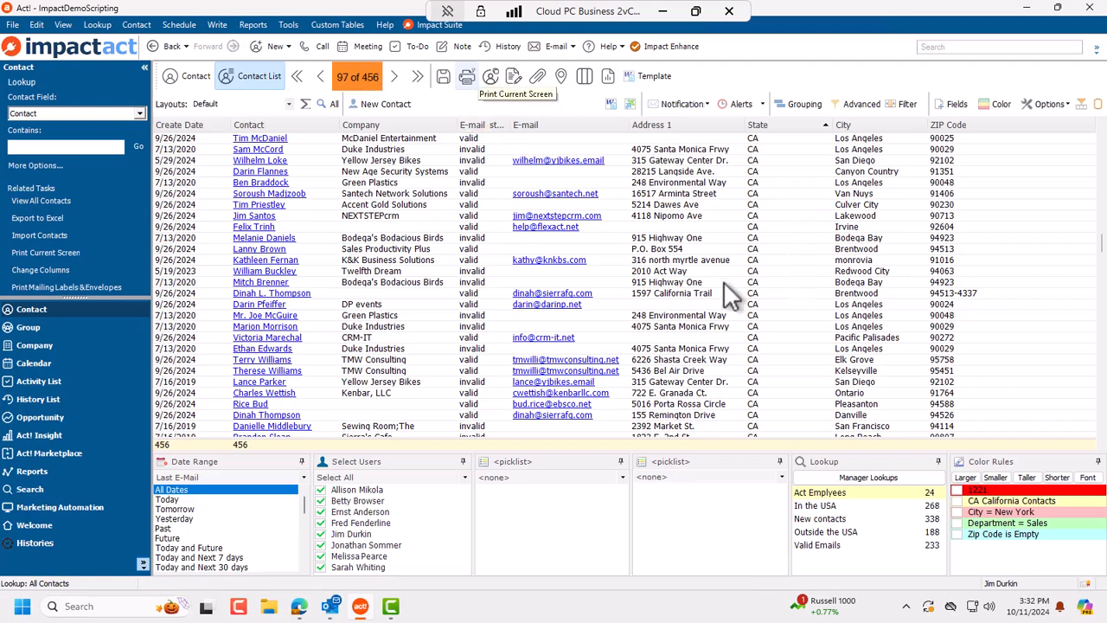
Step: Set State as the first Group By field so contacts are grouped by state
{"action": "left_click", "coordinate": [798, 102]}
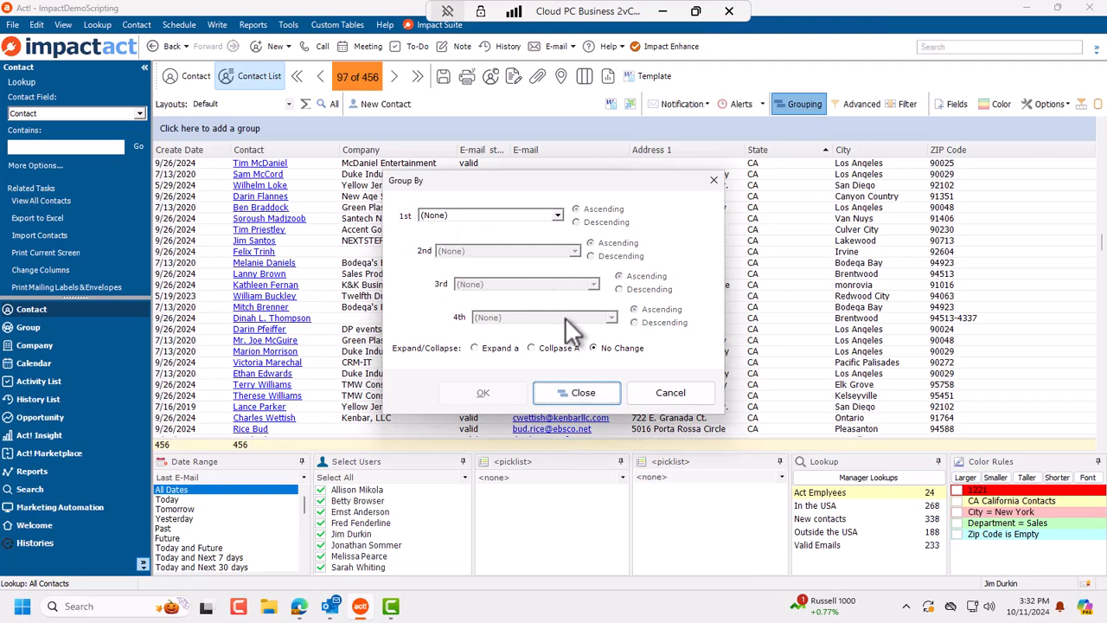
{"action": "left_click", "coordinate": [502, 215]}
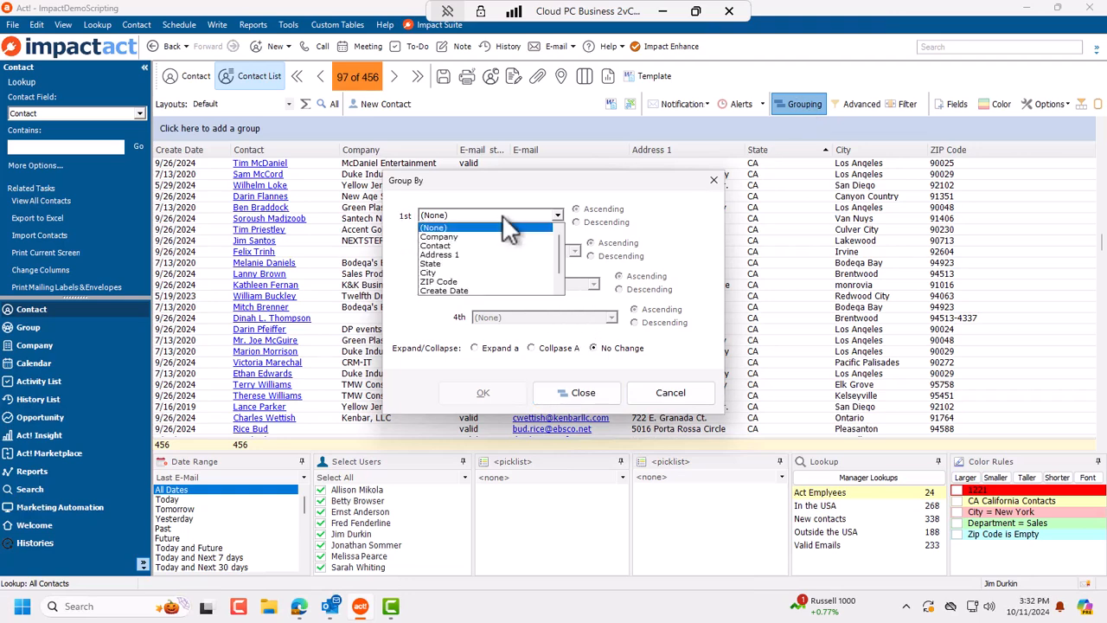
{"action": "left_click", "coordinate": [475, 263]}
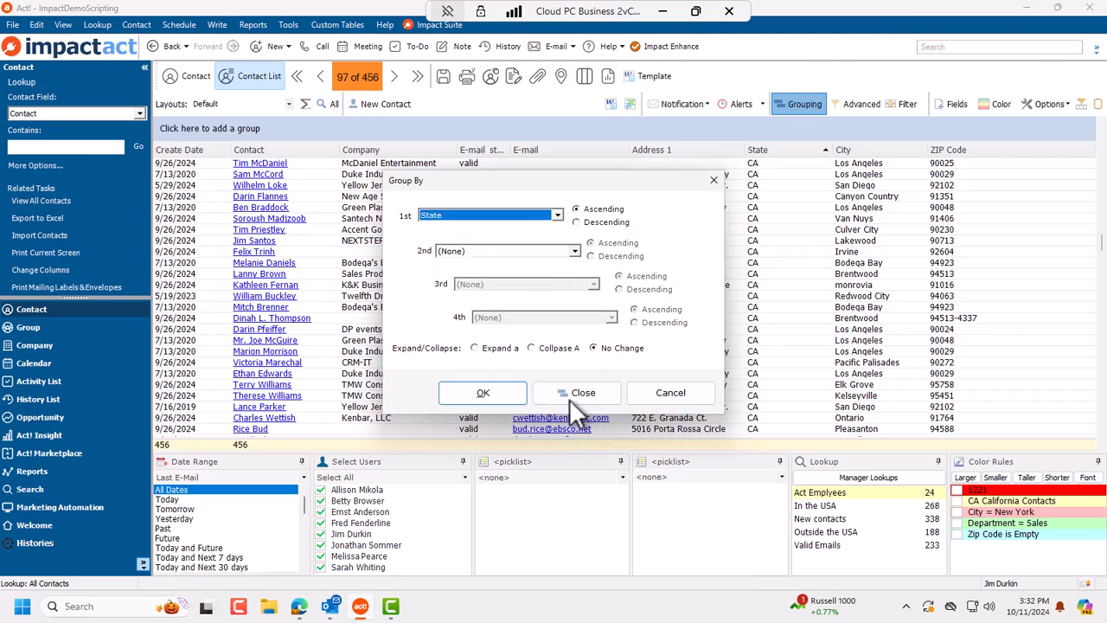
{"action": "left_click", "coordinate": [490, 399]}
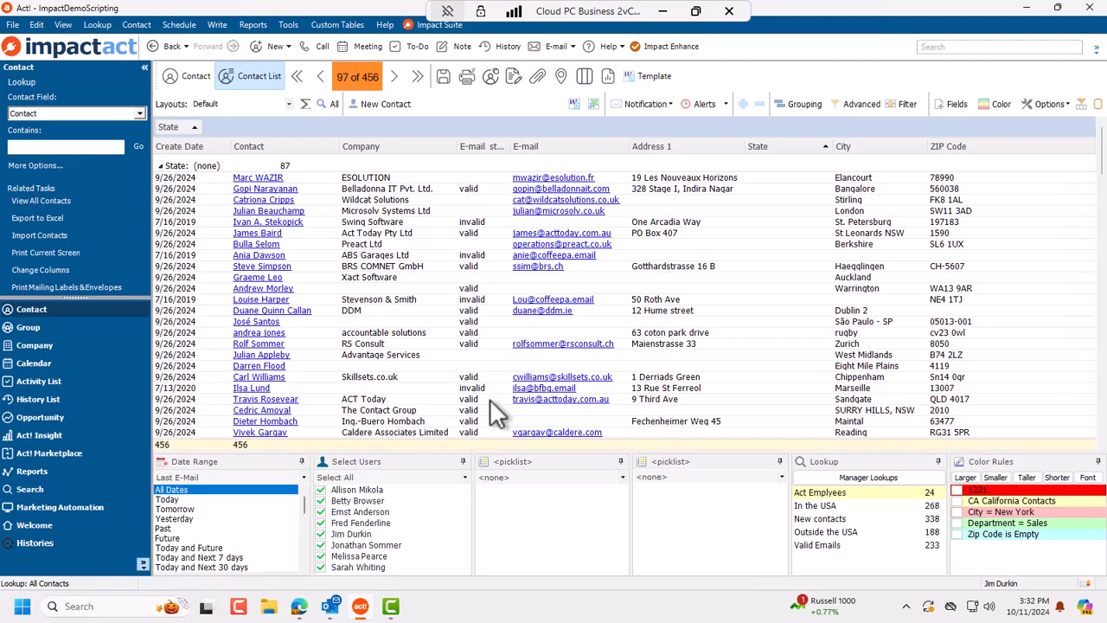
{"action": "scroll", "coordinate": [384, 319], "scroll_direction": "down", "scroll_amount": 10}
{"action": "scroll", "coordinate": [381, 311], "scroll_direction": "down", "scroll_amount": 5}
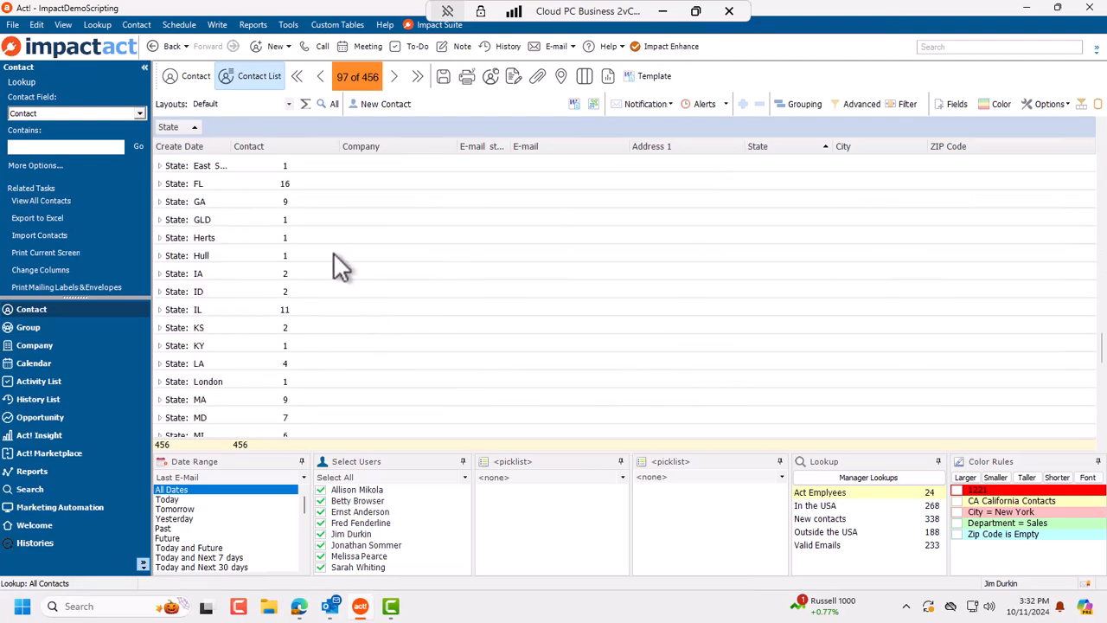
{"action": "scroll", "coordinate": [337, 303], "scroll_direction": "up", "scroll_amount": 2}
{"action": "scroll", "coordinate": [322, 322], "scroll_direction": "up", "scroll_amount": 5}
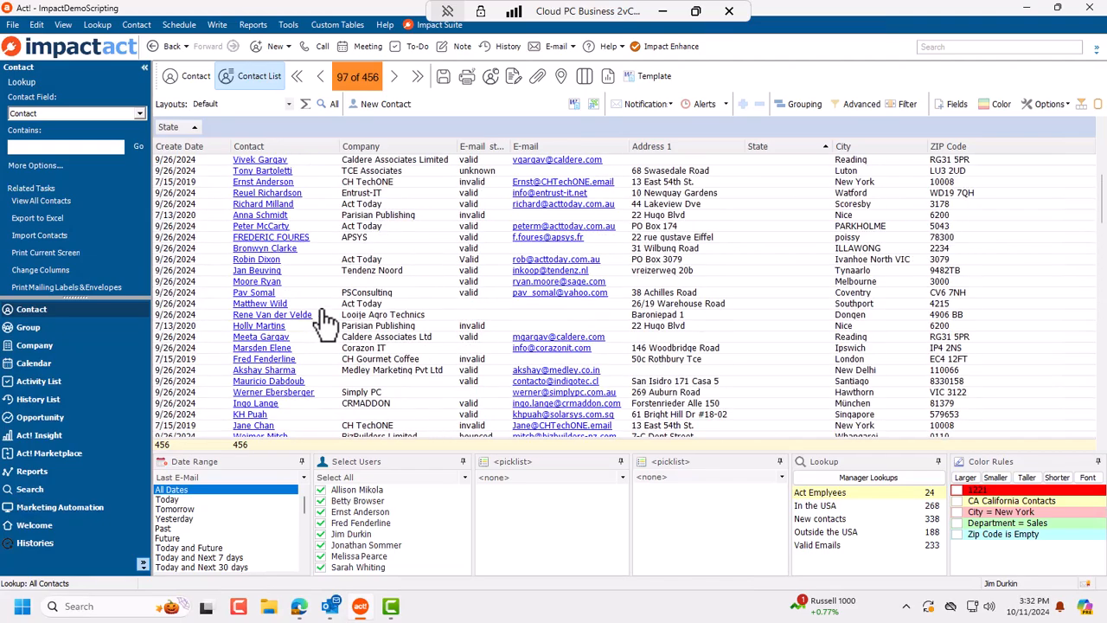
{"action": "scroll", "coordinate": [346, 327], "scroll_direction": "down", "scroll_amount": 5}
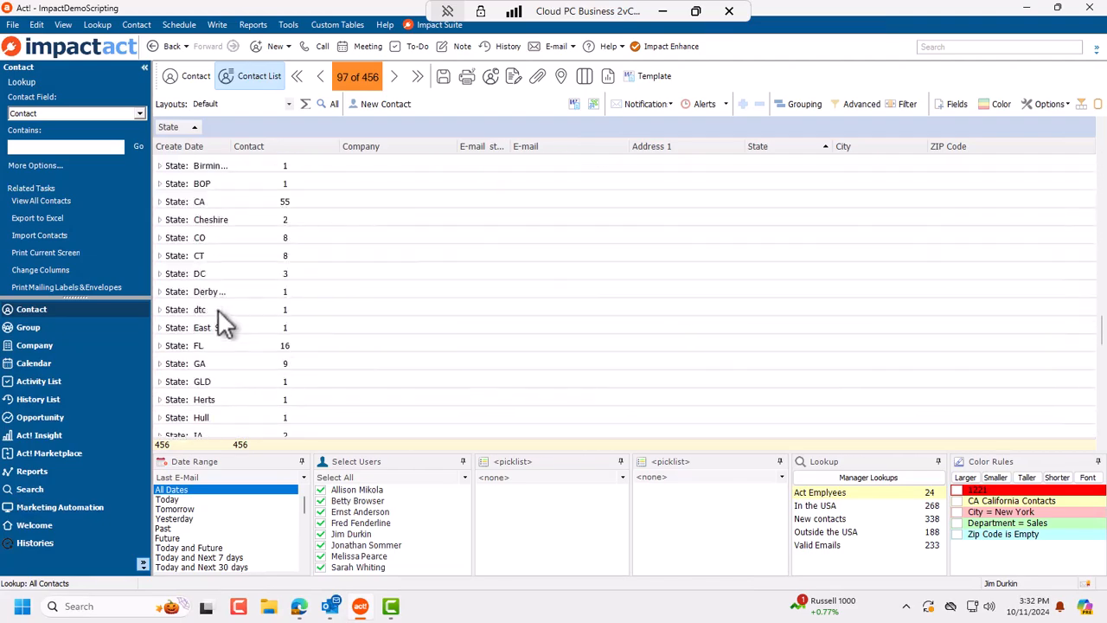
Step: Expand the DC and Derbyshire groups, expand then collapse all, and select the NY and PA groups
{"action": "left_click", "coordinate": [161, 274]}
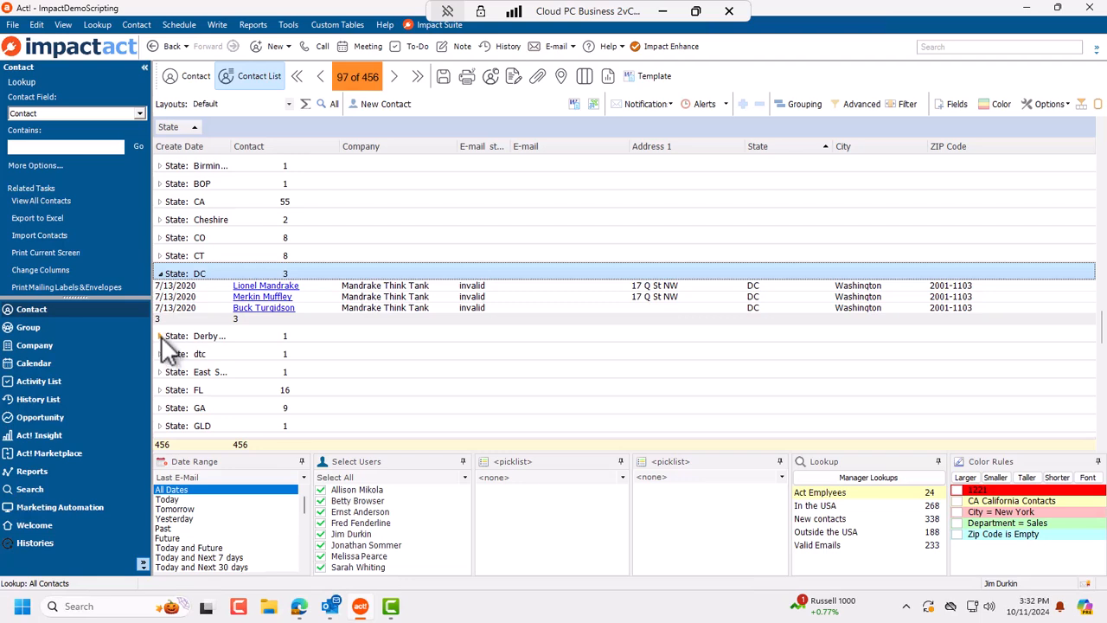
{"action": "left_click", "coordinate": [161, 336]}
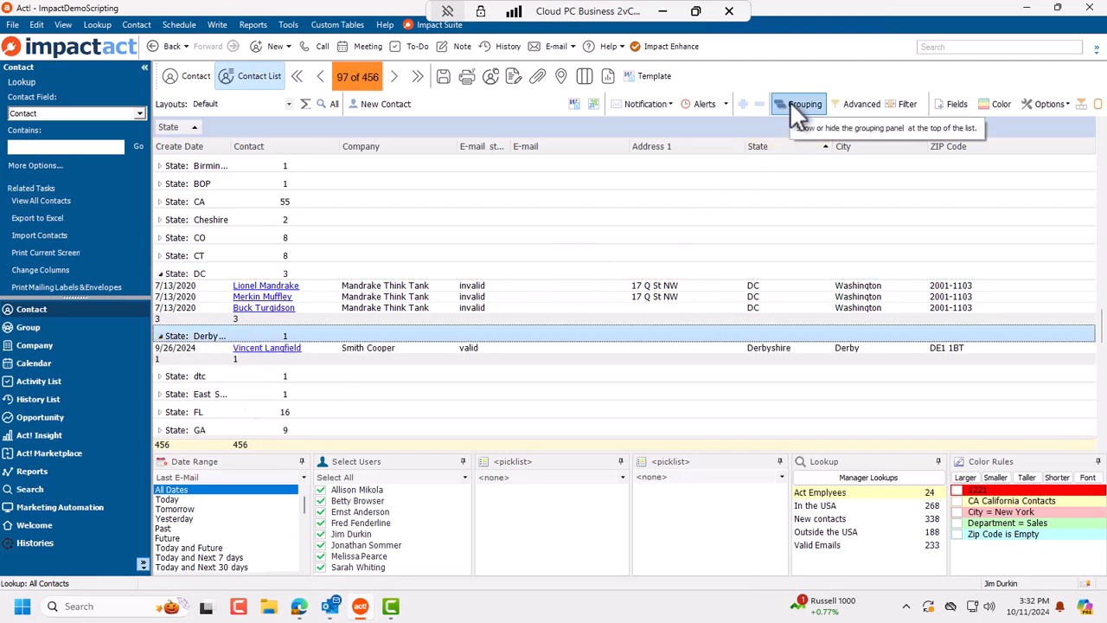
{"action": "left_click", "coordinate": [744, 107]}
{"action": "scroll", "coordinate": [743, 260], "scroll_direction": "down", "scroll_amount": 15}
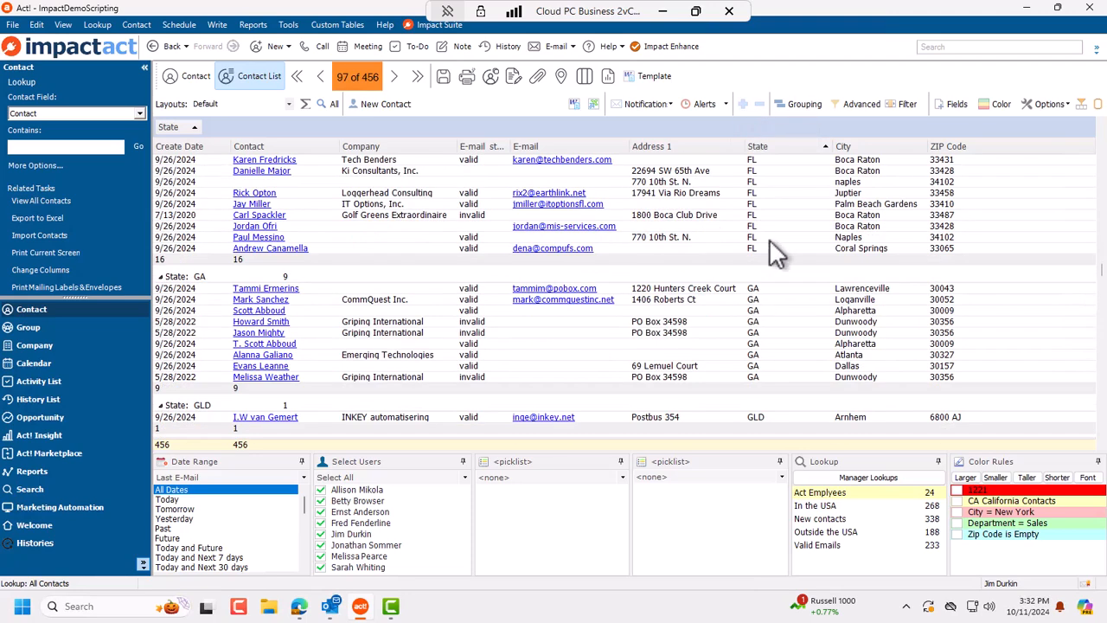
{"action": "left_click", "coordinate": [759, 103]}
{"action": "scroll", "coordinate": [536, 324], "scroll_direction": "down", "scroll_amount": 4}
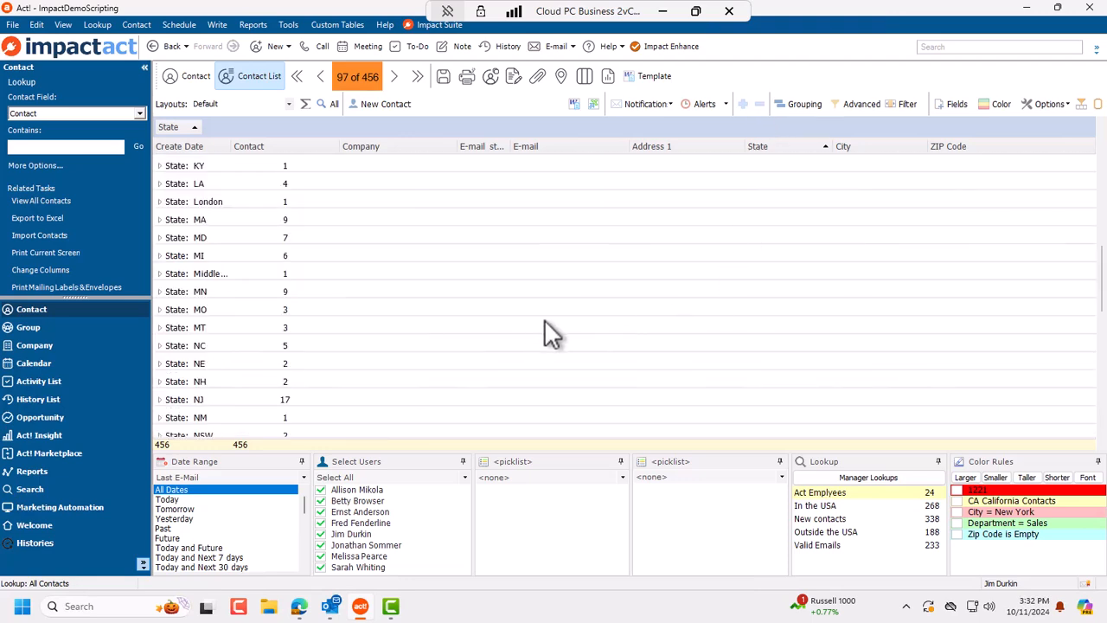
{"action": "scroll", "coordinate": [550, 335], "scroll_direction": "down", "scroll_amount": 3}
{"action": "scroll", "coordinate": [553, 339], "scroll_direction": "down", "scroll_amount": 1}
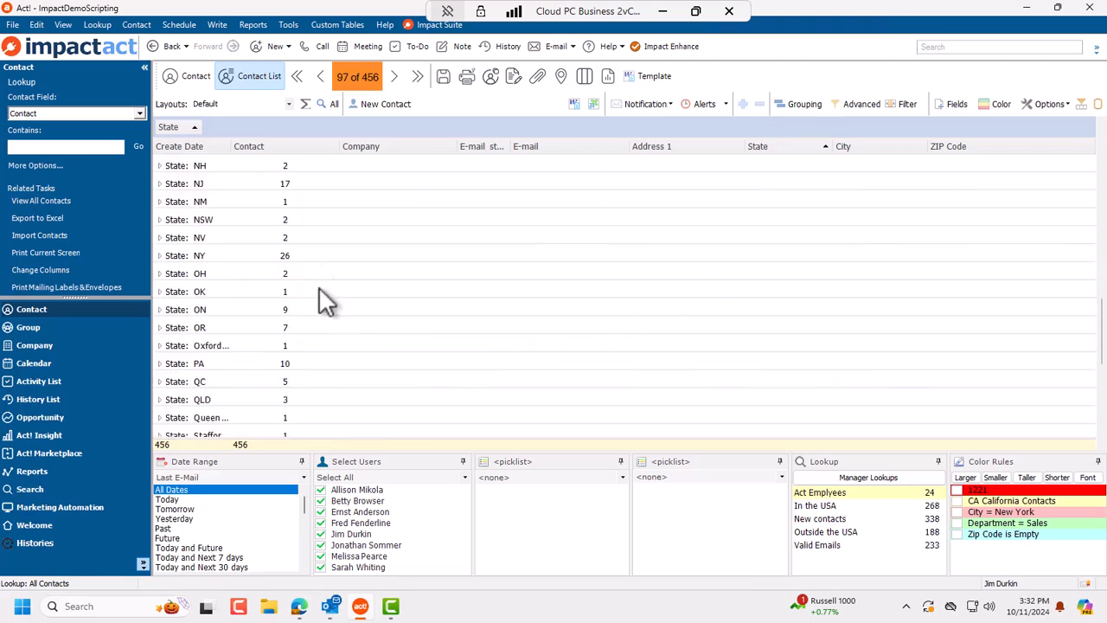
{"action": "left_click", "coordinate": [309, 258]}
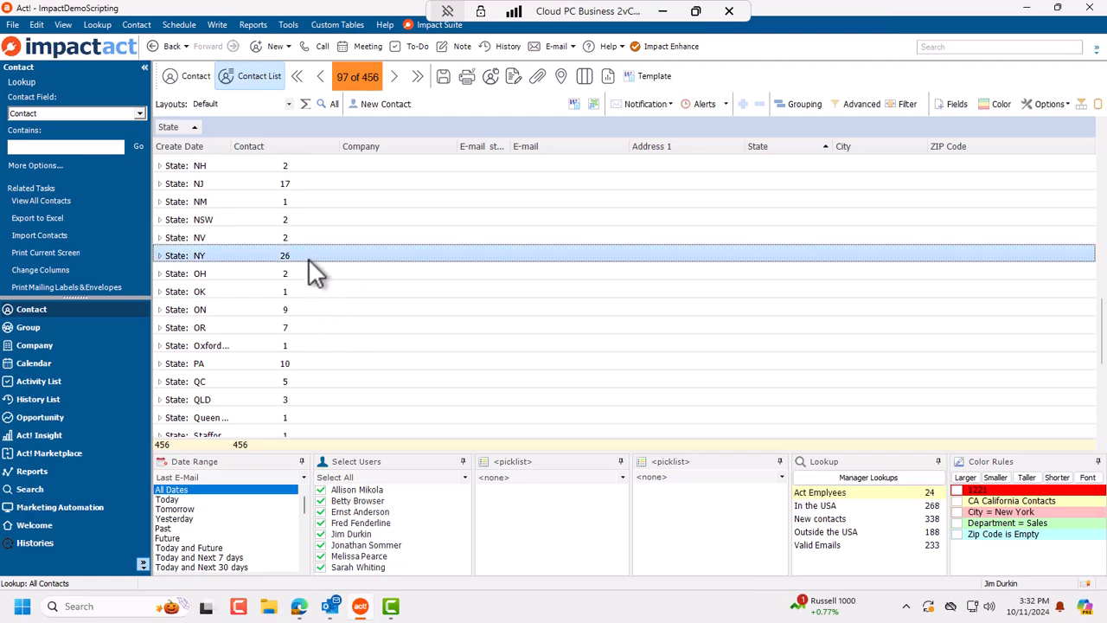
{"action": "scroll", "coordinate": [309, 260], "scroll_direction": "down", "scroll_amount": 2}
{"action": "left_click", "coordinate": [303, 256]}
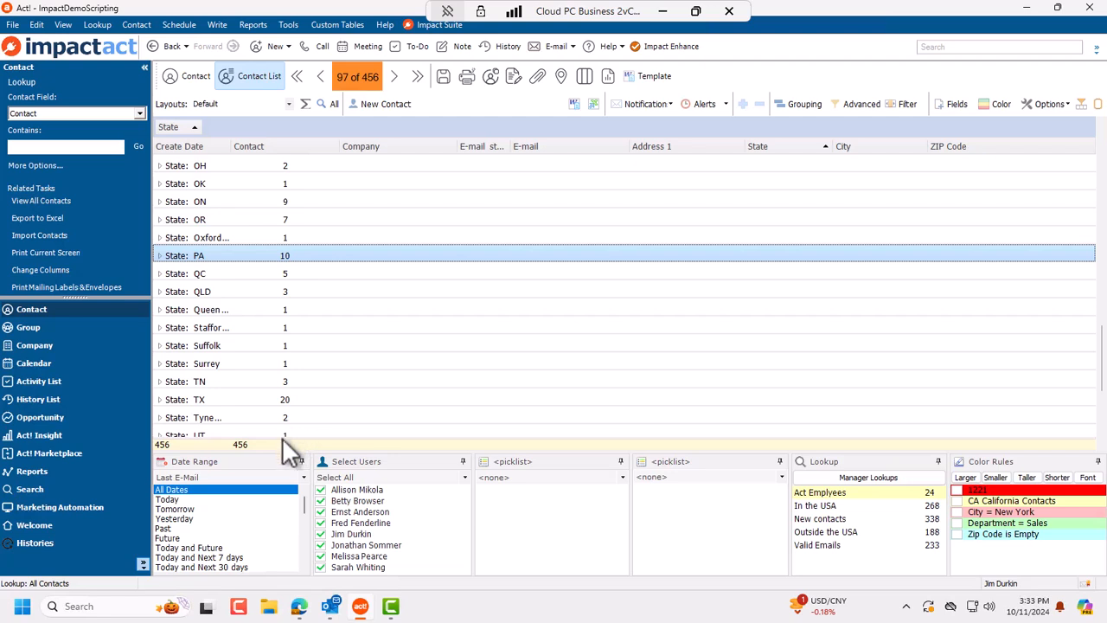
Step: Turn on column totals for State and Company, hide them for Contact, and select the totals row
{"action": "right_click", "coordinate": [767, 147]}
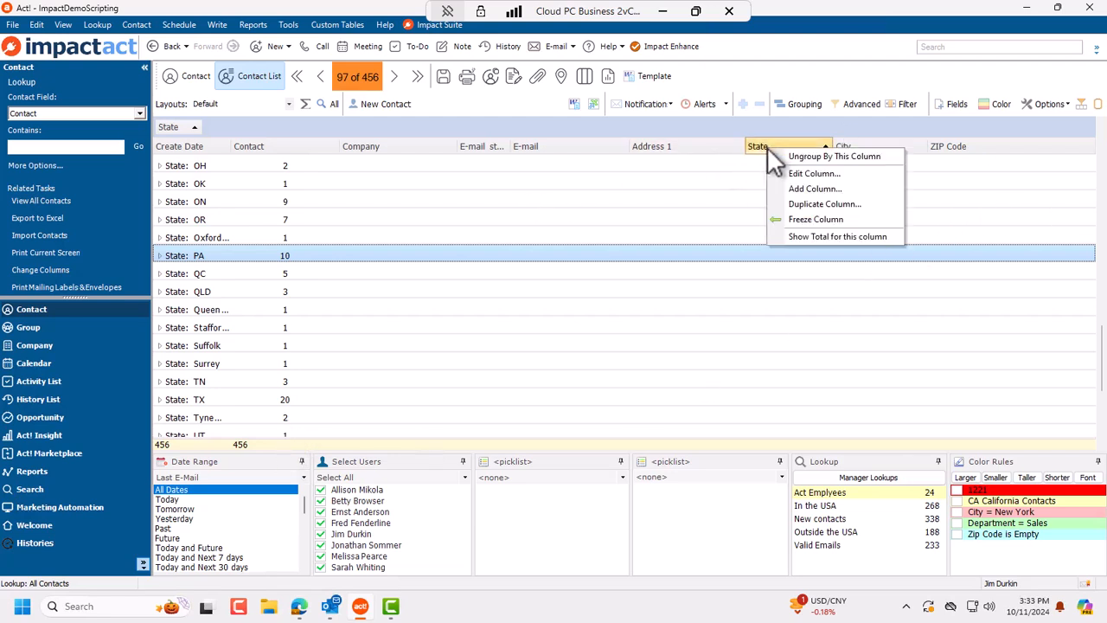
{"action": "left_click", "coordinate": [843, 237]}
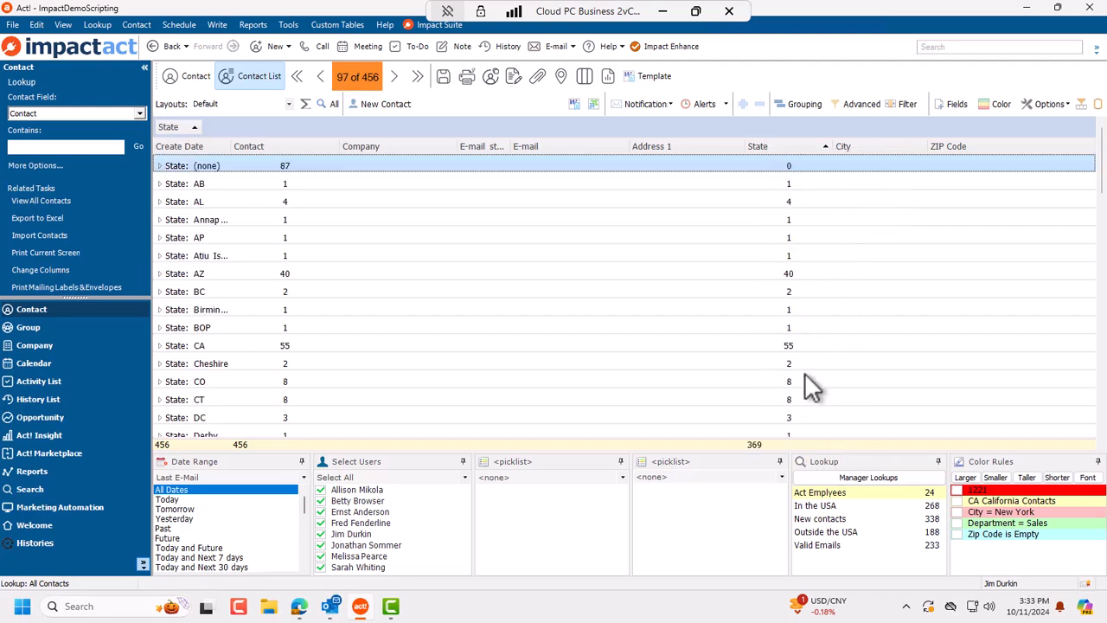
{"action": "right_click", "coordinate": [248, 143]}
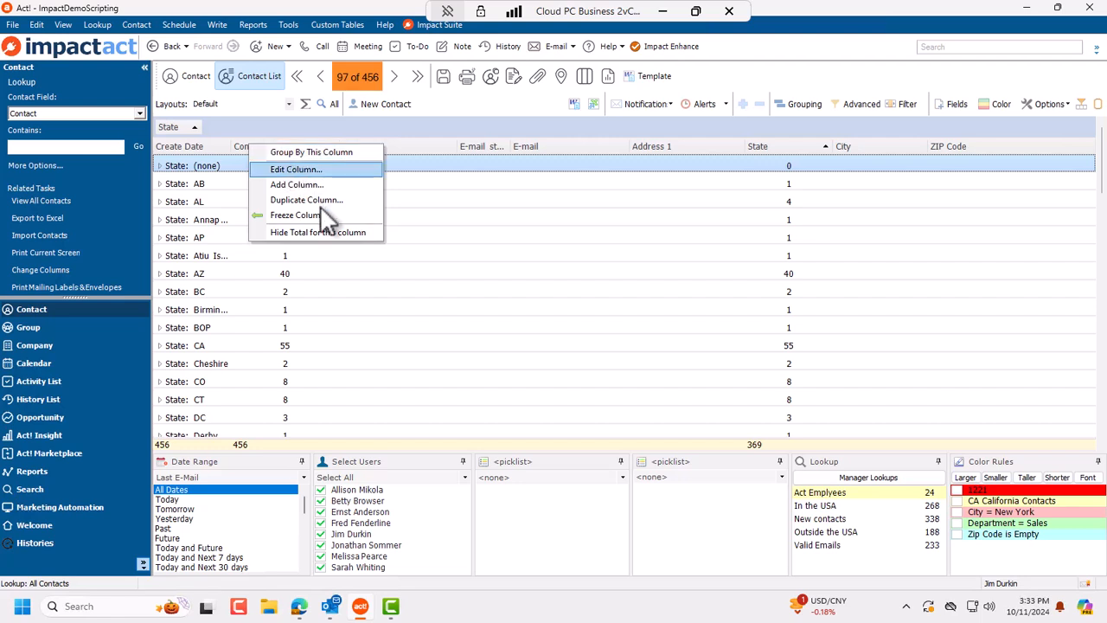
{"action": "left_click", "coordinate": [334, 232]}
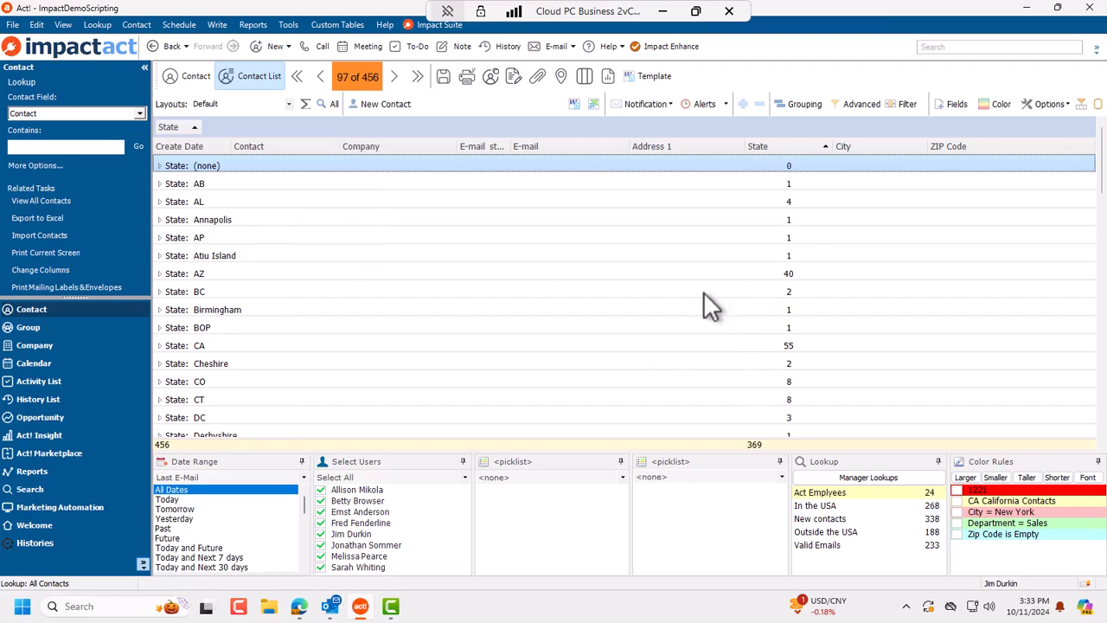
{"action": "scroll", "coordinate": [705, 294], "scroll_direction": "down", "scroll_amount": 4}
{"action": "scroll", "coordinate": [706, 294], "scroll_direction": "up", "scroll_amount": 4}
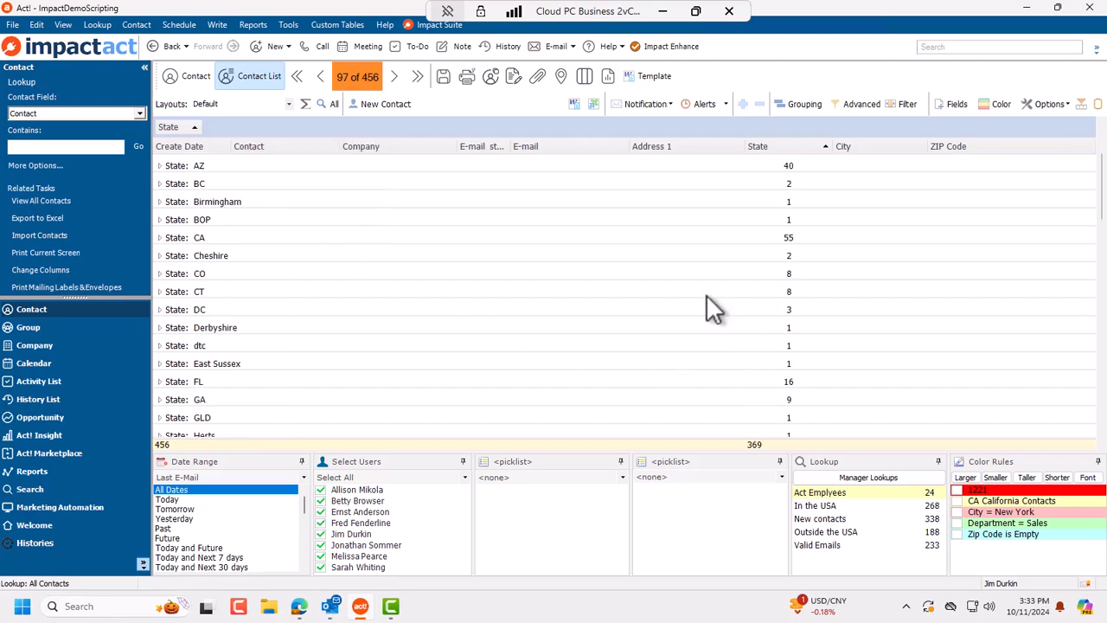
{"action": "right_click", "coordinate": [402, 147]}
{"action": "left_click", "coordinate": [471, 240]}
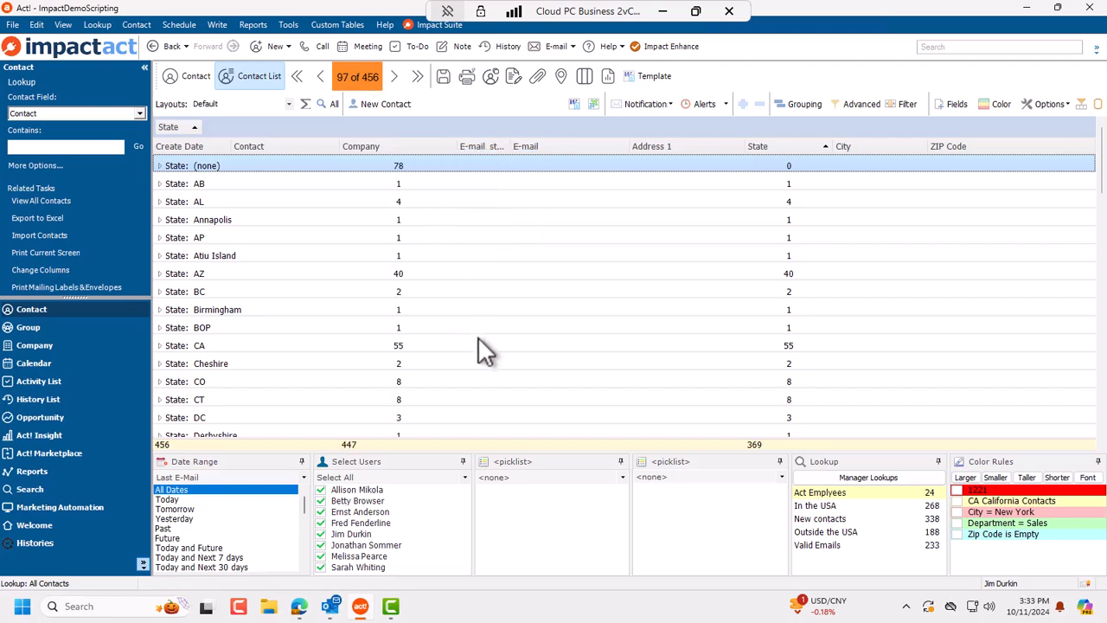
{"action": "left_click", "coordinate": [365, 447]}
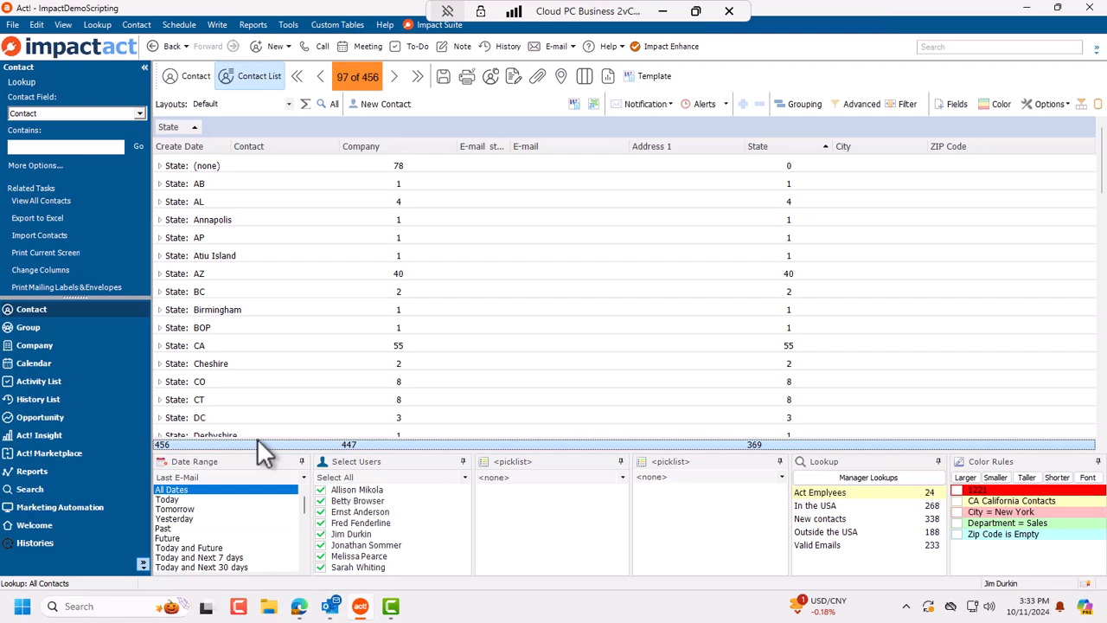
Step: Change the State column's summary function to Count so its total reads 456
{"action": "right_click", "coordinate": [779, 146]}
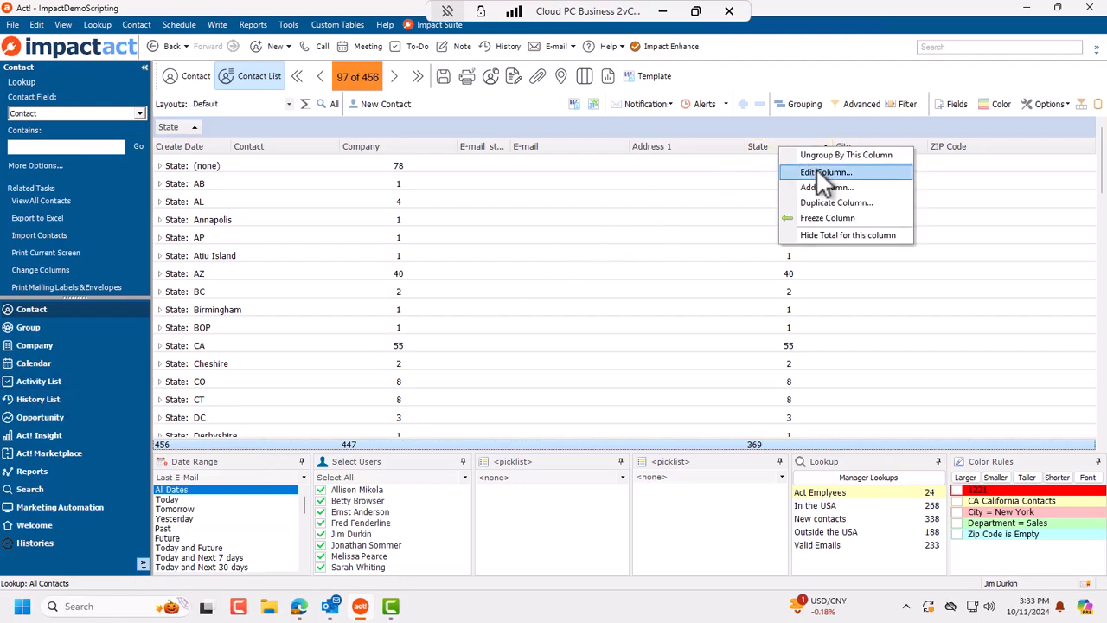
{"action": "left_click", "coordinate": [816, 171]}
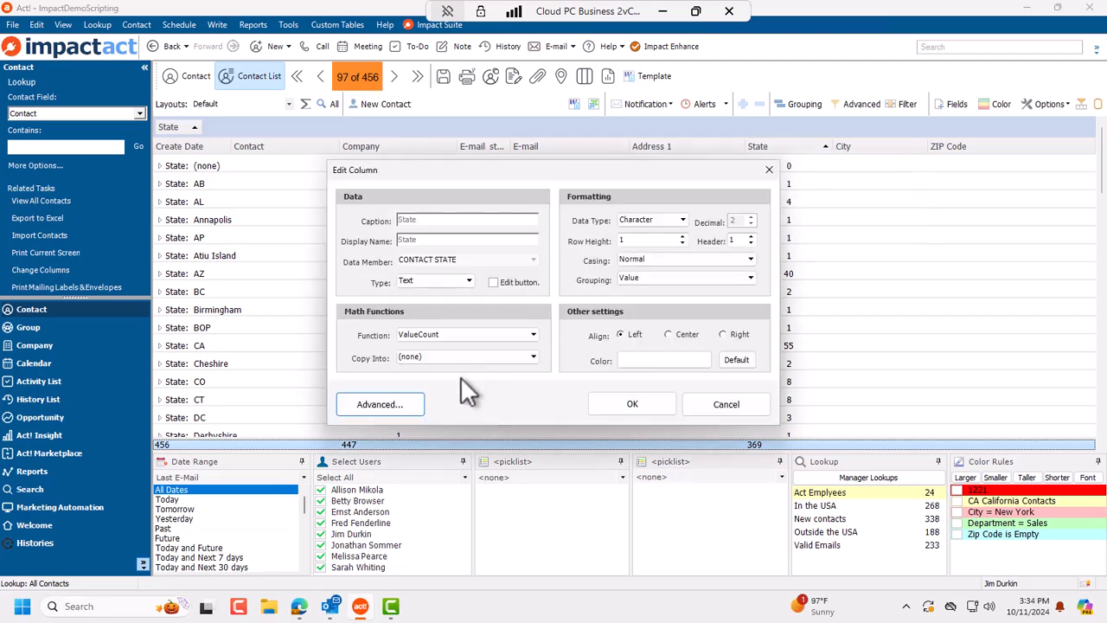
{"action": "left_click", "coordinate": [449, 337]}
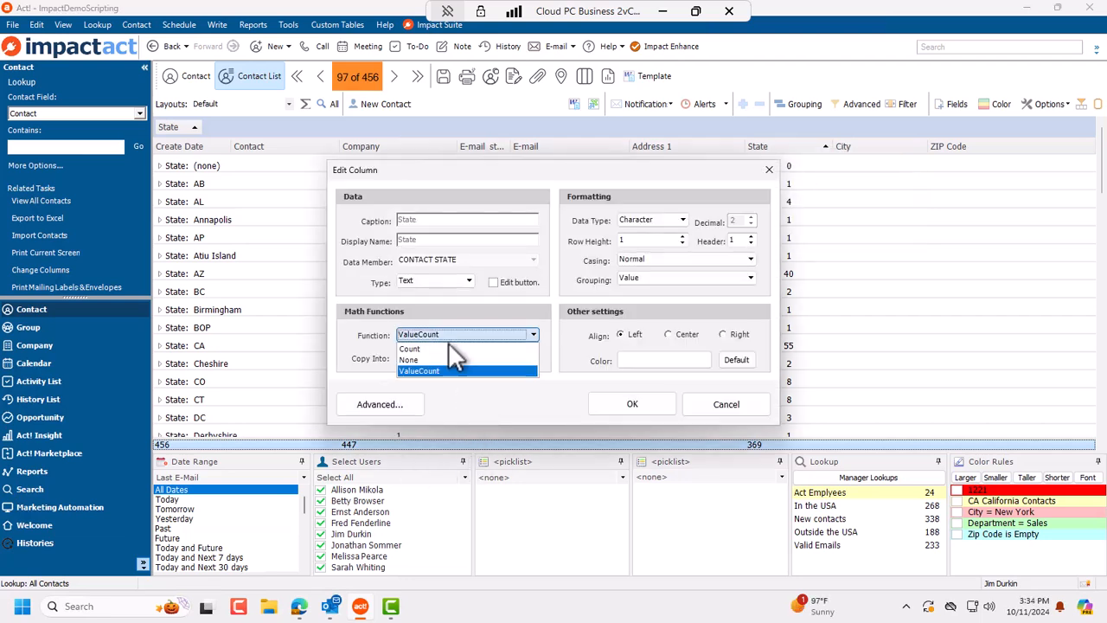
{"action": "left_click", "coordinate": [447, 351]}
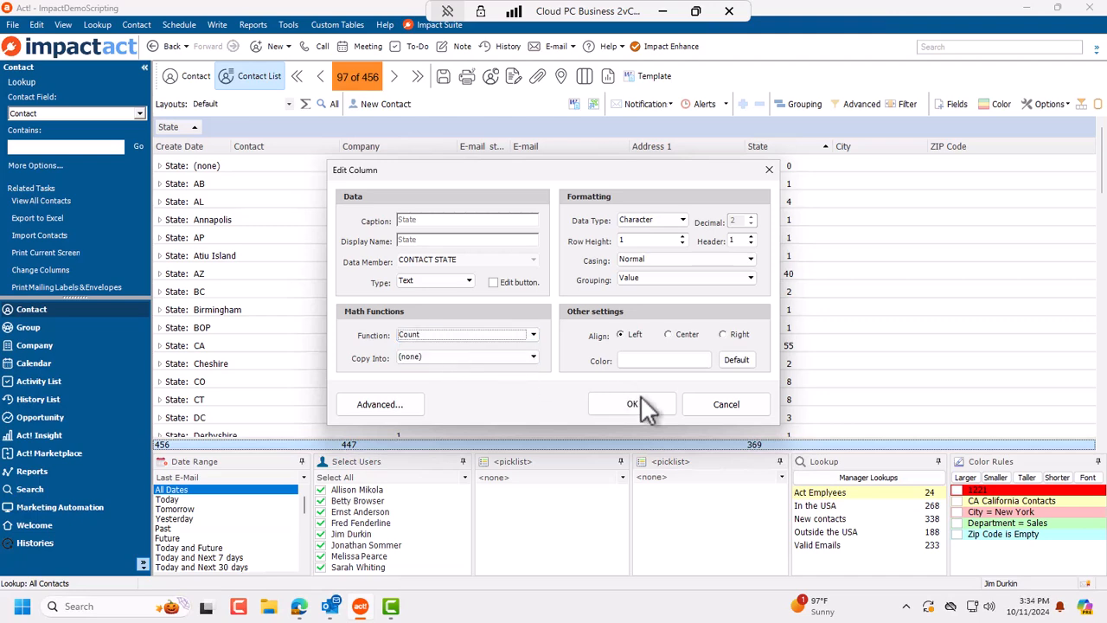
{"action": "left_click", "coordinate": [647, 405]}
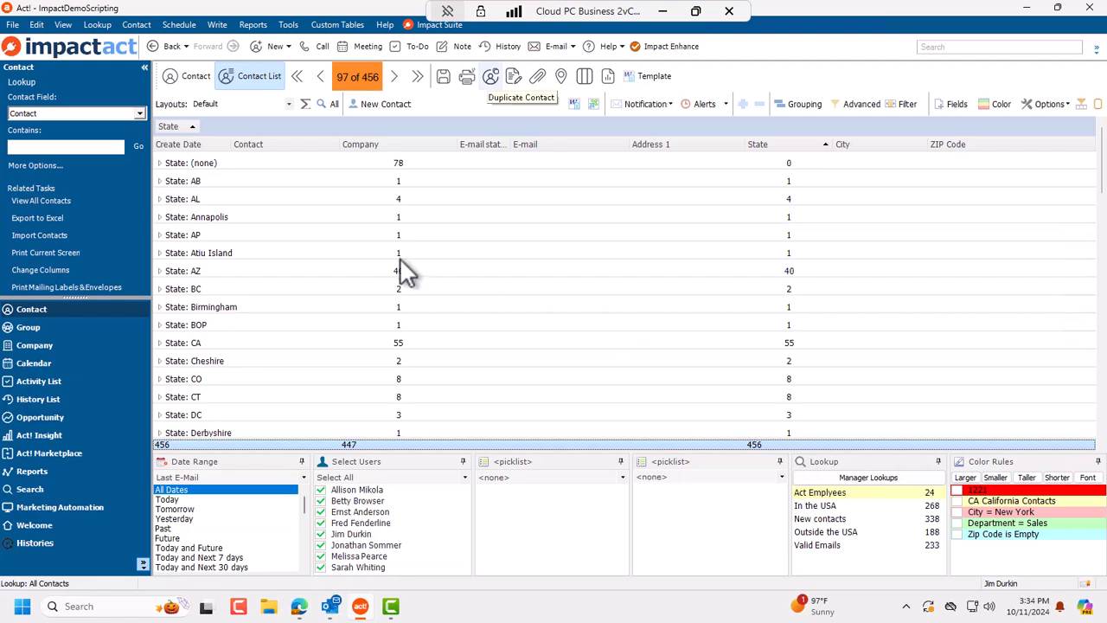
Step: Clear the State grouping in the Group By dialog to get a flat contact list
{"action": "left_click", "coordinate": [796, 103]}
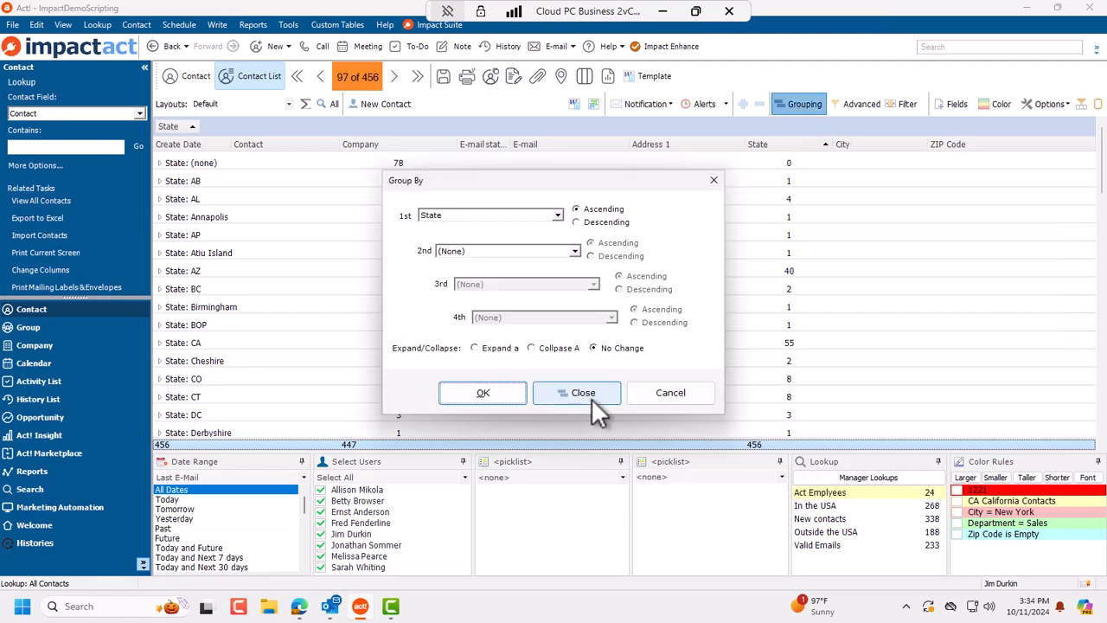
{"action": "left_click", "coordinate": [590, 395]}
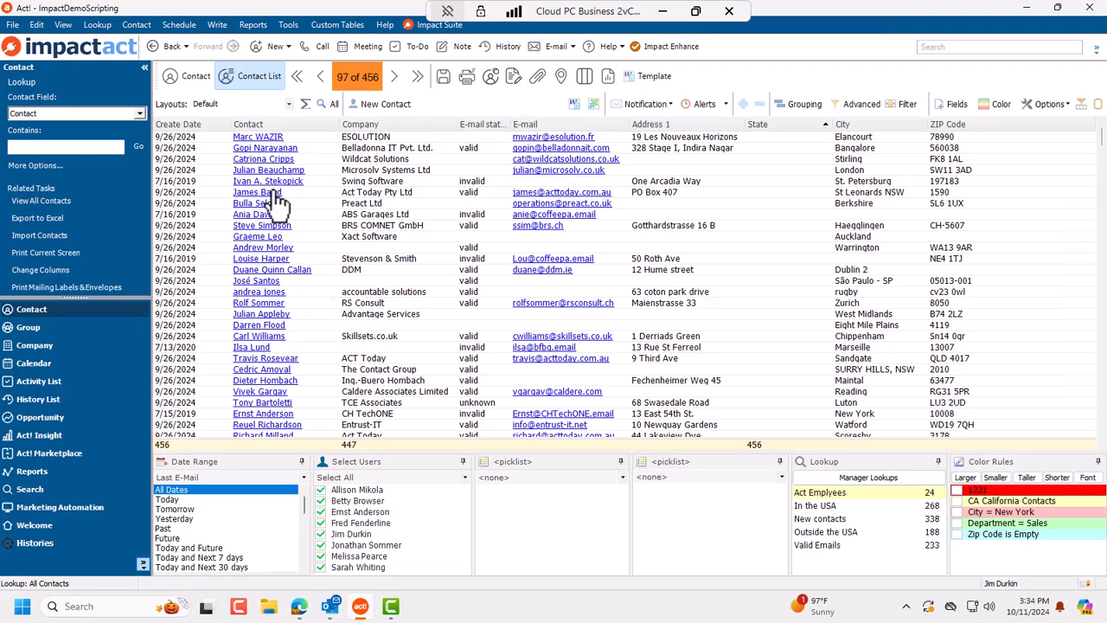
{"action": "left_click", "coordinate": [290, 104]}
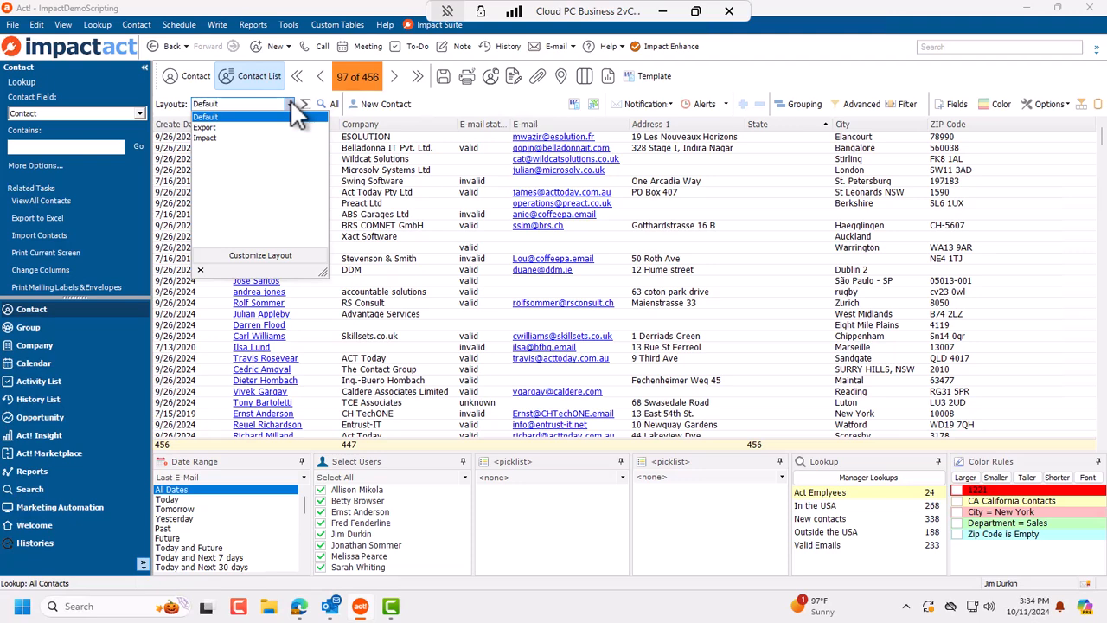
Step: Switch to the Export layout and filter Last E-Mail to Older Than 60 days, leaving 8 contacts
{"action": "left_click", "coordinate": [245, 127]}
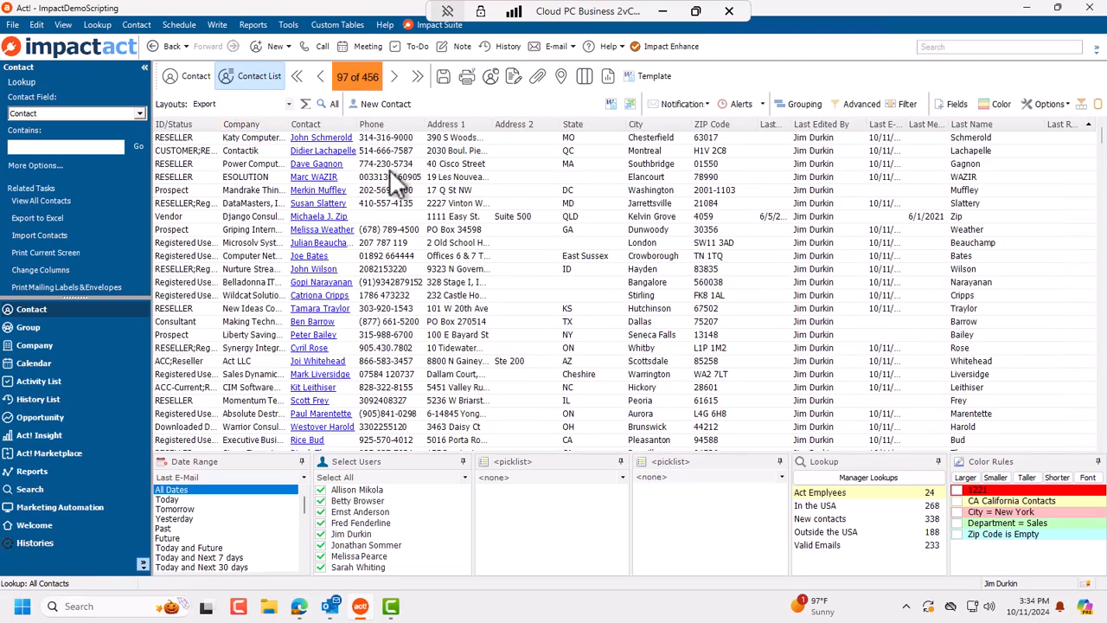
{"action": "scroll", "coordinate": [229, 534], "scroll_direction": "down", "scroll_amount": 2}
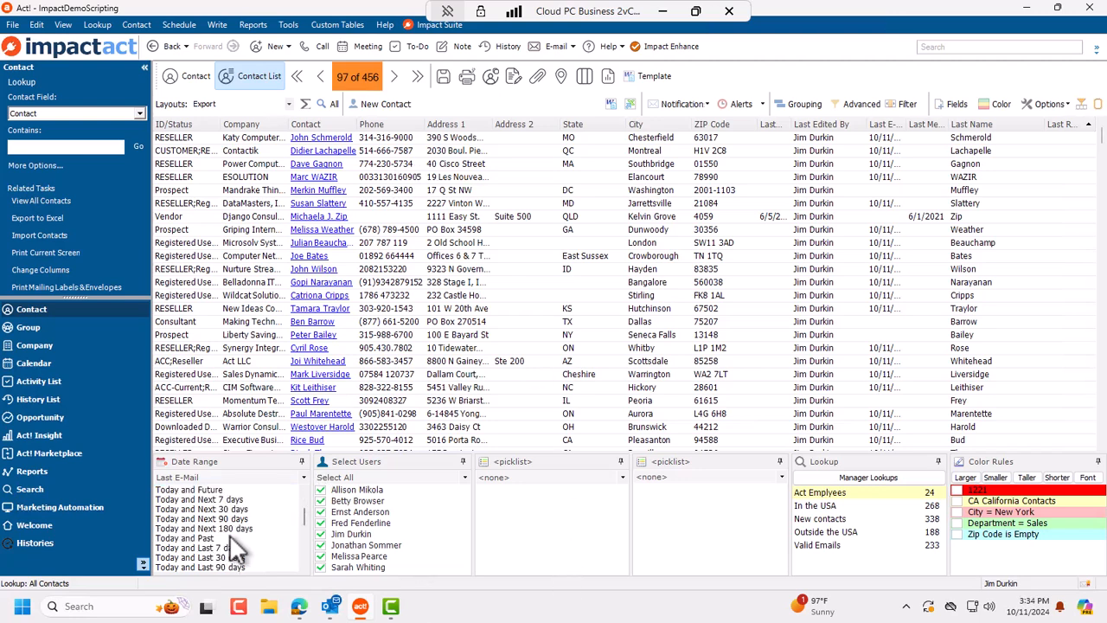
{"action": "scroll", "coordinate": [251, 557], "scroll_direction": "down", "scroll_amount": 5}
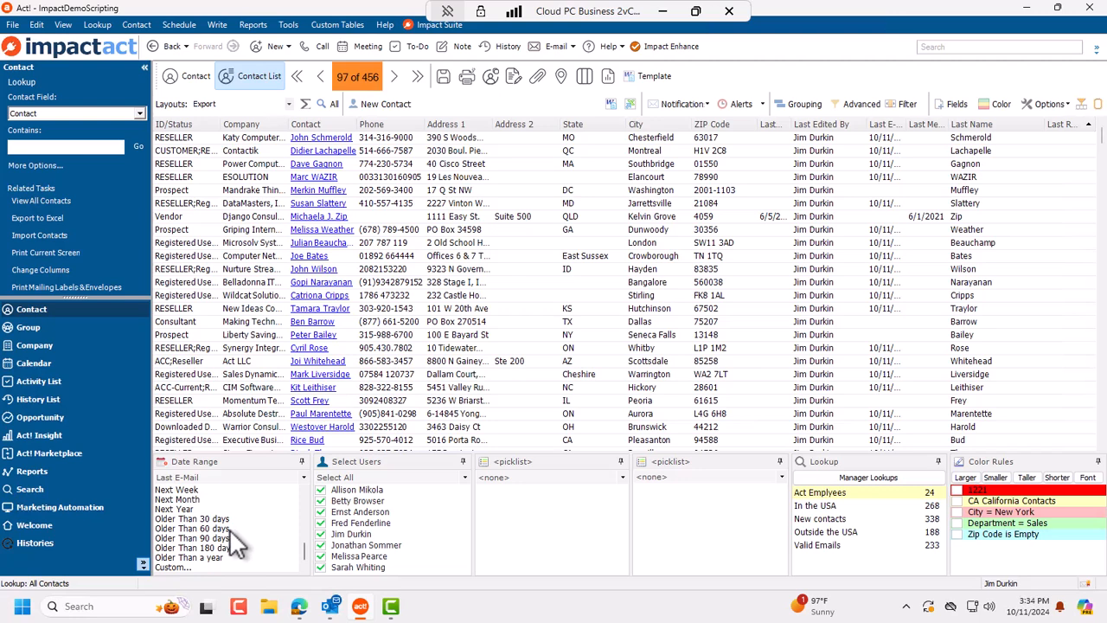
{"action": "left_click", "coordinate": [229, 528]}
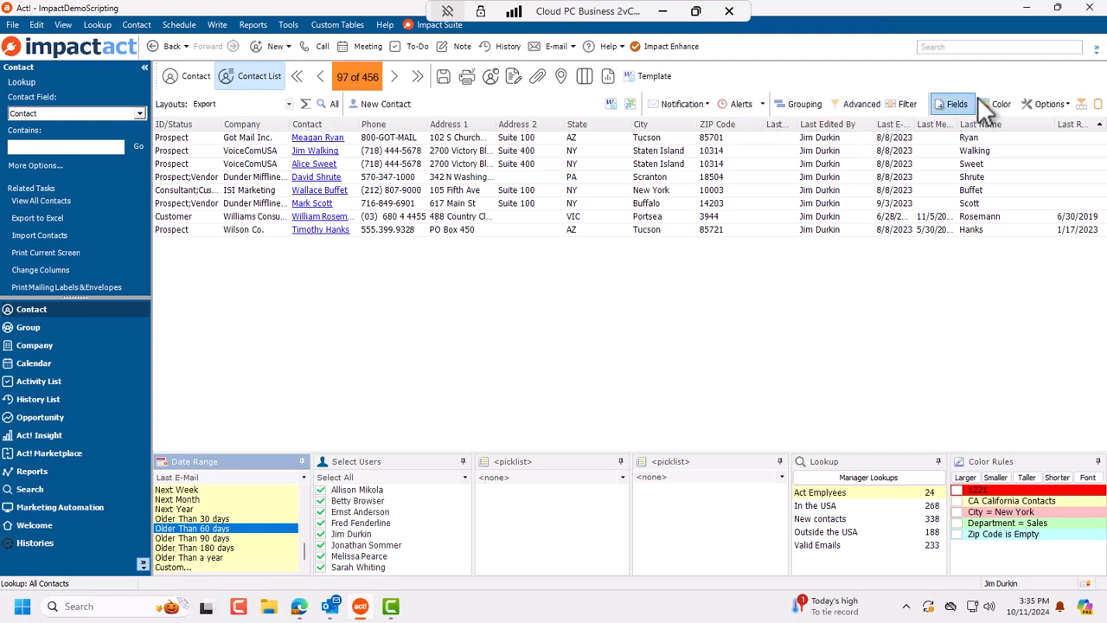
Step: Add Department, Clubs Associations and Customer ID columns to the Export layout and save it
{"action": "left_click", "coordinate": [957, 104]}
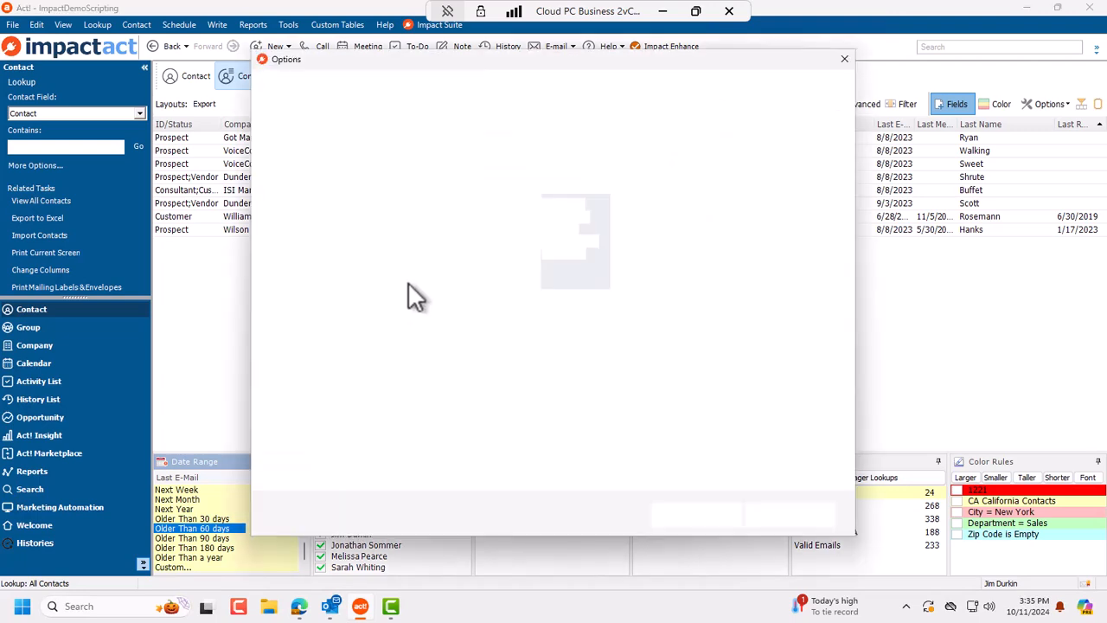
{"action": "scroll", "coordinate": [452, 284], "scroll_direction": "down", "scroll_amount": 4}
{"action": "scroll", "coordinate": [441, 276], "scroll_direction": "up", "scroll_amount": 4}
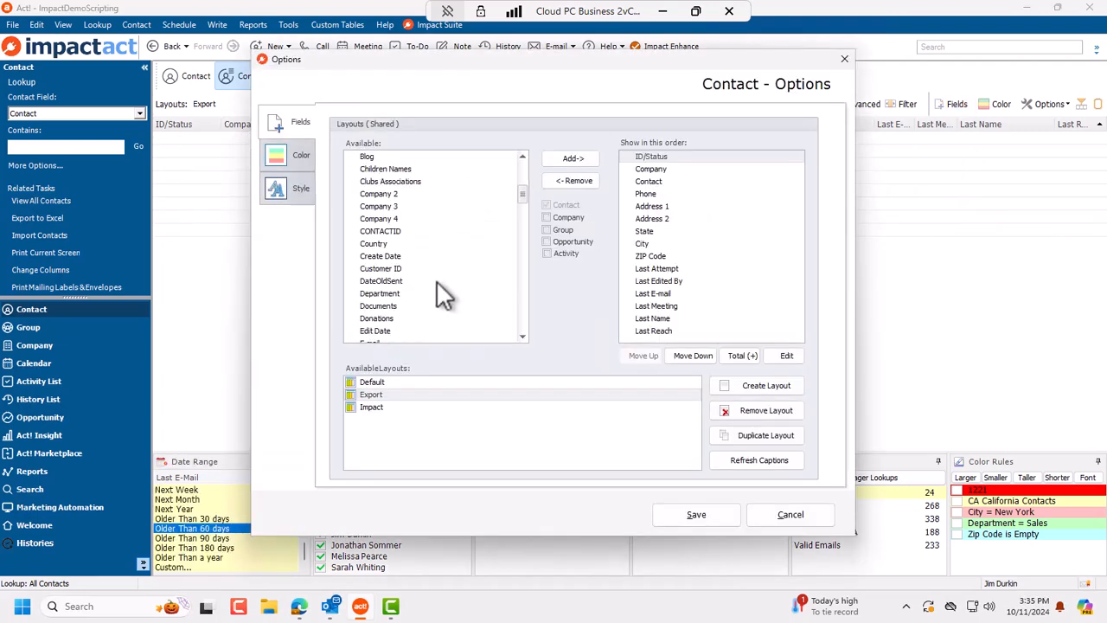
{"action": "double_click", "coordinate": [394, 293]}
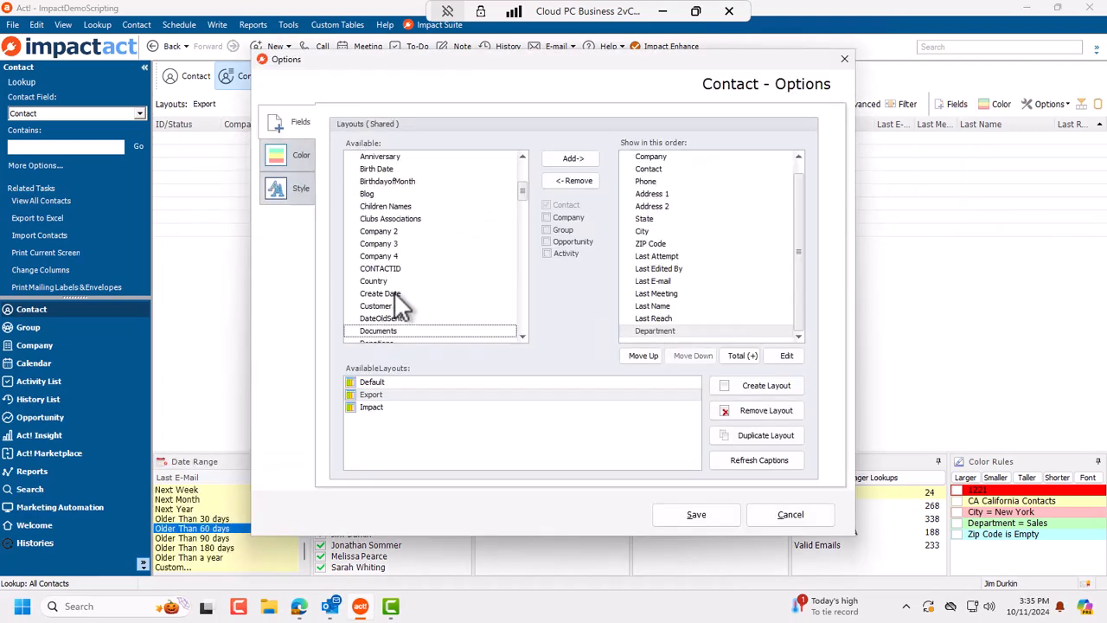
{"action": "double_click", "coordinate": [411, 219]}
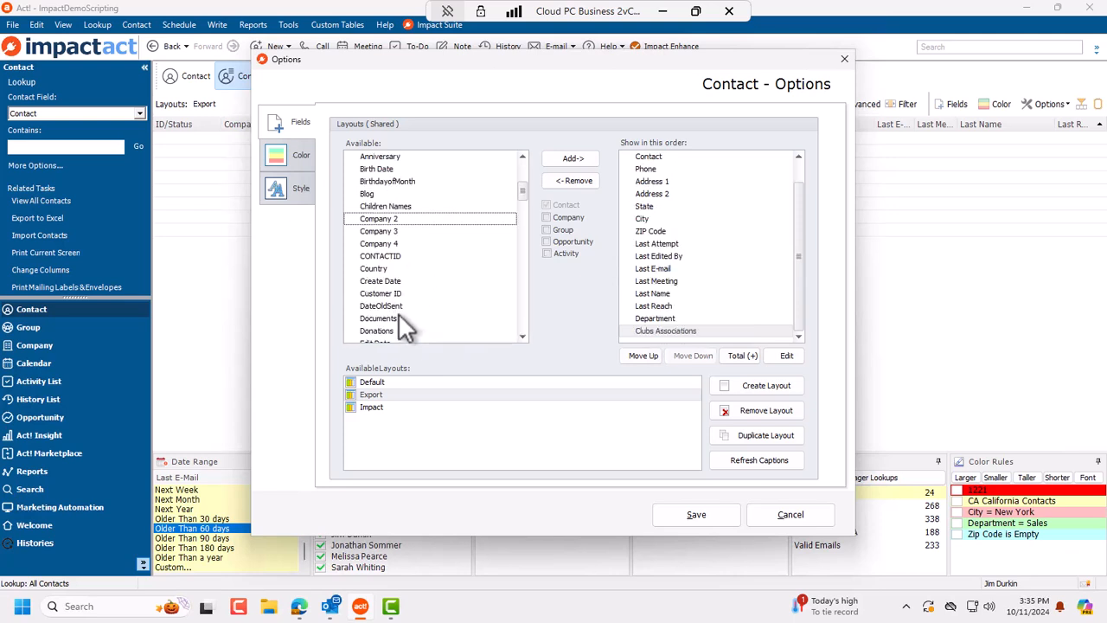
{"action": "double_click", "coordinate": [386, 294]}
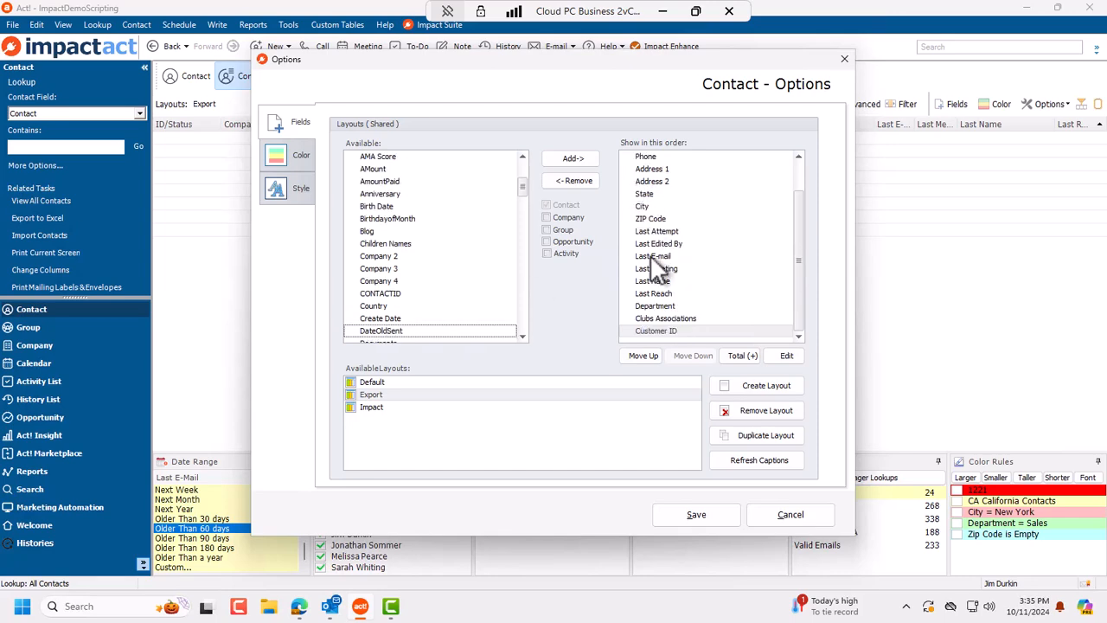
{"action": "left_click", "coordinate": [715, 518]}
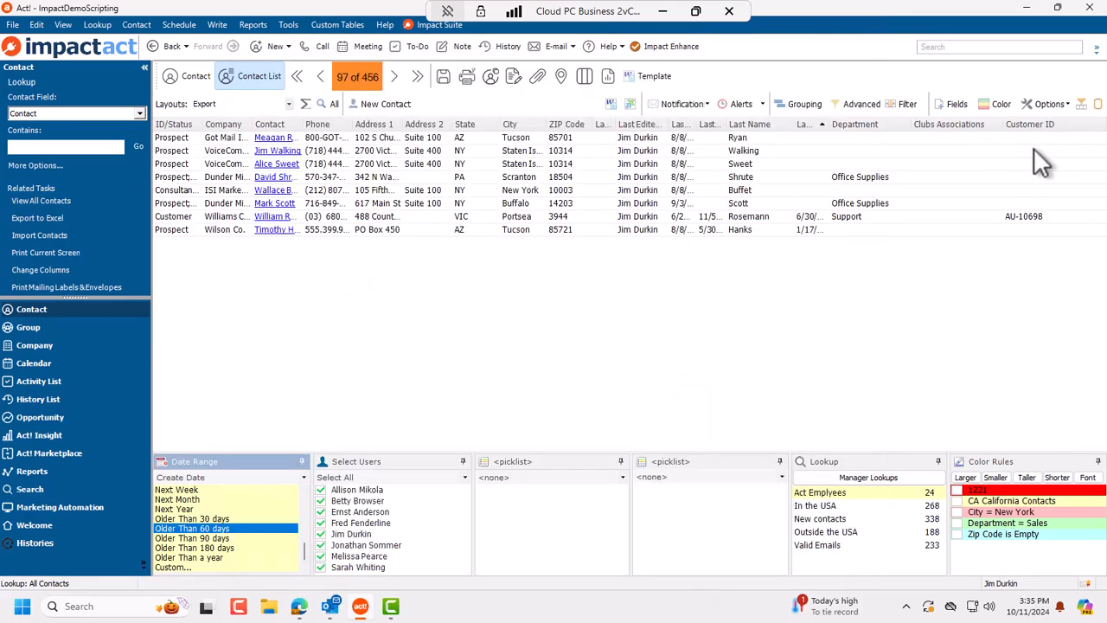
Step: Export the 8 filtered contacts to Export.xls, overwriting the existing file
{"action": "right_click", "coordinate": [513, 218]}
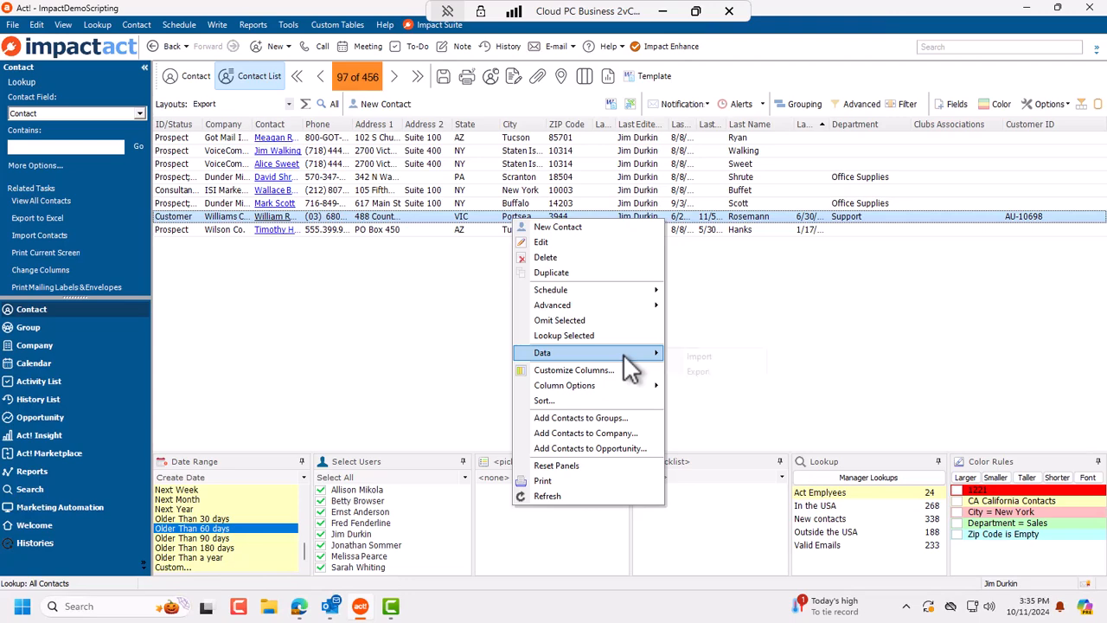
{"action": "mouse_move", "coordinate": [636, 354]}
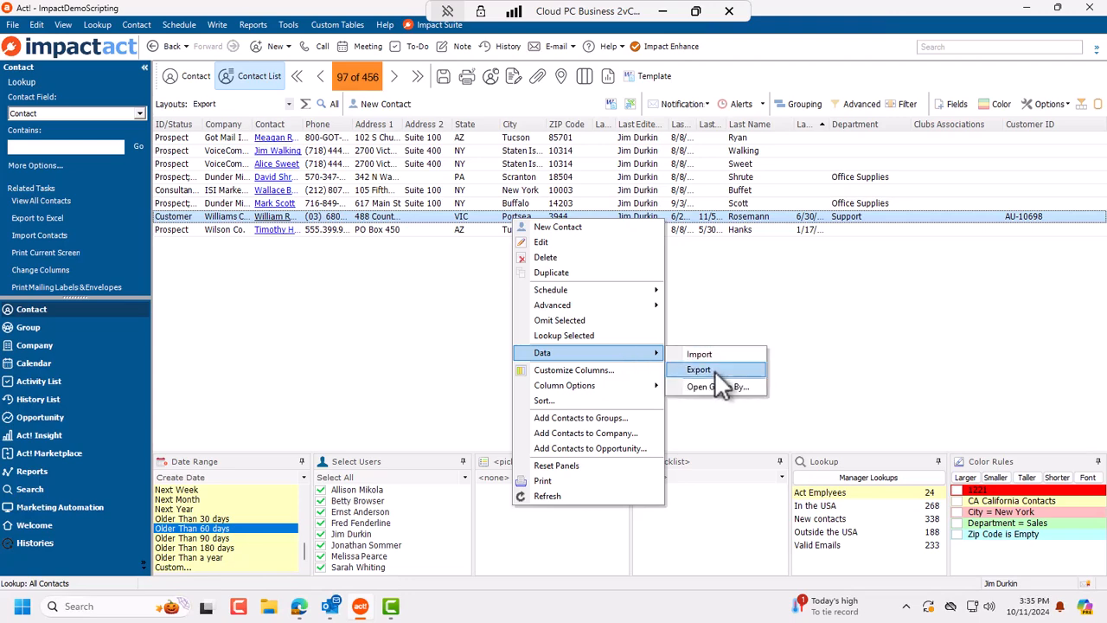
{"action": "left_click", "coordinate": [715, 371]}
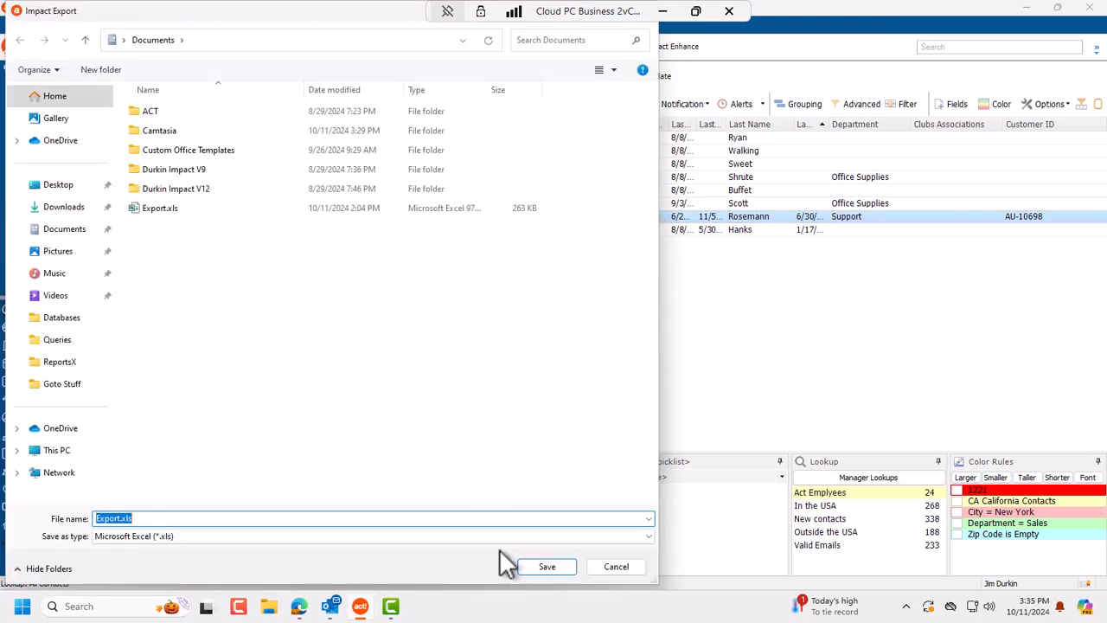
{"action": "left_click", "coordinate": [553, 566]}
{"action": "left_click", "coordinate": [585, 300]}
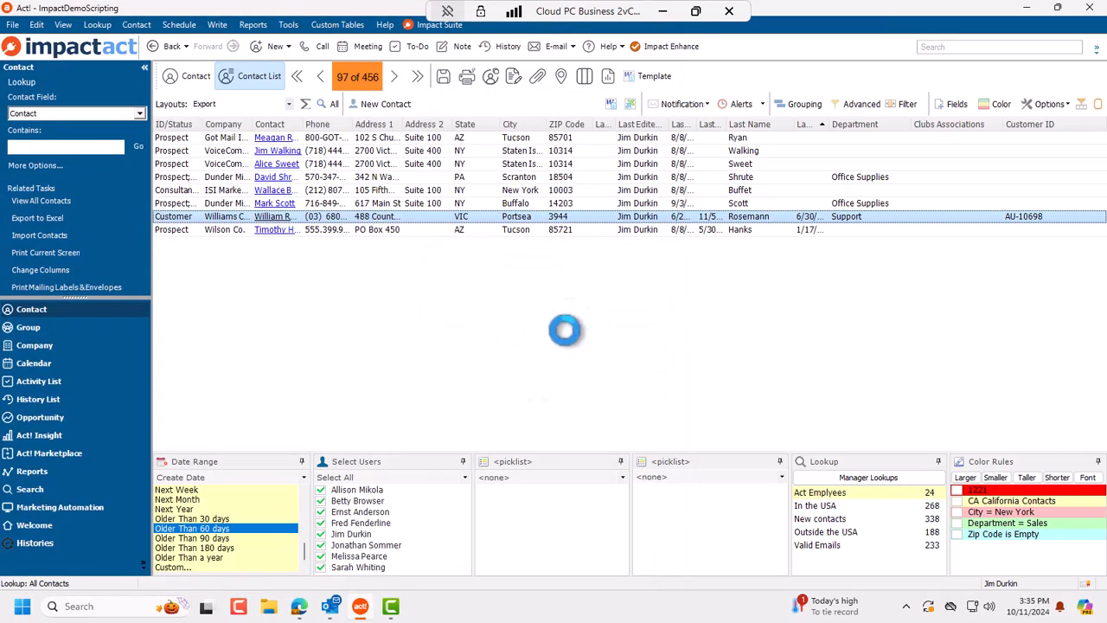
Step: Bring the Export.xls workbook forward, widen Excel to see all columns, then close it
{"action": "mouse_move", "coordinate": [422, 608]}
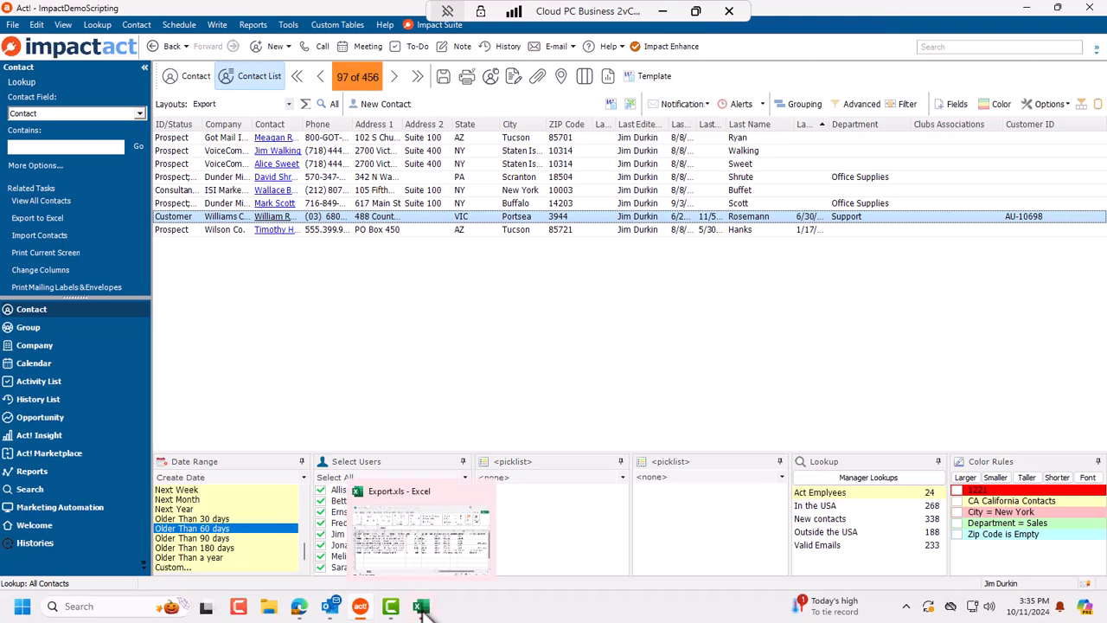
{"action": "left_click", "coordinate": [421, 536]}
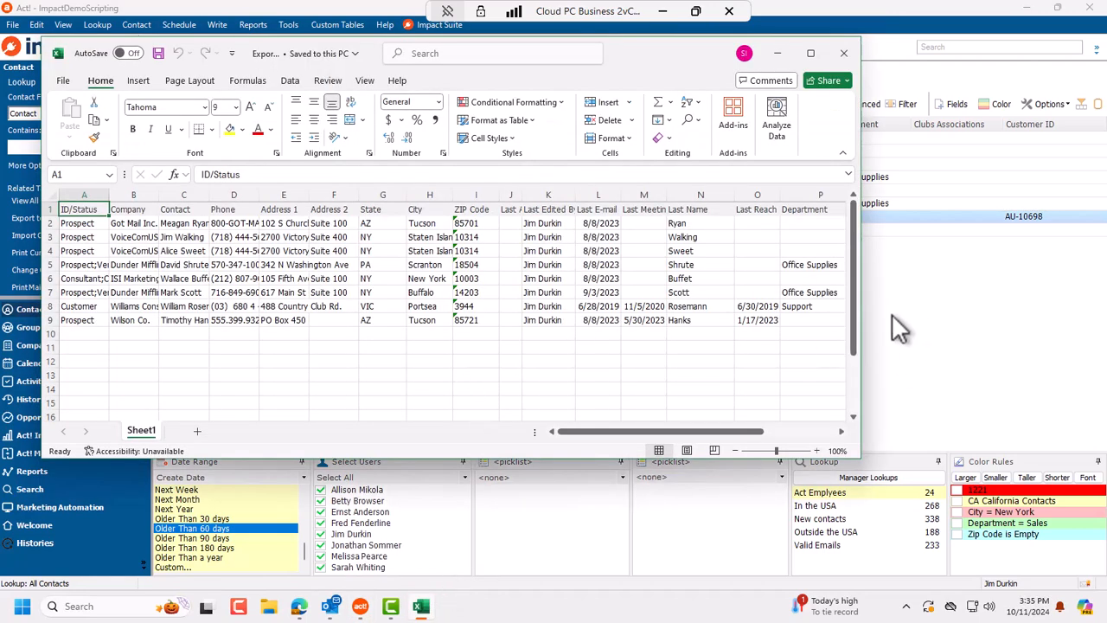
{"action": "left_click_drag", "start_coordinate": [863, 309], "coordinate": [1099, 311]}
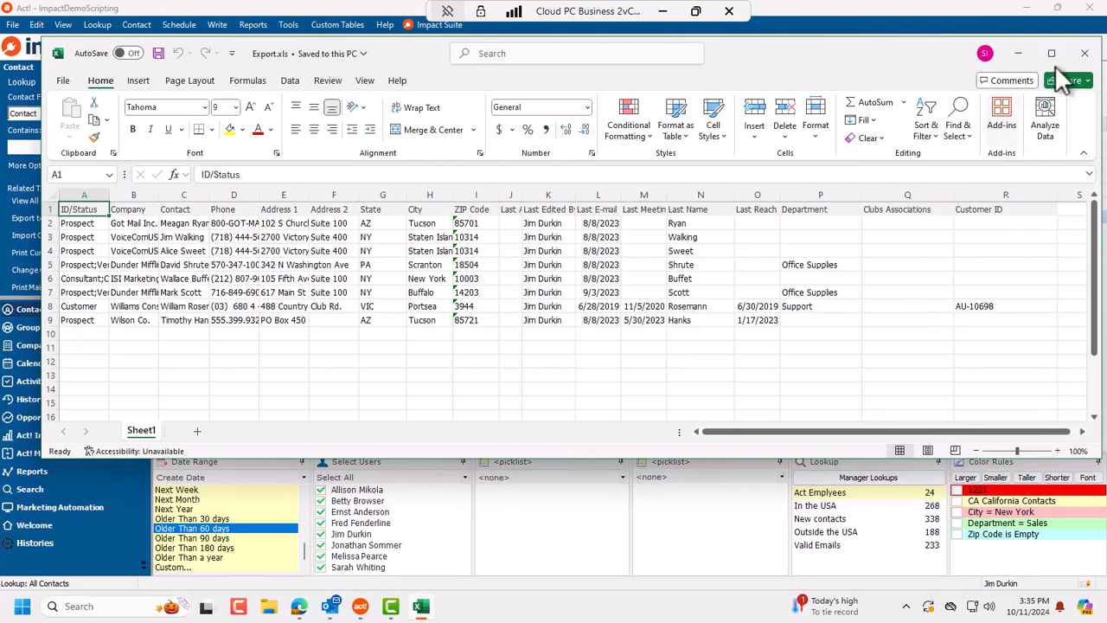
{"action": "left_click", "coordinate": [1085, 53]}
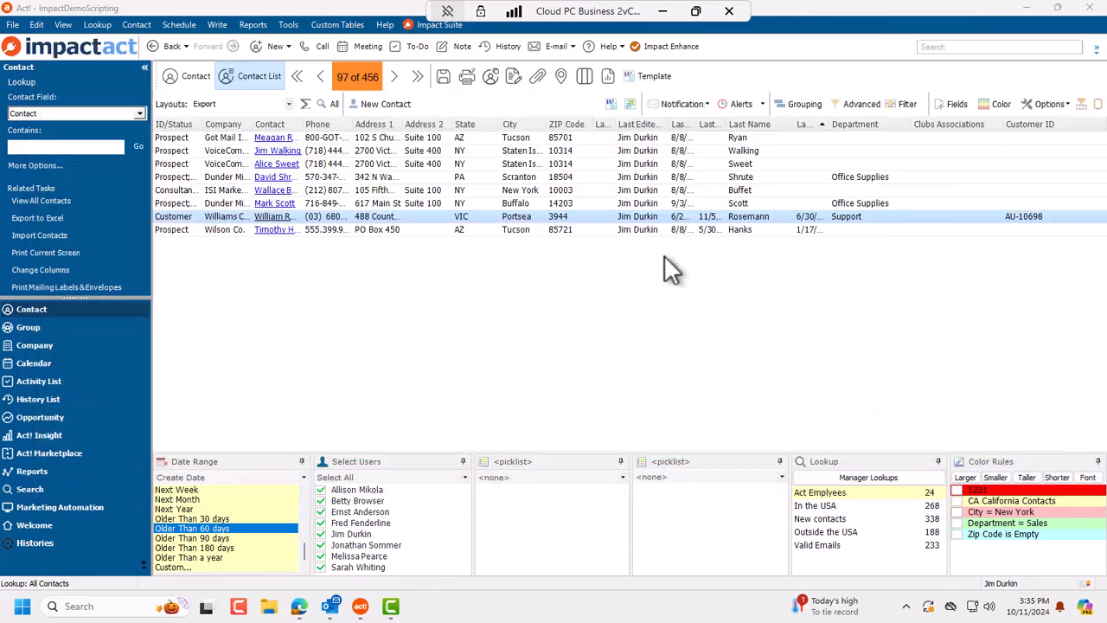
Step: Put the 8-contact list back on the Default layout and open the Notification dropdown
{"action": "left_click", "coordinate": [290, 103]}
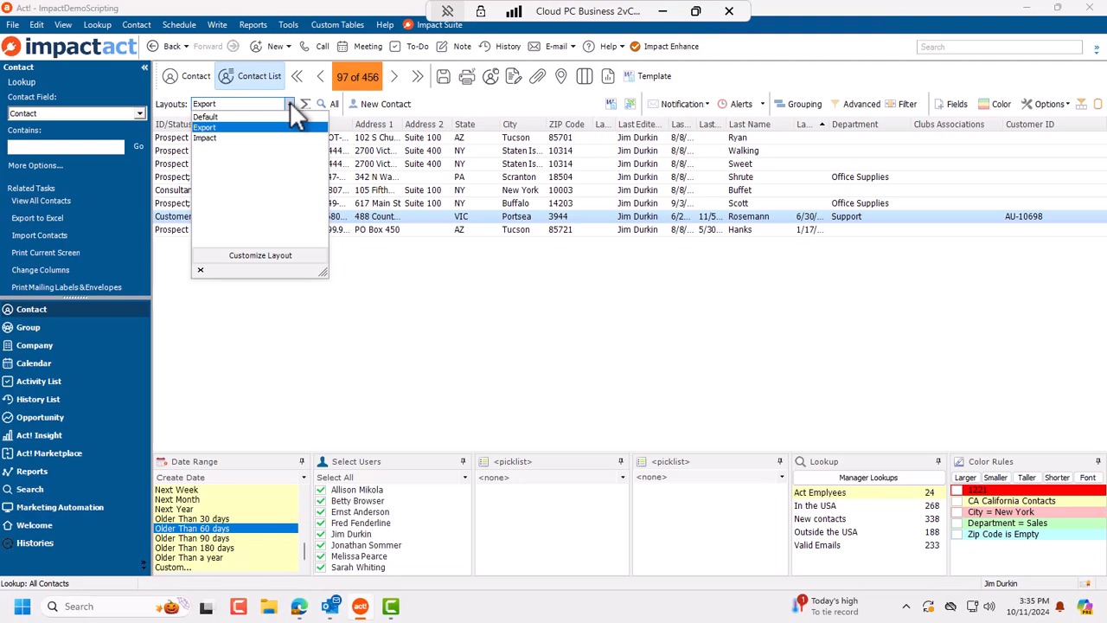
{"action": "left_click", "coordinate": [242, 120]}
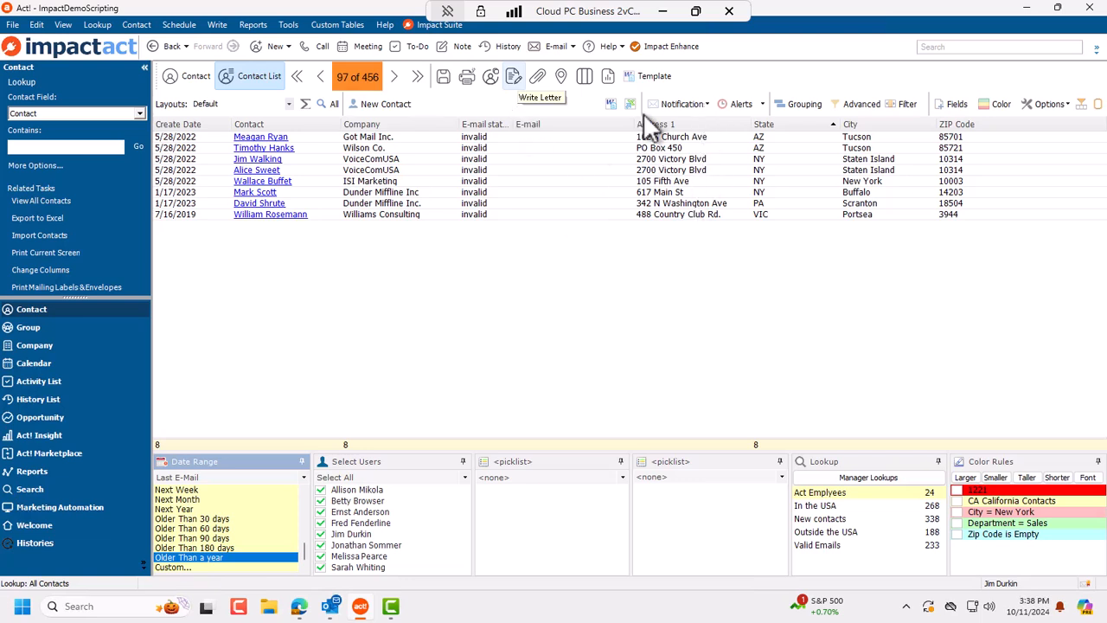
{"action": "left_click", "coordinate": [681, 102]}
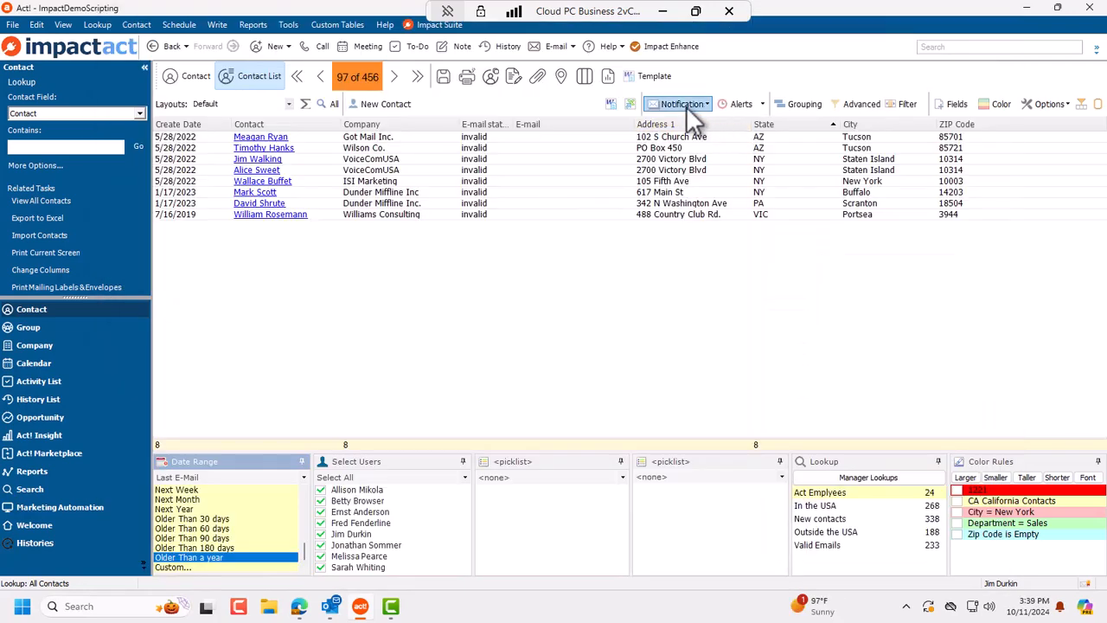
Step: Create a new notification named 'Contact Older then 60 days' and select its existing body text
{"action": "left_click", "coordinate": [686, 105]}
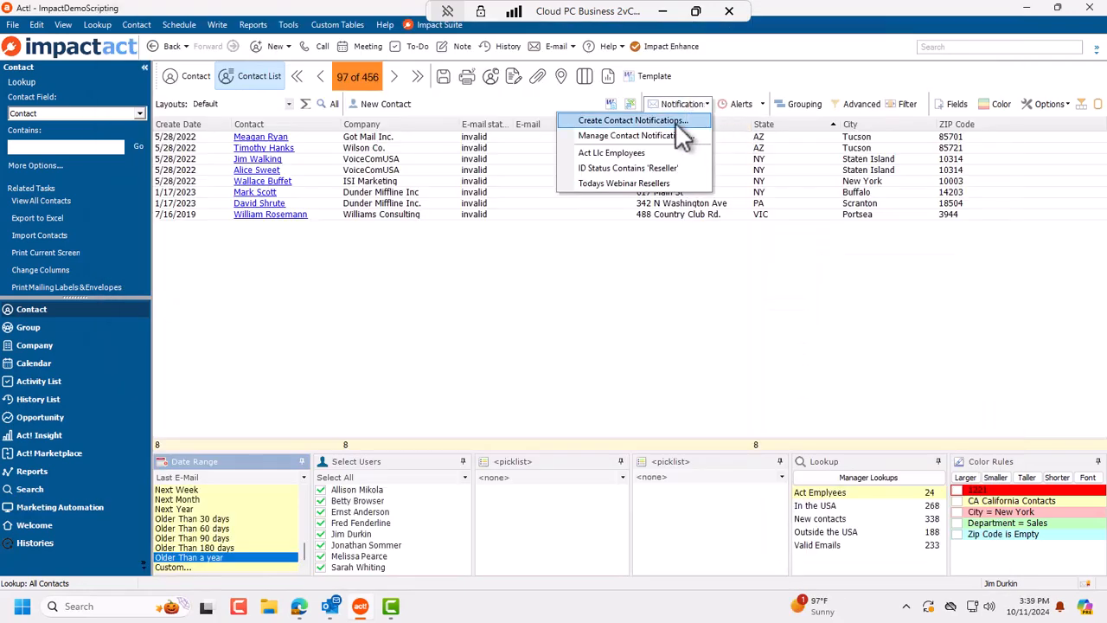
{"action": "left_click", "coordinate": [675, 121]}
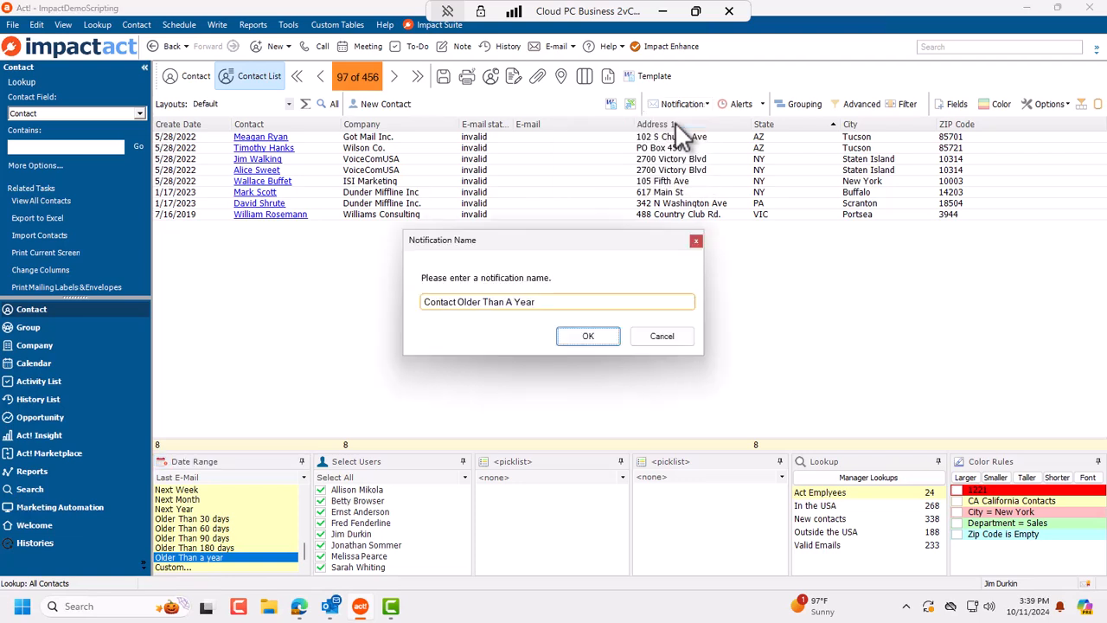
{"action": "left_click_drag", "start_coordinate": [482, 301], "coordinate": [564, 300]}
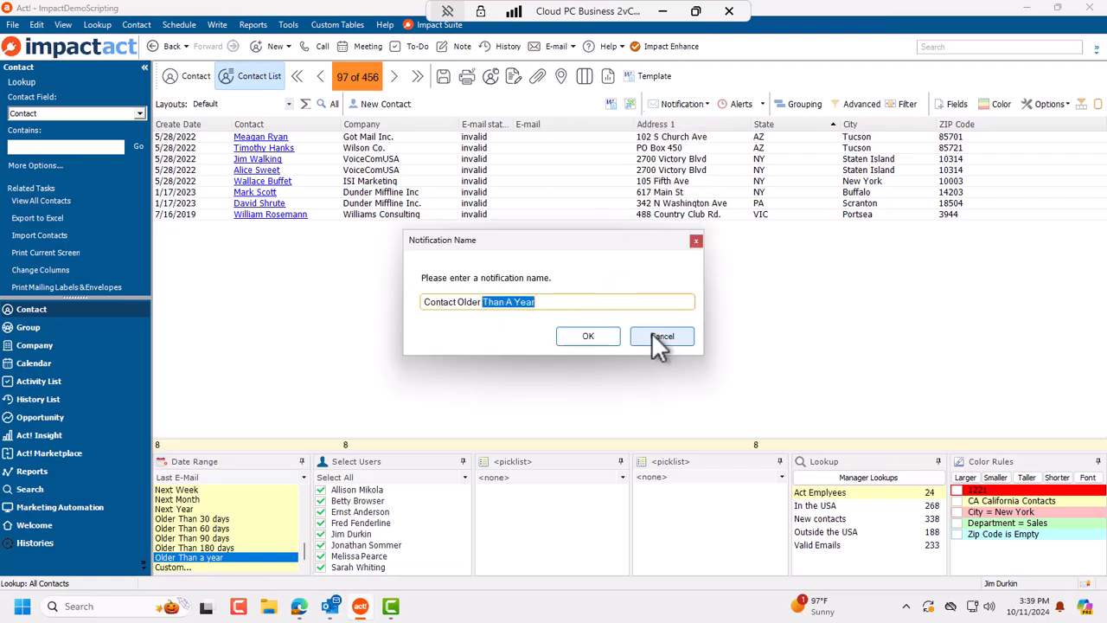
{"action": "type", "text": "then 60 days"}
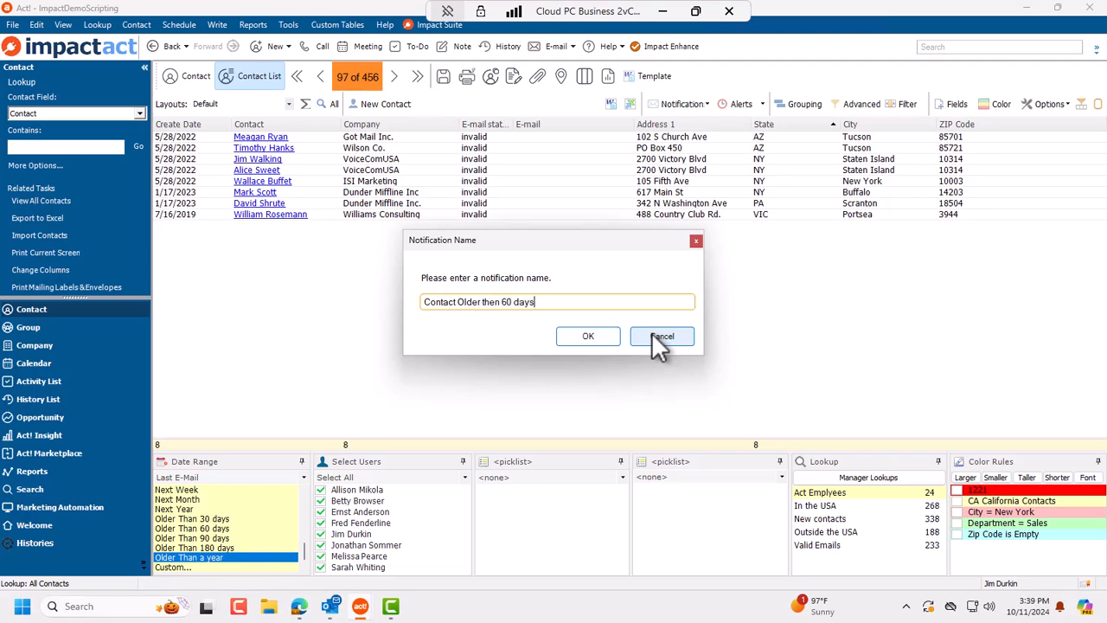
{"action": "left_click", "coordinate": [589, 338]}
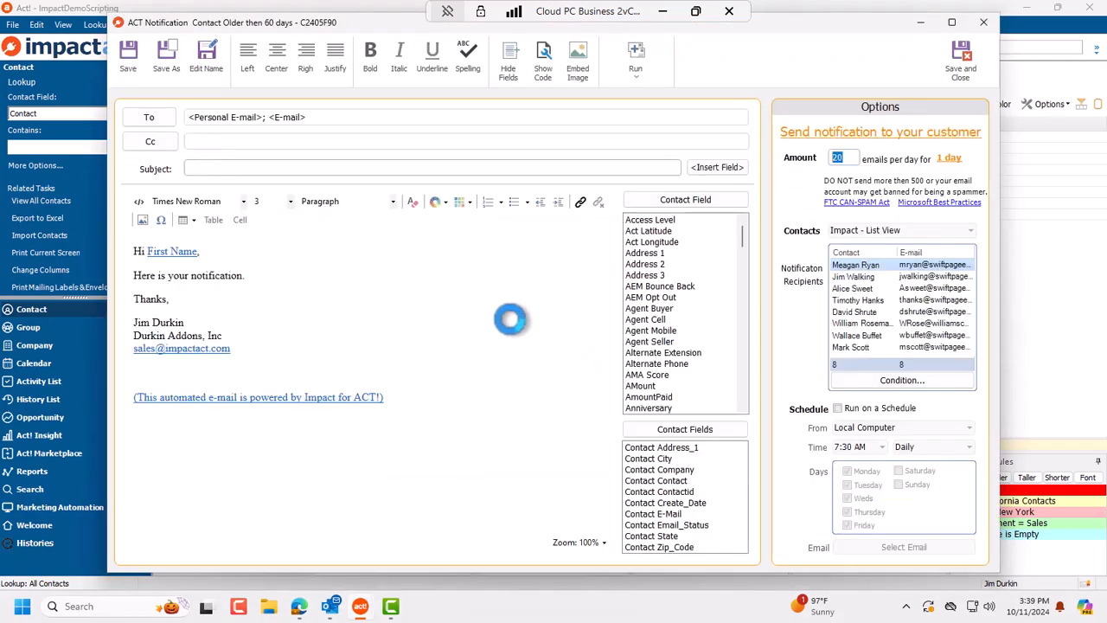
{"action": "left_click_drag", "start_coordinate": [452, 426], "coordinate": [67, 224]}
Step: Paste the new body text and replace the plain word City with the City merge field
{"action": "key", "text": "ctrl+v"}
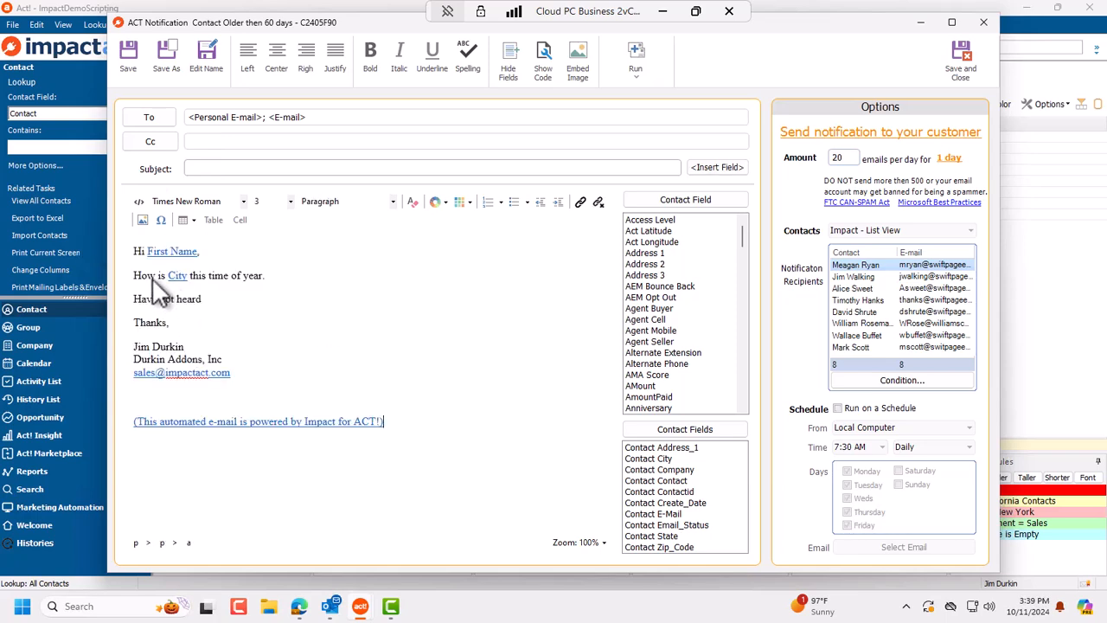
{"action": "double_click", "coordinate": [176, 277]}
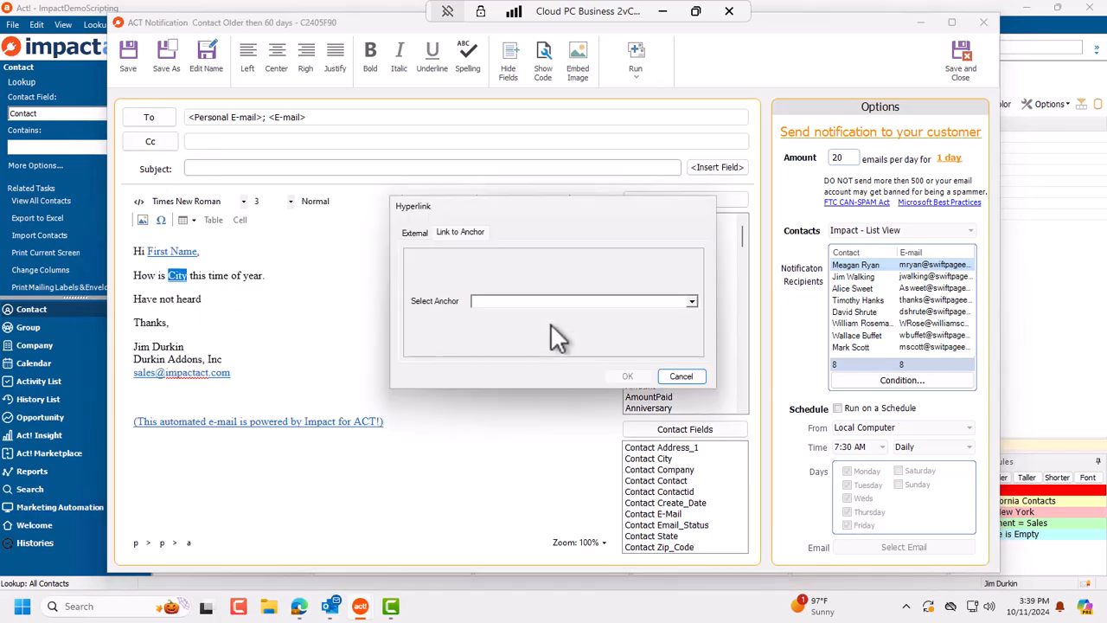
{"action": "left_click", "coordinate": [697, 376]}
{"action": "left_click", "coordinate": [190, 275]}
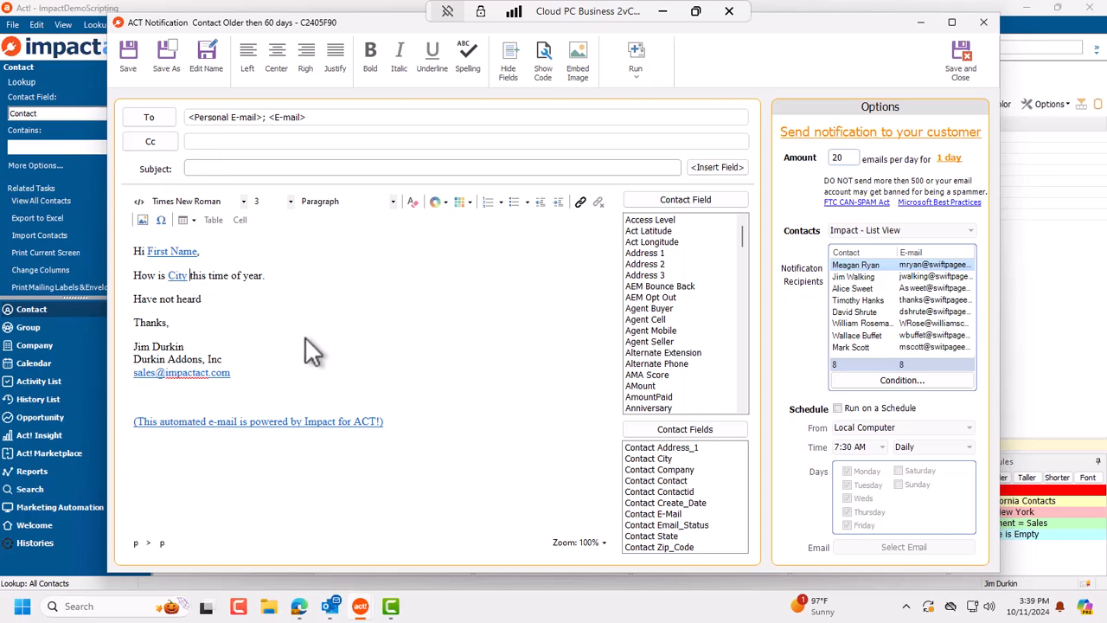
{"action": "key", "text": "BackSpace"}
{"action": "key", "text": "BackSpace"}
{"action": "key", "text": "BackSpace"}
{"action": "key", "text": "BackSpace"}
{"action": "key", "text": "BackSpace"}
{"action": "key", "text": "BackSpace"}
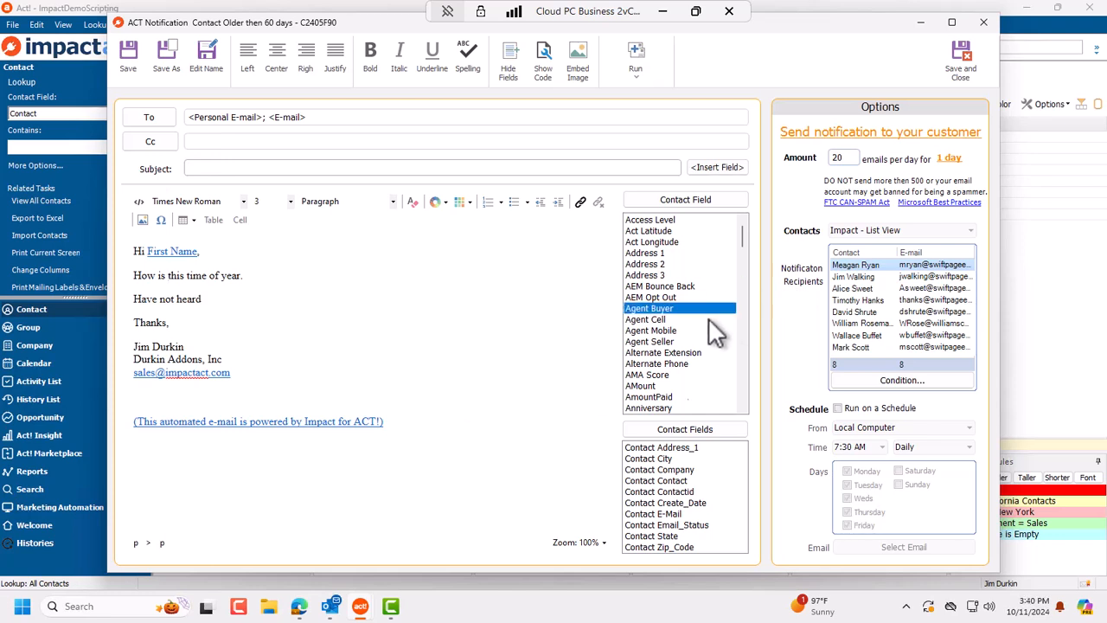
{"action": "scroll", "coordinate": [708, 317], "scroll_direction": "down", "scroll_amount": 3}
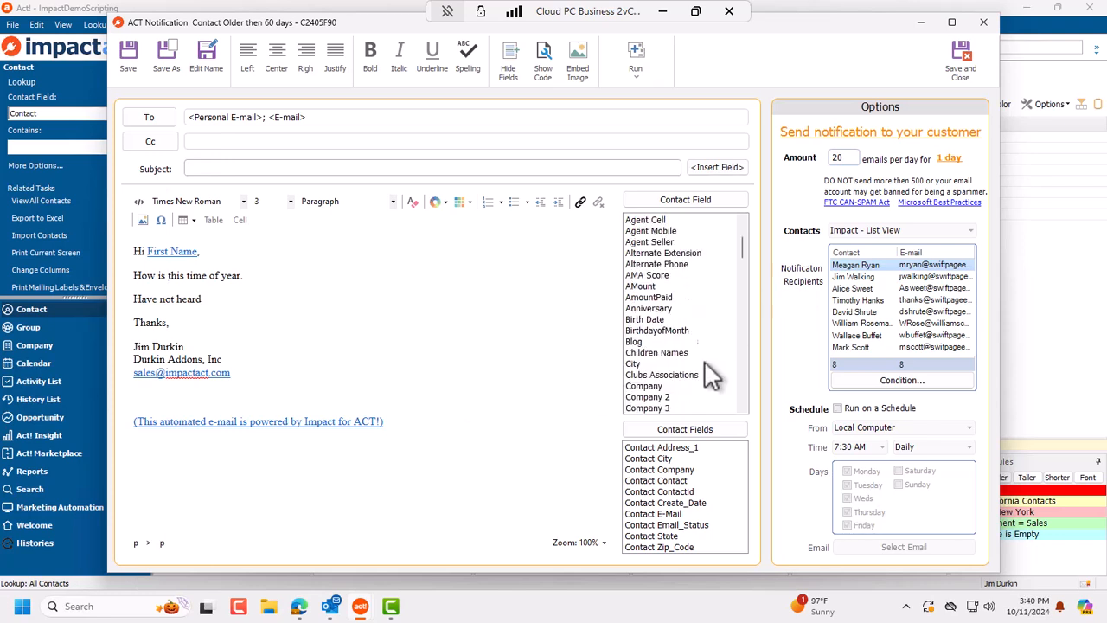
{"action": "scroll", "coordinate": [704, 361], "scroll_direction": "down", "scroll_amount": 1}
{"action": "double_click", "coordinate": [652, 331]}
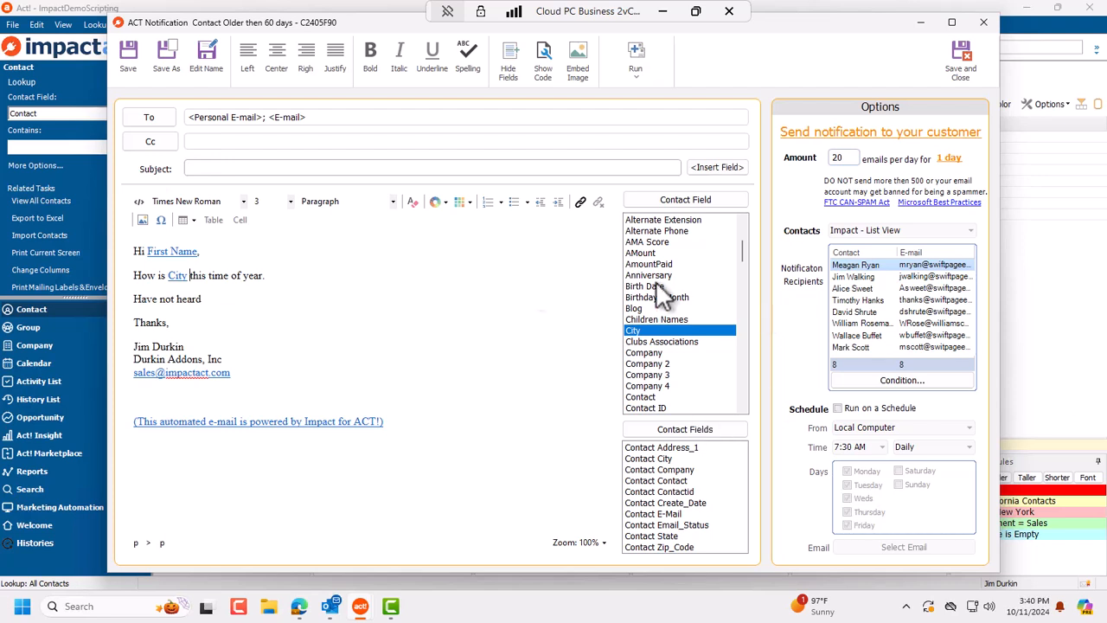
Step: Check the First Name merge field in the greeting and dismiss the hyperlink dialog
{"action": "double_click", "coordinate": [162, 249]}
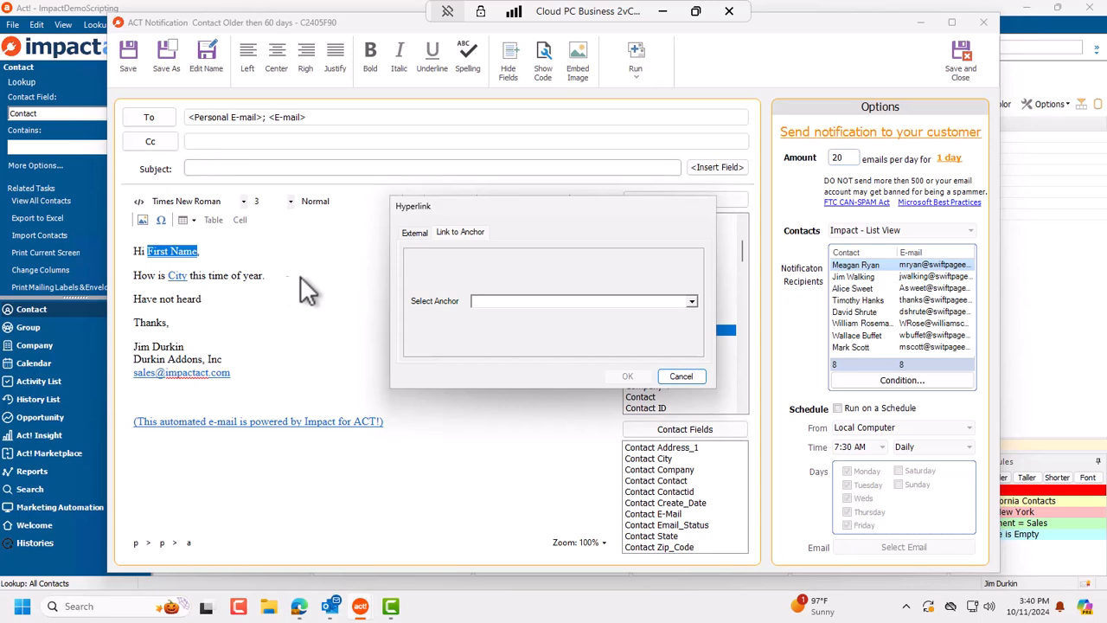
{"action": "left_click", "coordinate": [677, 376]}
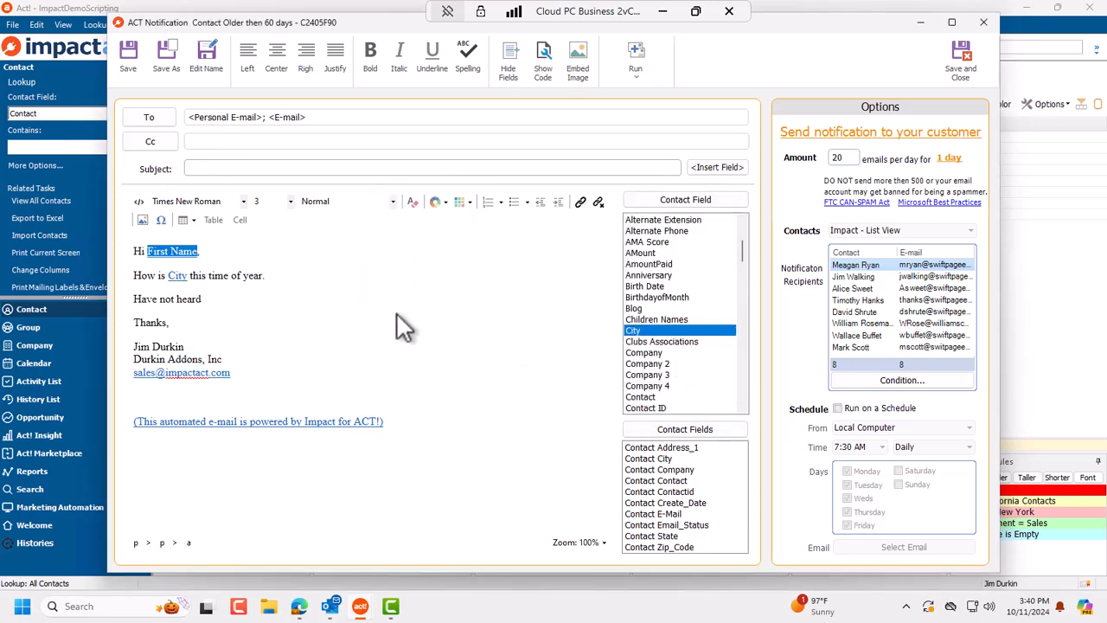
{"action": "left_click", "coordinate": [342, 300]}
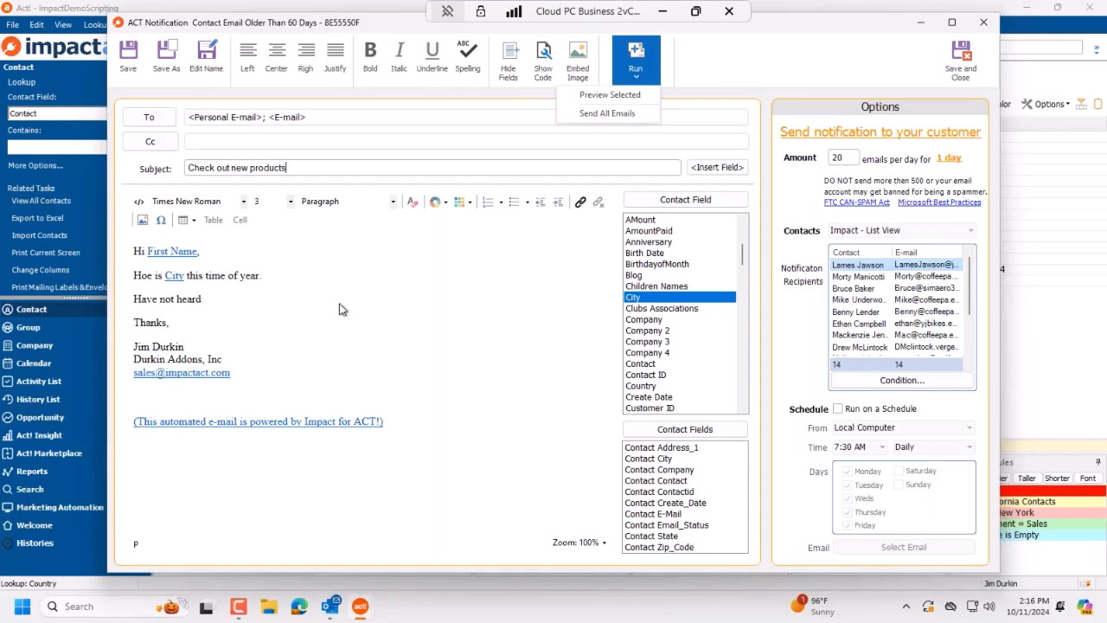
Step: Close the Run options without running, reposition the window and scroll the 14-recipient list
{"action": "left_click", "coordinate": [857, 50]}
{"action": "left_click_drag", "start_coordinate": [733, 23], "coordinate": [570, 64]}
{"action": "scroll", "coordinate": [730, 348], "scroll_direction": "down", "scroll_amount": 3}
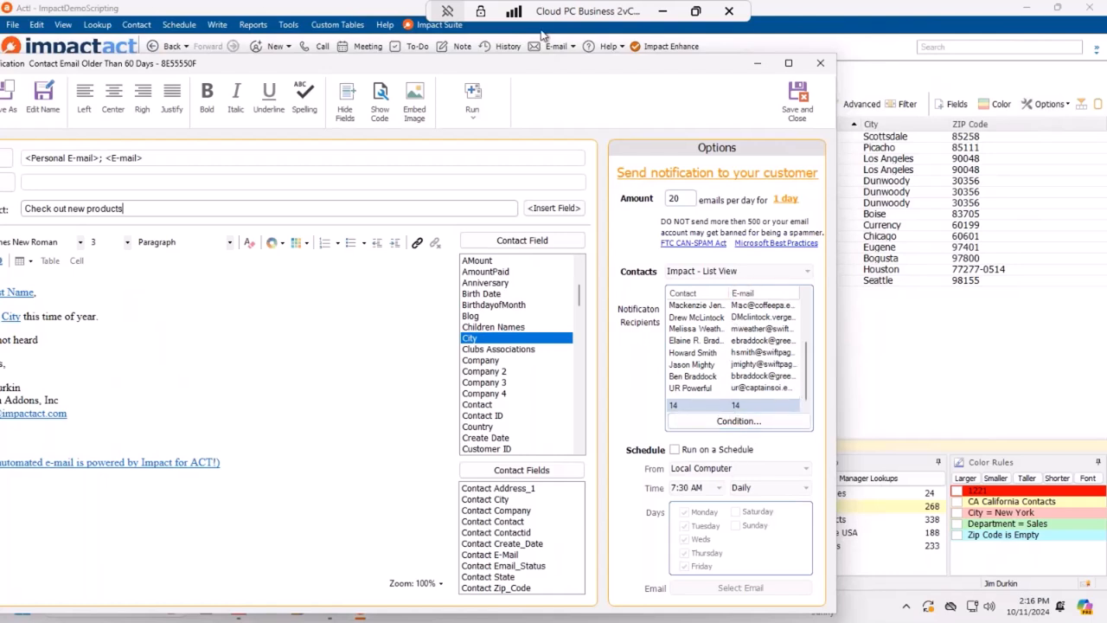
Step: Preview a selected recipient's merged message, spot the 'Hoe is Dunwoody' typo, and close it unsaved
{"action": "left_click", "coordinate": [772, 330]}
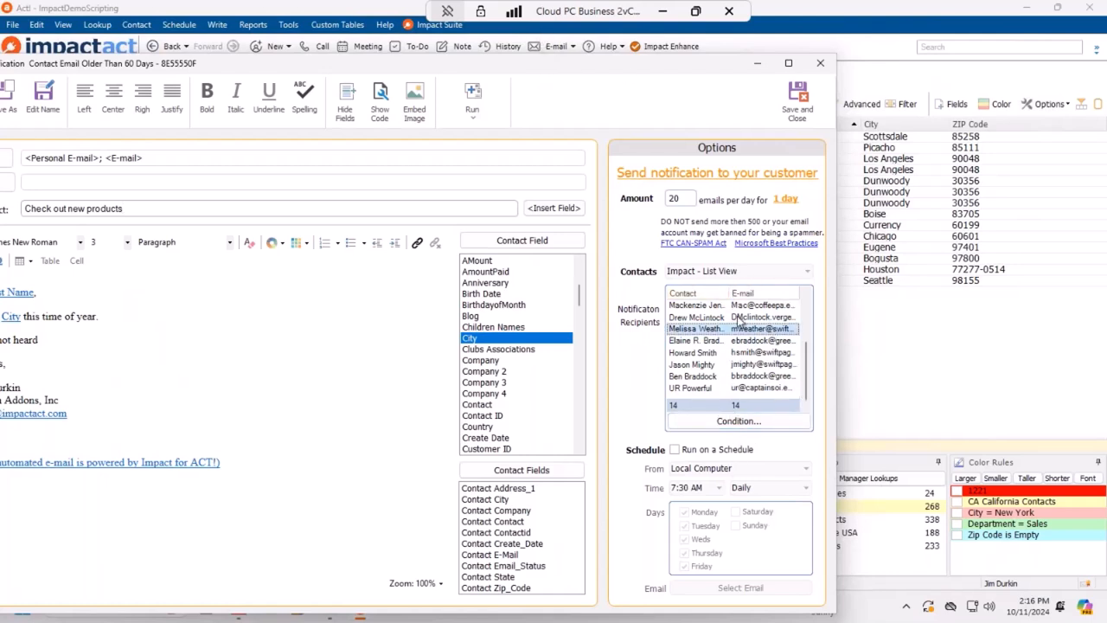
{"action": "left_click", "coordinate": [478, 107]}
{"action": "left_click", "coordinate": [462, 137]}
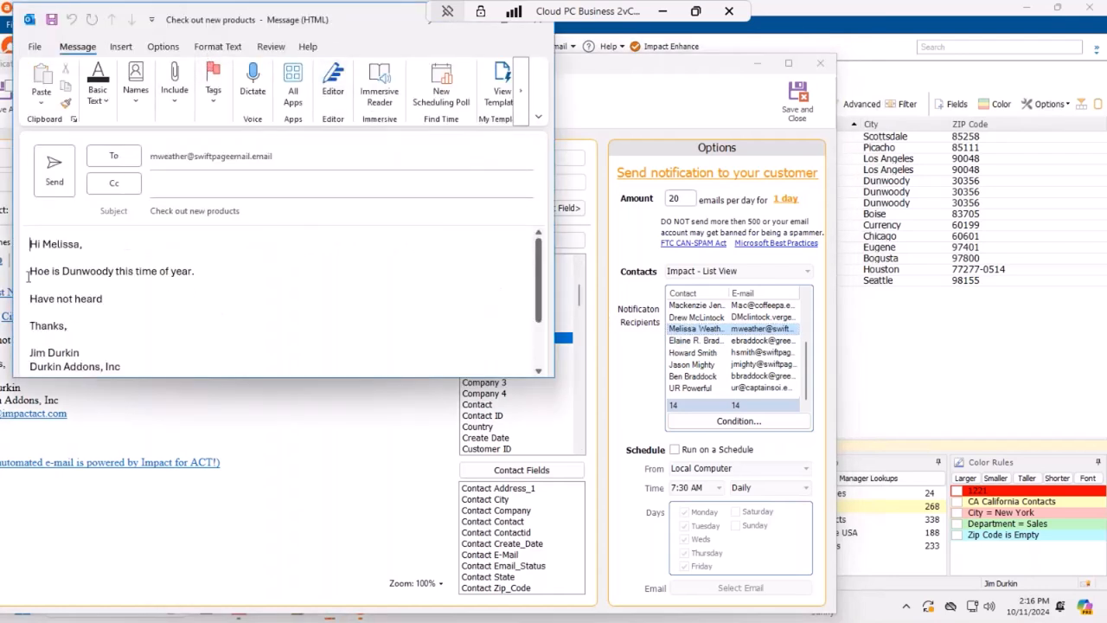
{"action": "left_click_drag", "start_coordinate": [29, 271], "coordinate": [114, 271]}
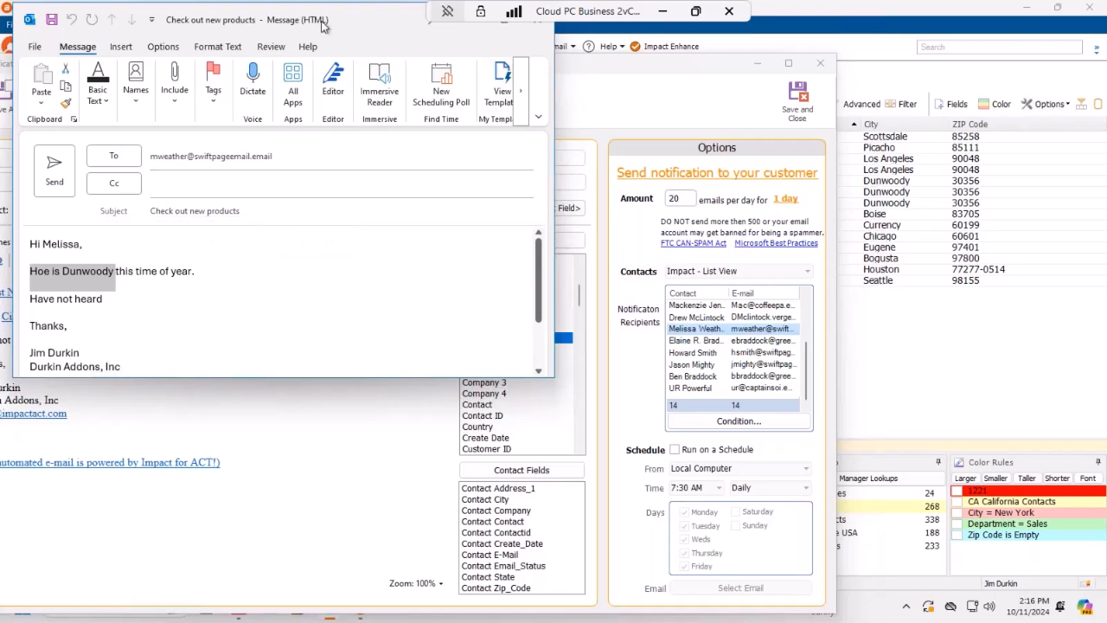
{"action": "left_click_drag", "start_coordinate": [285, 19], "coordinate": [363, 103]}
{"action": "left_click", "coordinate": [614, 103]}
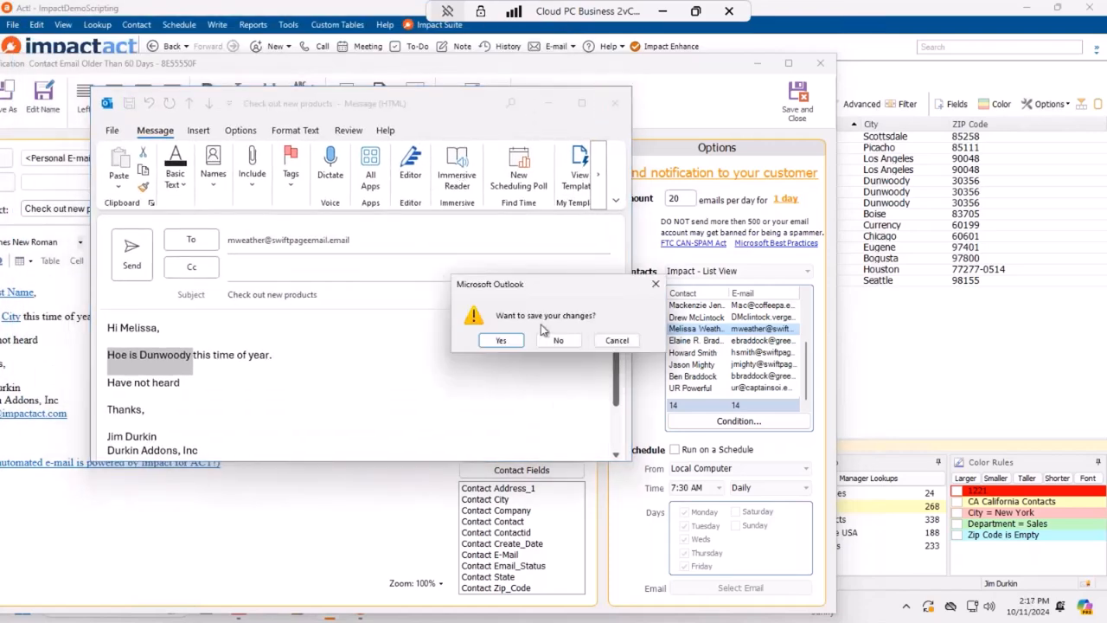
{"action": "left_click", "coordinate": [558, 340]}
Step: Correct 'Hoe' to 'How' in the body, then re-preview the Dunwoody message and close it unsaved
{"action": "left_click", "coordinate": [77, 316]}
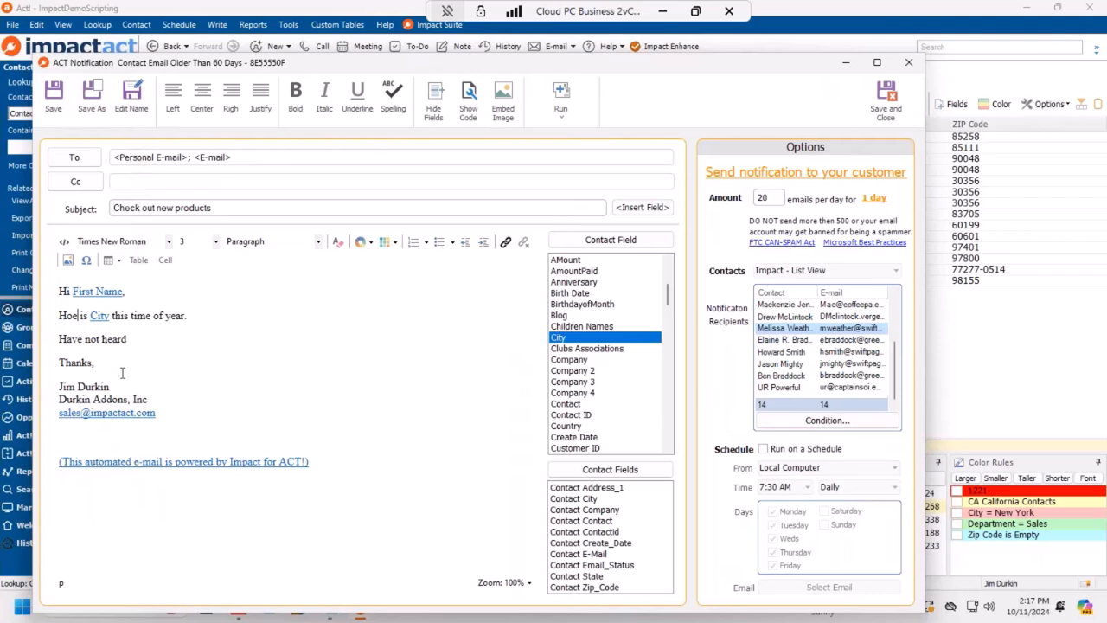
{"action": "key", "text": "BackSpace"}
{"action": "type", "text": "w"}
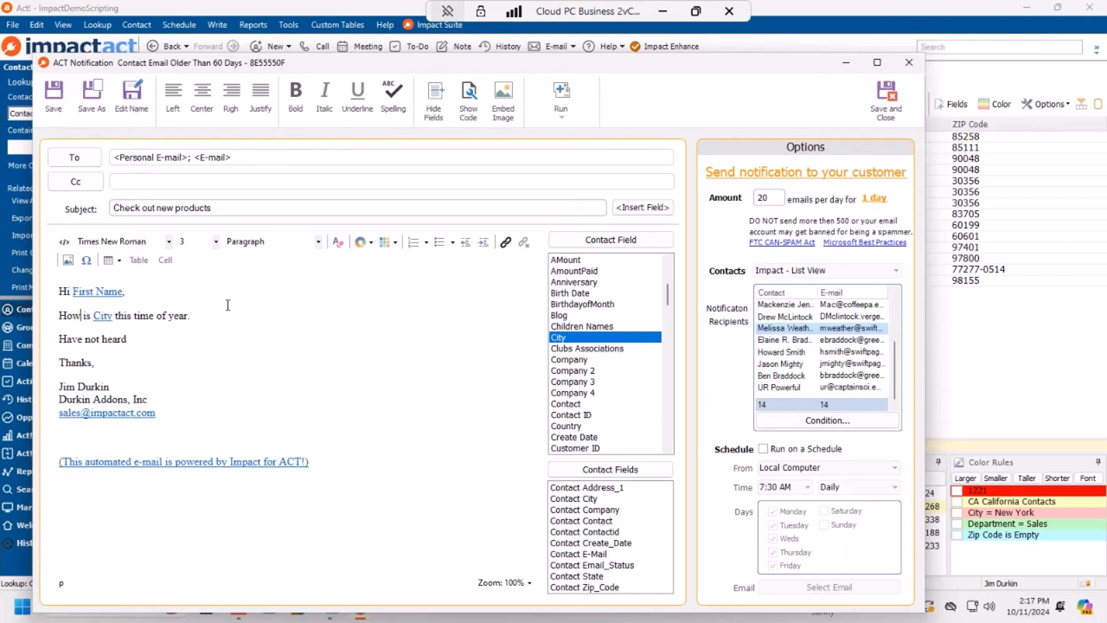
{"action": "left_click", "coordinate": [559, 107]}
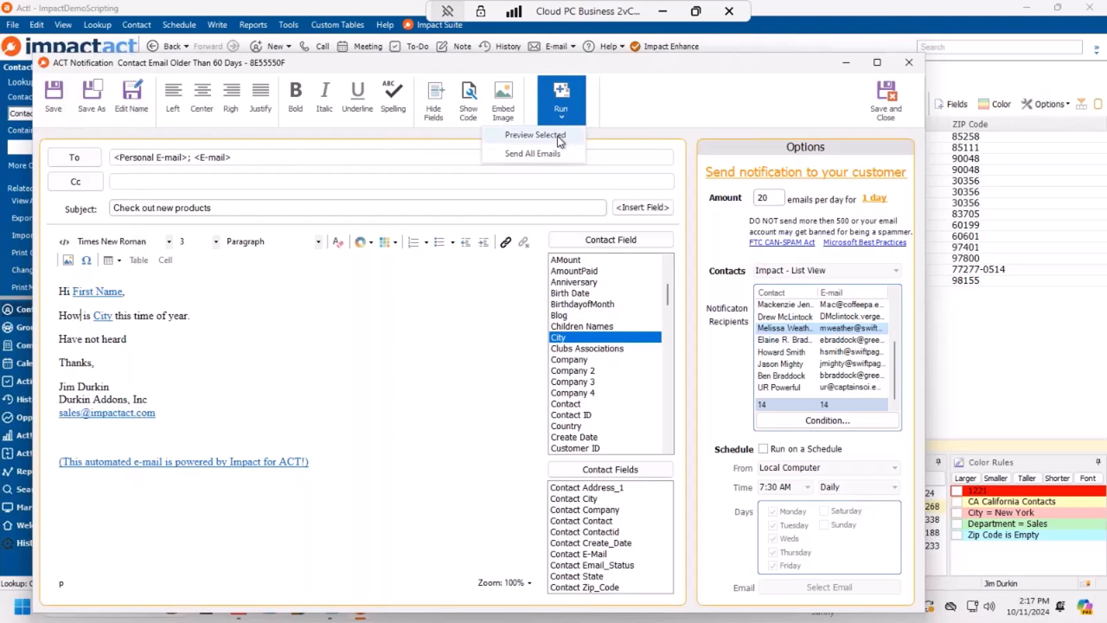
{"action": "left_click", "coordinate": [561, 139]}
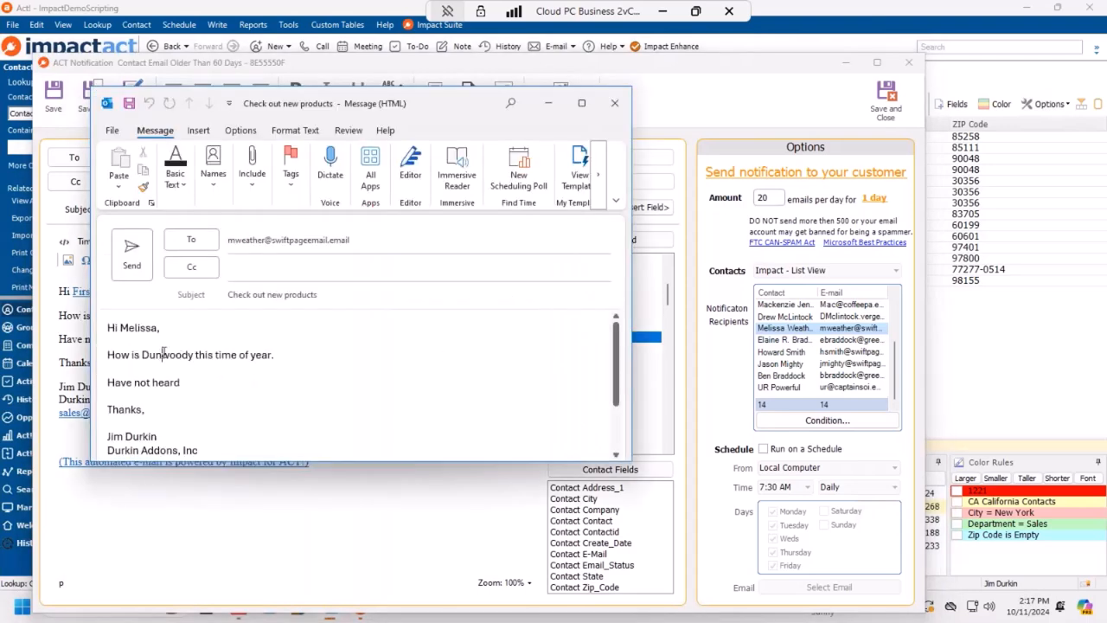
{"action": "double_click", "coordinate": [166, 354]}
{"action": "left_click", "coordinate": [291, 357]}
{"action": "left_click", "coordinate": [614, 103]}
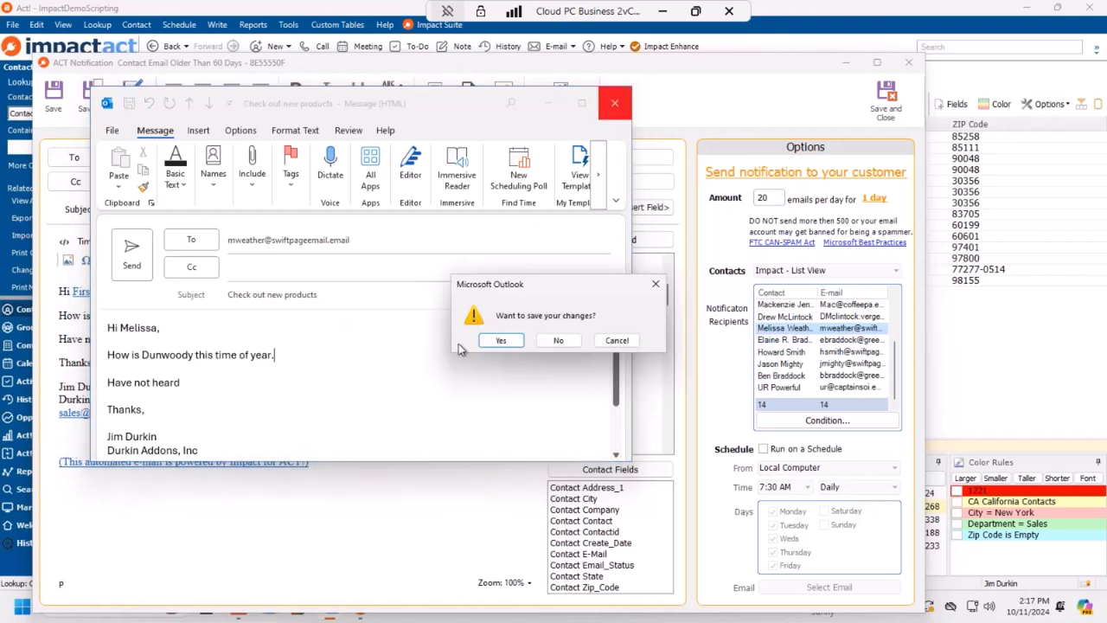
{"action": "left_click", "coordinate": [564, 343]}
Step: Preview another recipient's message reading 'How is Los Angeles this time of year' and close it unsaved
{"action": "left_click", "coordinate": [773, 376]}
{"action": "left_click", "coordinate": [557, 97]}
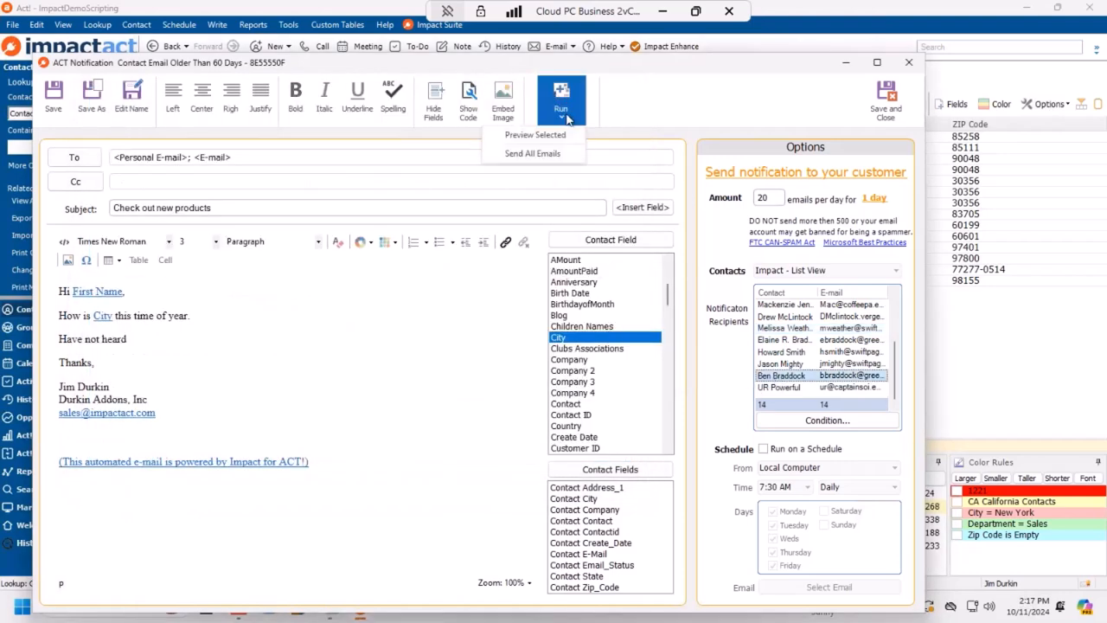
{"action": "left_click", "coordinate": [553, 142]}
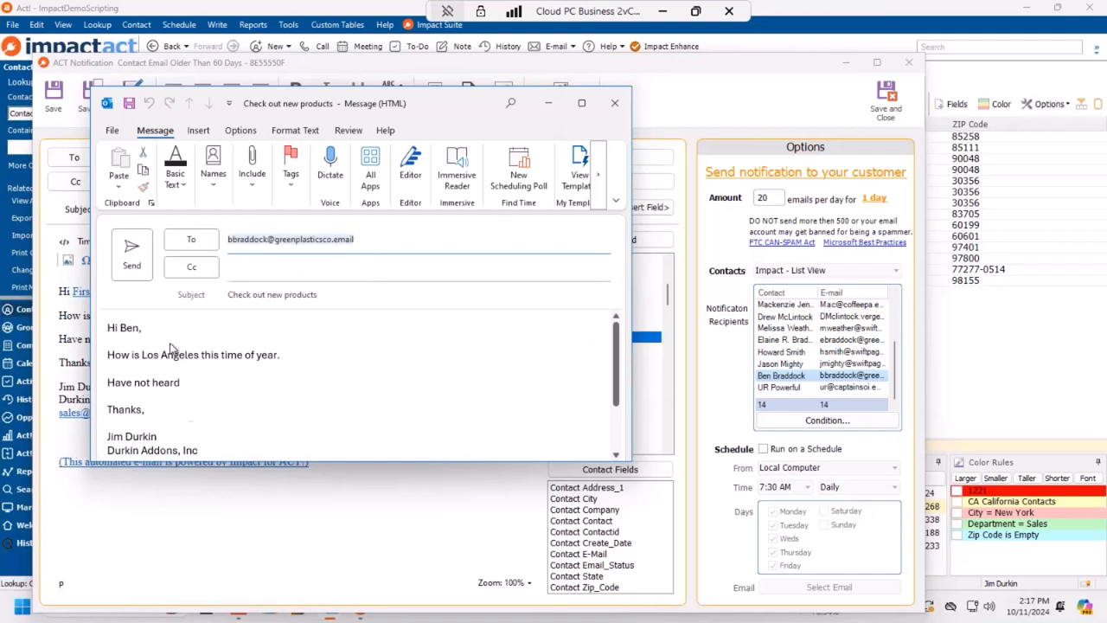
{"action": "left_click_drag", "start_coordinate": [107, 328], "coordinate": [257, 393]}
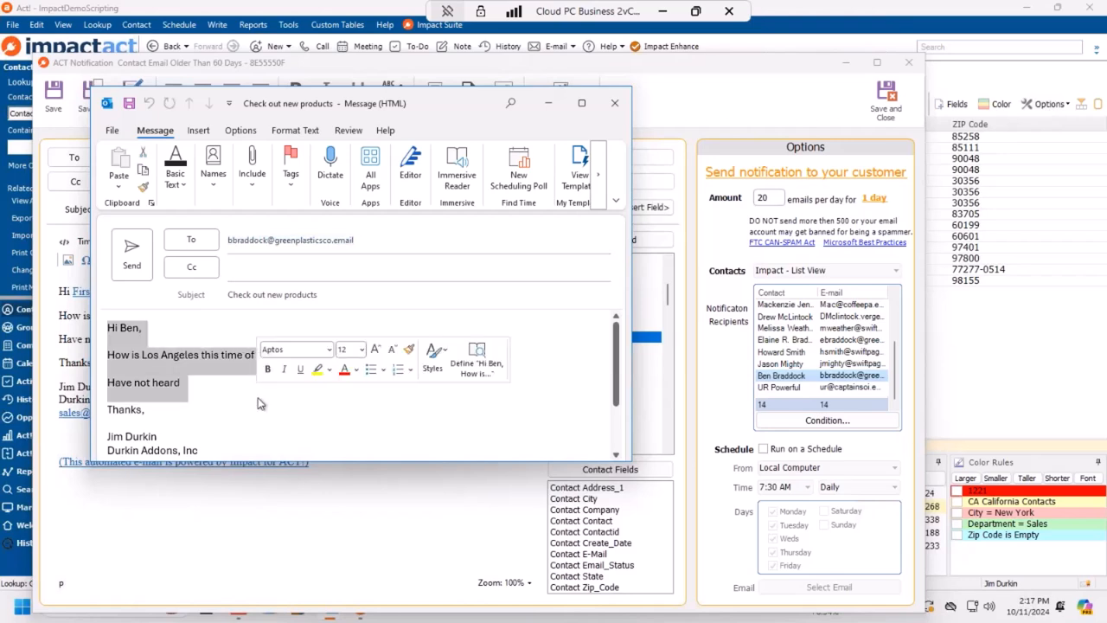
{"action": "left_click", "coordinate": [257, 402]}
{"action": "left_click", "coordinate": [616, 103]}
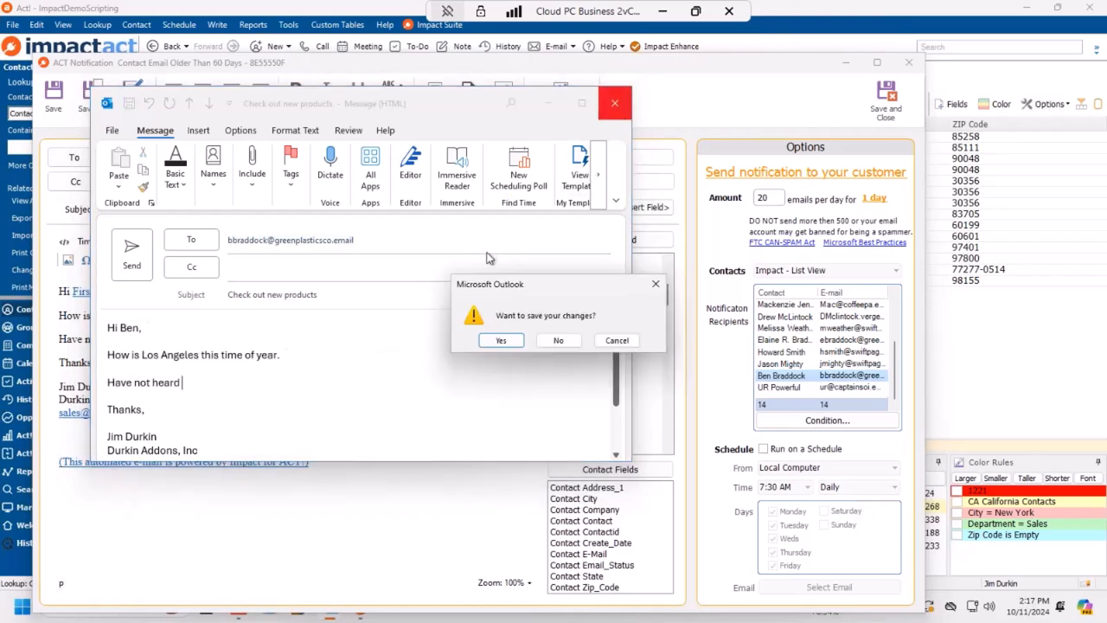
{"action": "left_click", "coordinate": [558, 341]}
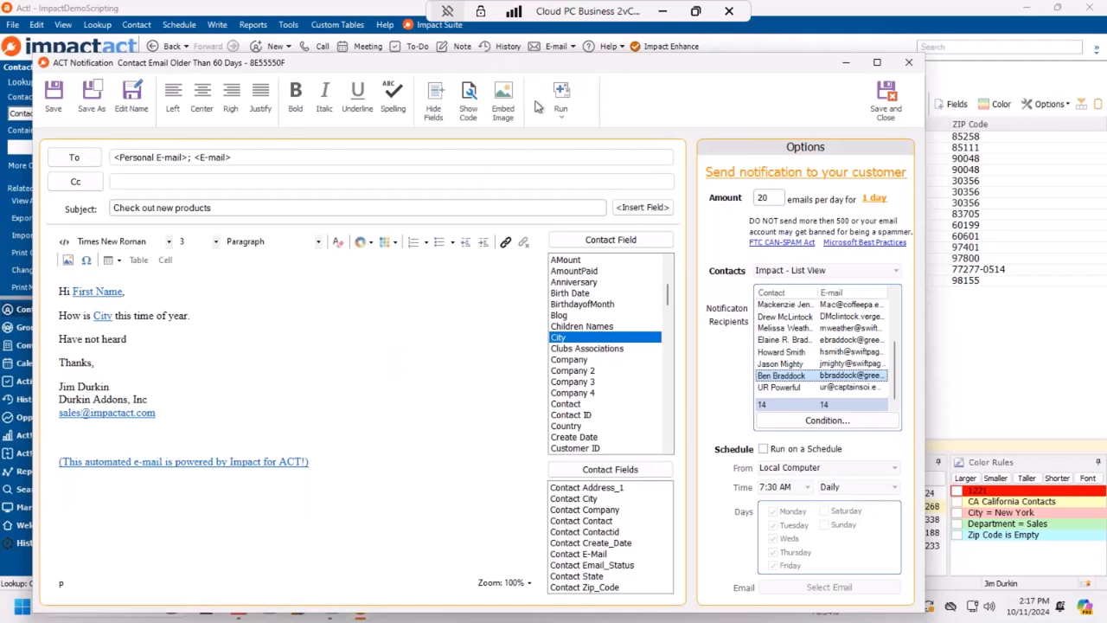
Step: Run Send All Emails for the notification and confirm sending all 20 e-mails
{"action": "left_click", "coordinate": [565, 101]}
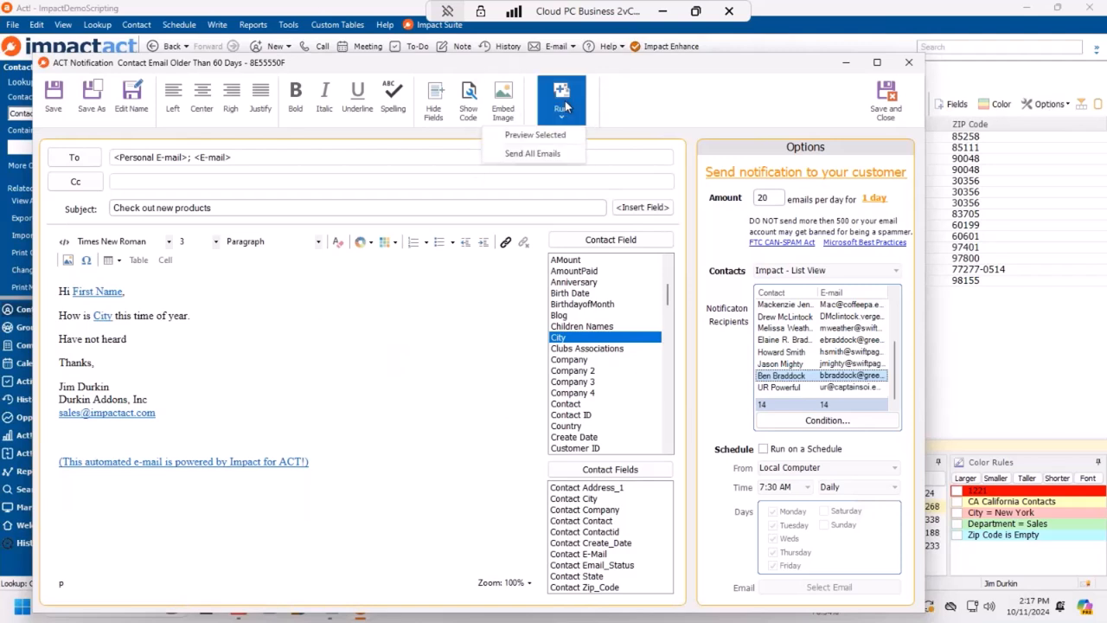
{"action": "left_click", "coordinate": [556, 158]}
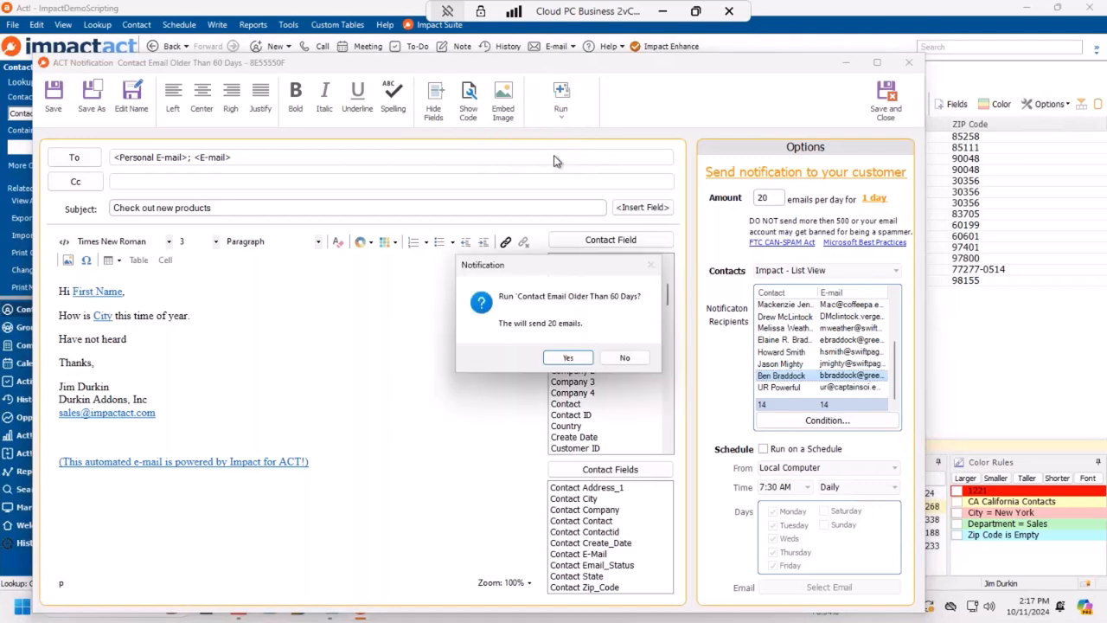
{"action": "left_click", "coordinate": [568, 358]}
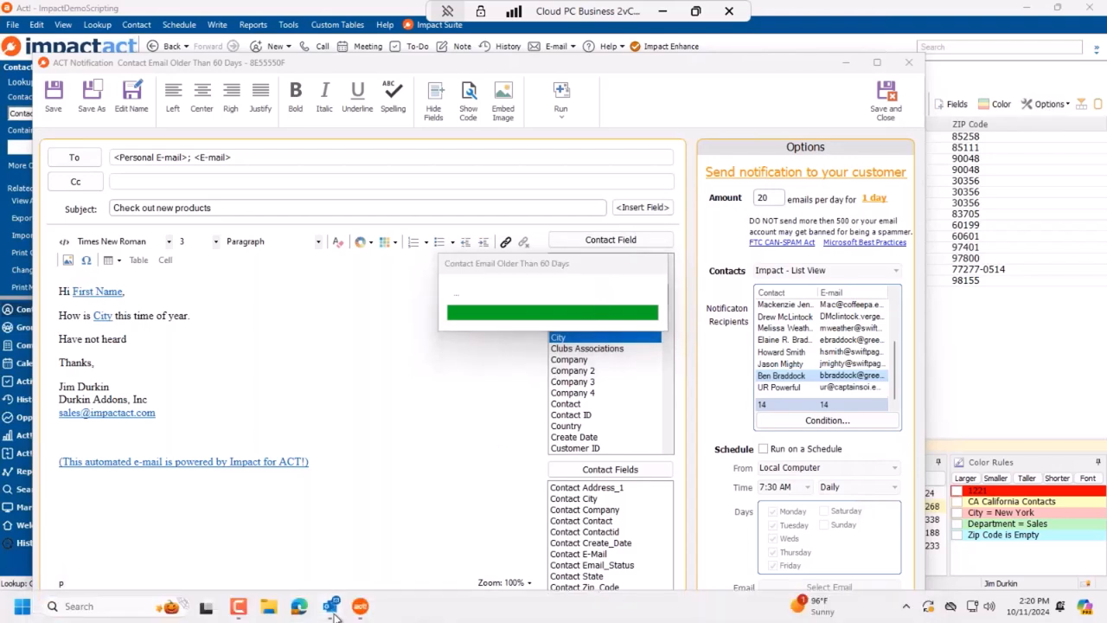
Step: Step through the sent 'Check out new products' e-mails, including the sales and Eugene ones, then minimize Outlook
{"action": "left_click", "coordinate": [333, 611]}
{"action": "left_click", "coordinate": [364, 227]}
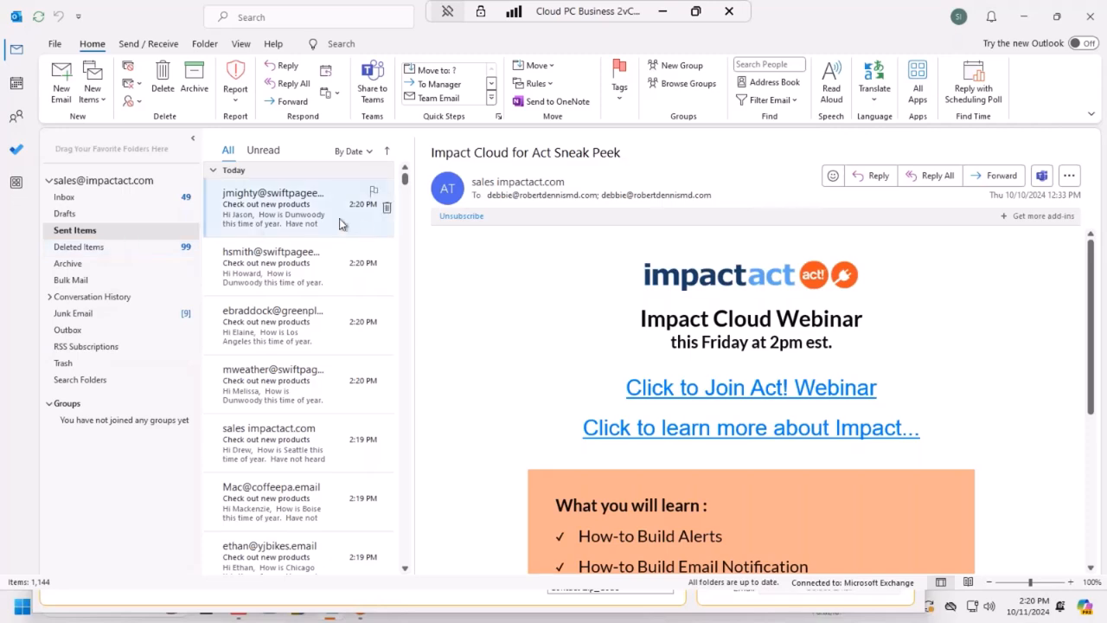
{"action": "left_click", "coordinate": [314, 282]}
{"action": "left_click", "coordinate": [314, 324]}
{"action": "left_click", "coordinate": [336, 405]}
{"action": "left_click", "coordinate": [338, 467]}
{"action": "left_click", "coordinate": [342, 527]}
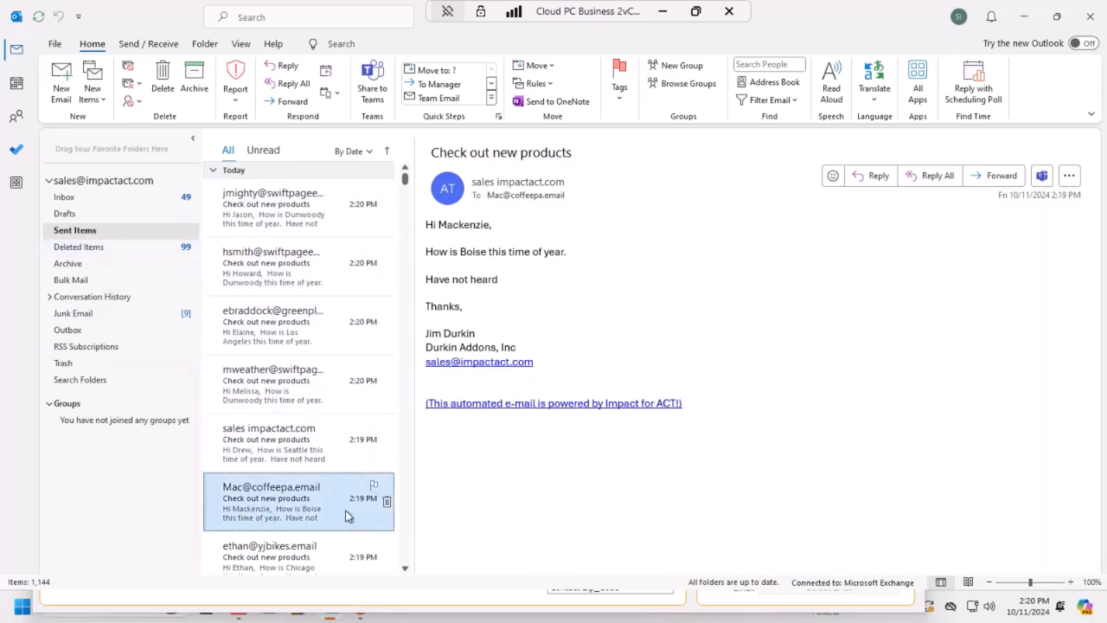
{"action": "scroll", "coordinate": [333, 481], "scroll_direction": "down", "scroll_amount": 3}
{"action": "left_click", "coordinate": [312, 378]}
{"action": "left_click", "coordinate": [314, 412]}
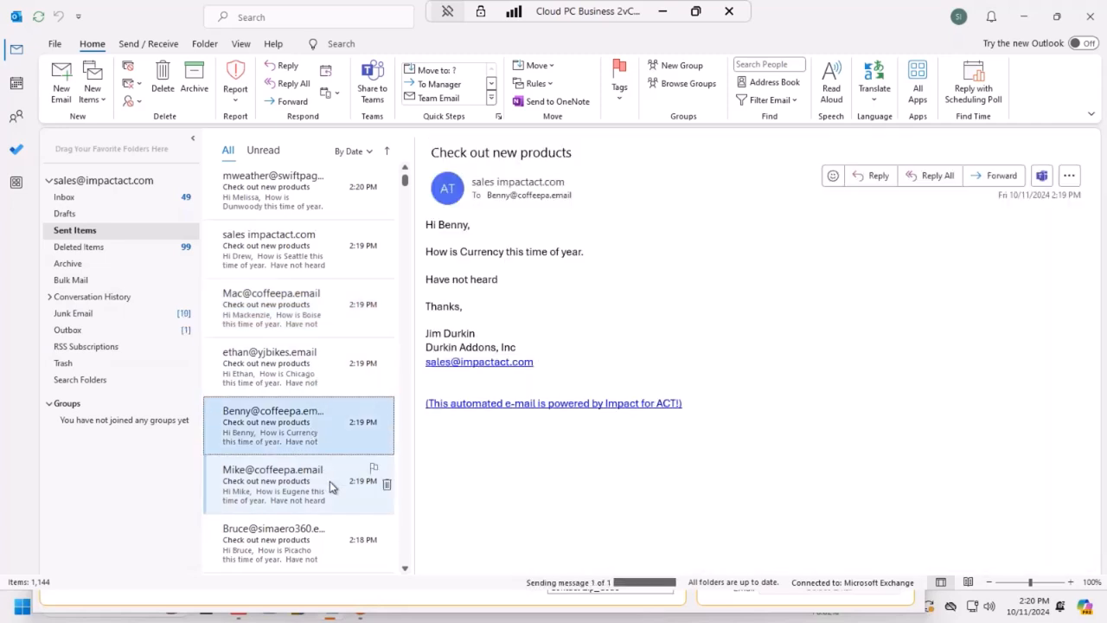
{"action": "left_click", "coordinate": [330, 483]}
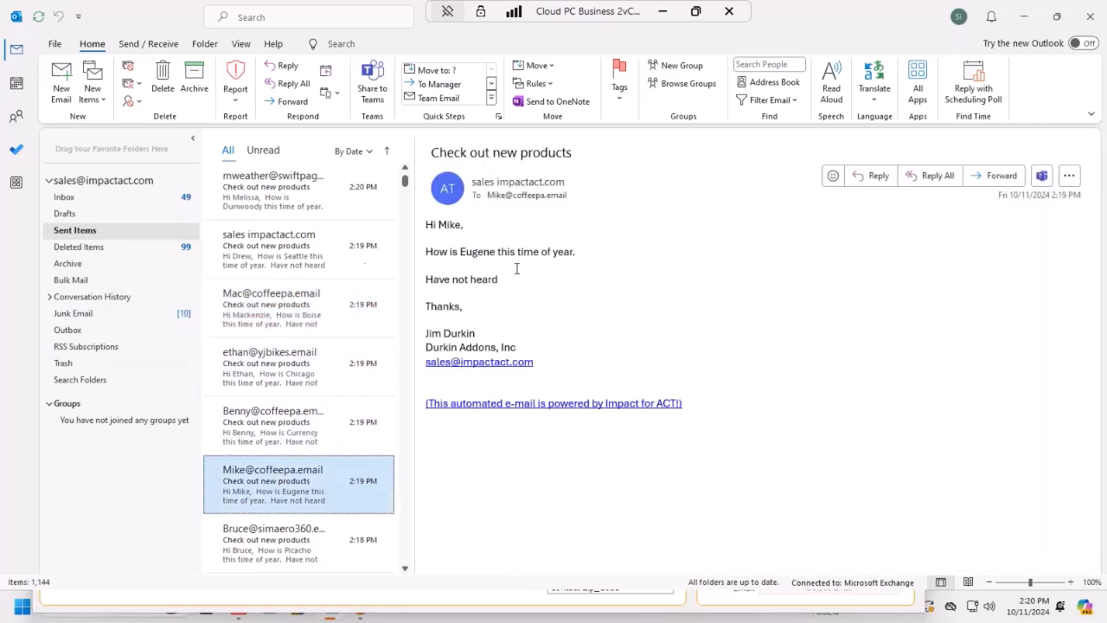
{"action": "left_click", "coordinate": [1023, 17]}
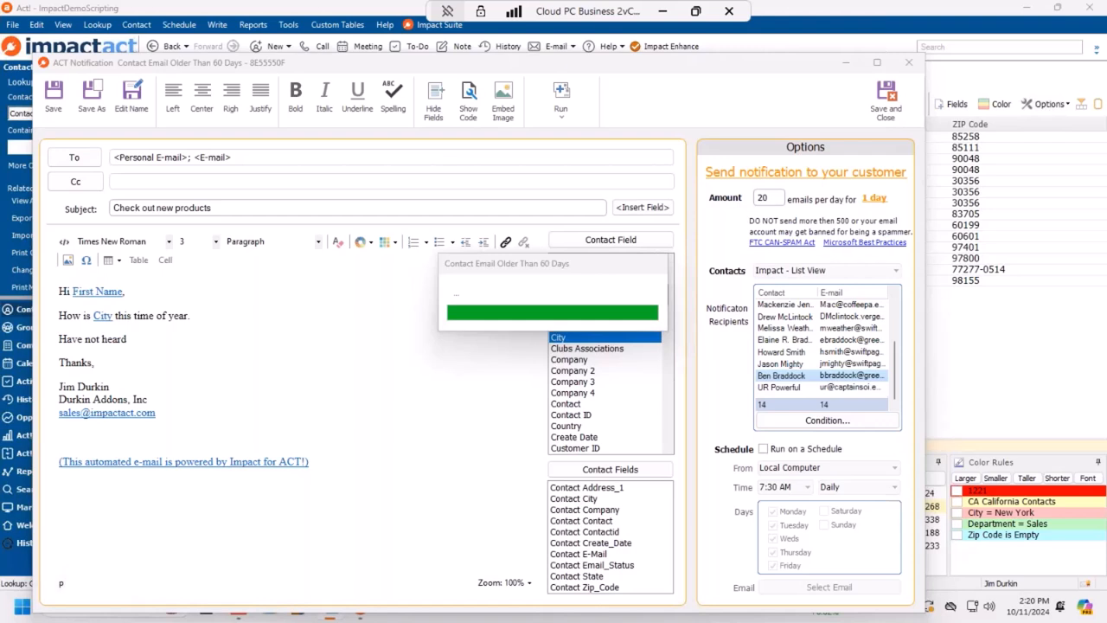
Step: Dismiss the send-complete message, save and close the editor, and reopen 'Contact Email Older Than 60 Days'
{"action": "left_click", "coordinate": [581, 351]}
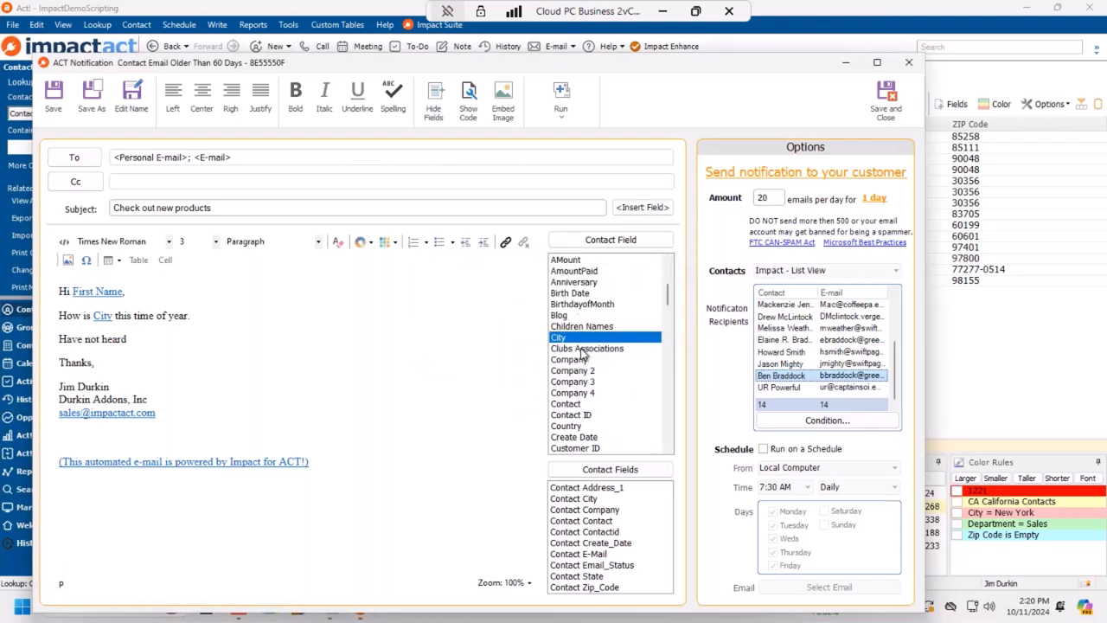
{"action": "left_click", "coordinate": [886, 96]}
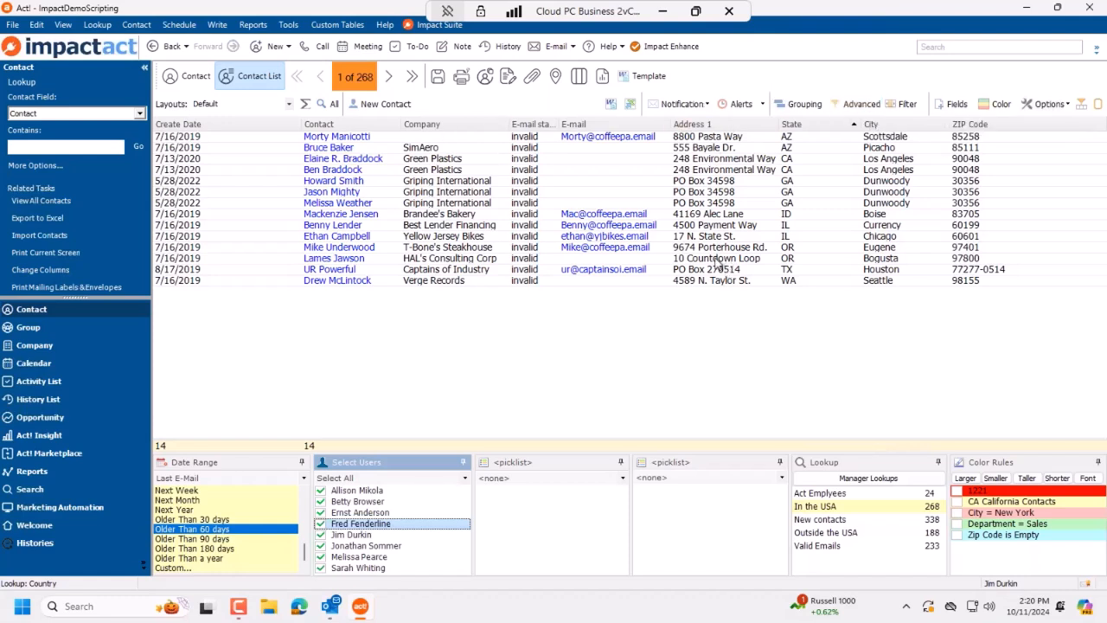
{"action": "left_click", "coordinate": [682, 107]}
{"action": "left_click", "coordinate": [684, 107]}
{"action": "left_click", "coordinate": [686, 107]}
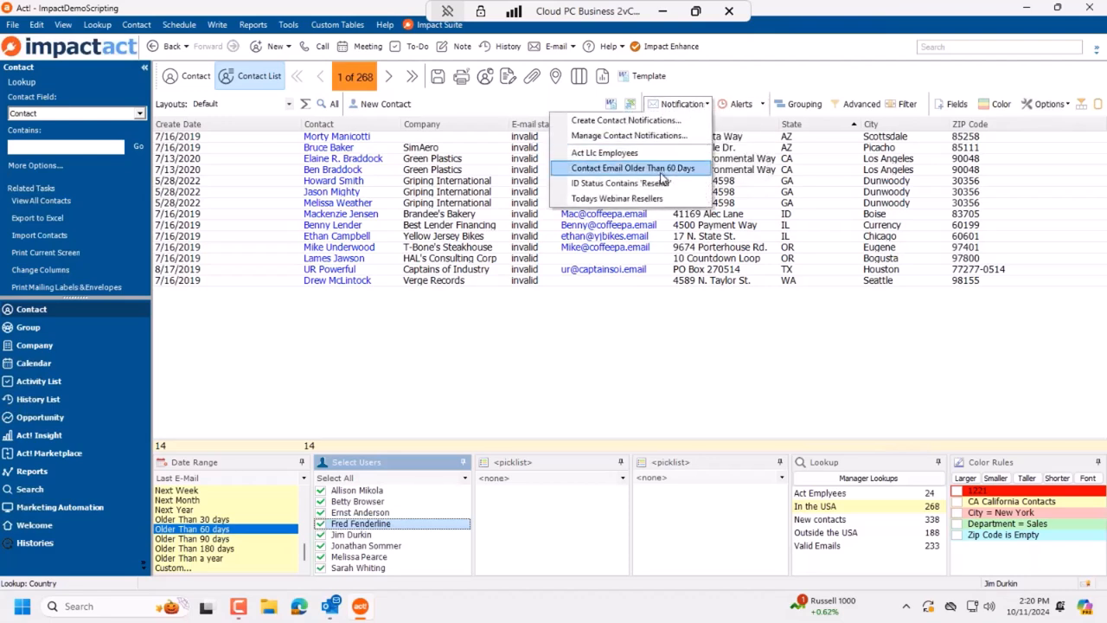
{"action": "left_click", "coordinate": [661, 171]}
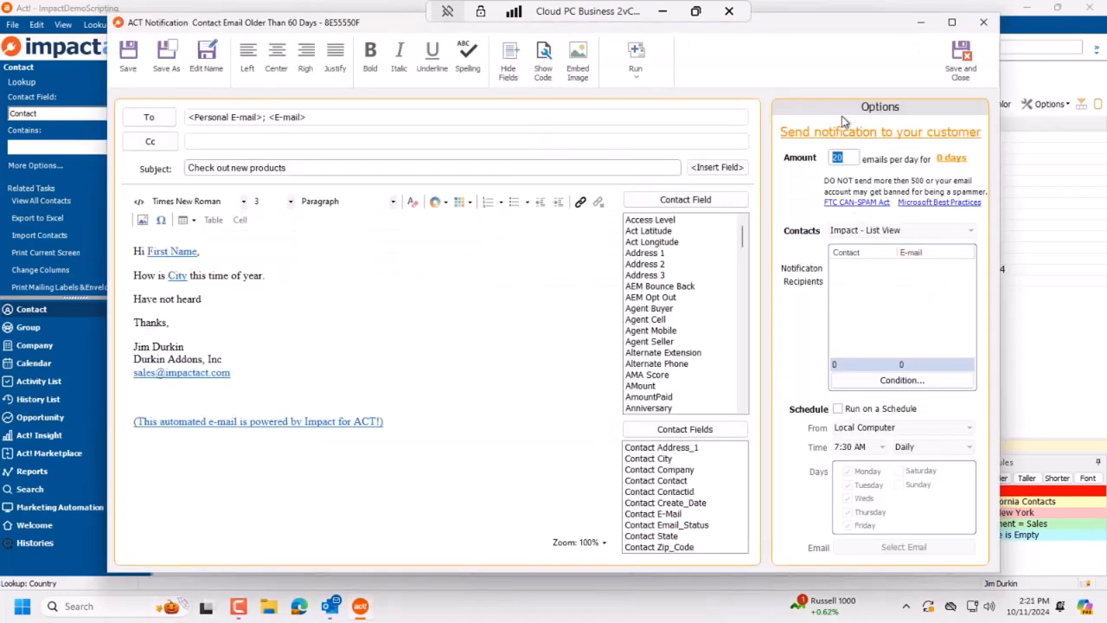
{"action": "left_click_drag", "start_coordinate": [855, 32], "coordinate": [980, 21]}
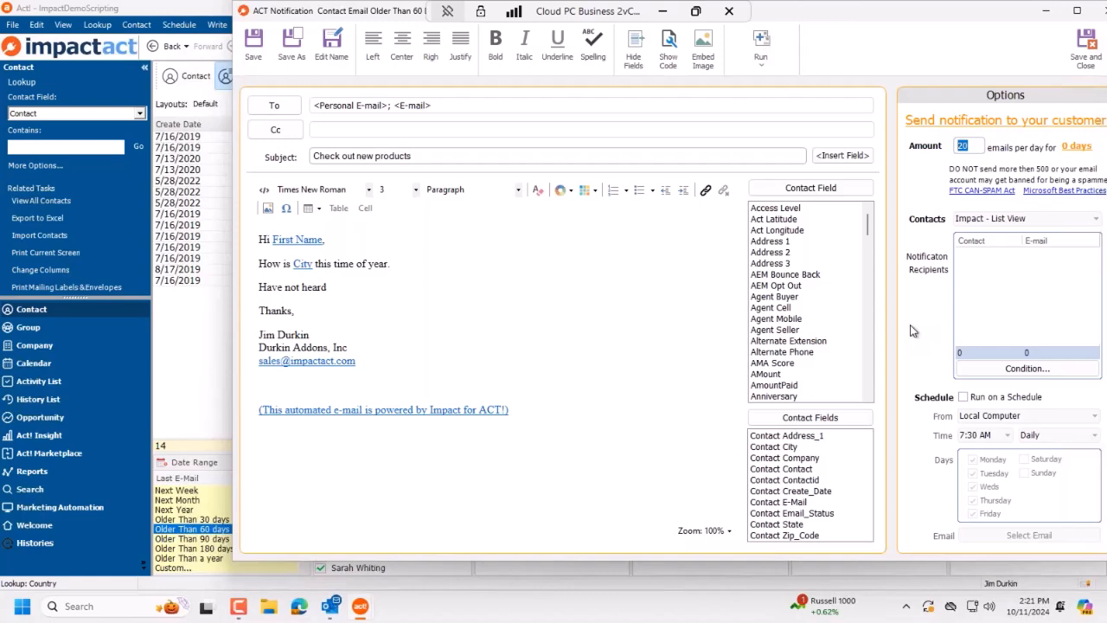
{"action": "left_click_drag", "start_coordinate": [986, 16], "coordinate": [887, 34]}
{"action": "left_click", "coordinate": [1011, 35]}
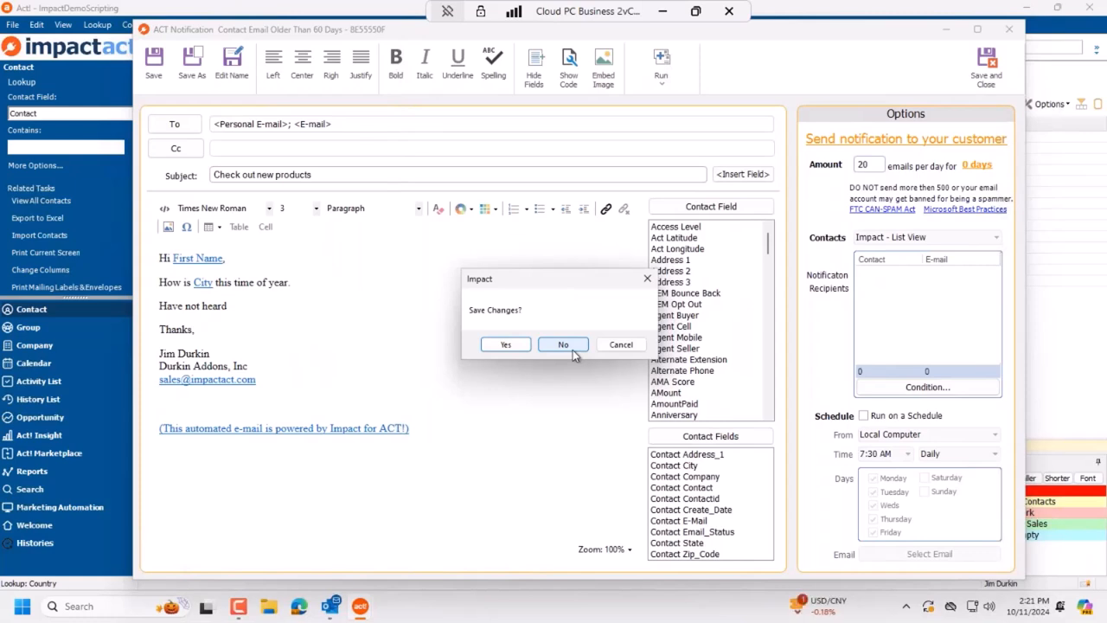
{"action": "left_click", "coordinate": [621, 346]}
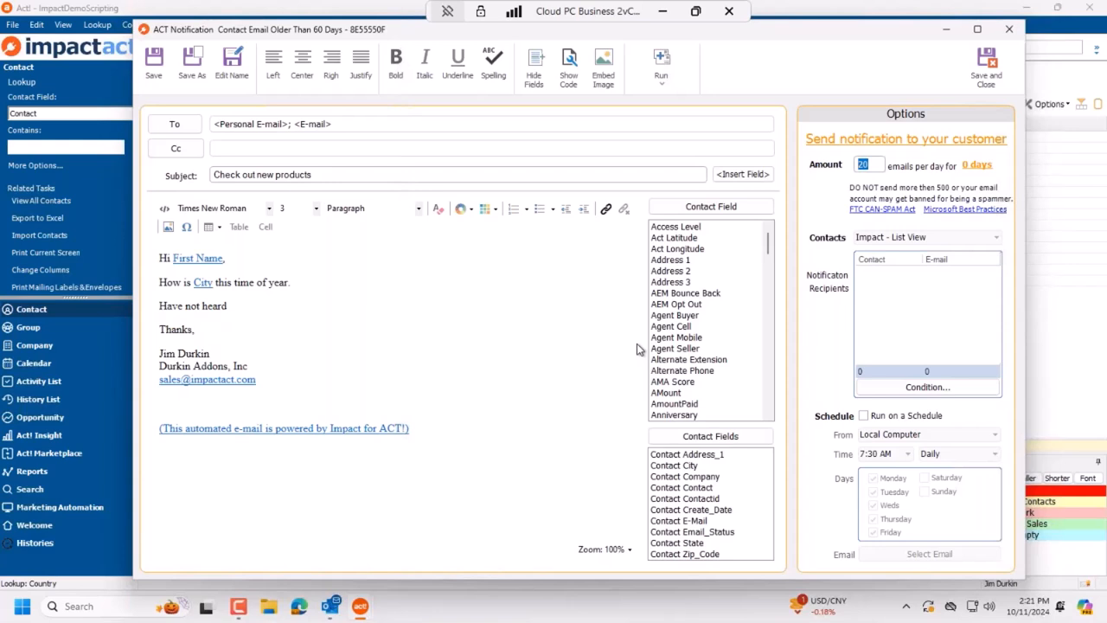
Step: Enable Run on a Schedule, acknowledge the login notice and confirm the Act database logon
{"action": "left_click", "coordinate": [871, 417]}
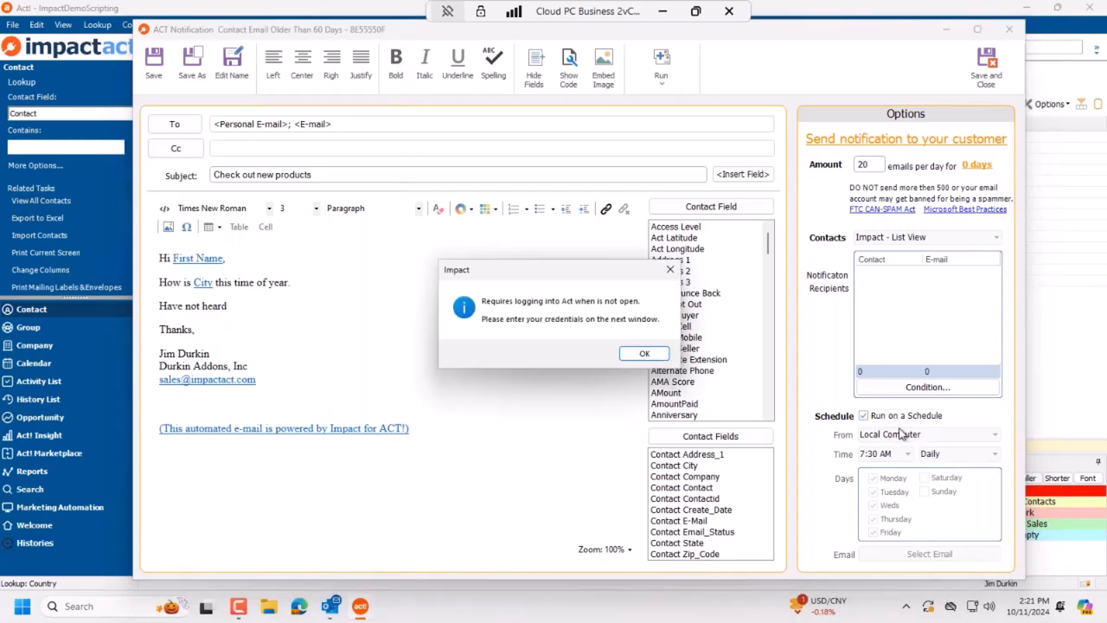
{"action": "left_click", "coordinate": [646, 354]}
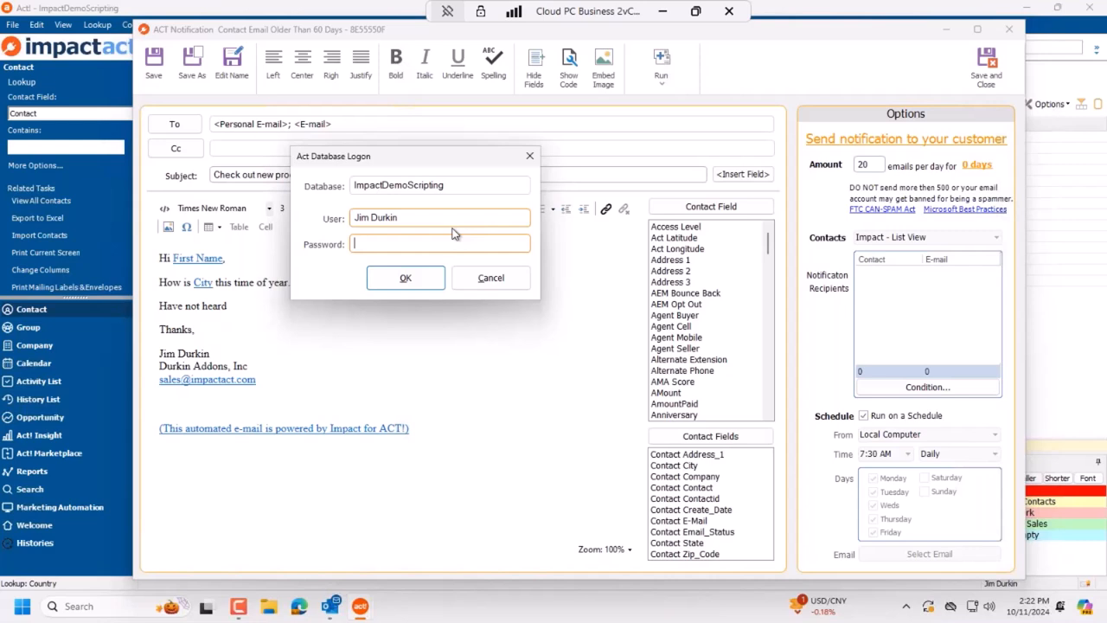
{"action": "left_click_drag", "start_coordinate": [365, 159], "coordinate": [419, 180]}
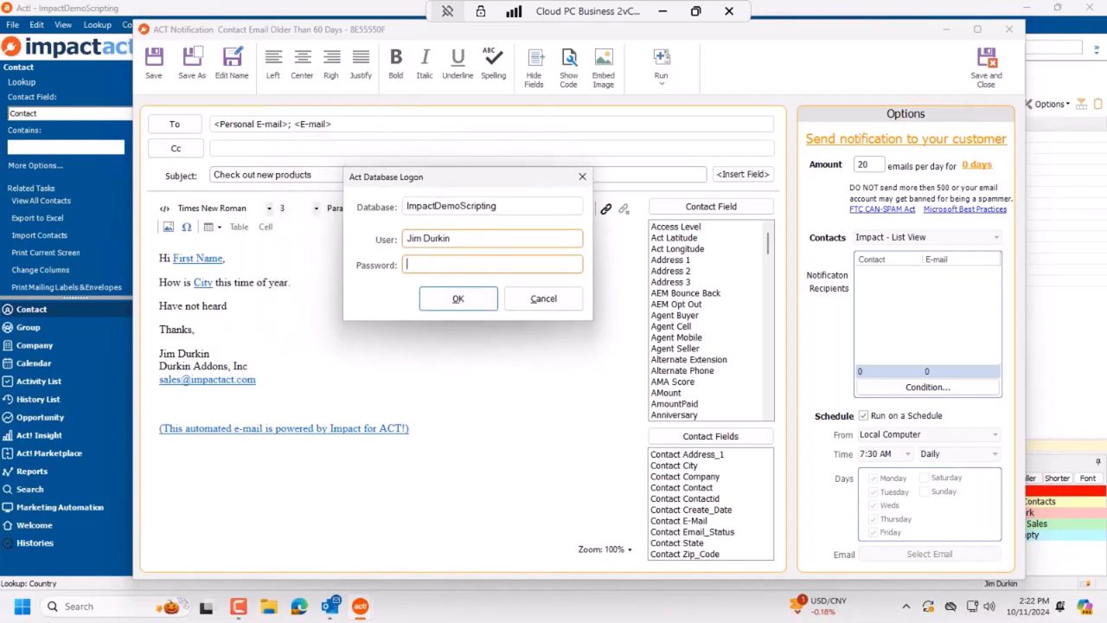
{"action": "left_click", "coordinate": [466, 302]}
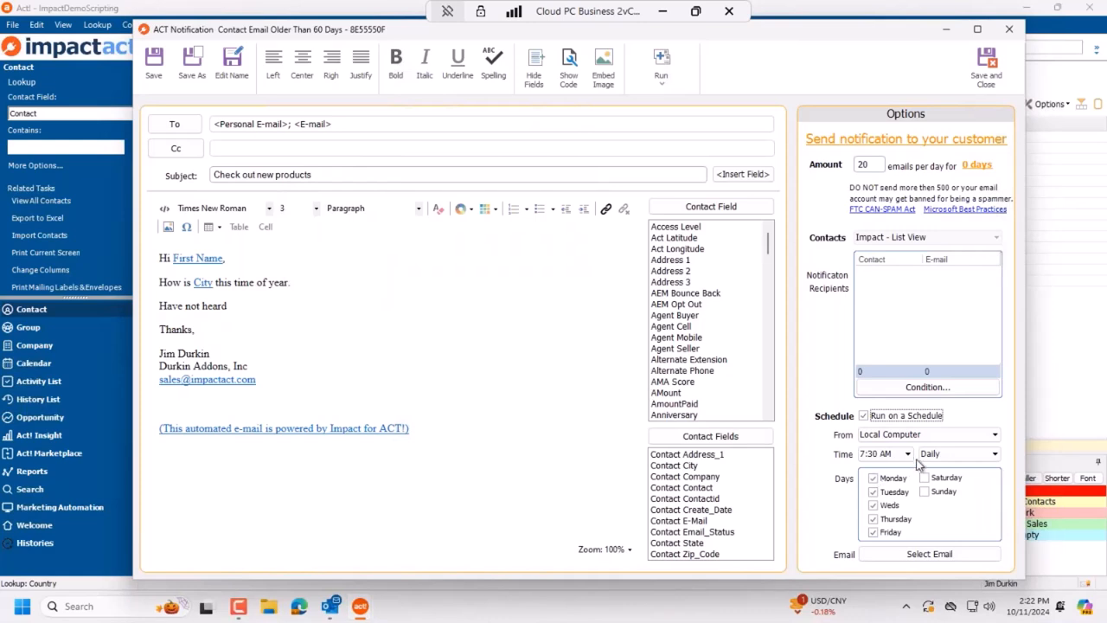
Step: Change the scheduled run time from 7:30 AM to 4:00 AM and select the 20 e-mails-per-day amount
{"action": "left_click", "coordinate": [909, 454]}
{"action": "scroll", "coordinate": [882, 501], "scroll_direction": "up", "scroll_amount": 3}
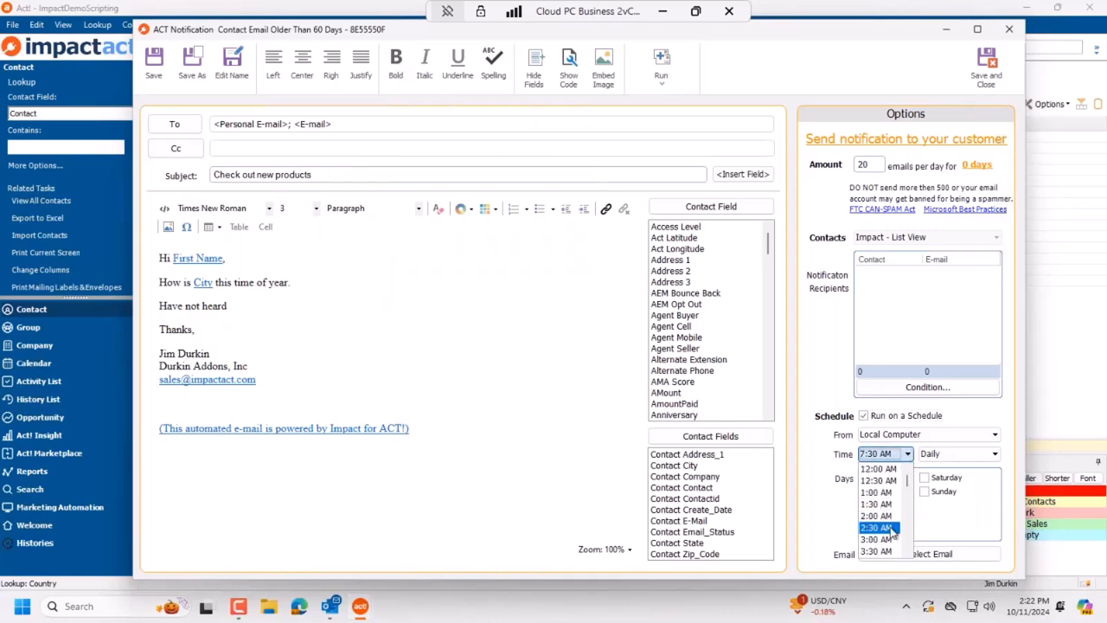
{"action": "left_click", "coordinate": [885, 492]}
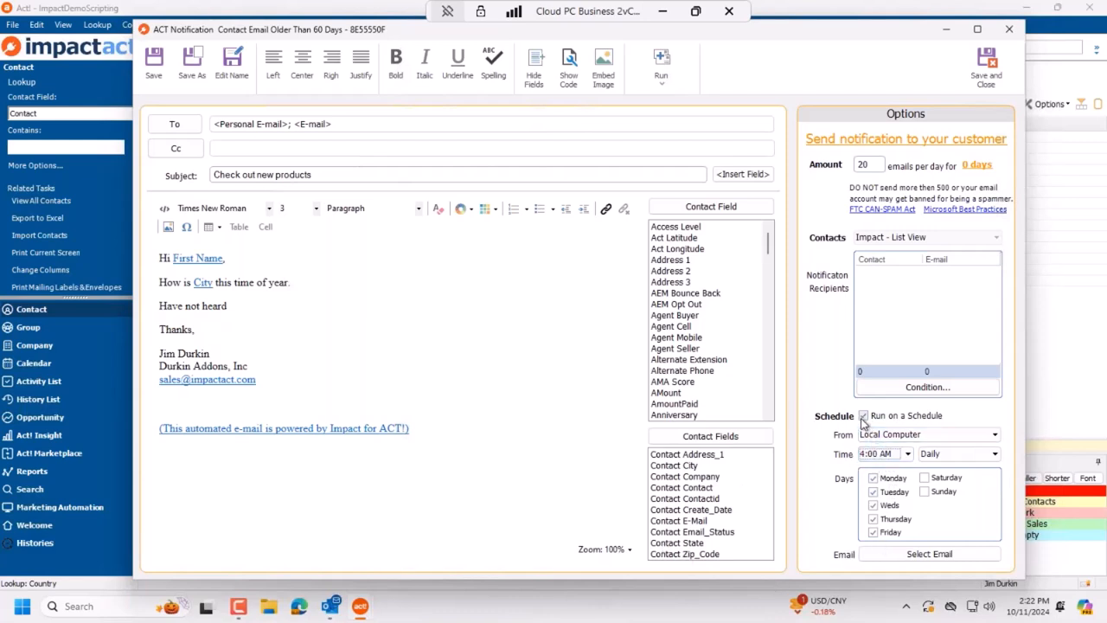
{"action": "left_click_drag", "start_coordinate": [872, 165], "coordinate": [852, 165]}
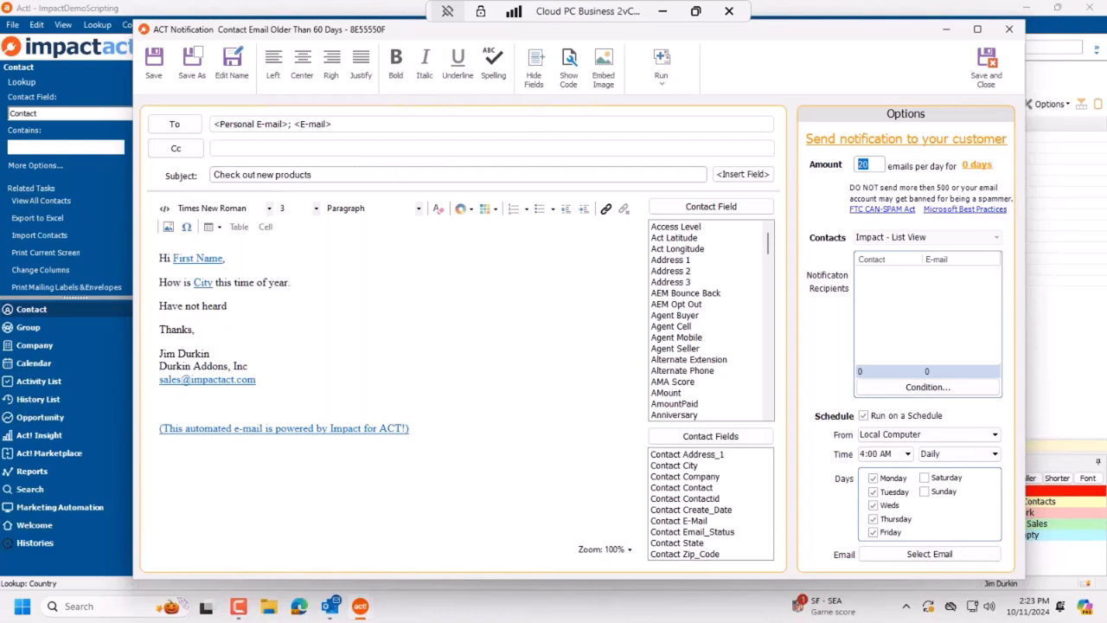
Step: Set the notification's email limit to 200, back to 20 per day, then save and close it
{"action": "type", "text": "200"}
{"action": "key", "text": "Tab"}
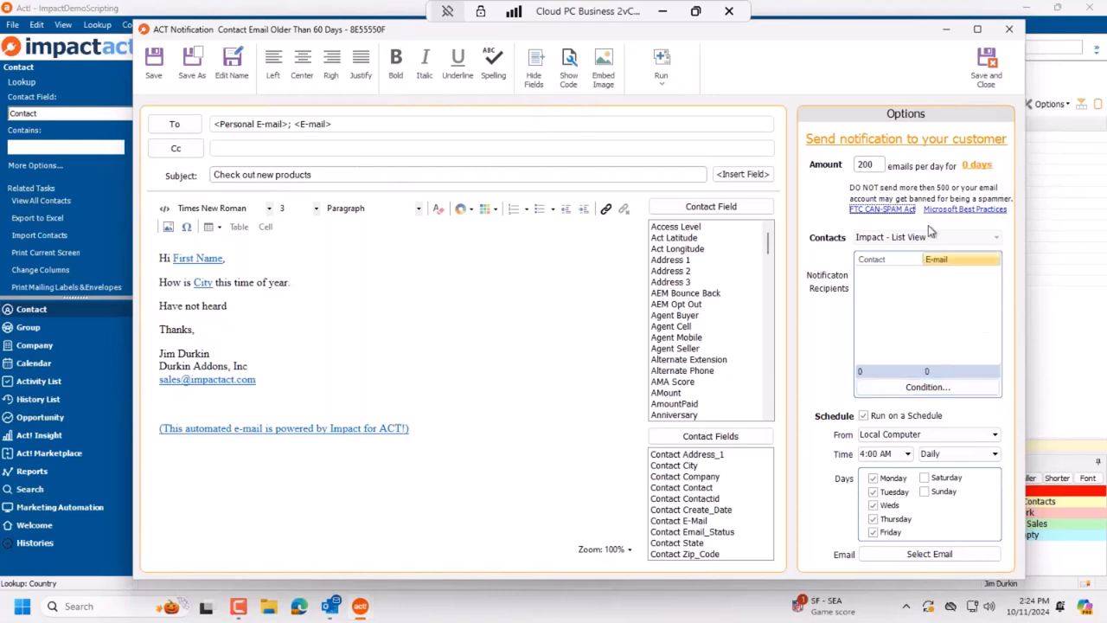
{"action": "left_click", "coordinate": [883, 170]}
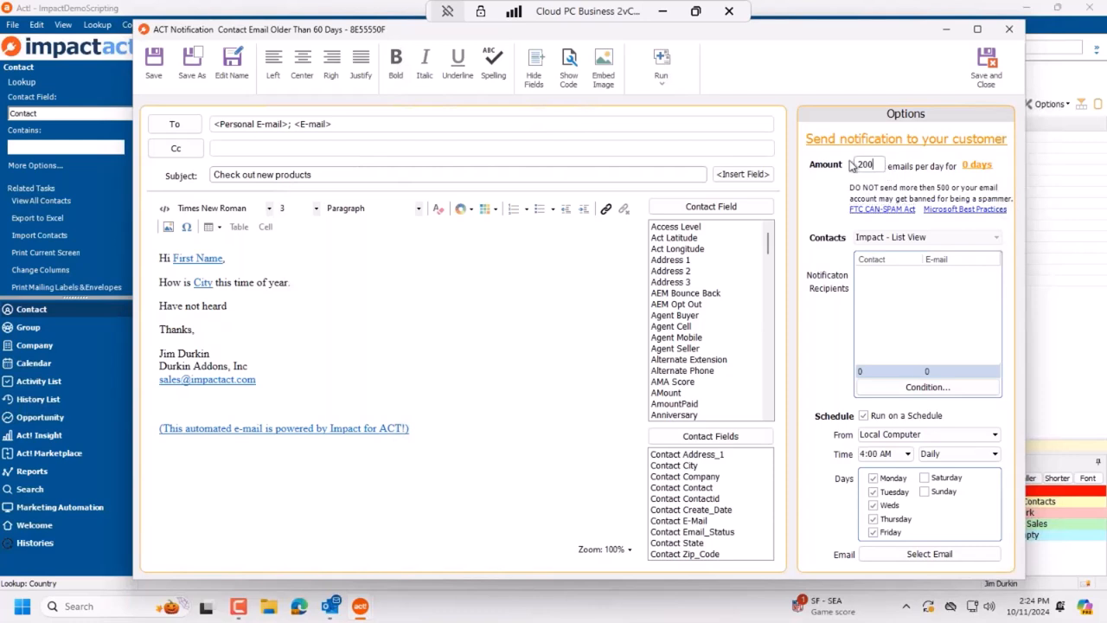
{"action": "double_click", "coordinate": [872, 166]}
{"action": "type", "text": "20"}
{"action": "key", "text": "Tab"}
{"action": "left_click", "coordinate": [987, 69]}
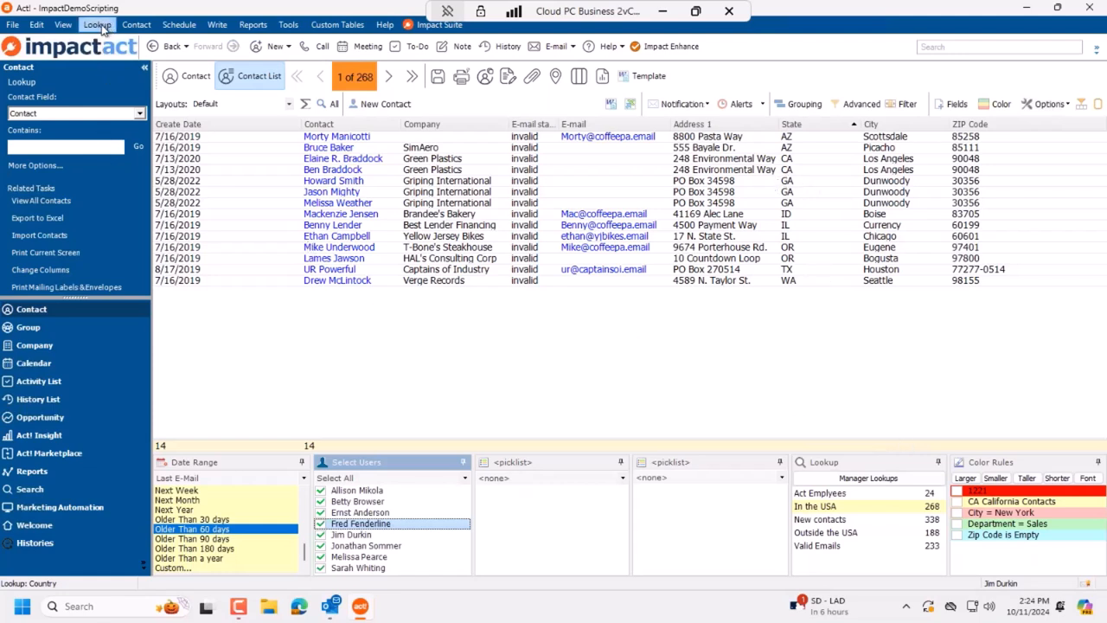
{"action": "left_click", "coordinate": [697, 108]}
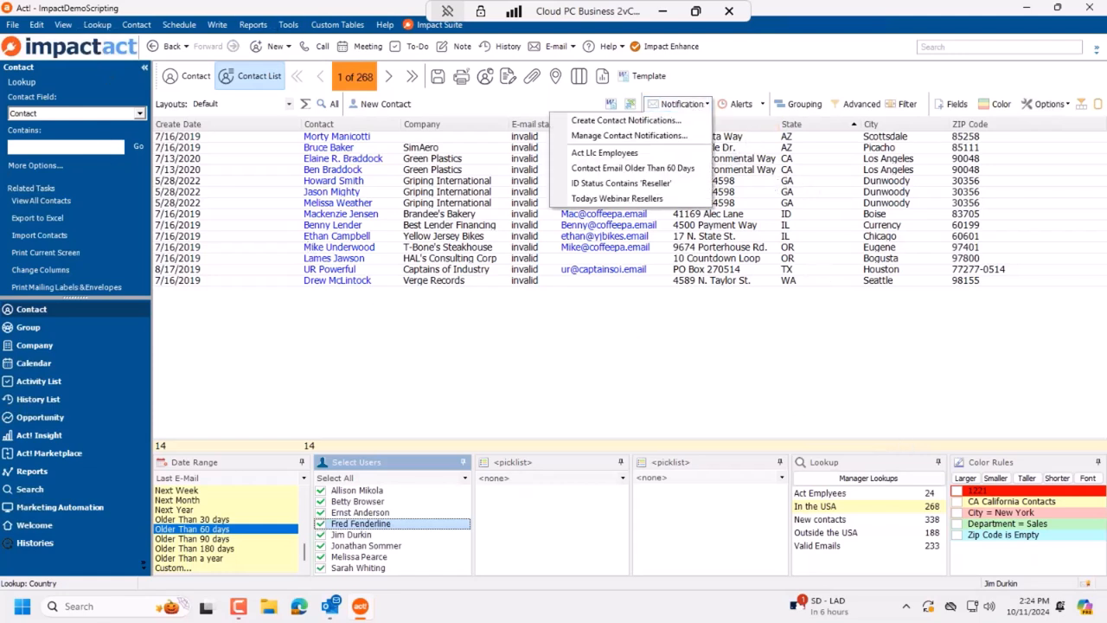
{"action": "left_click", "coordinate": [668, 169]}
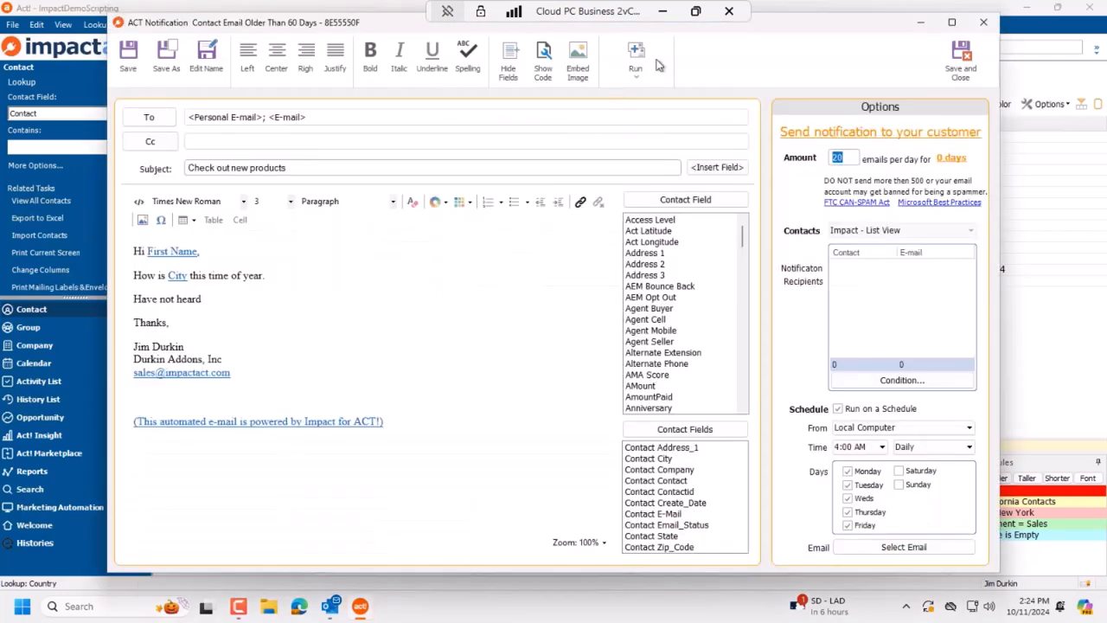
{"action": "left_click_drag", "start_coordinate": [787, 25], "coordinate": [782, 82]}
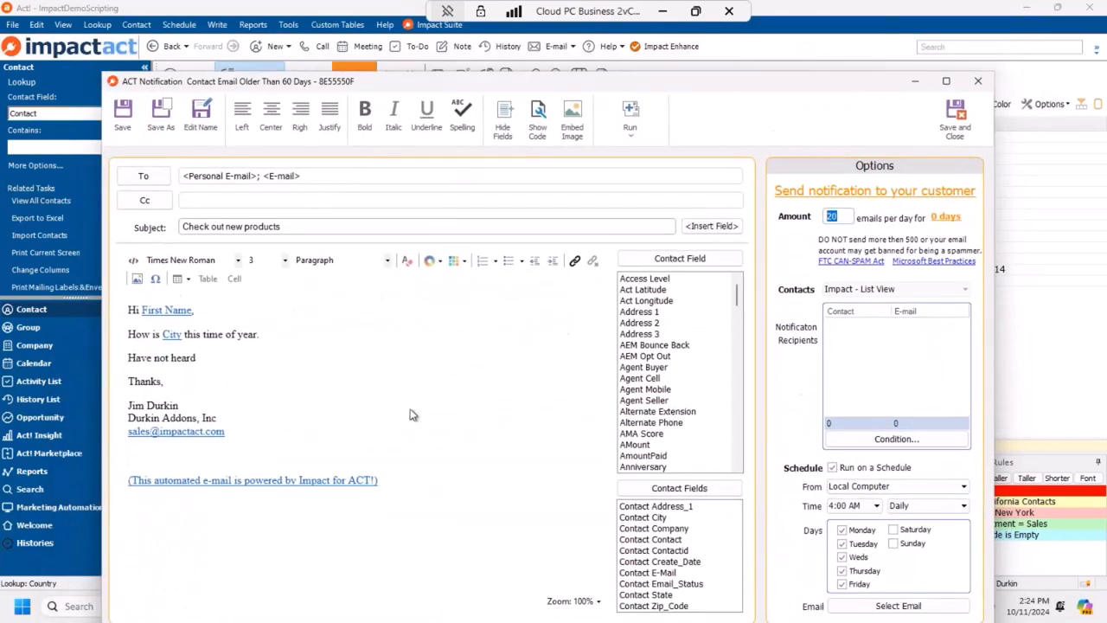
{"action": "left_click", "coordinate": [984, 83]}
{"action": "left_click", "coordinate": [565, 346]}
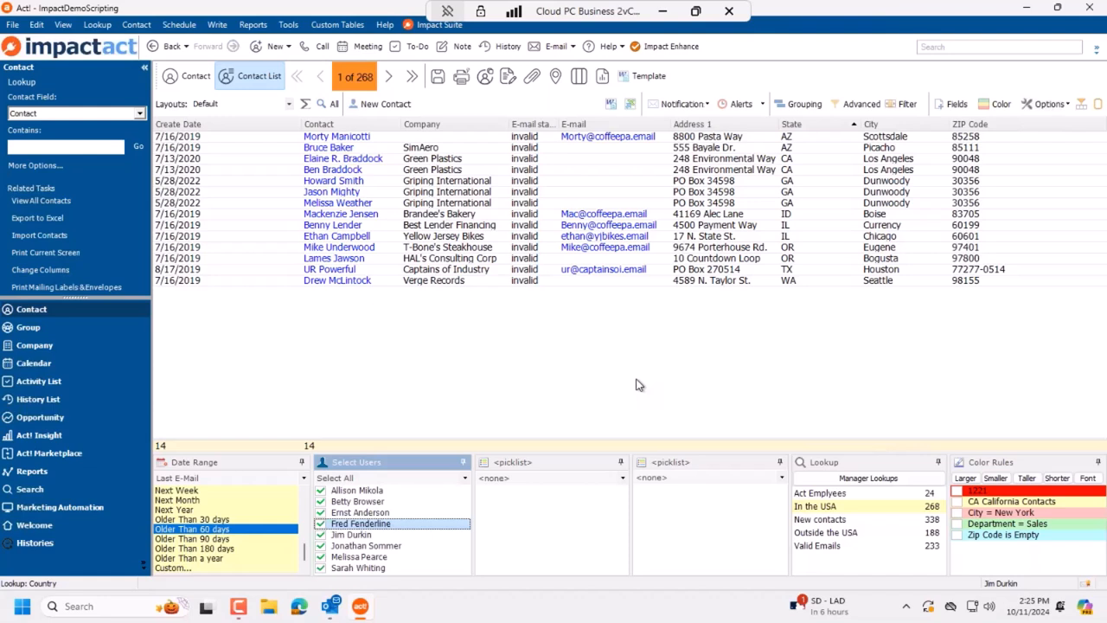
Step: Show the Opportunity List filtered to Open status across All Dates, giving 19 opportunities
{"action": "left_click", "coordinate": [34, 419]}
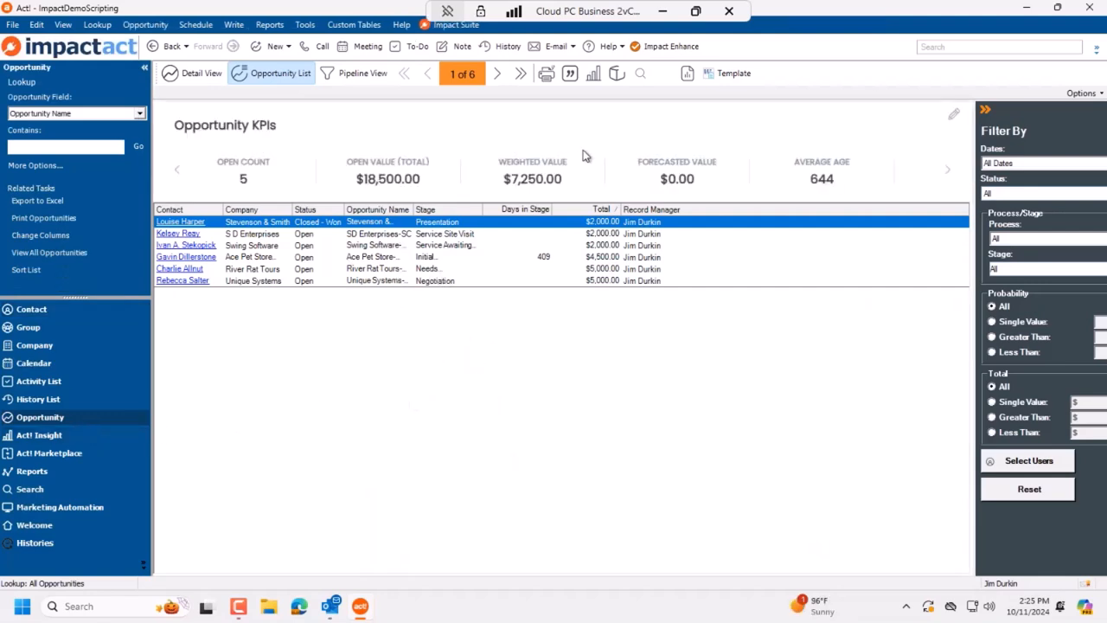
{"action": "left_click", "coordinate": [657, 52]}
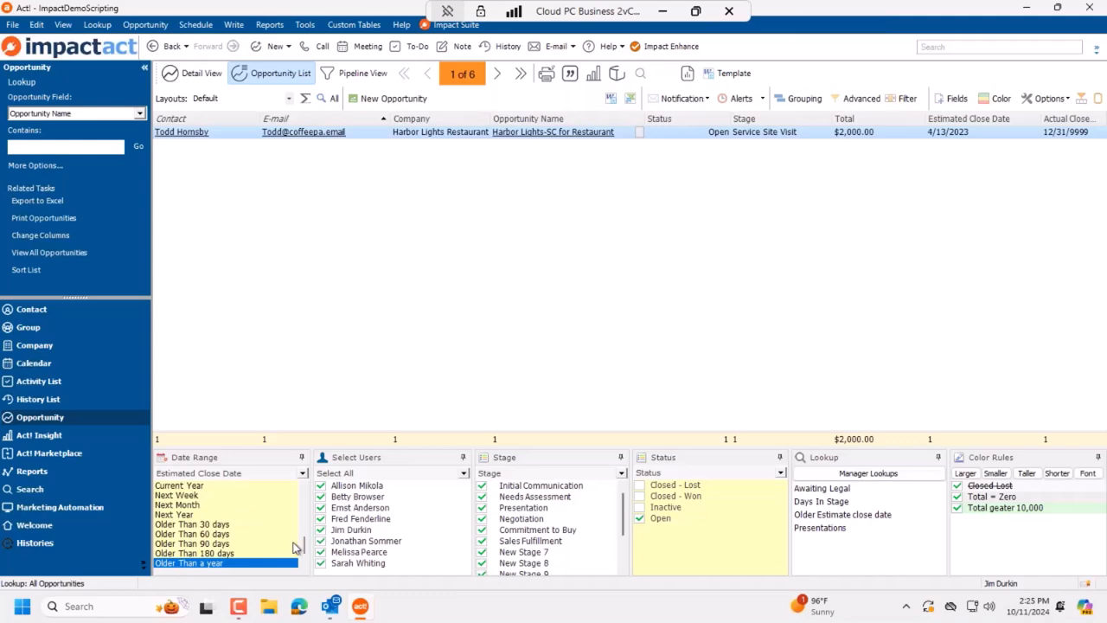
{"action": "left_click_drag", "start_coordinate": [303, 547], "coordinate": [304, 490]}
{"action": "left_click", "coordinate": [248, 487]}
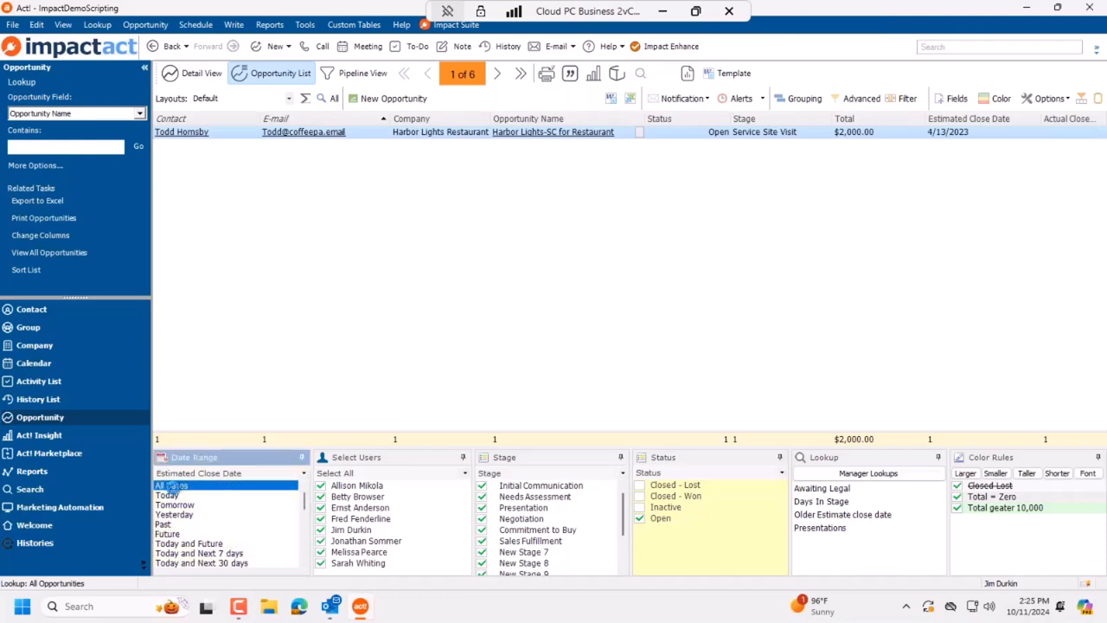
{"action": "right_click", "coordinate": [664, 510]}
{"action": "left_click", "coordinate": [714, 534]}
{"action": "left_click", "coordinate": [641, 519]}
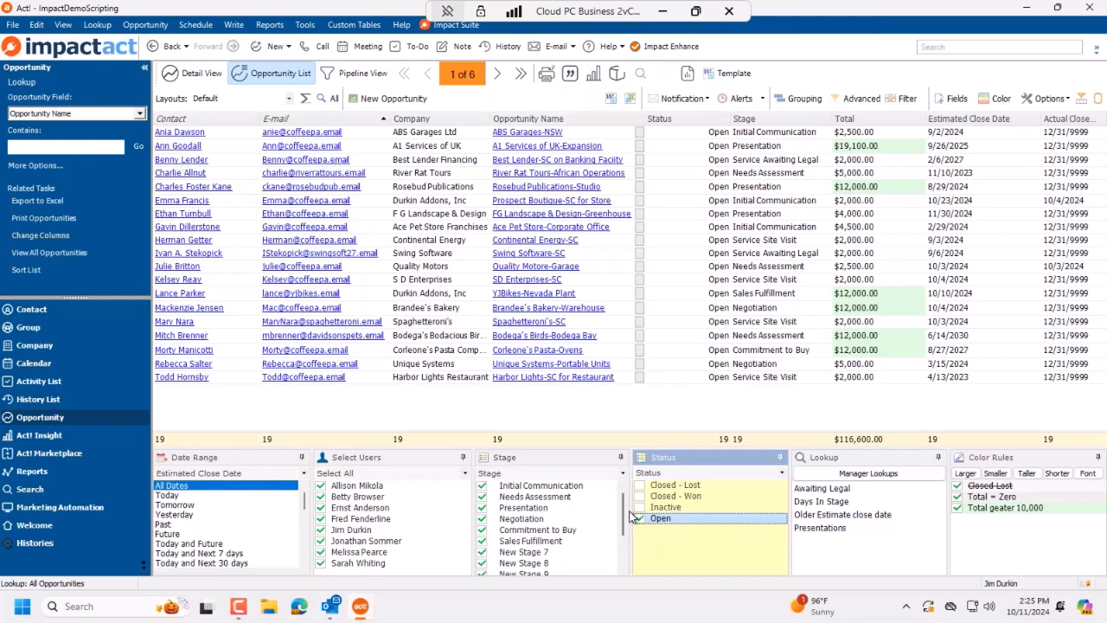
{"action": "left_click", "coordinate": [859, 439]}
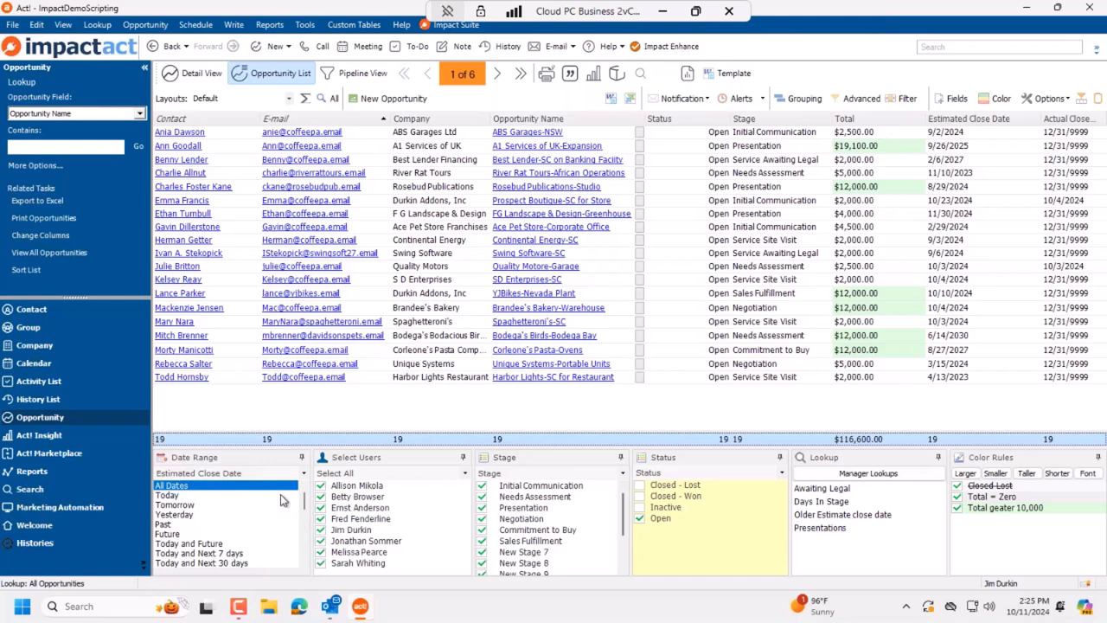
Step: Set the Estimated Close Date range to Older Than 60 days, leaving 4 open opportunities
{"action": "scroll", "coordinate": [272, 536], "scroll_direction": "down", "scroll_amount": 3}
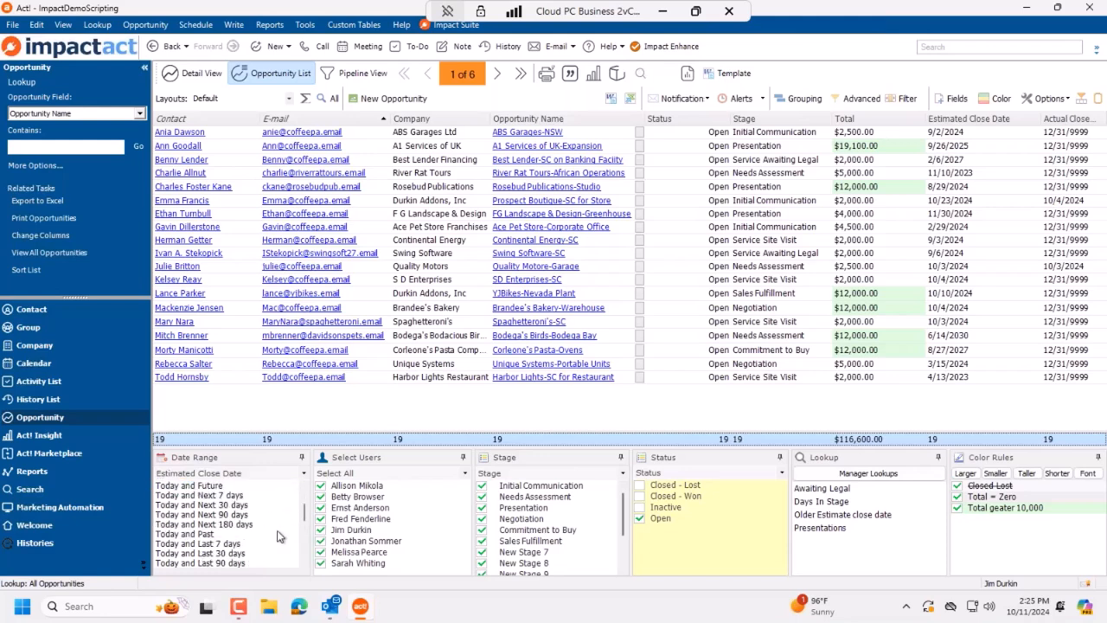
{"action": "scroll", "coordinate": [270, 542], "scroll_direction": "up", "scroll_amount": 3}
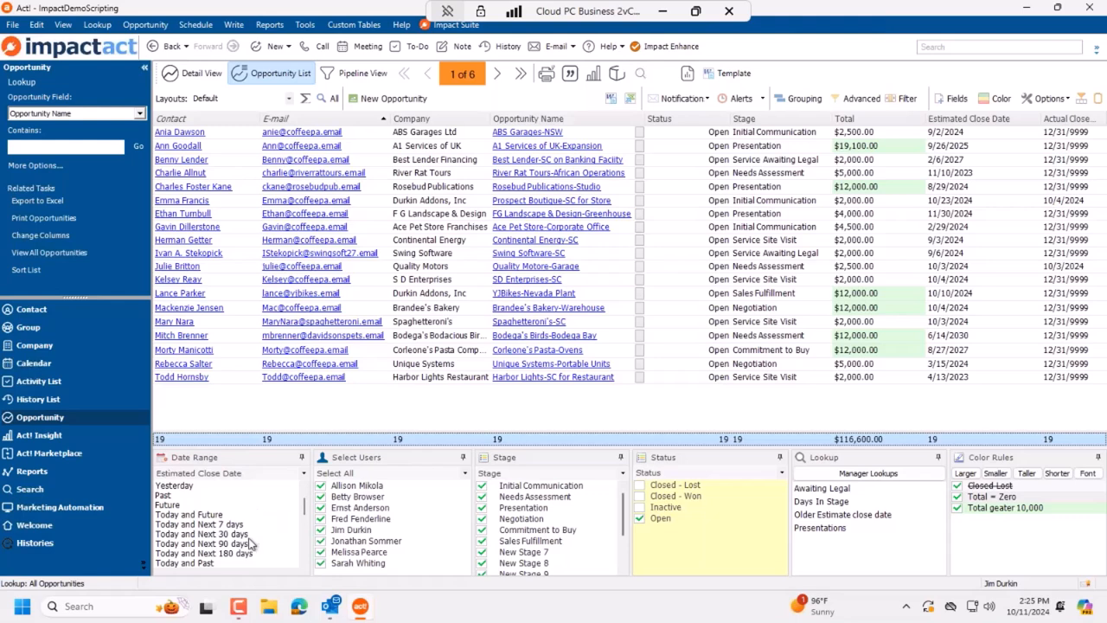
{"action": "scroll", "coordinate": [270, 537], "scroll_direction": "down", "scroll_amount": 1}
{"action": "left_click", "coordinate": [251, 524]}
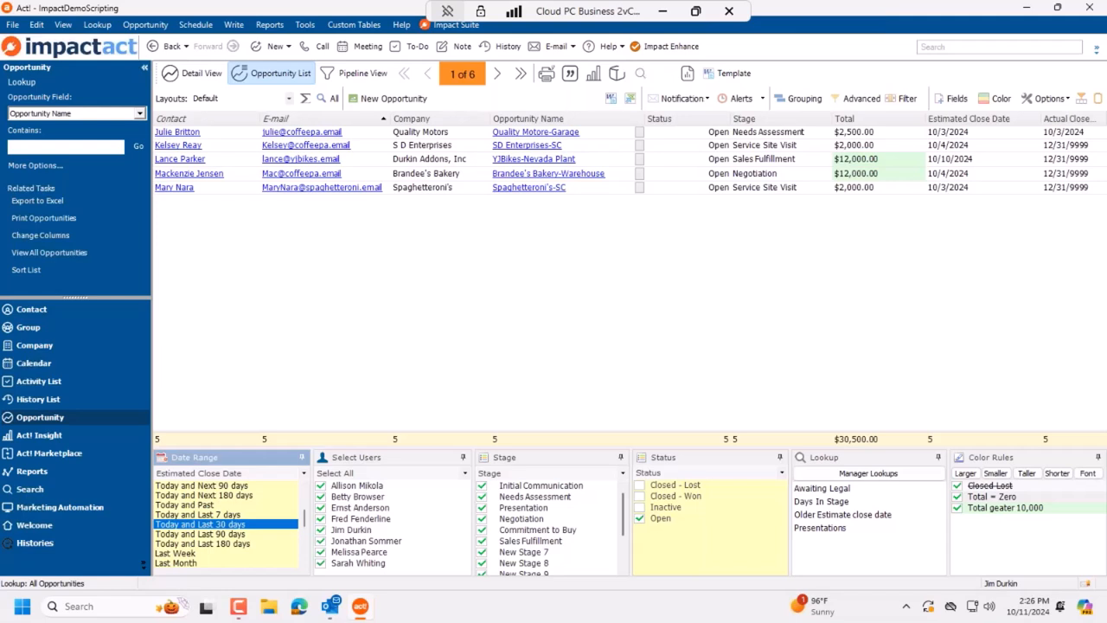
{"action": "scroll", "coordinate": [248, 553], "scroll_direction": "down", "scroll_amount": 5}
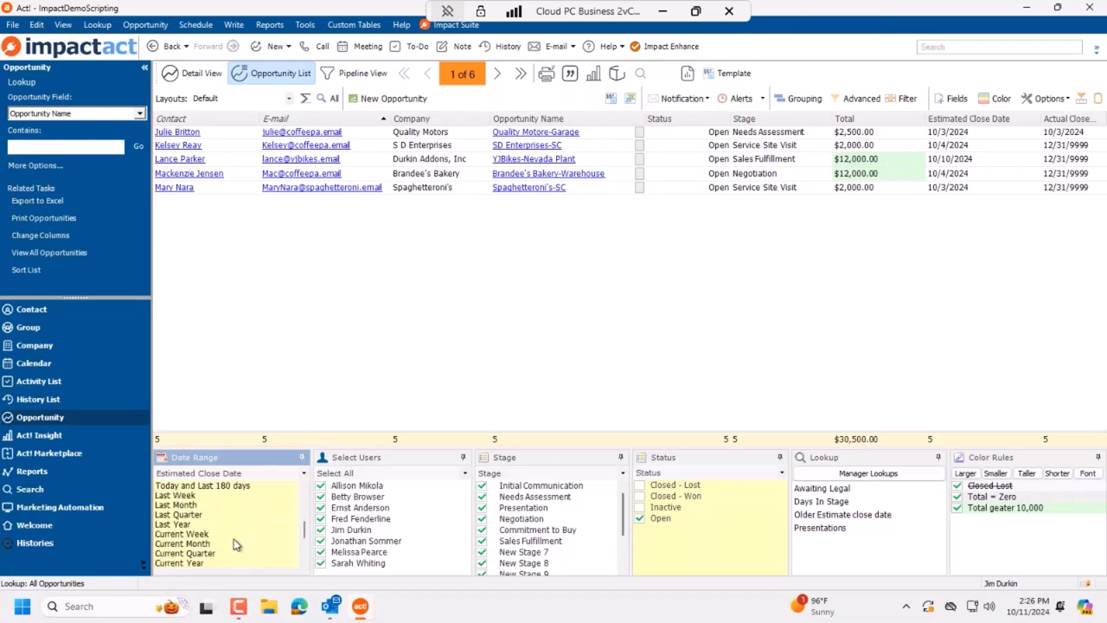
{"action": "left_click", "coordinate": [225, 543]}
{"action": "scroll", "coordinate": [250, 558], "scroll_direction": "down", "scroll_amount": 1}
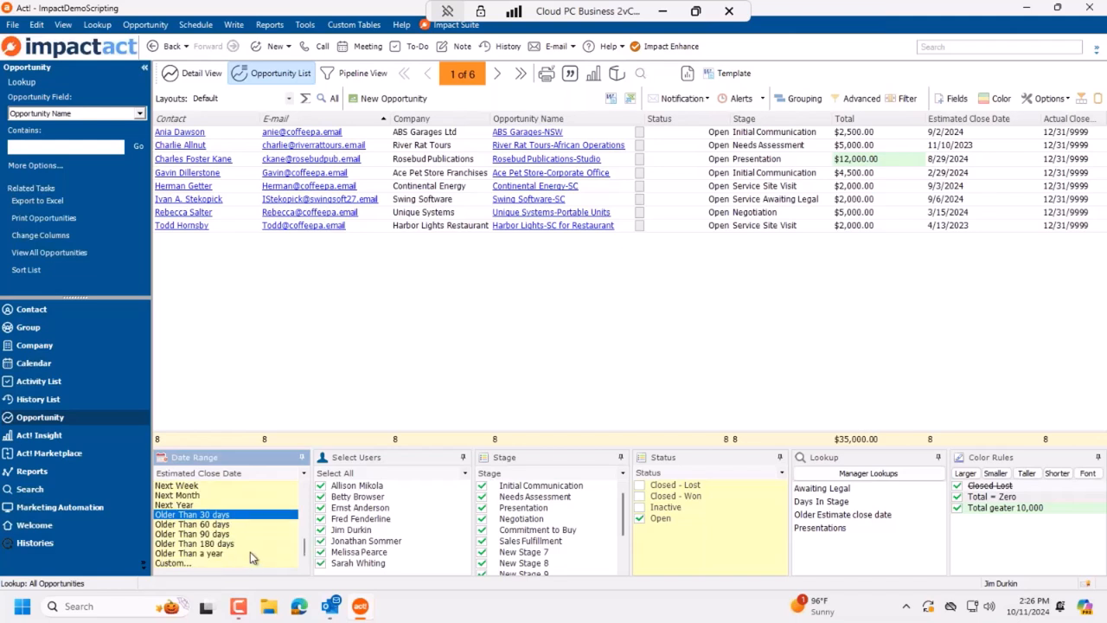
{"action": "left_click", "coordinate": [227, 524]}
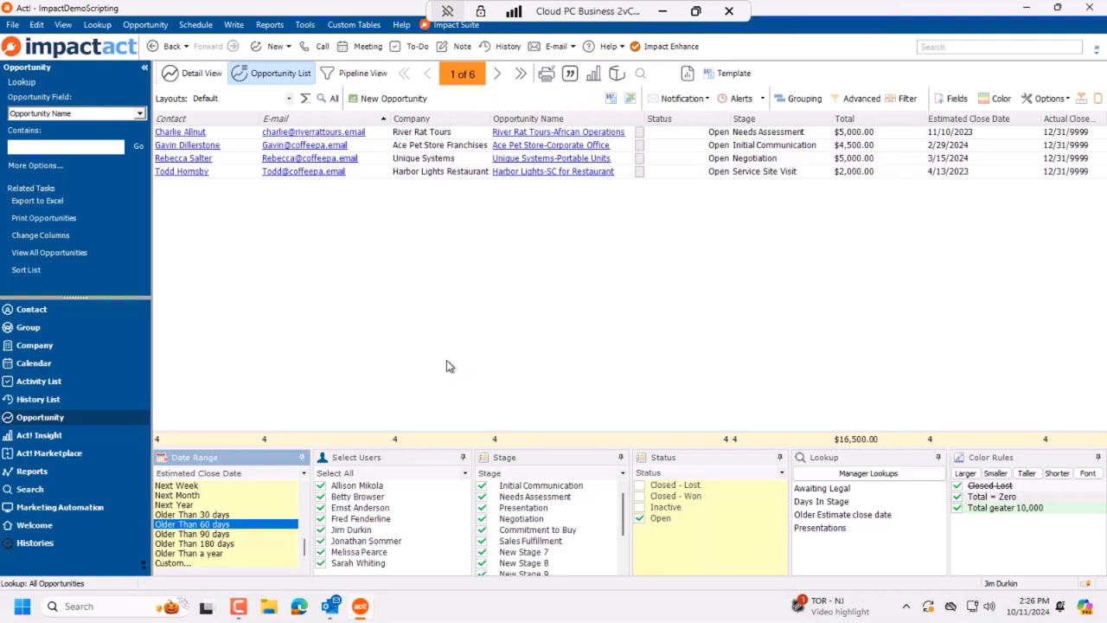
Step: Create an alert from the Alerts menu named 'Opportunity DEMO Est Close Dat Older Than 60 Days'
{"action": "left_click", "coordinate": [762, 99]}
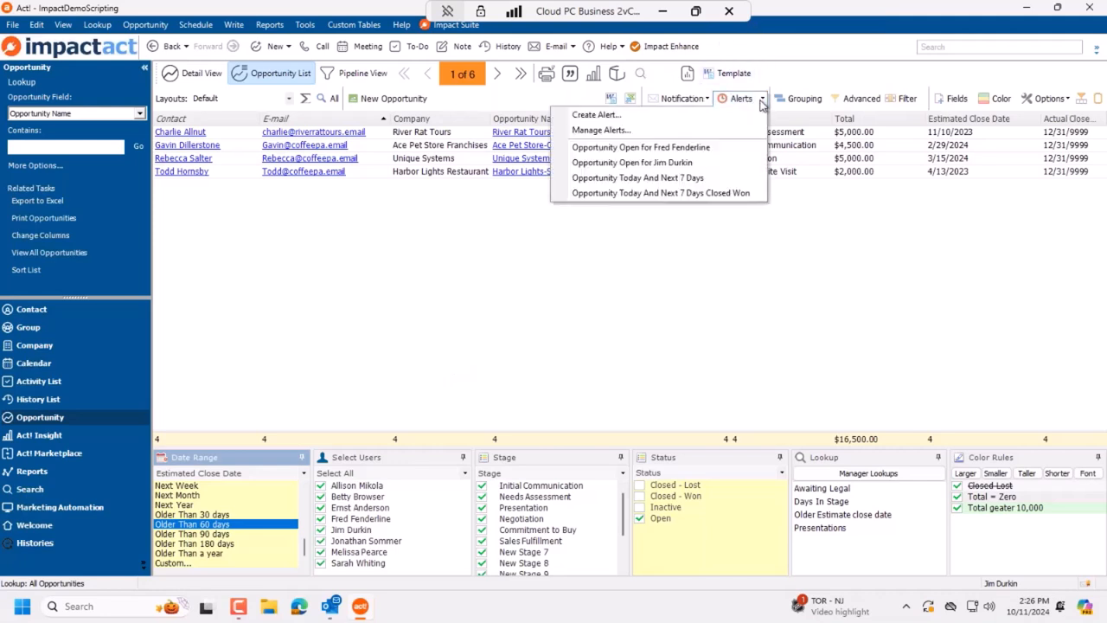
{"action": "left_click", "coordinate": [658, 118]}
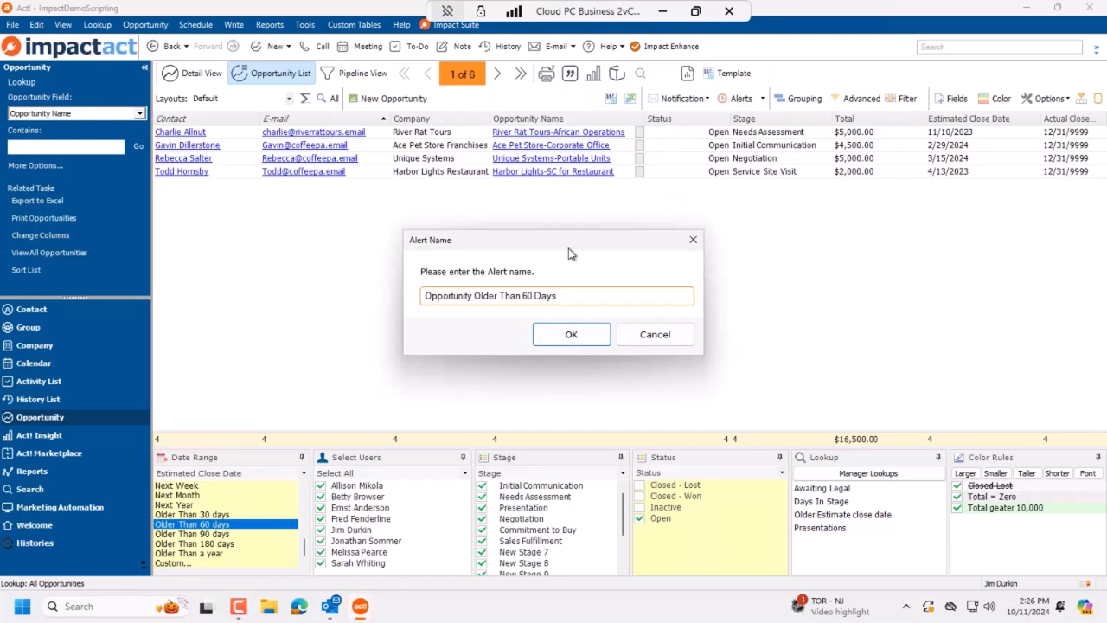
{"action": "left_click_drag", "start_coordinate": [569, 250], "coordinate": [604, 192]}
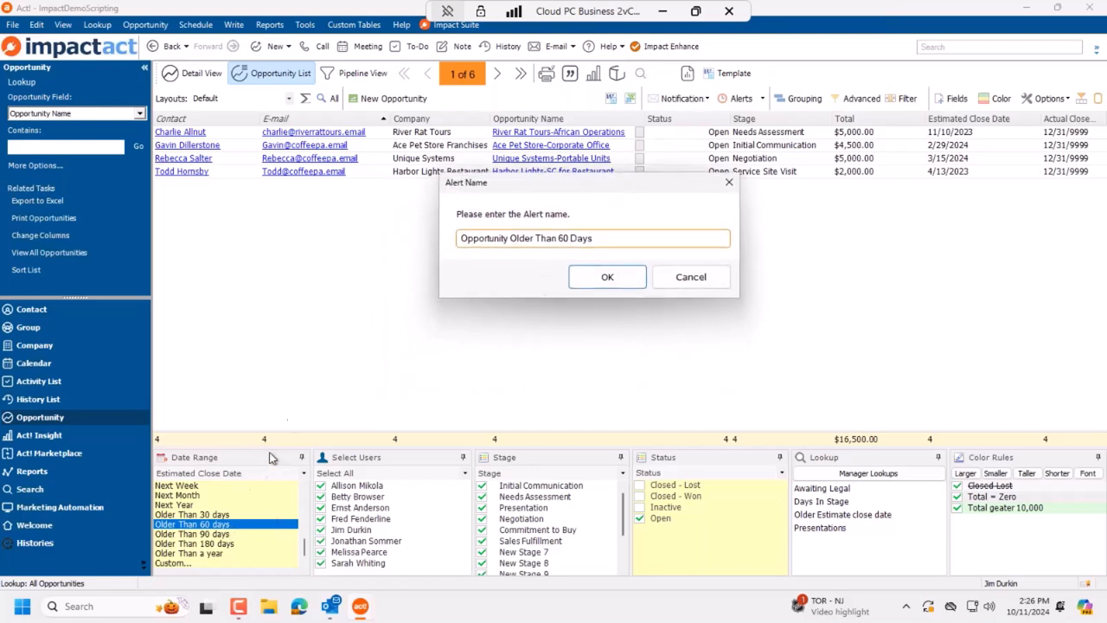
{"action": "left_click", "coordinate": [512, 243]}
{"action": "type", "text": "Estam"}
{"action": "type", "text": "te Close "}
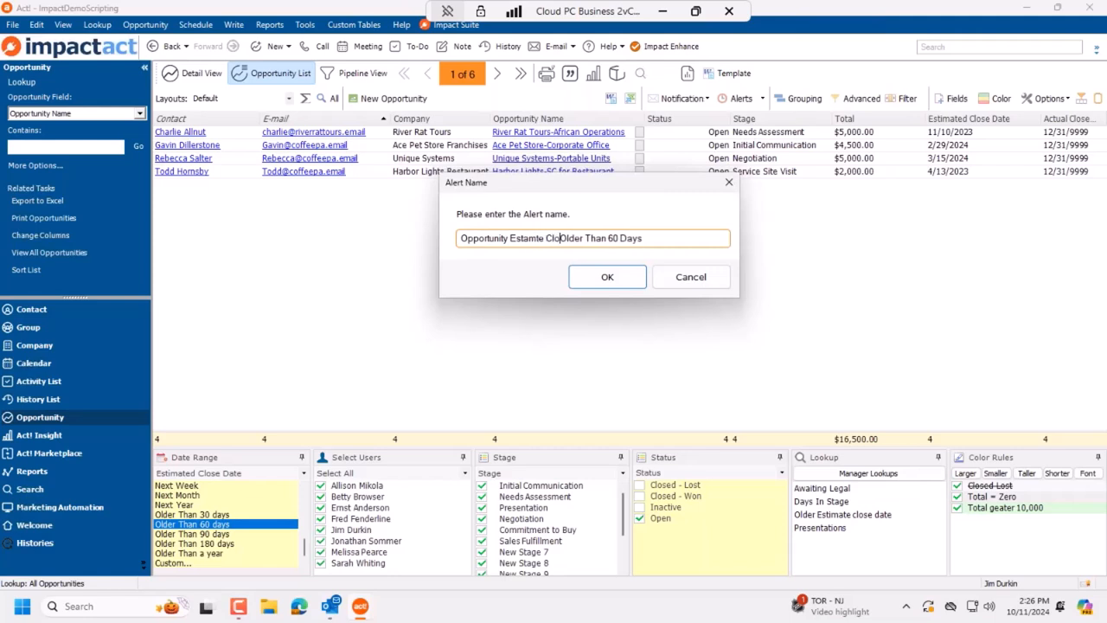
{"action": "type", "text": "Dat"}
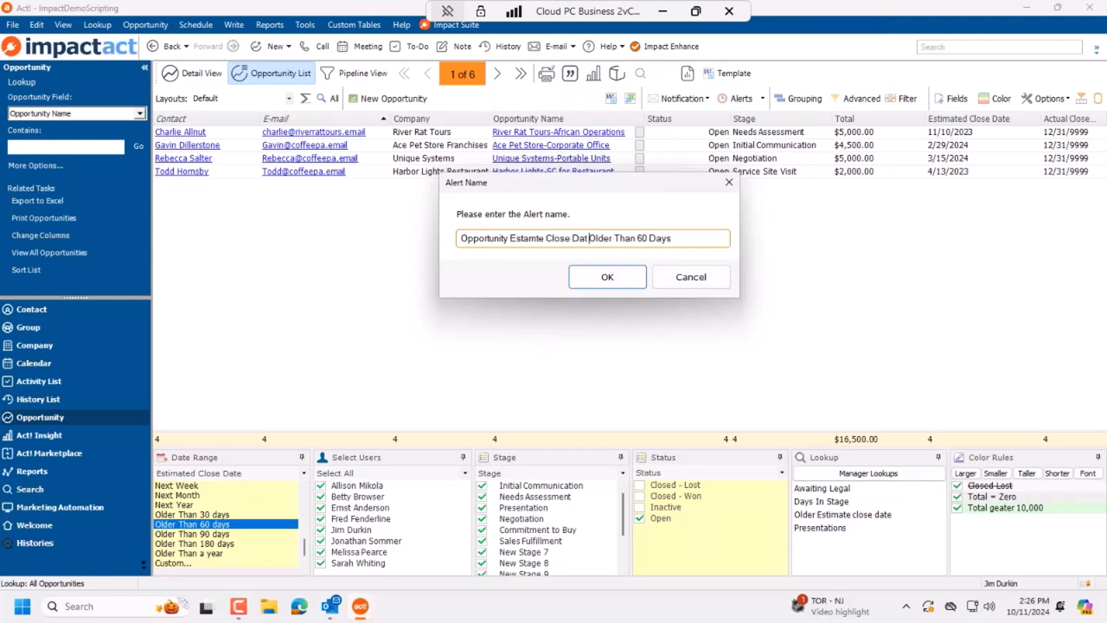
{"action": "left_click_drag", "start_coordinate": [509, 238], "coordinate": [460, 238]}
{"action": "left_click", "coordinate": [508, 239]}
{"action": "type", "text": "DEMO"}
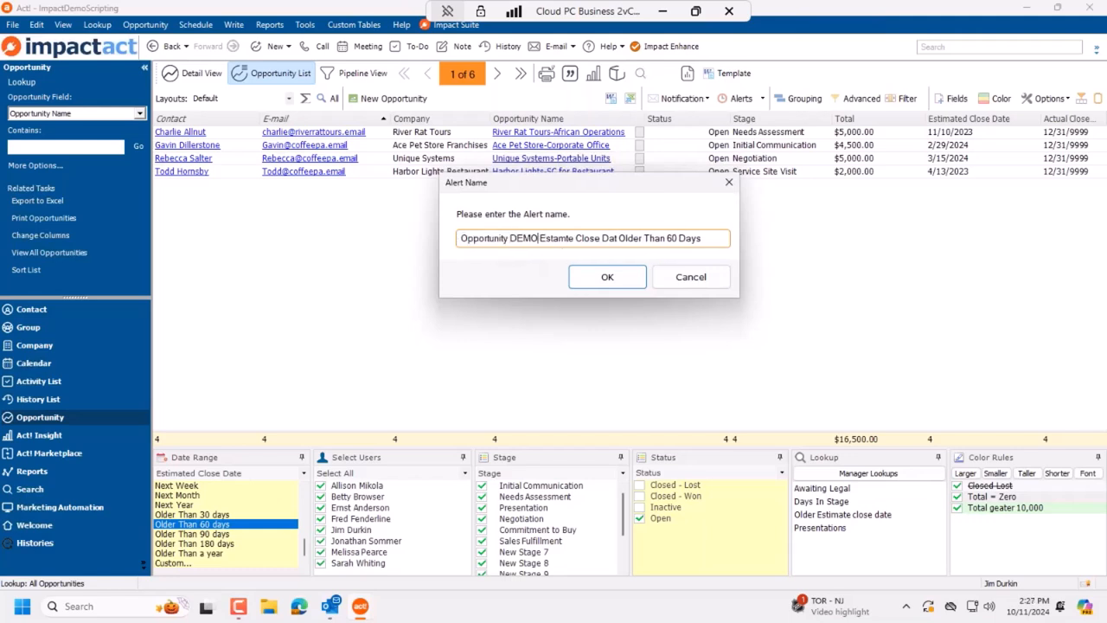
{"action": "double_click", "coordinate": [557, 238]}
{"action": "type", "text": "Est"}
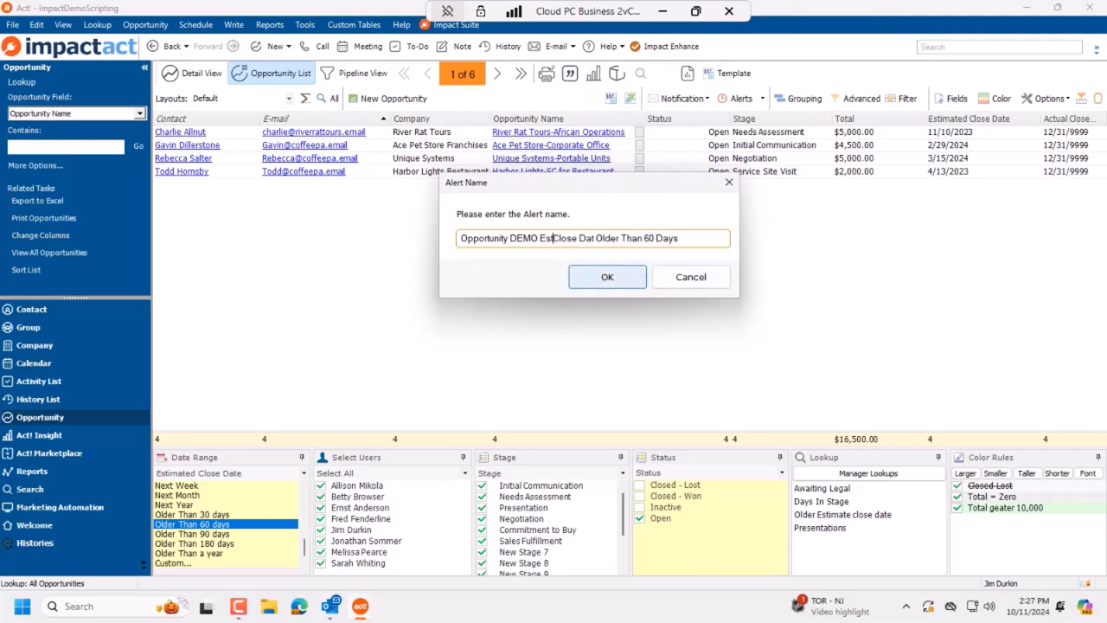
{"action": "left_click", "coordinate": [630, 280]}
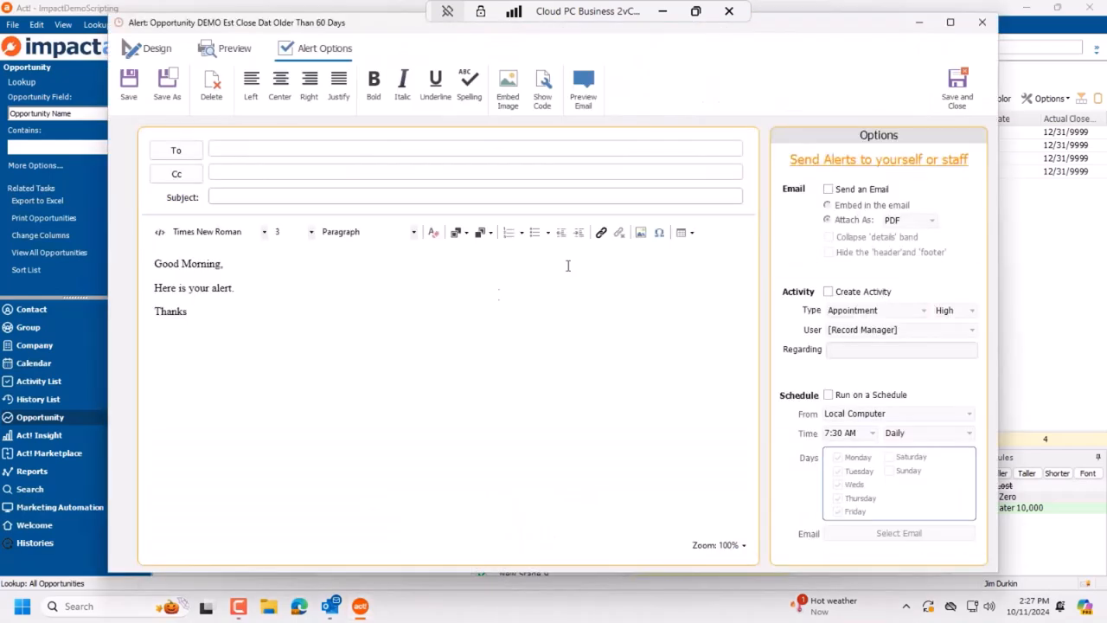
Step: Fix the greeting name in the alert body and replace the second line with 'are estmate close date older 60 day'
{"action": "left_click", "coordinate": [224, 266]}
{"action": "type", "text": "e"}
{"action": "key", "text": "BackSpace"}
{"action": "key", "text": "BackSpace"}
{"action": "type", "text": "oe,"}
{"action": "left_click_drag", "start_coordinate": [178, 288], "coordinate": [235, 289]}
{"action": "type", "text": "are est"}
{"action": "type", "text": "mate close date"}
{"action": "type", "text": " older "}
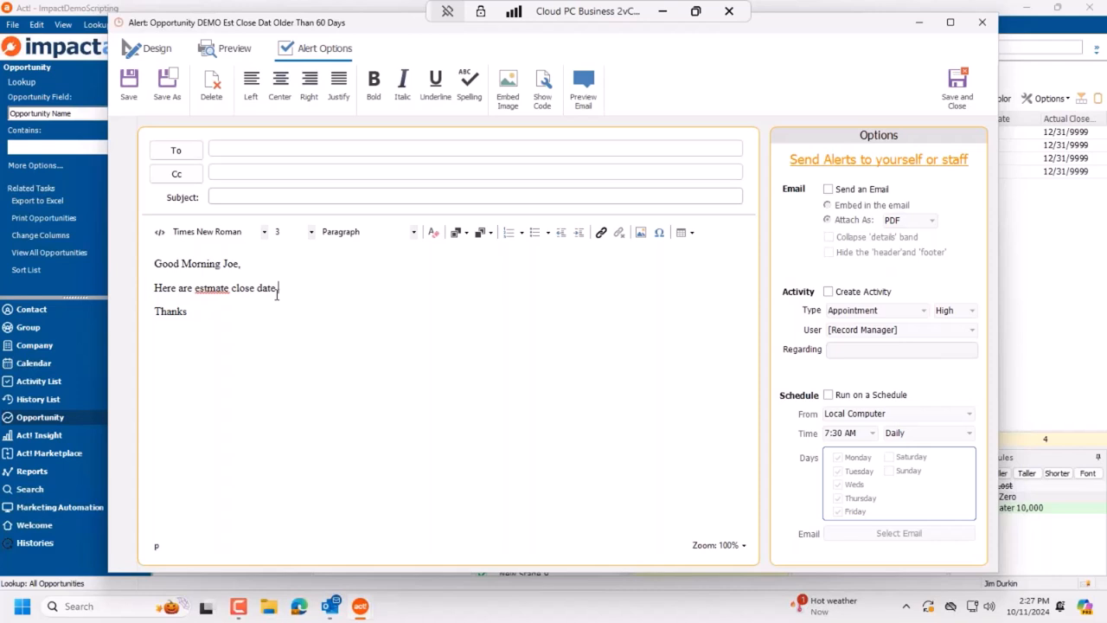
{"action": "type", "text": "60 day"}
Step: Address the alert to the sales mailbox and set the subject to 'Week Stale Report'
{"action": "left_click", "coordinate": [244, 147]}
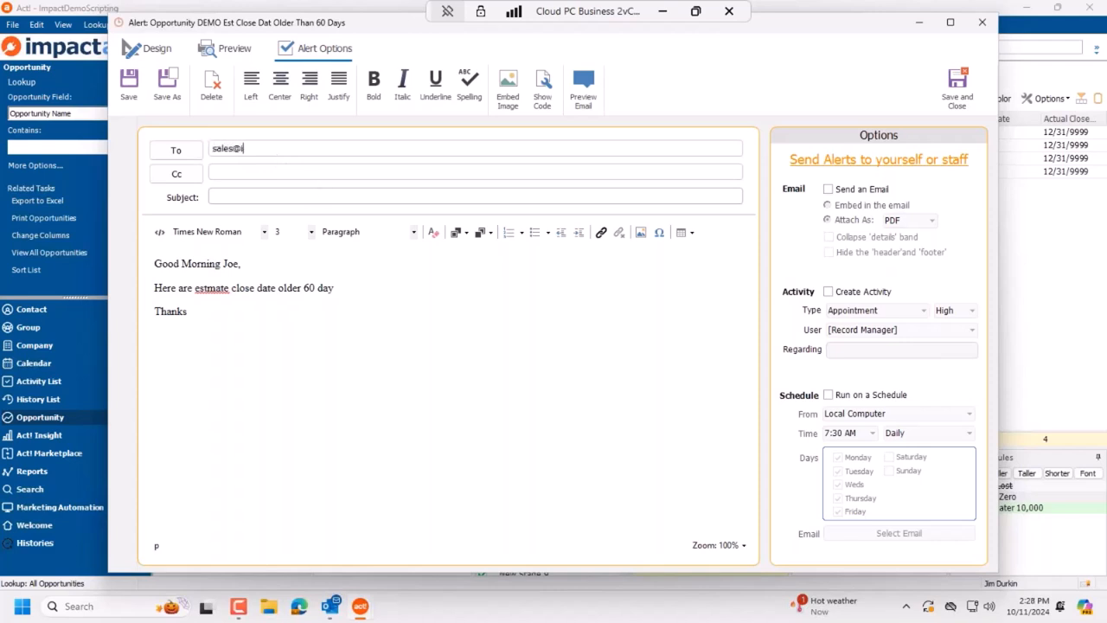
{"action": "key", "text": "Tab"}
{"action": "key", "text": "Tab"}
{"action": "left_click", "coordinate": [306, 197]}
{"action": "type", "text": "Week Stale Report"}
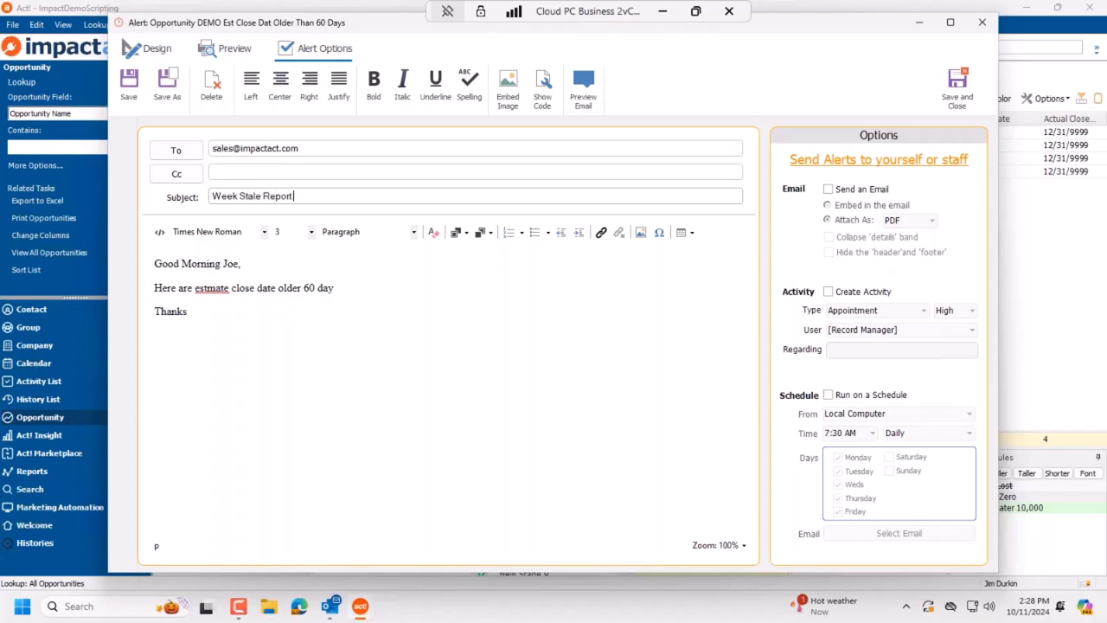
Step: Correct 'estmate' to 'estimate' from the spelling suggestions, then select all body text
{"action": "right_click", "coordinate": [216, 289]}
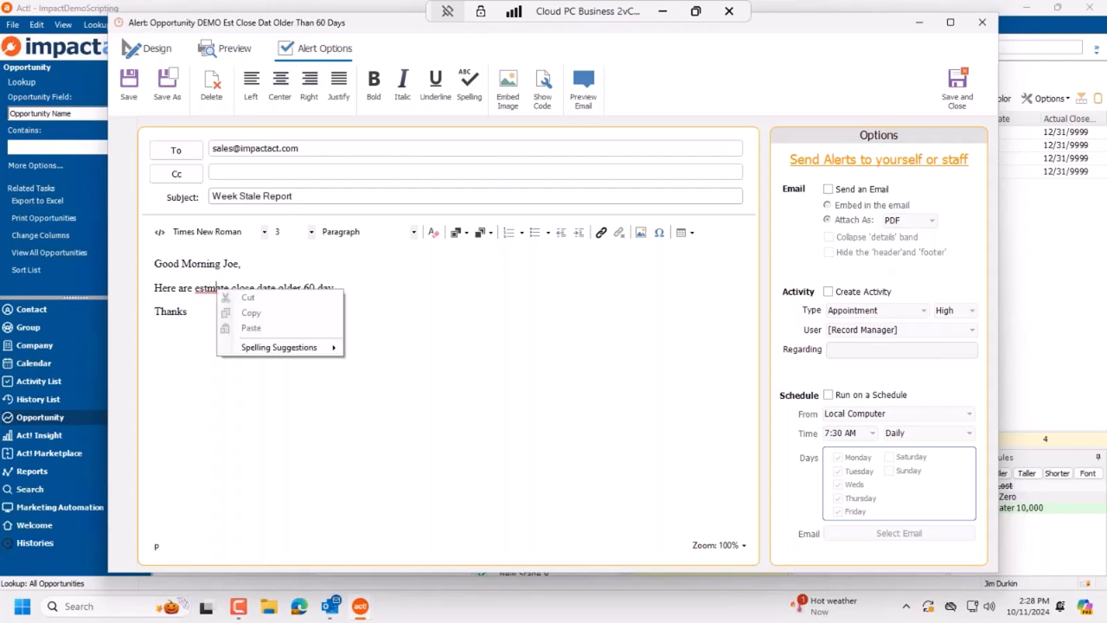
{"action": "mouse_move", "coordinate": [294, 347]}
{"action": "left_click", "coordinate": [430, 350]}
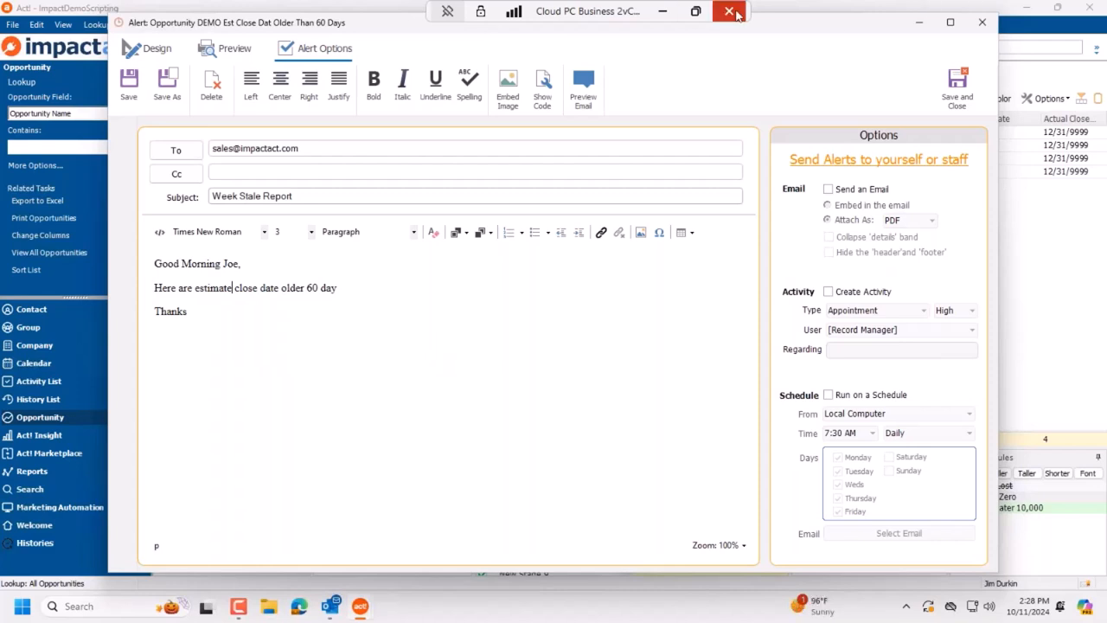
{"action": "key", "text": "ctrl+a"}
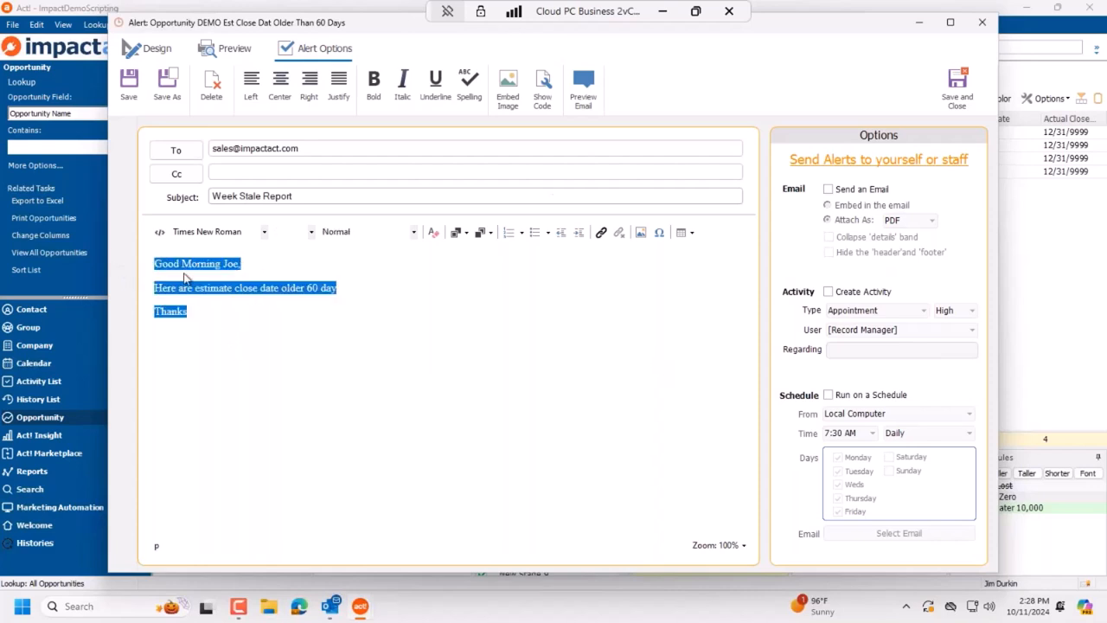
Step: Preview the alert report and move its window aside to compare with the Opportunity List
{"action": "left_click", "coordinate": [231, 52]}
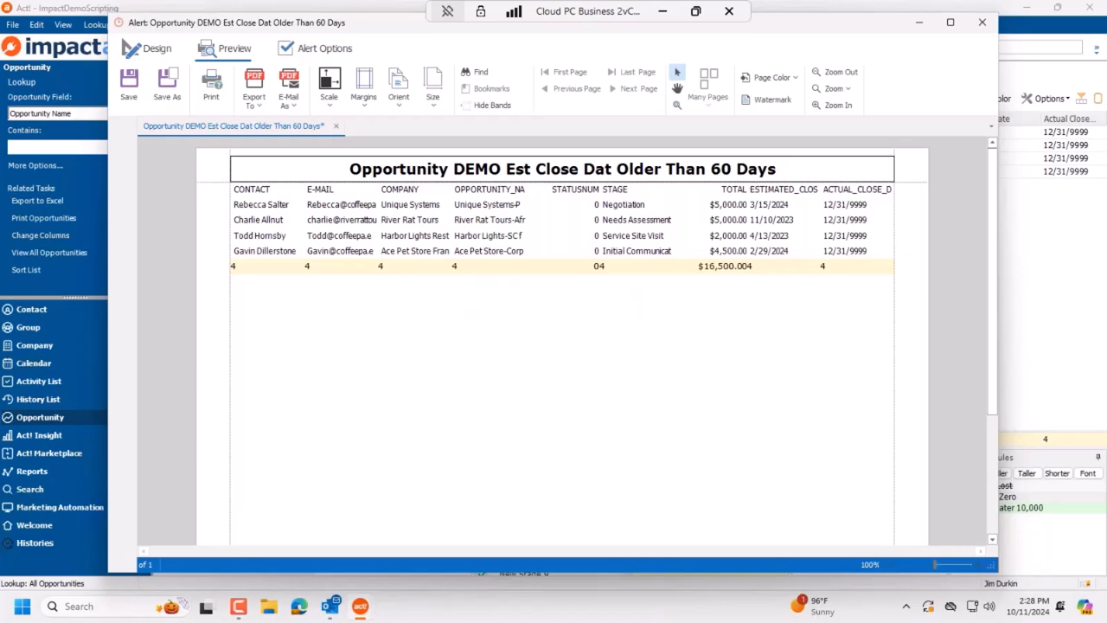
{"action": "left_click_drag", "start_coordinate": [781, 24], "coordinate": [816, 227]}
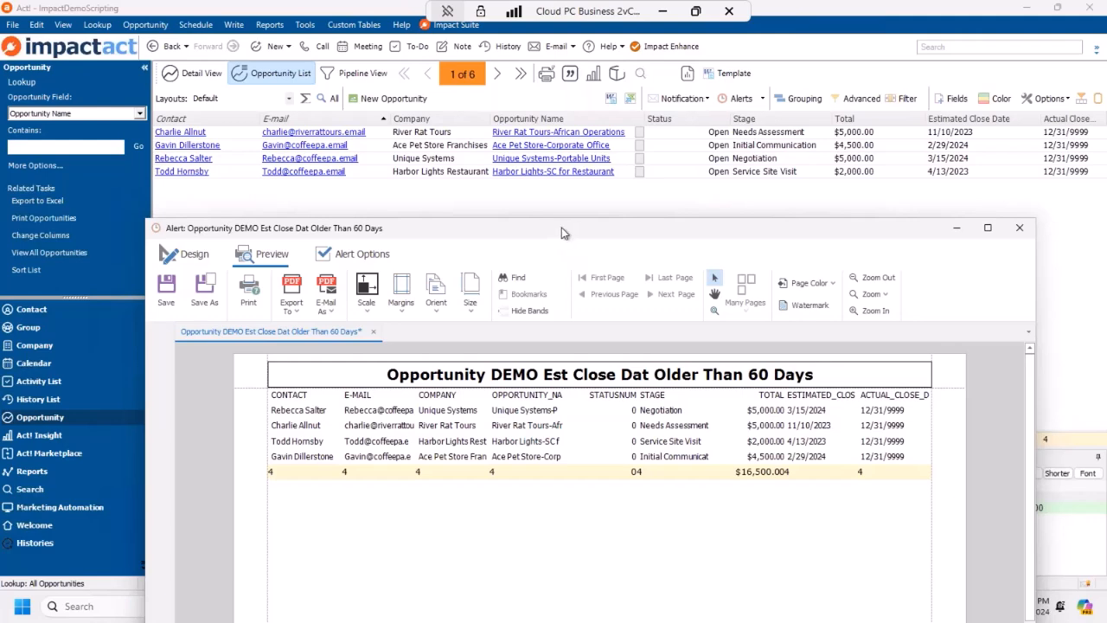
{"action": "left_click_drag", "start_coordinate": [561, 232], "coordinate": [951, 265]}
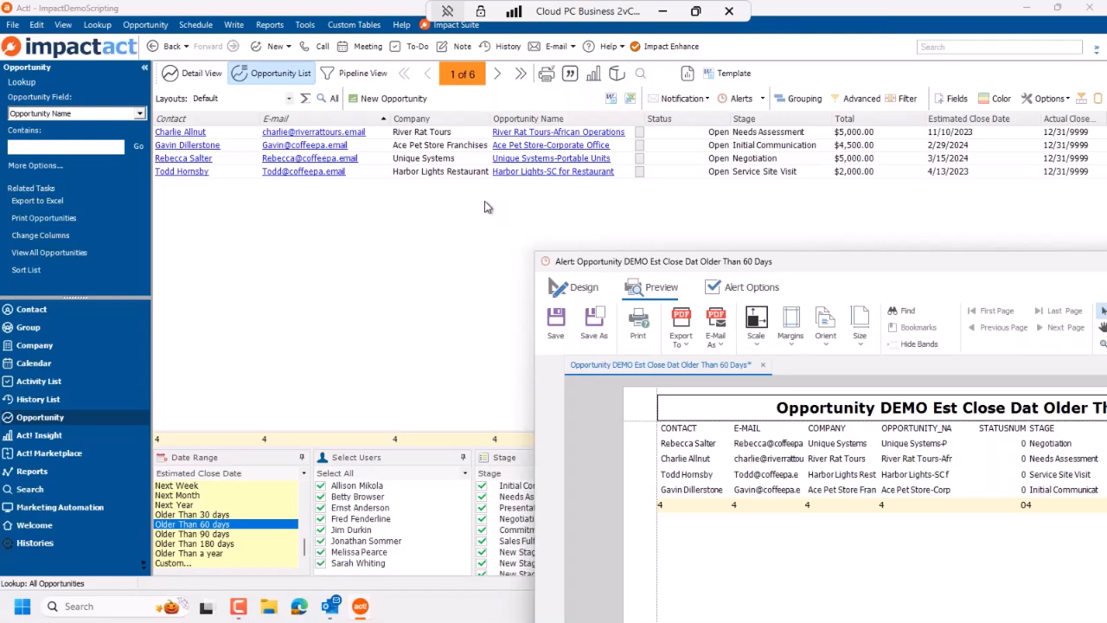
Step: Turn on Send an Email and attach the report as Excel instead of PDF
{"action": "left_click", "coordinate": [750, 288]}
{"action": "left_click_drag", "start_coordinate": [783, 258], "coordinate": [557, 174]}
{"action": "double_click", "coordinate": [477, 302]}
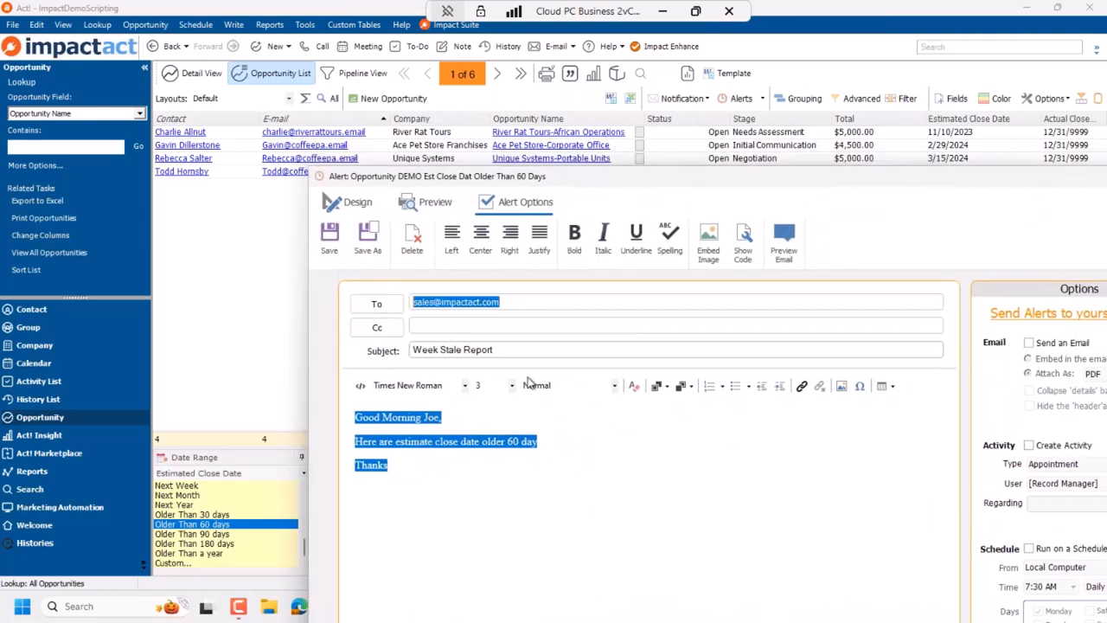
{"action": "left_click_drag", "start_coordinate": [793, 184], "coordinate": [619, 54]}
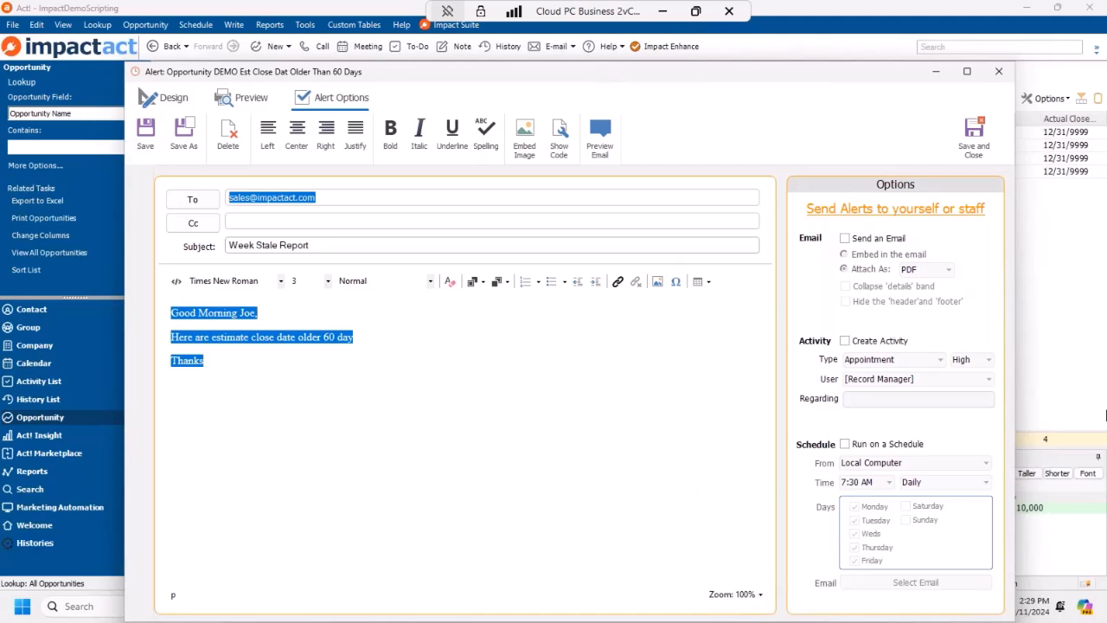
{"action": "left_click", "coordinate": [844, 238]}
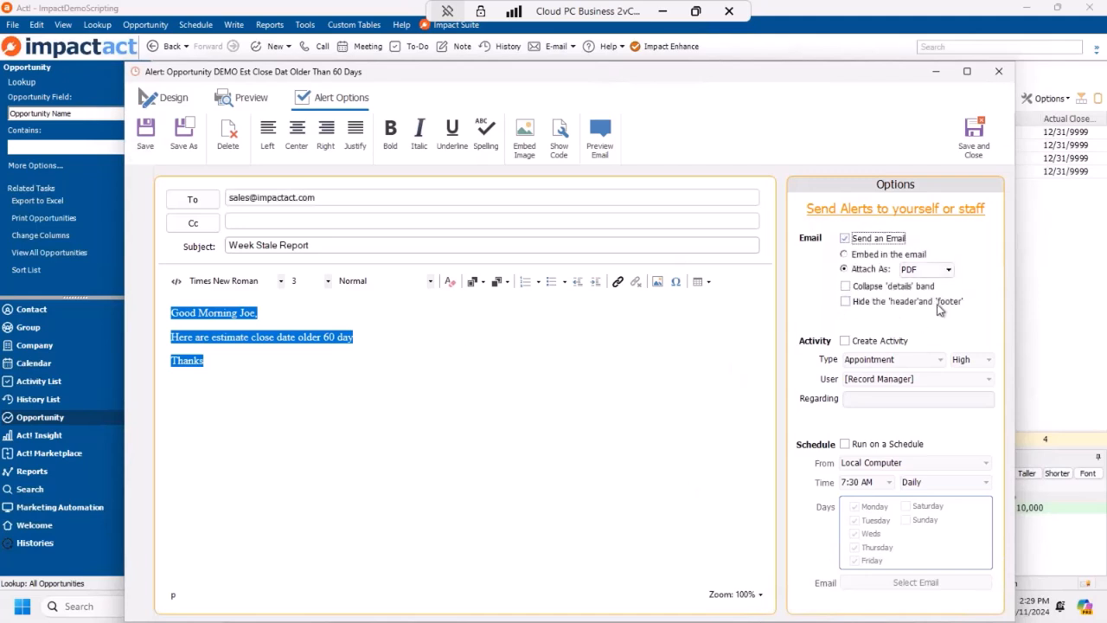
{"action": "left_click", "coordinate": [930, 272]}
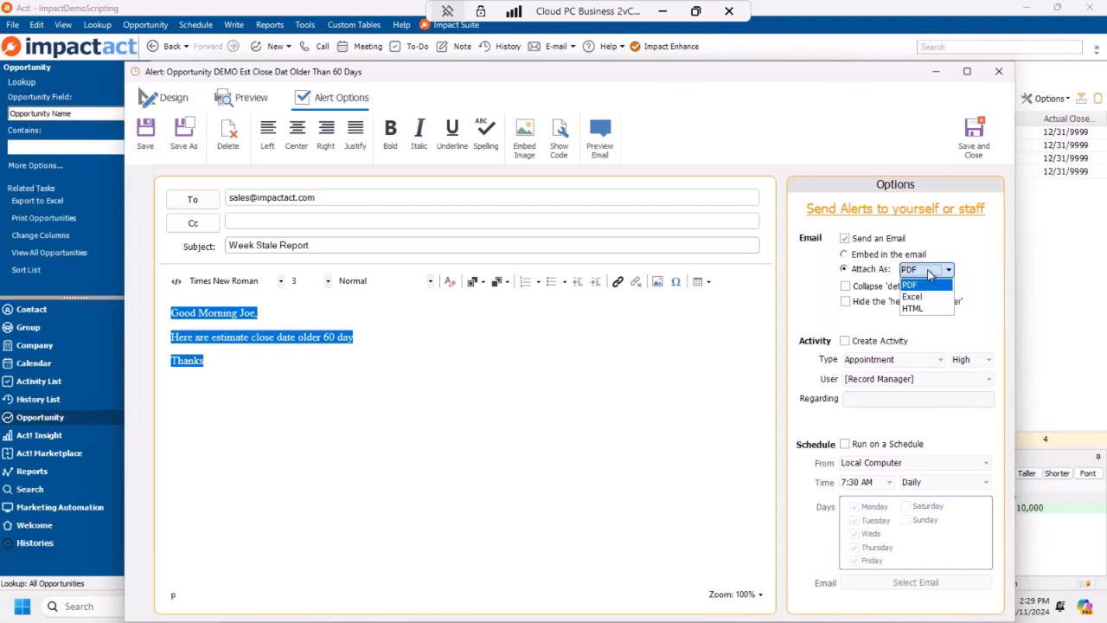
{"action": "left_click", "coordinate": [928, 298]}
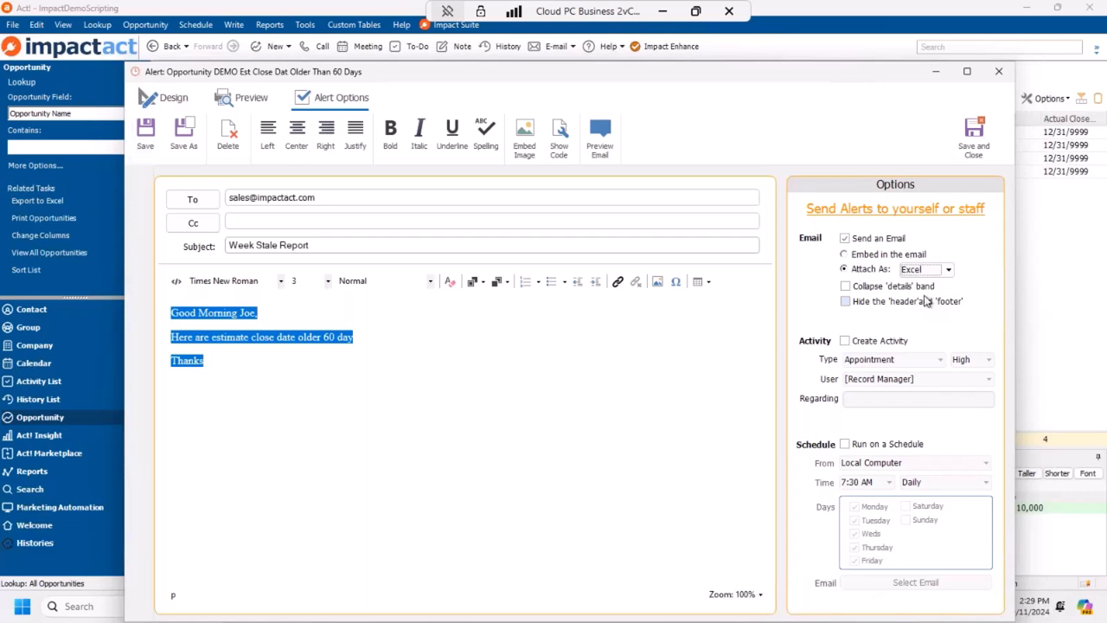
Step: Switch the alert's report attachment format from Excel to PDF
{"action": "left_click_drag", "start_coordinate": [667, 77], "coordinate": [631, 78]}
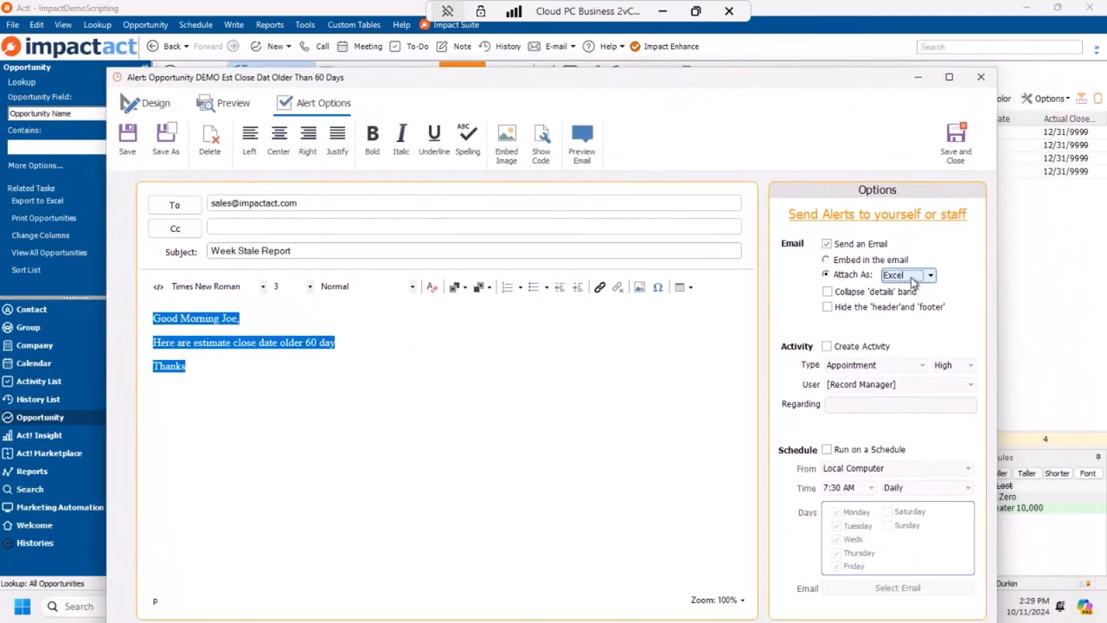
{"action": "left_click", "coordinate": [912, 276]}
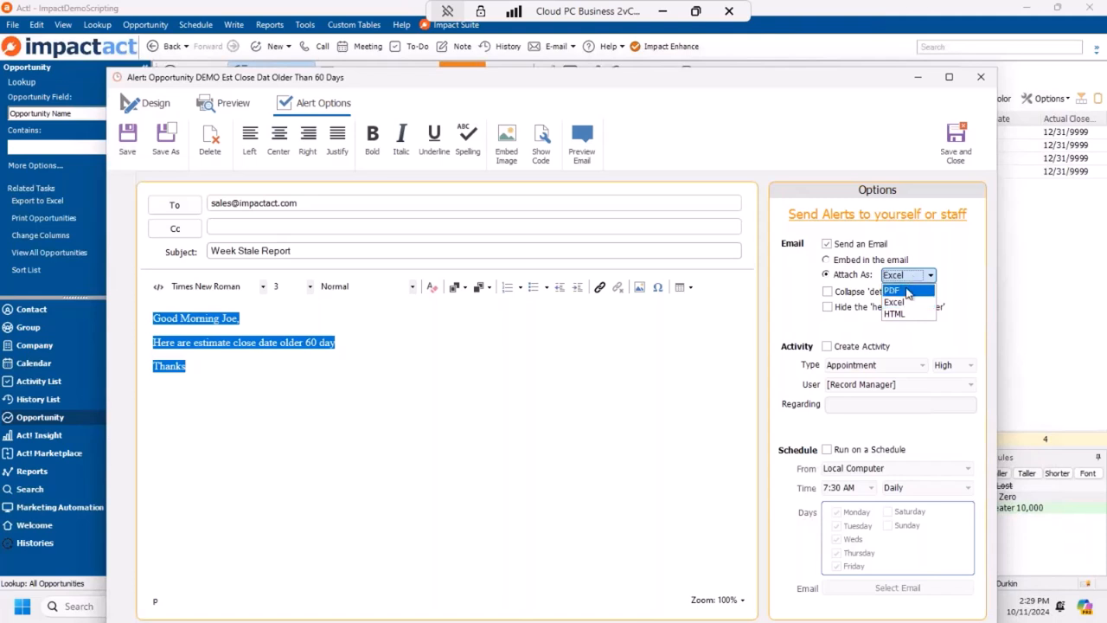
{"action": "left_click", "coordinate": [910, 291]}
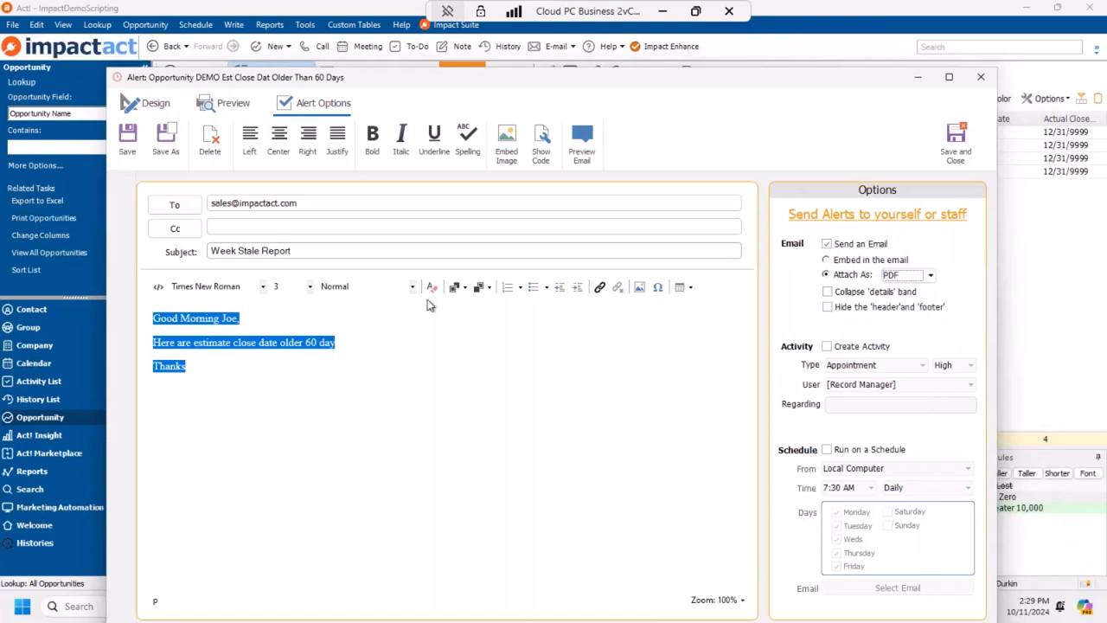
{"action": "left_click_drag", "start_coordinate": [679, 85], "coordinate": [697, 63]}
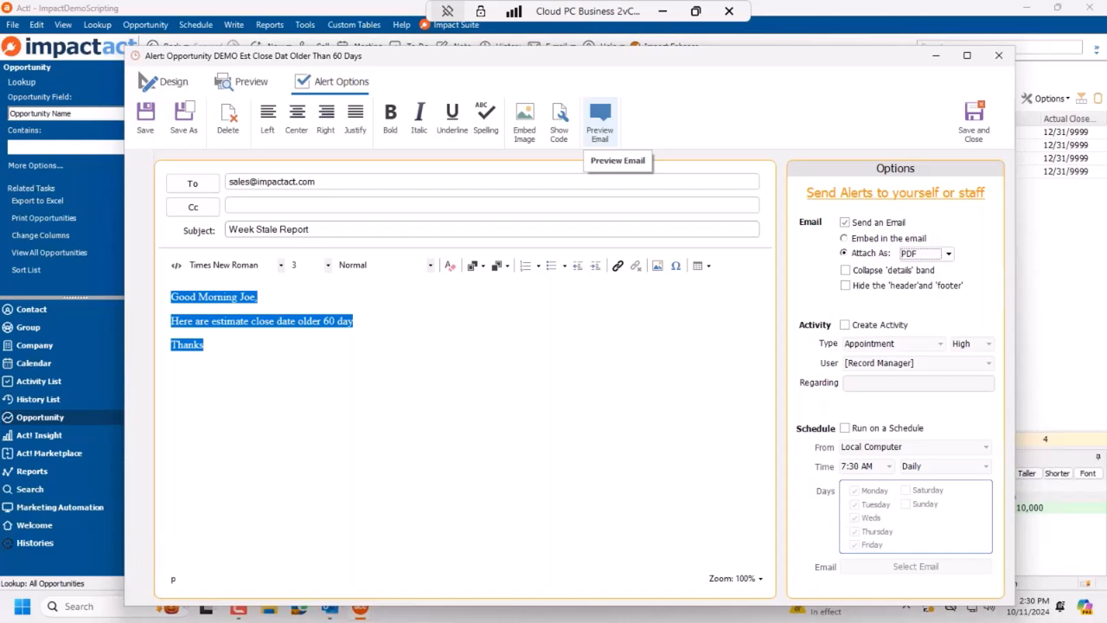
Step: Open the PDF report attached to the Outlook preview email and shrink its viewer window
{"action": "left_click_drag", "start_coordinate": [620, 60], "coordinate": [610, 34]}
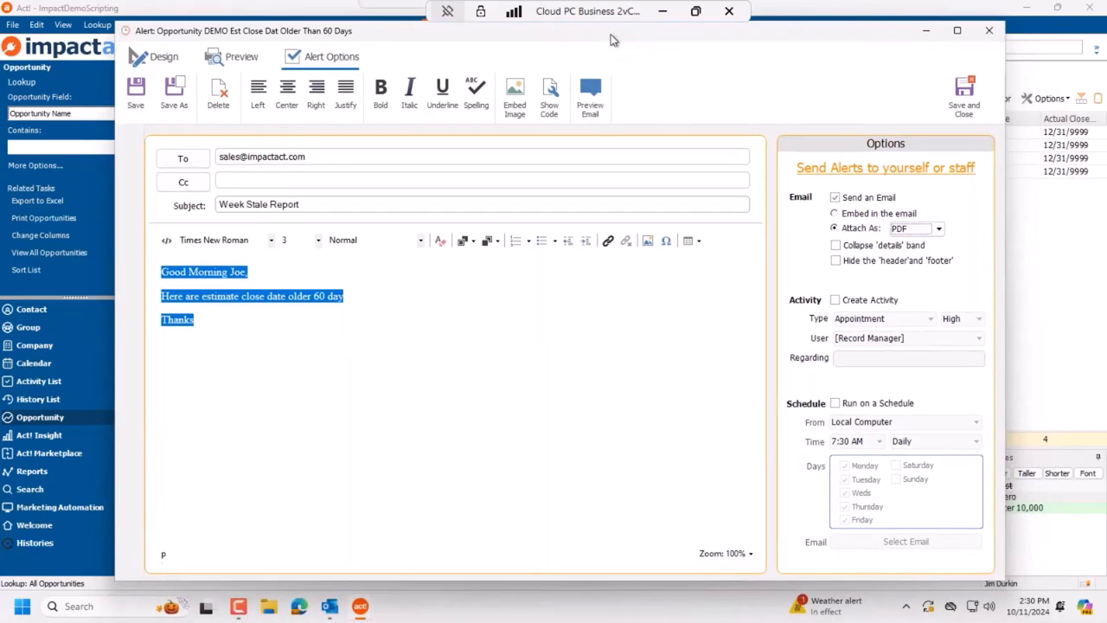
{"action": "mouse_move", "coordinate": [337, 612]}
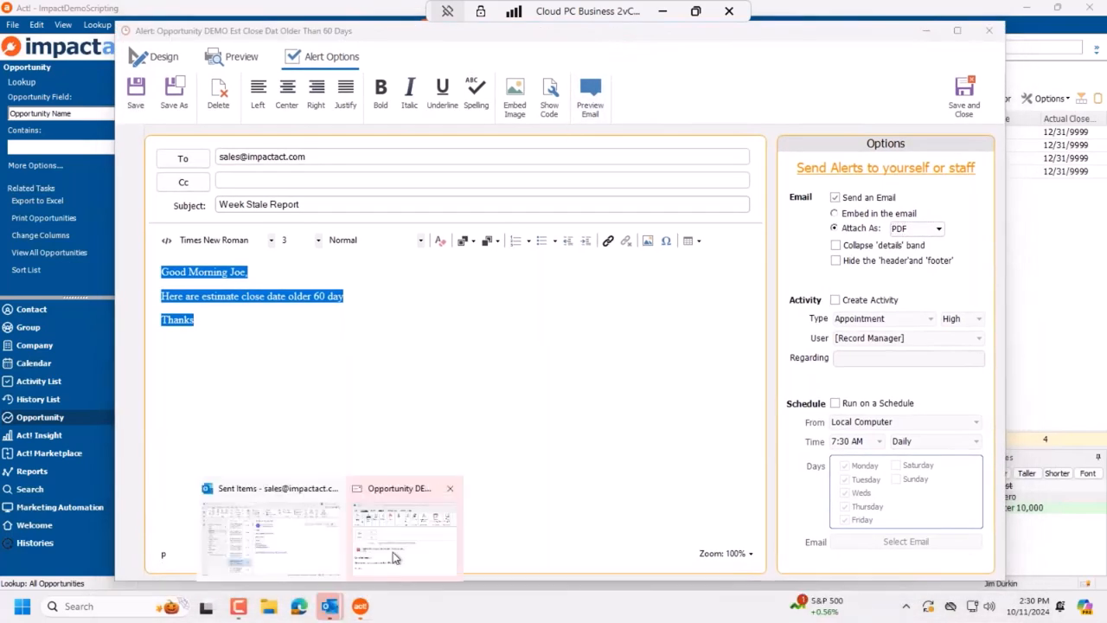
{"action": "left_click", "coordinate": [392, 558]}
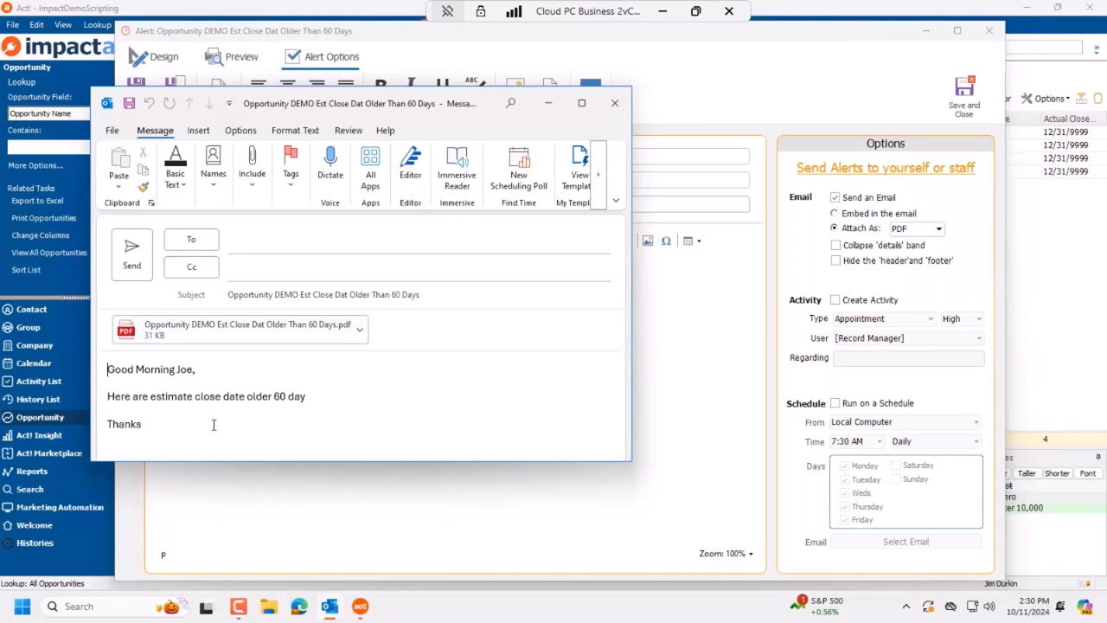
{"action": "left_click", "coordinate": [359, 330]}
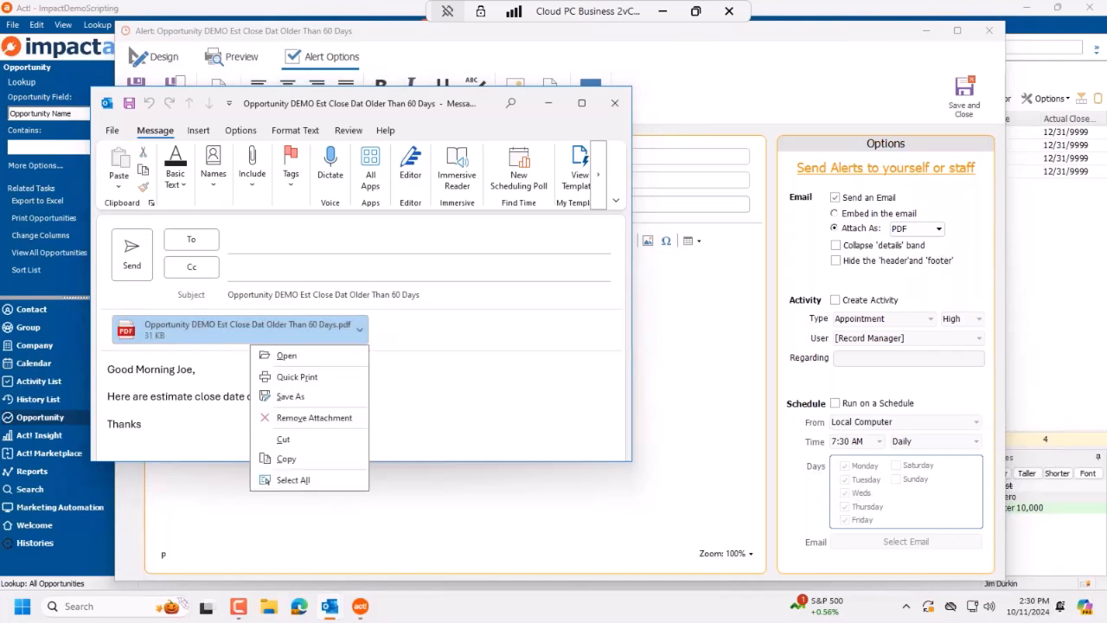
{"action": "left_click", "coordinate": [286, 355]}
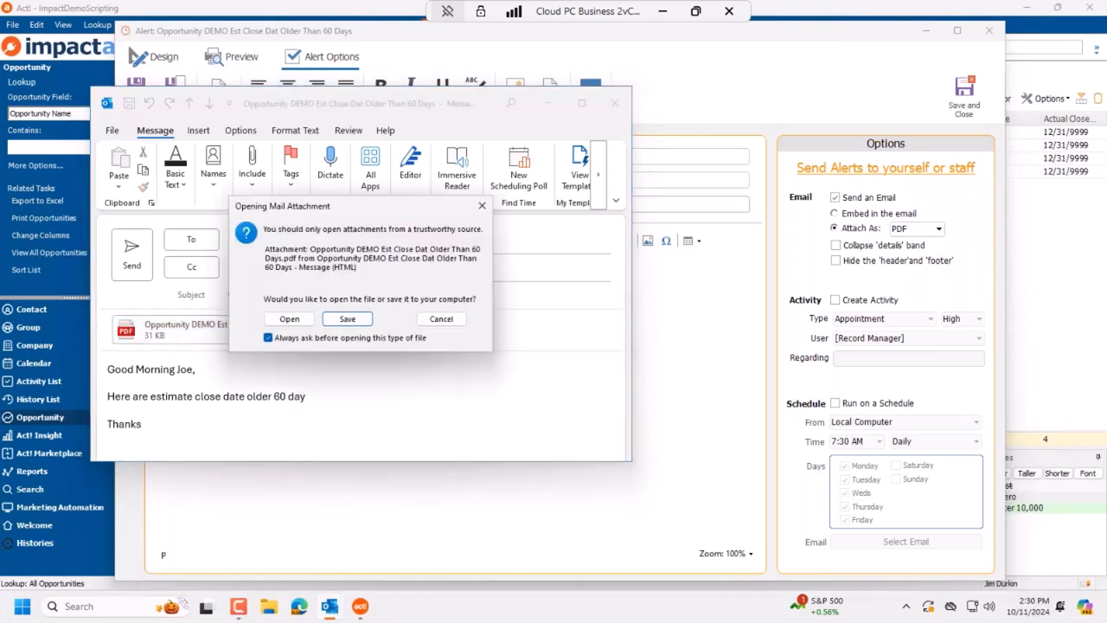
{"action": "left_click", "coordinate": [293, 320]}
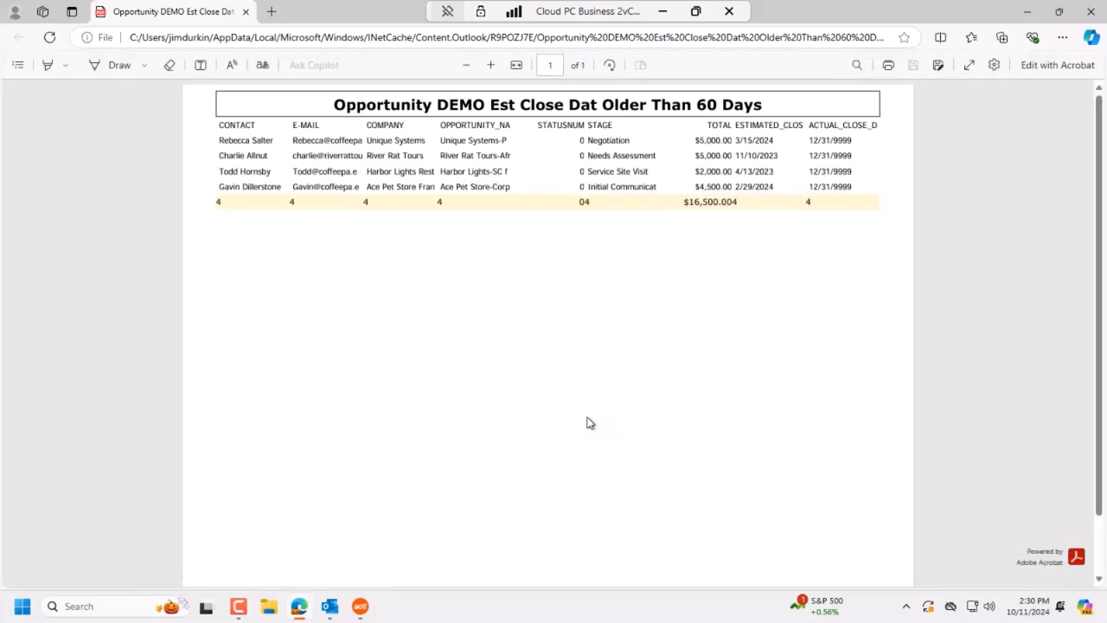
{"action": "left_click_drag", "start_coordinate": [867, 10], "coordinate": [778, 371]}
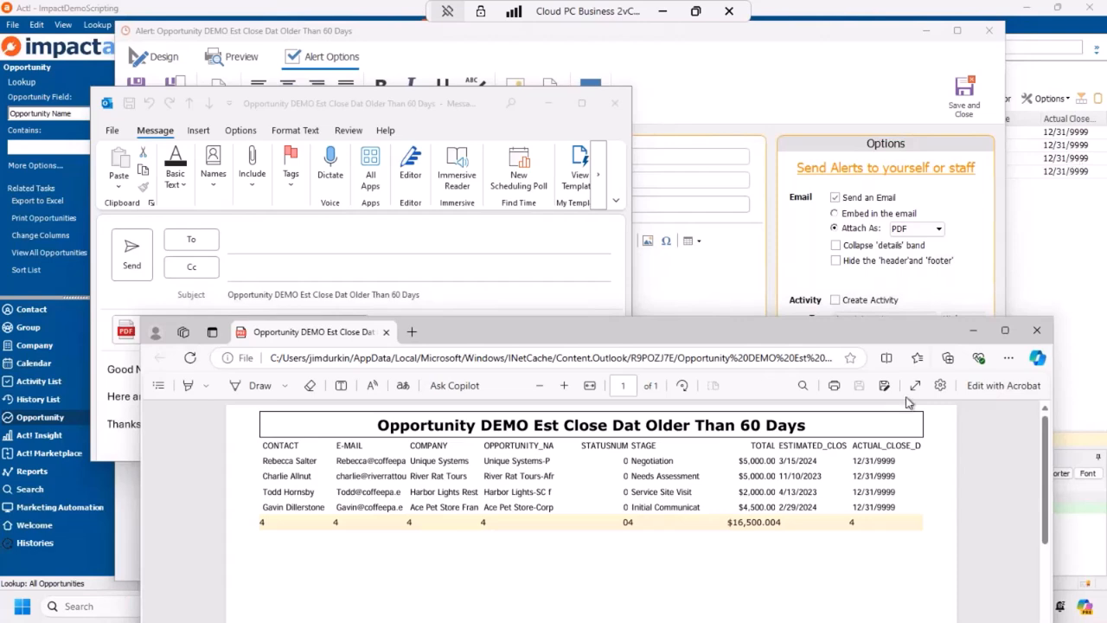
Step: Close the Act! alert editor without saving changes
{"action": "left_click", "coordinate": [1035, 173]}
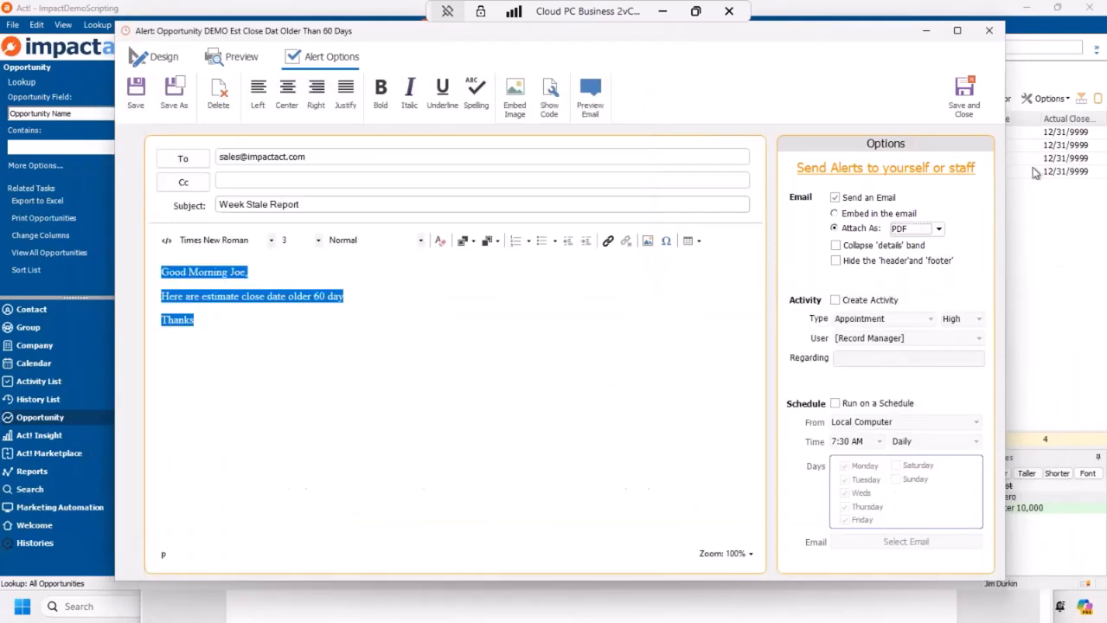
{"action": "left_click", "coordinate": [989, 31]}
{"action": "left_click", "coordinate": [563, 351]}
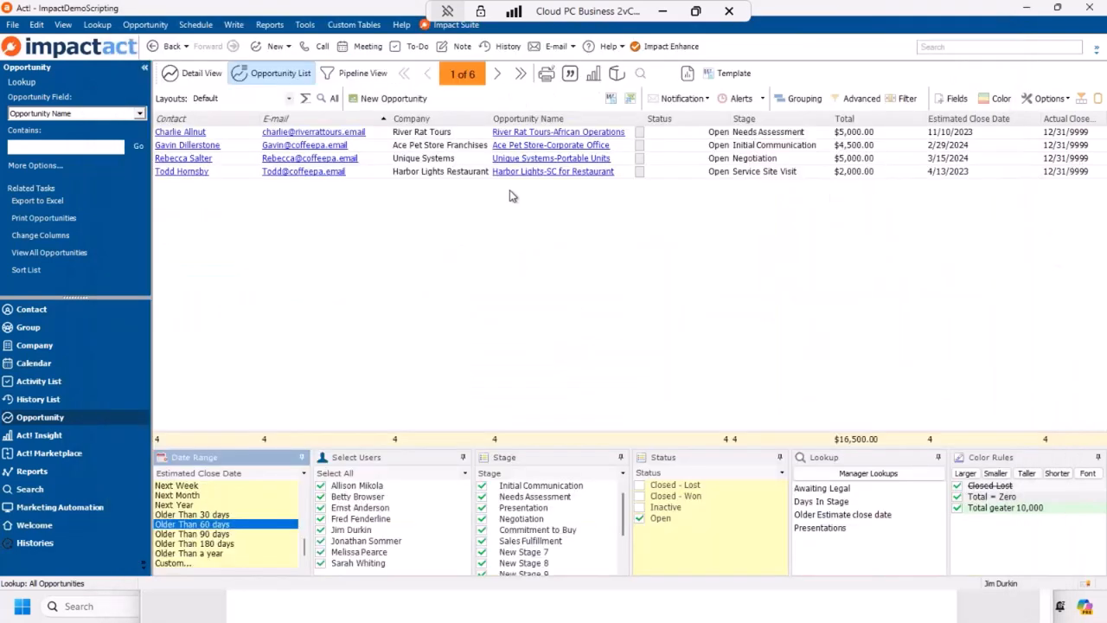
Step: Close the PDF report and discard the Outlook preview message unsaved, returning to Act!
{"action": "left_click", "coordinate": [354, 609]}
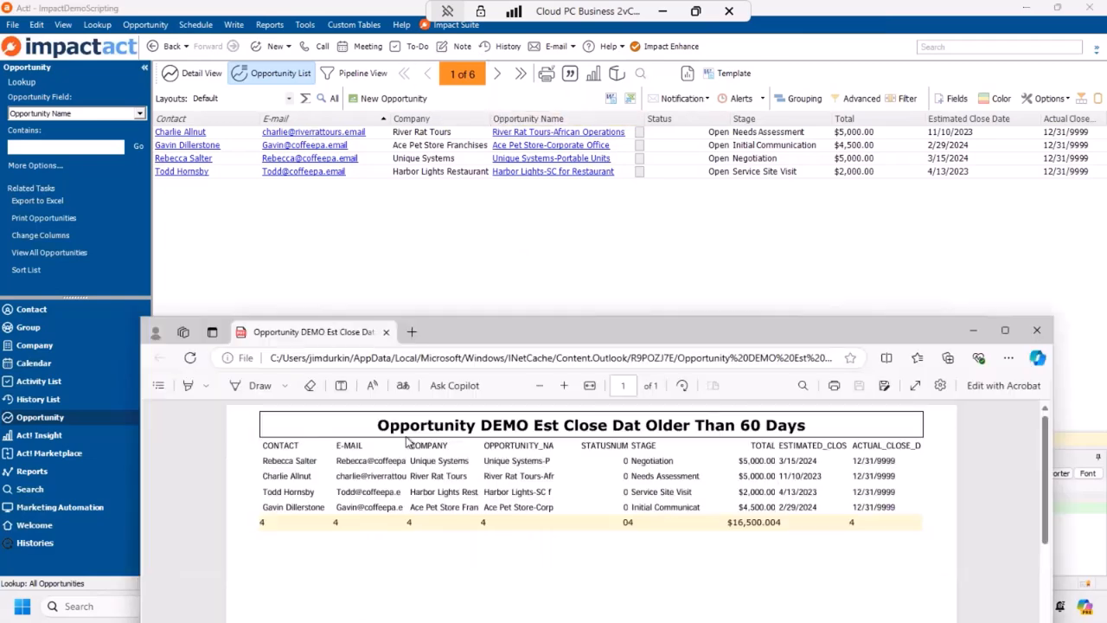
{"action": "left_click_drag", "start_coordinate": [500, 315], "coordinate": [460, 125]}
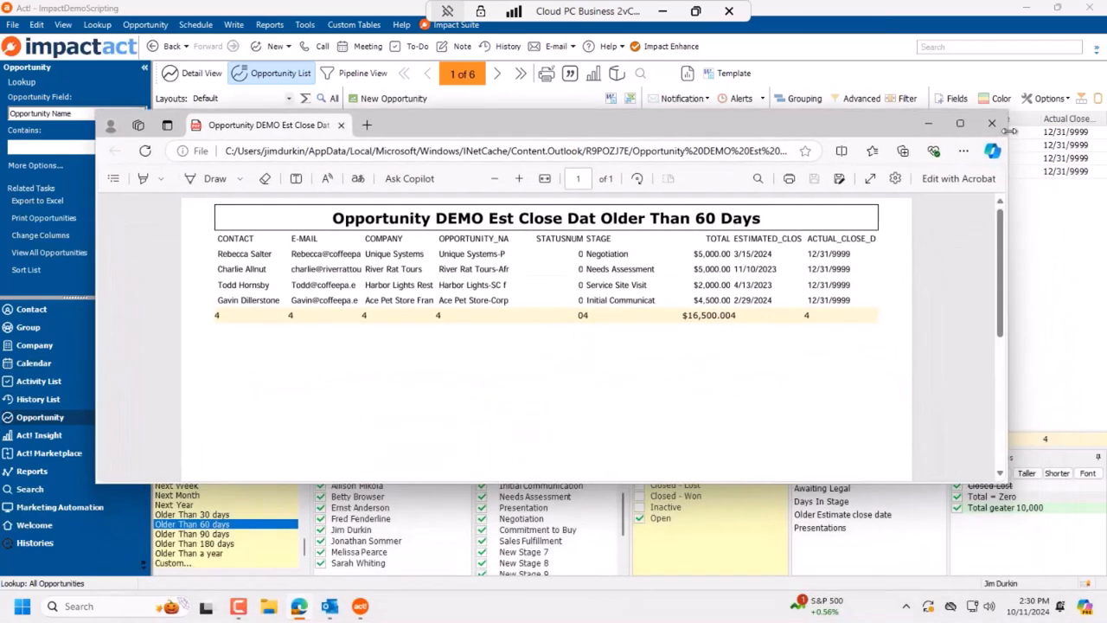
{"action": "left_click", "coordinate": [994, 124]}
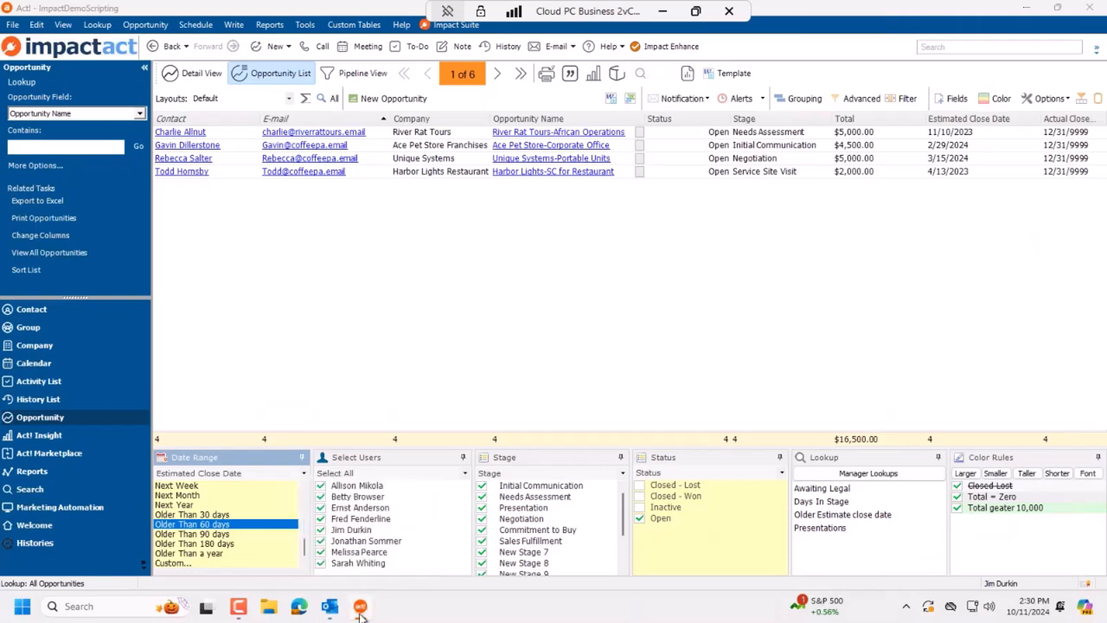
{"action": "left_click", "coordinate": [361, 606]}
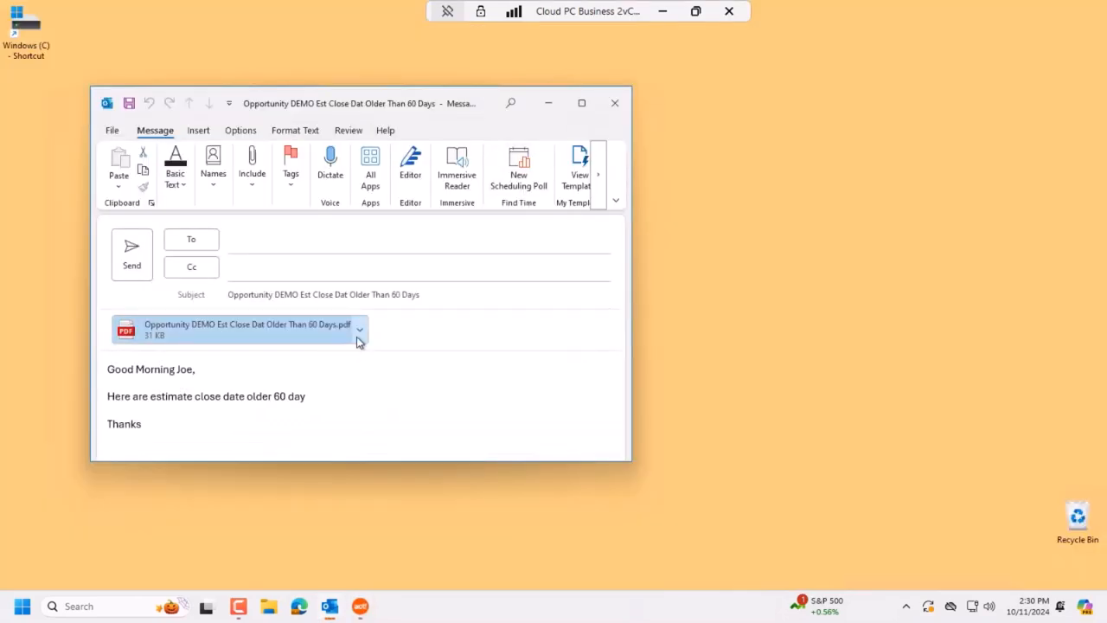
{"action": "left_click", "coordinate": [615, 105]}
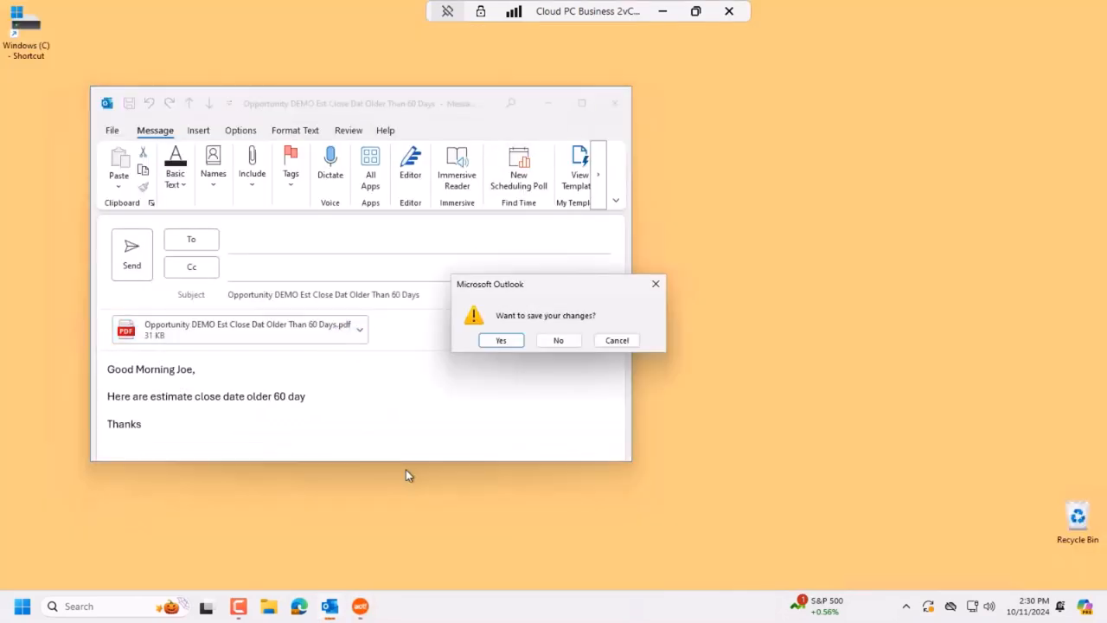
{"action": "left_click", "coordinate": [563, 341]}
{"action": "left_click", "coordinate": [361, 606]}
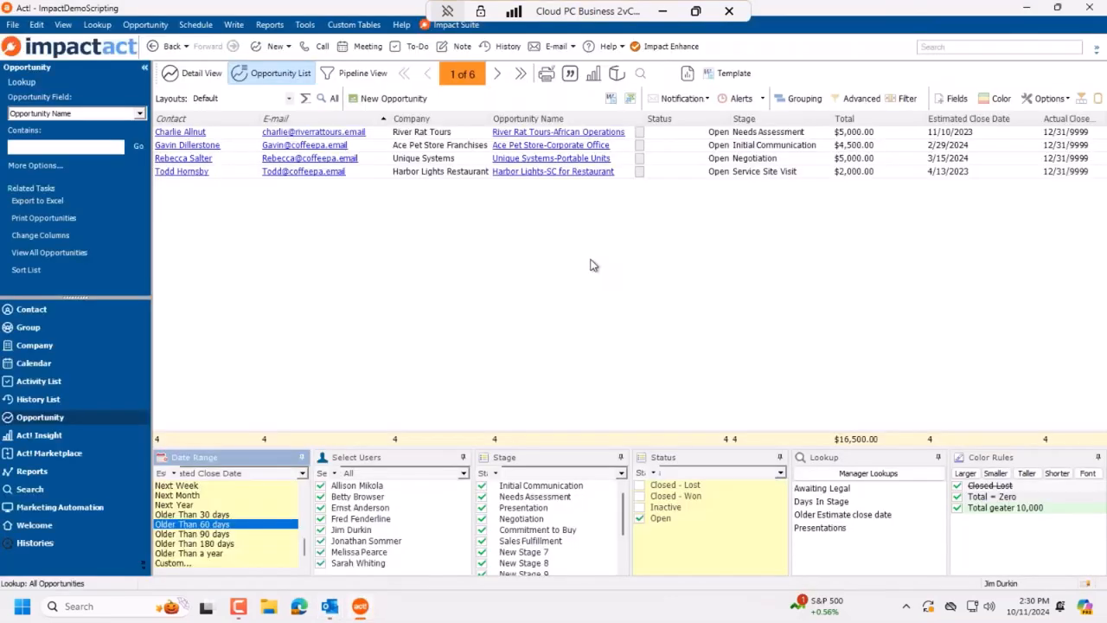
Step: Reopen the Older Than 60 Days alert and set its report to embed in the email body
{"action": "left_click", "coordinate": [764, 100]}
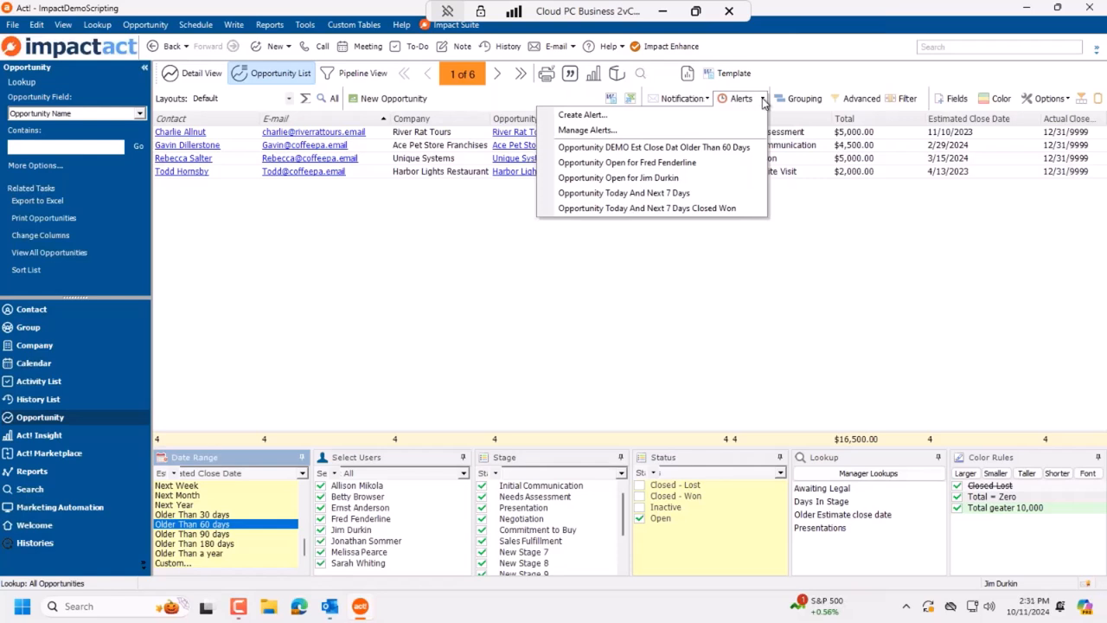
{"action": "left_click", "coordinate": [637, 149]}
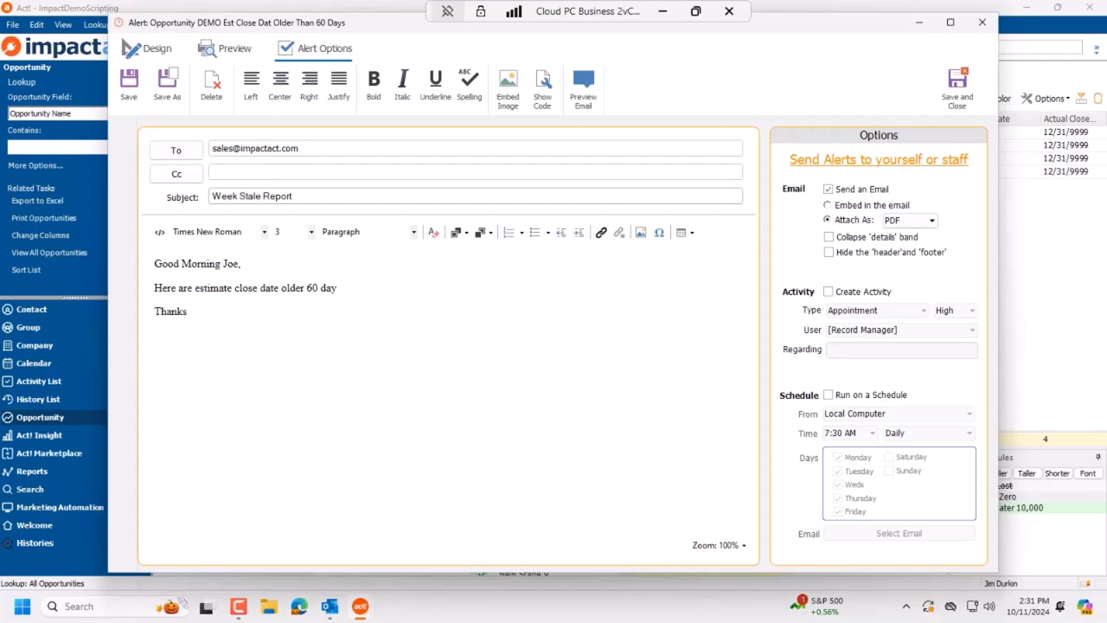
{"action": "left_click", "coordinate": [859, 208]}
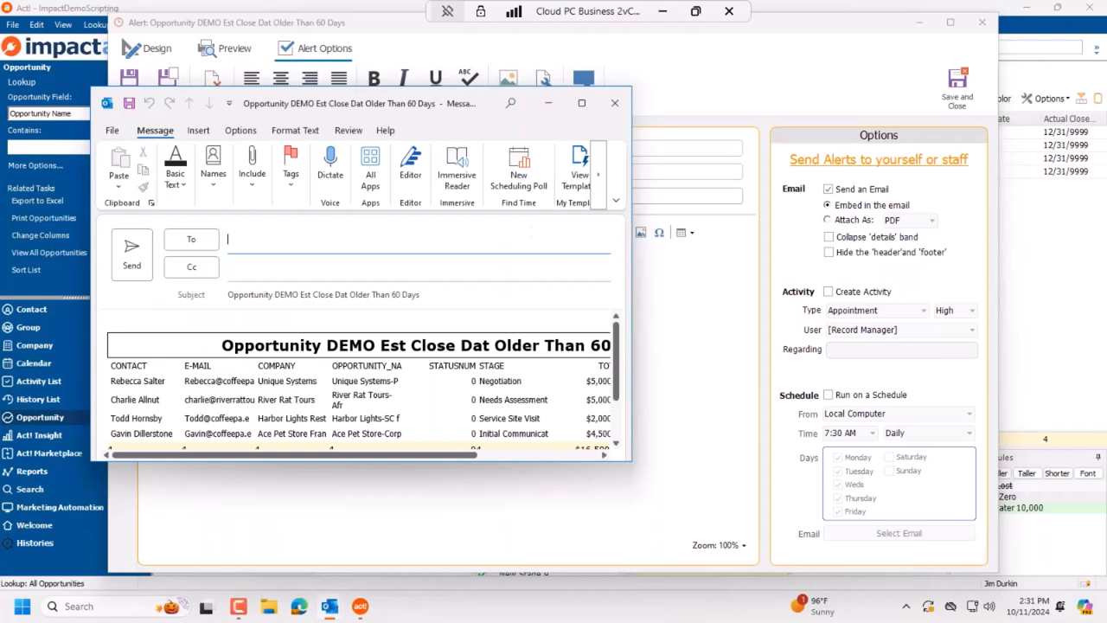
Step: Maximize the preview message, select its body to inspect the embedded table, then discard it
{"action": "left_click", "coordinate": [581, 103]}
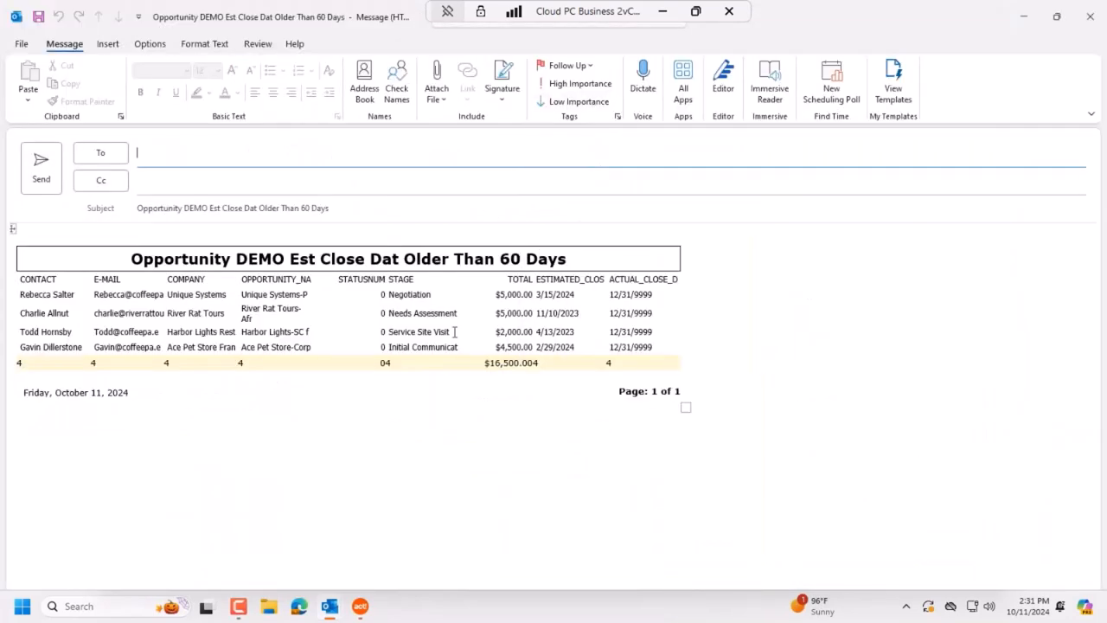
{"action": "left_click", "coordinate": [800, 427]}
{"action": "key", "text": "ctrl+a"}
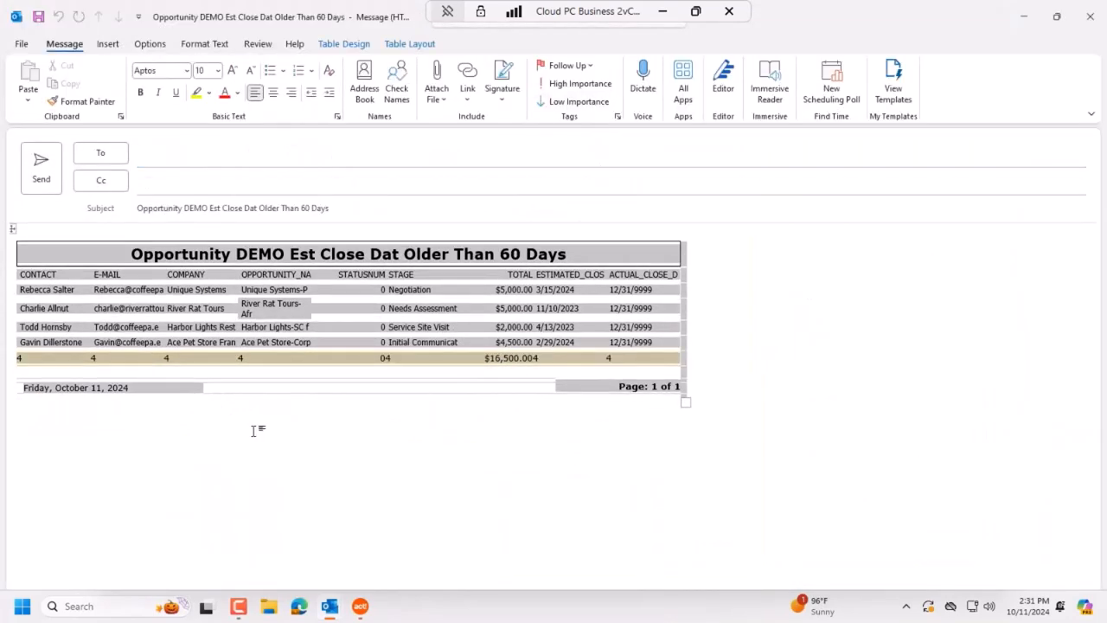
{"action": "left_click", "coordinate": [255, 430]}
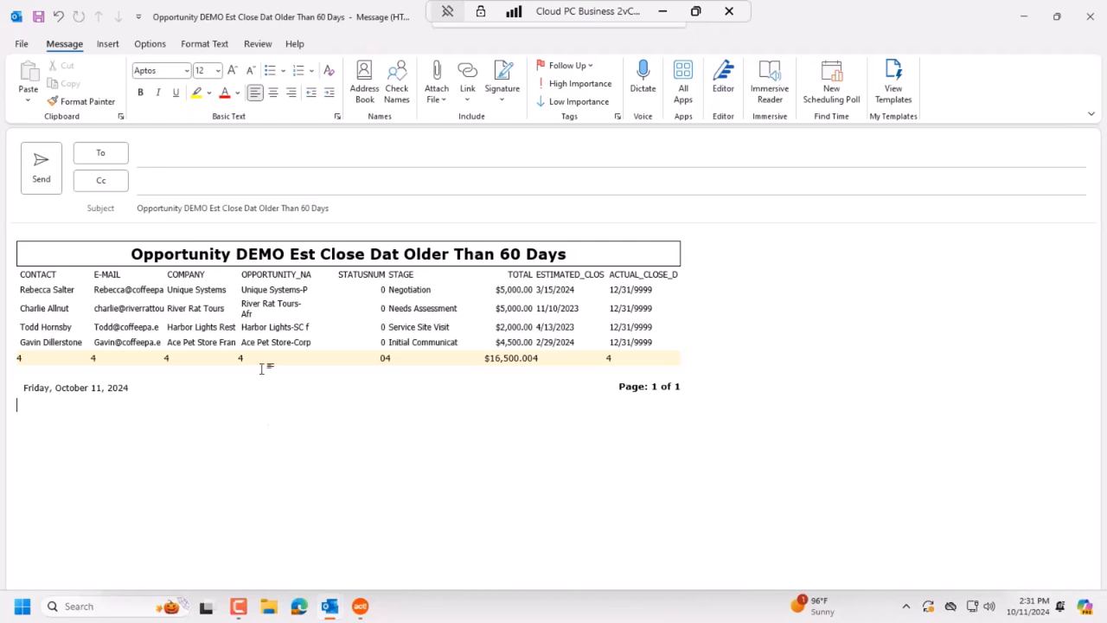
{"action": "left_click", "coordinate": [1092, 24]}
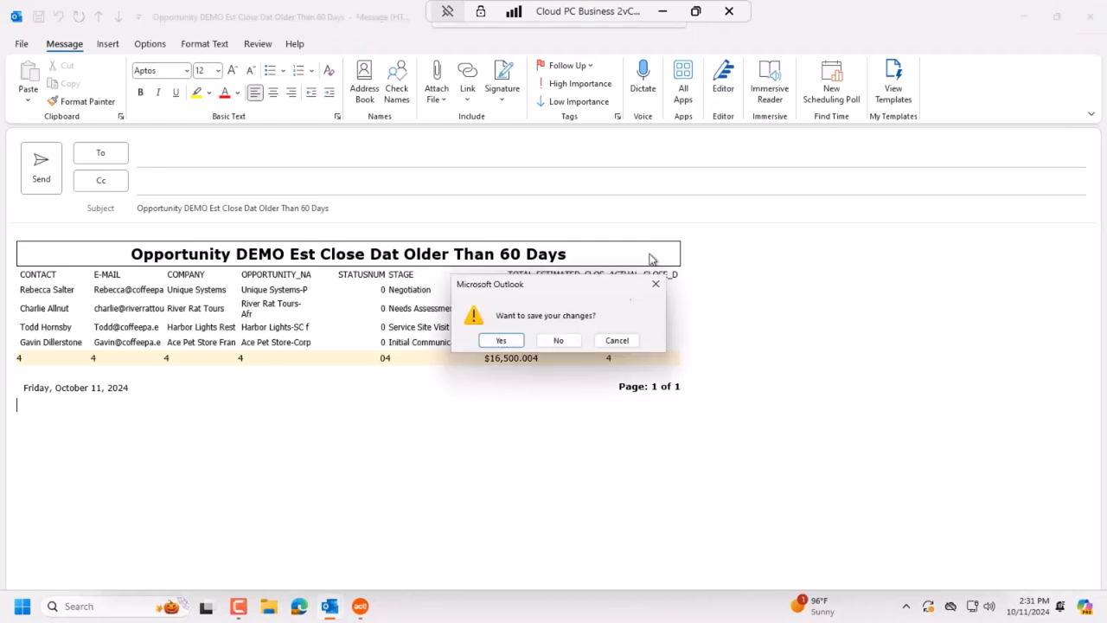
{"action": "left_click", "coordinate": [559, 343]}
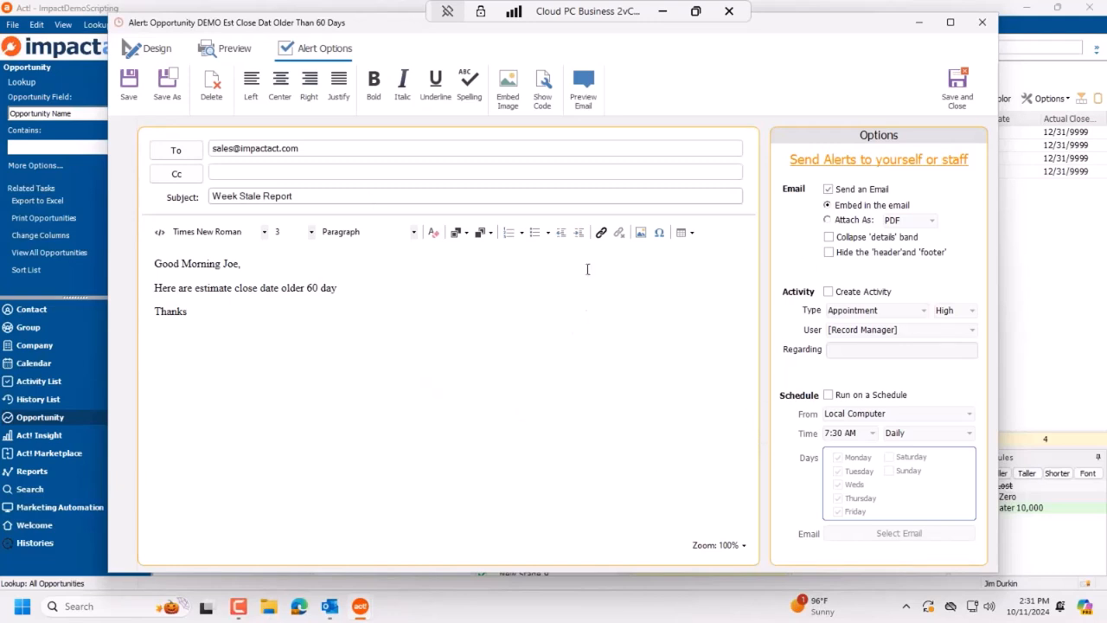
Step: Hide the embedded report's header and footer, leaving the details band uncollapsed
{"action": "left_click", "coordinate": [829, 238]}
{"action": "left_click", "coordinate": [830, 238]}
{"action": "left_click", "coordinate": [829, 254]}
{"action": "left_click", "coordinate": [830, 238]}
Step: Preview the alert email in Outlook, check the table, and discard the message unsaved
{"action": "mouse_move", "coordinate": [338, 612]}
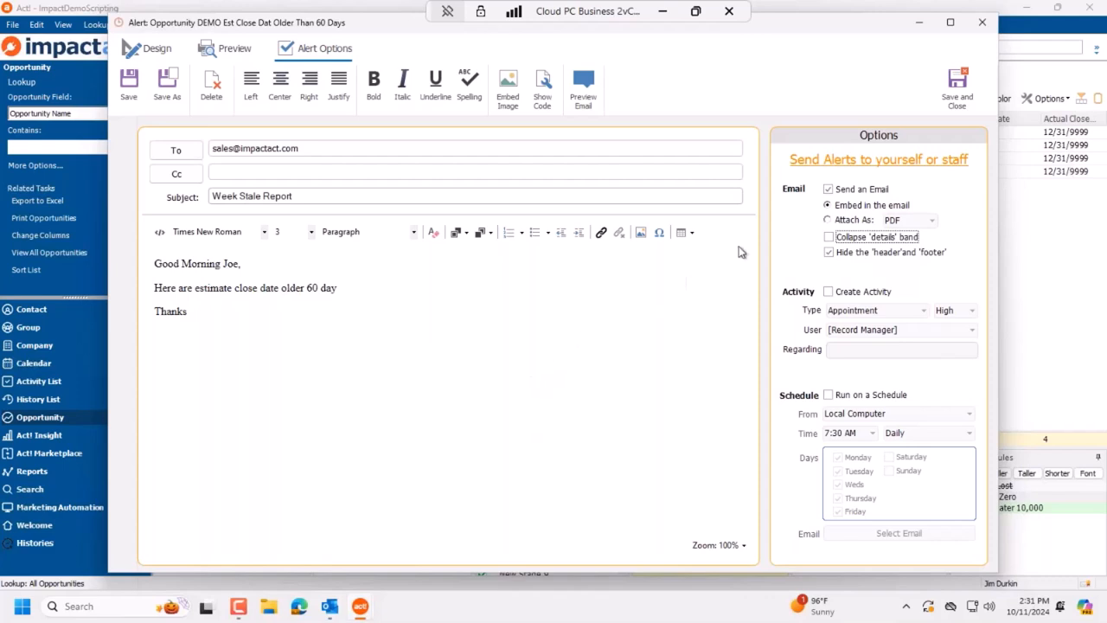
{"action": "left_click", "coordinate": [588, 90]}
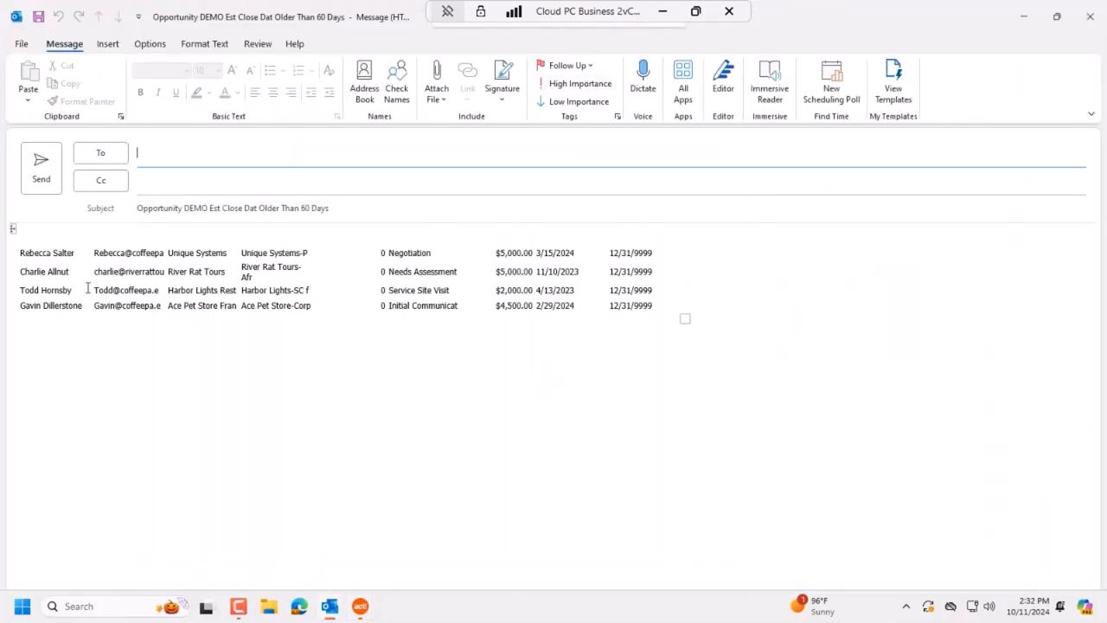
{"action": "left_click_drag", "start_coordinate": [52, 248], "coordinate": [754, 330]}
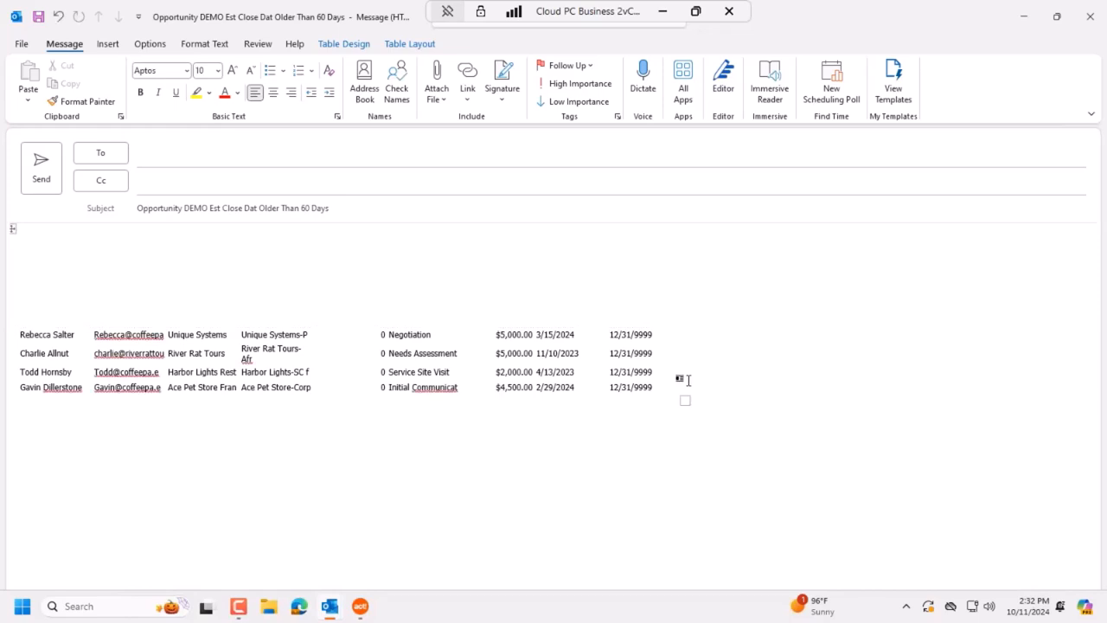
{"action": "left_click", "coordinate": [1088, 19]}
{"action": "left_click", "coordinate": [571, 340]}
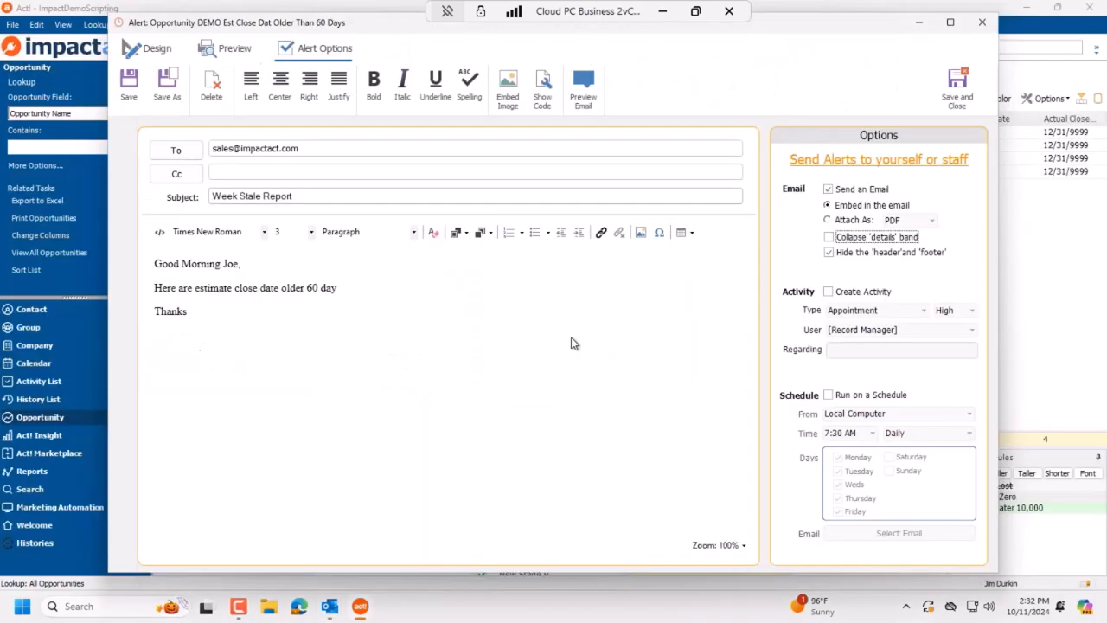
Step: Show the report header and footer again and enable Run on a Schedule, logging on
{"action": "left_click", "coordinate": [846, 252]}
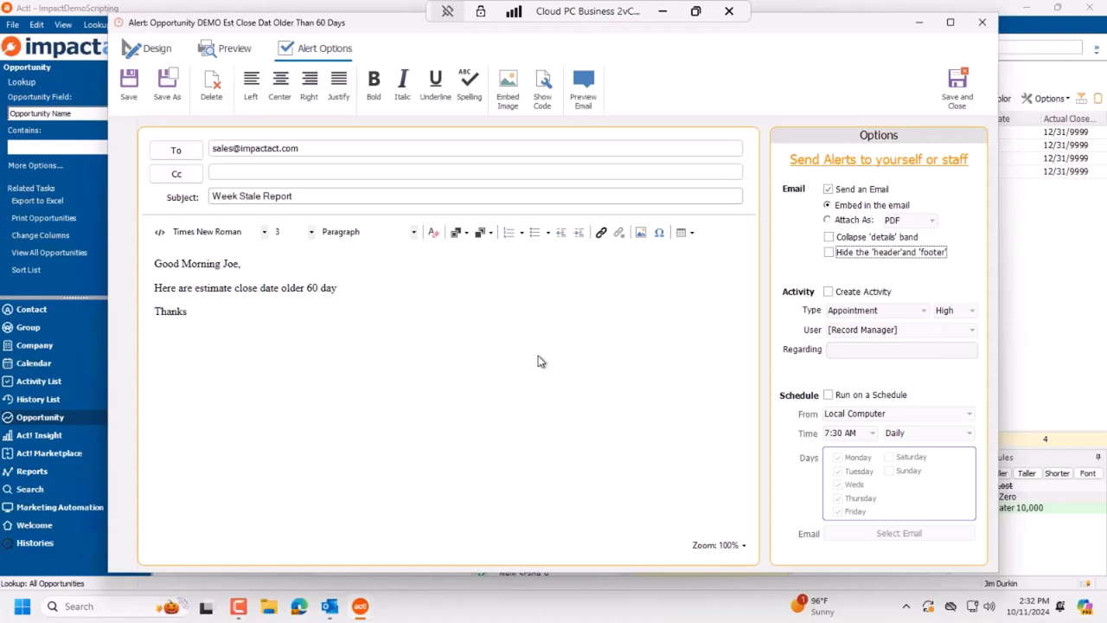
{"action": "left_click", "coordinate": [838, 397]}
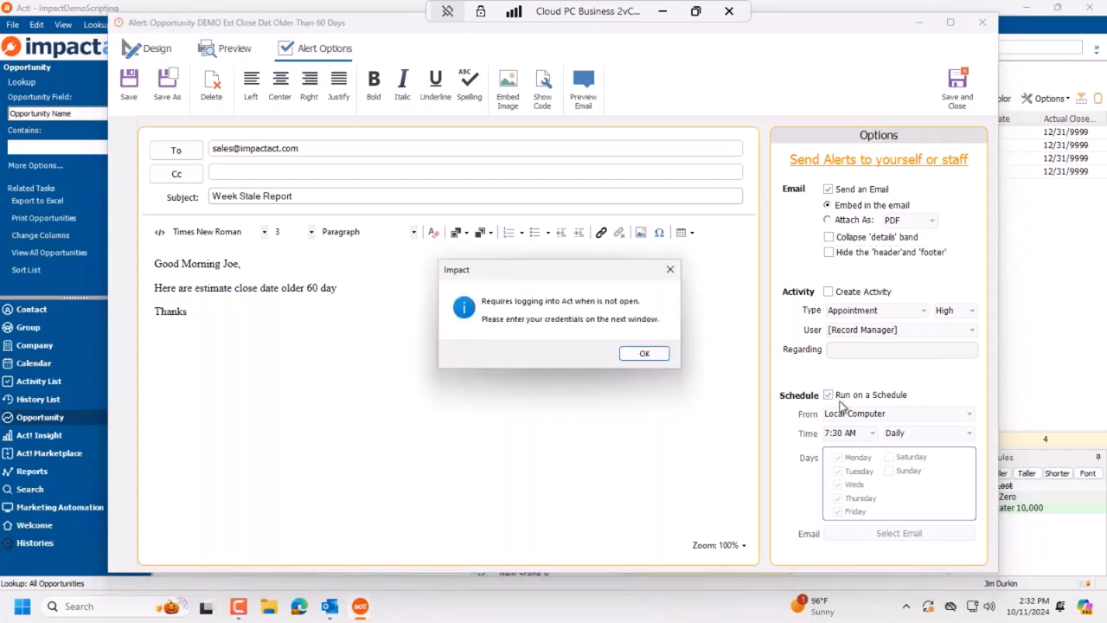
{"action": "left_click", "coordinate": [626, 351]}
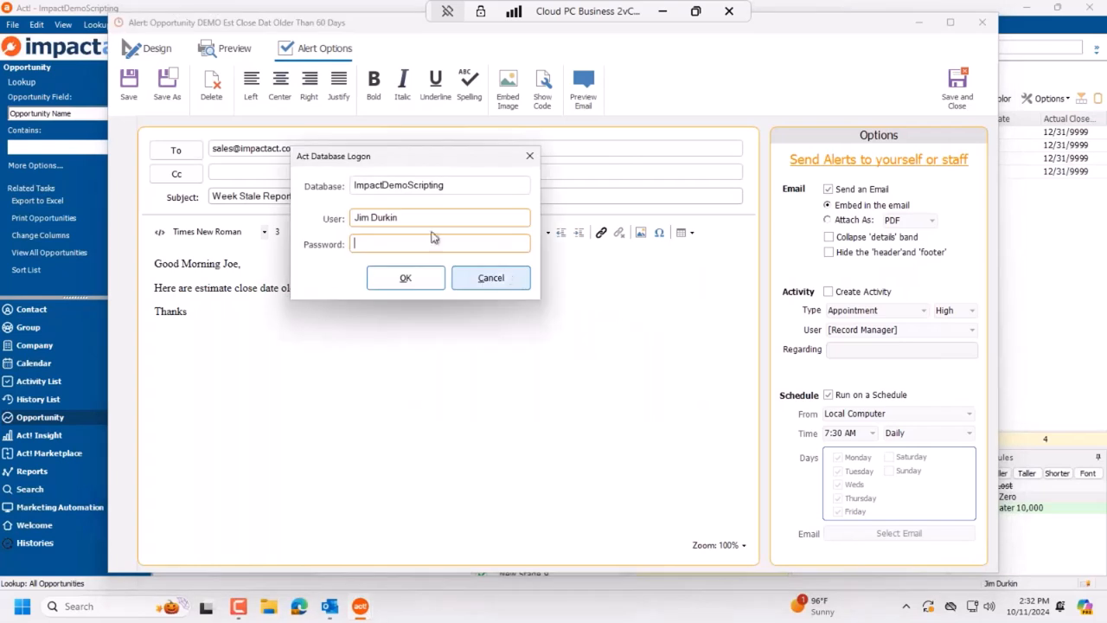
{"action": "left_click", "coordinate": [403, 281]}
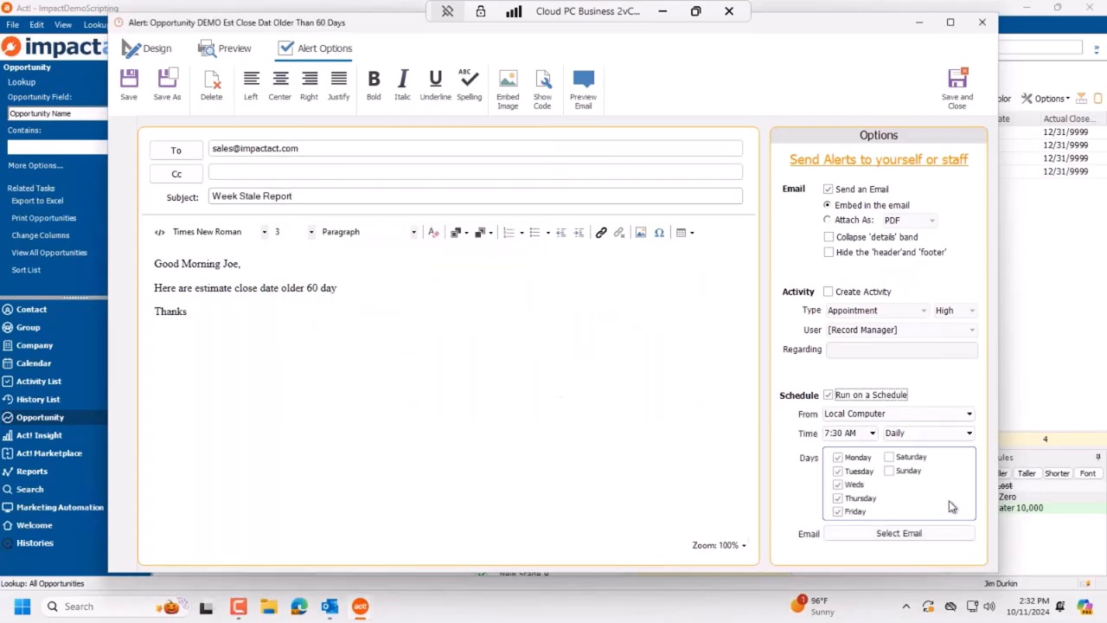
Step: Set the schedule to Monthly on the First Monday at 7:30 AM
{"action": "left_click", "coordinate": [925, 437]}
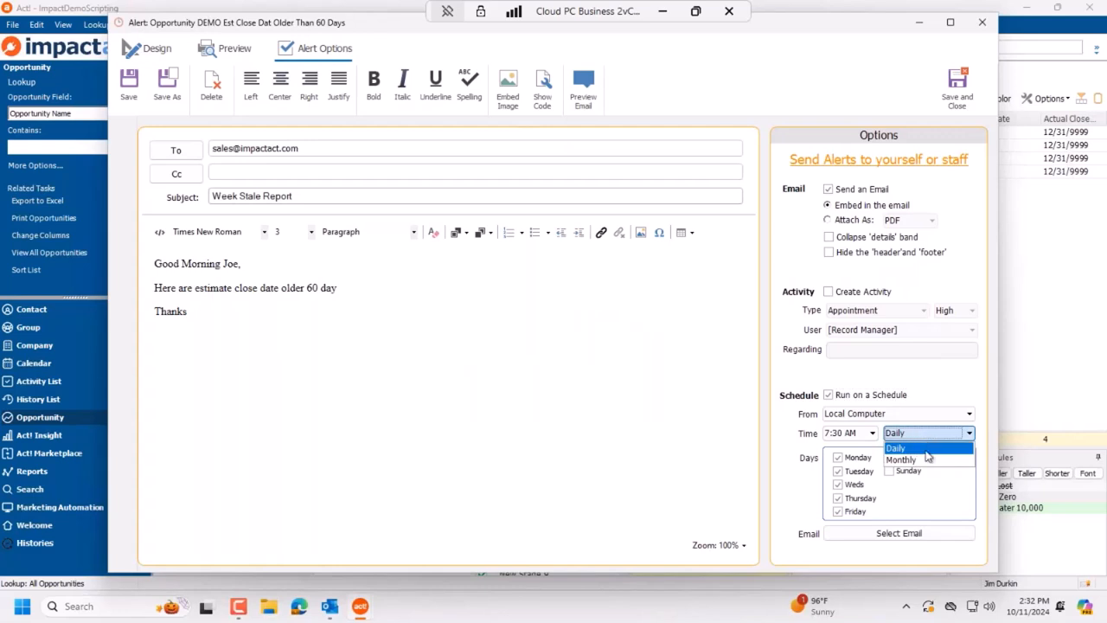
{"action": "left_click", "coordinate": [924, 466]}
{"action": "left_click", "coordinate": [922, 465]}
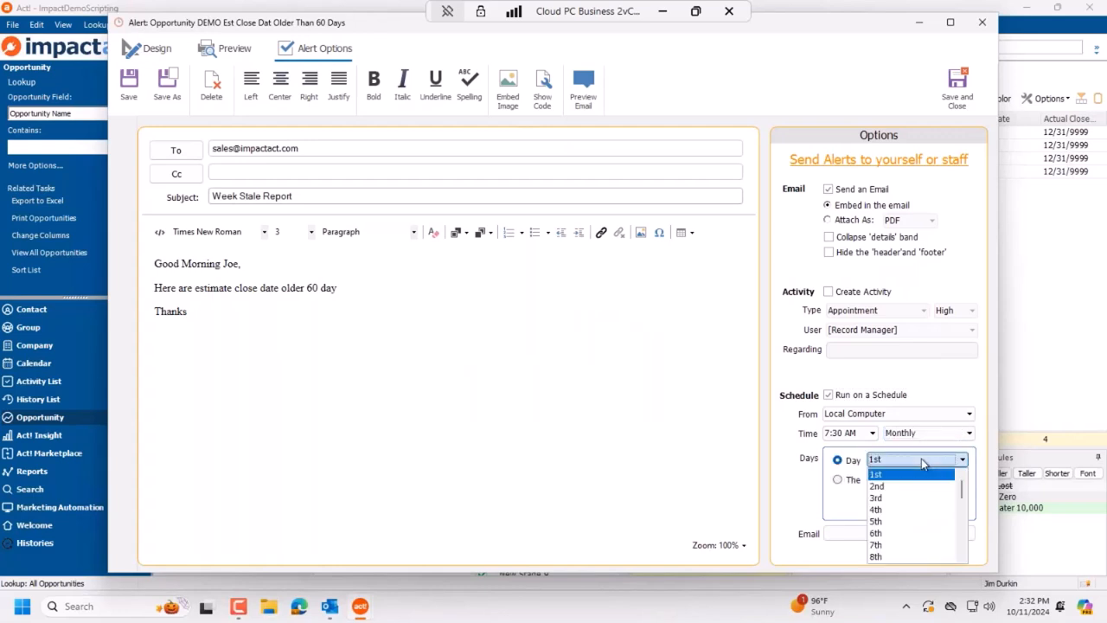
{"action": "left_click", "coordinate": [908, 473]}
{"action": "left_click", "coordinate": [837, 479]}
{"action": "left_click", "coordinate": [913, 479]}
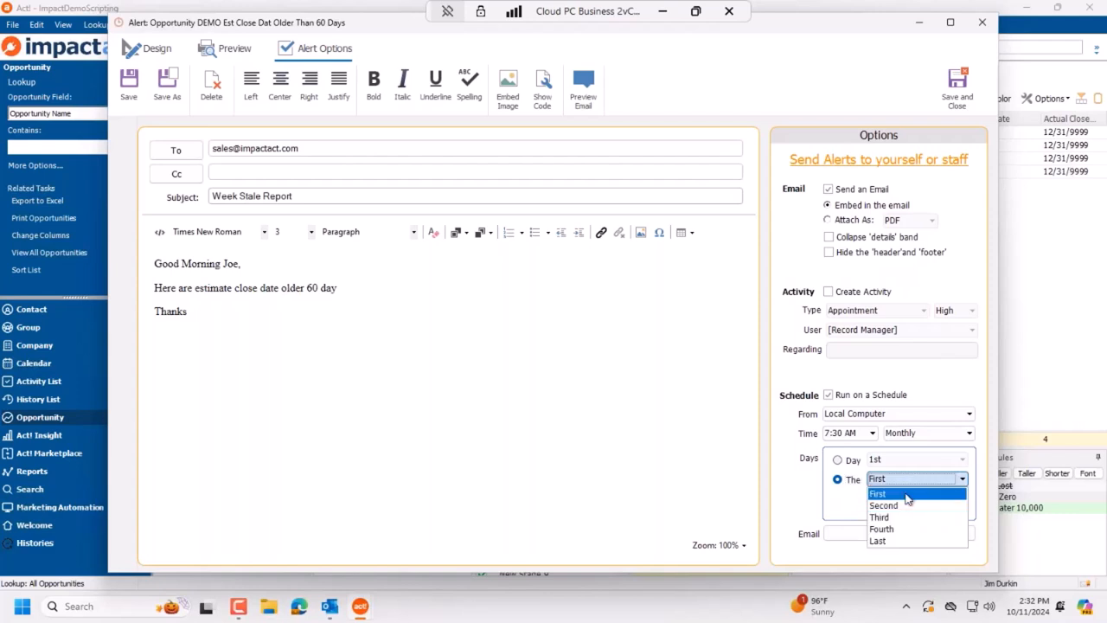
{"action": "left_click", "coordinate": [908, 493]}
{"action": "left_click", "coordinate": [929, 499]}
{"action": "left_click", "coordinate": [915, 526]}
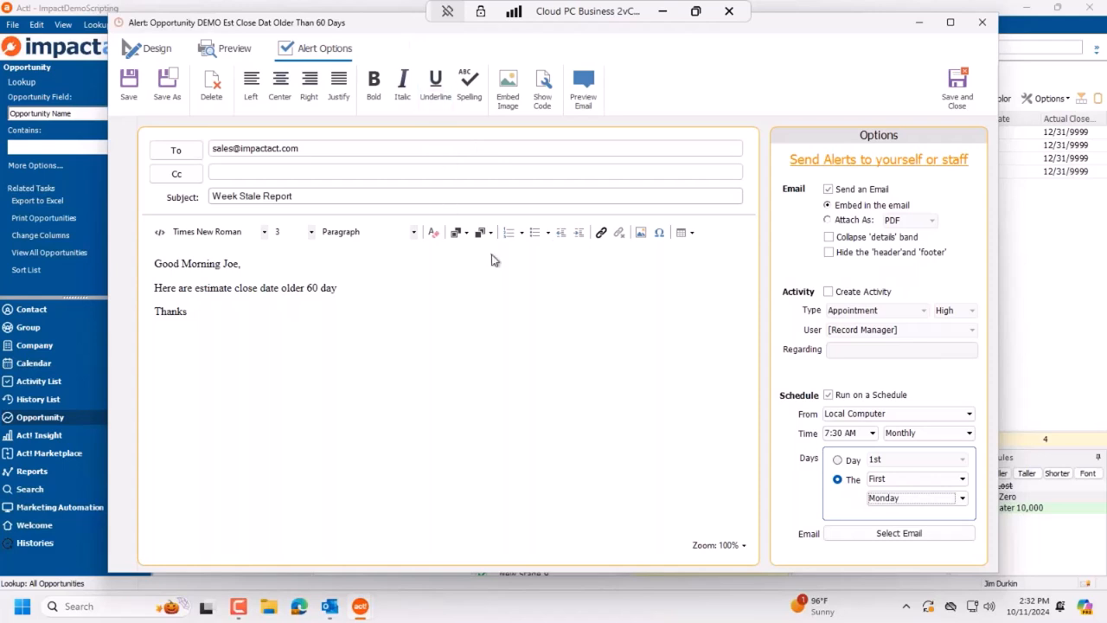
Step: Add a To-do activity for a staff user regarding 'NEEDS ATTENTION', then preview the report
{"action": "left_click", "coordinate": [873, 298]}
{"action": "left_click", "coordinate": [919, 306]}
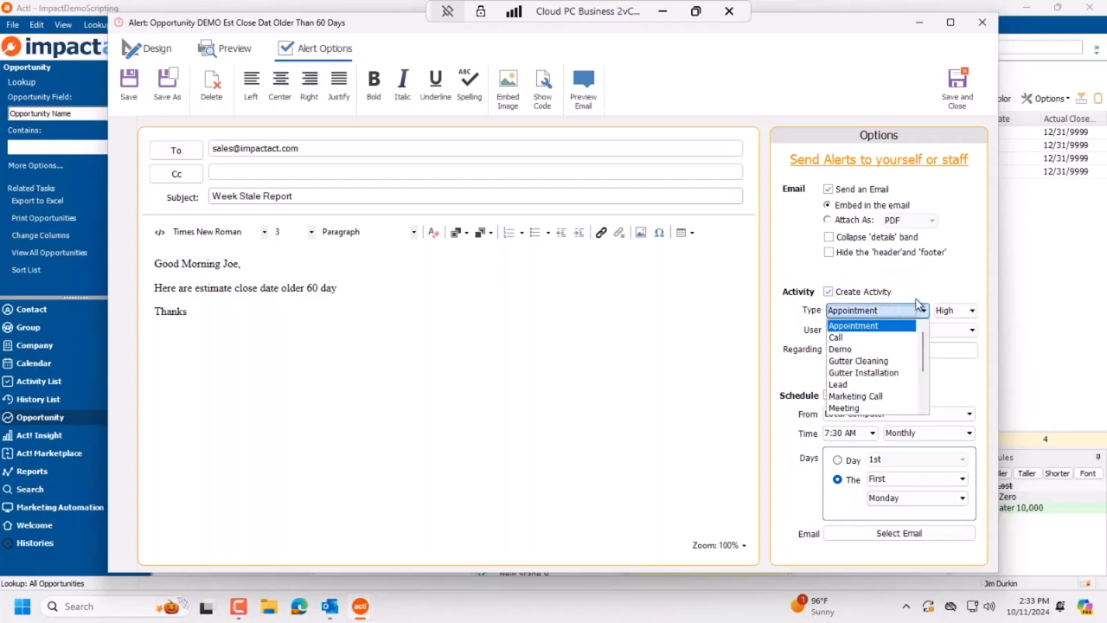
{"action": "scroll", "coordinate": [878, 399], "scroll_direction": "down", "scroll_amount": 2}
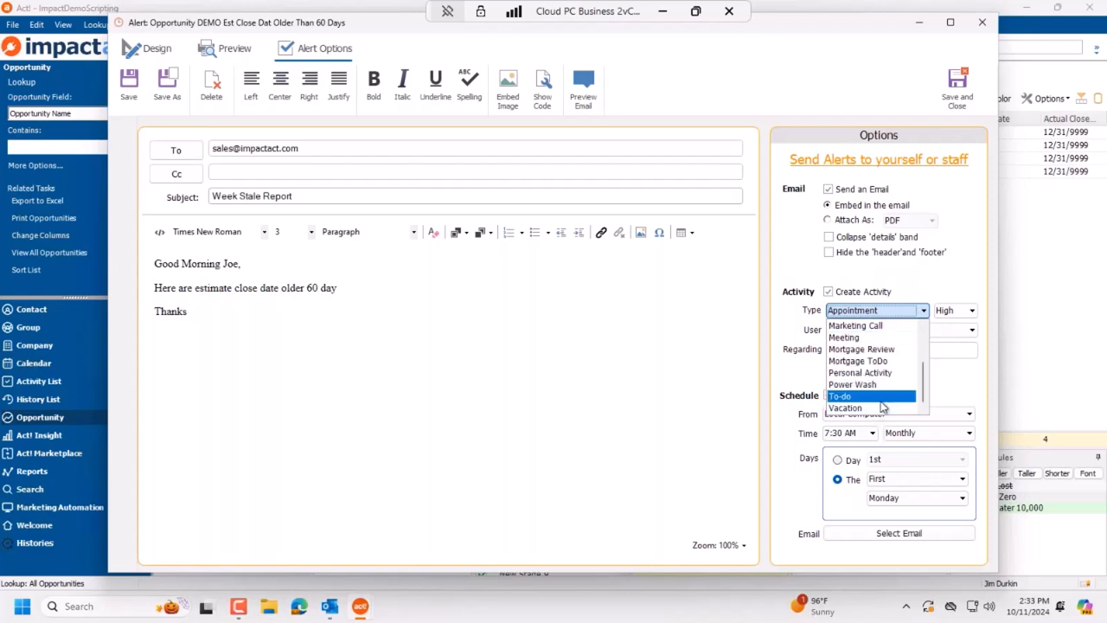
{"action": "left_click", "coordinate": [883, 398]}
{"action": "left_click", "coordinate": [900, 330]}
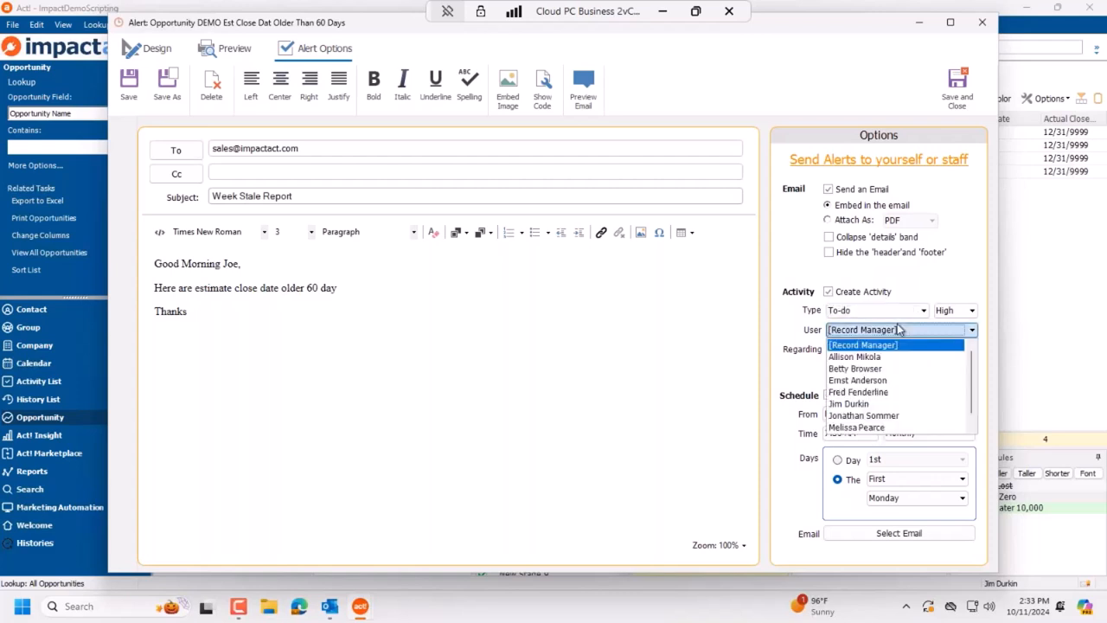
{"action": "left_click", "coordinate": [874, 403]}
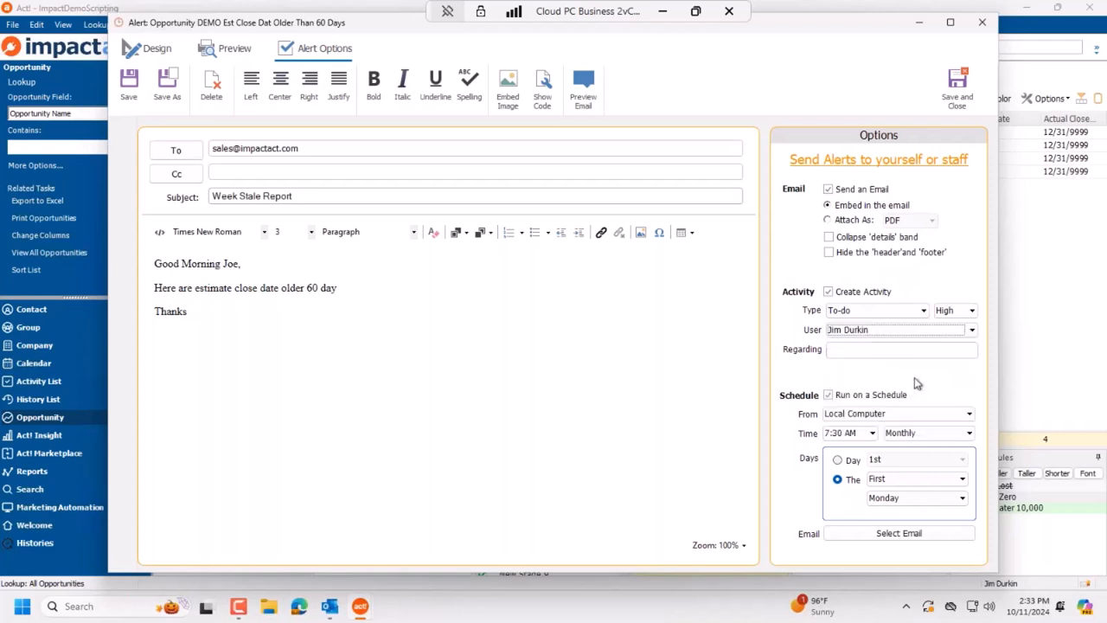
{"action": "left_click", "coordinate": [882, 350]}
{"action": "type", "text": "NEEDS ATTENTION"}
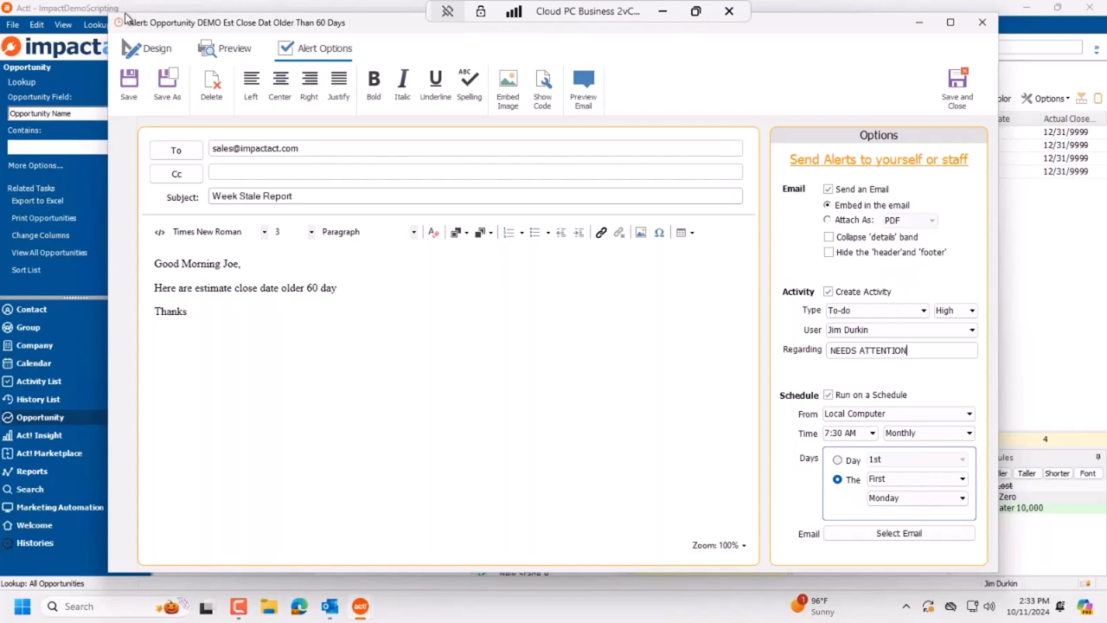
{"action": "left_click", "coordinate": [218, 50]}
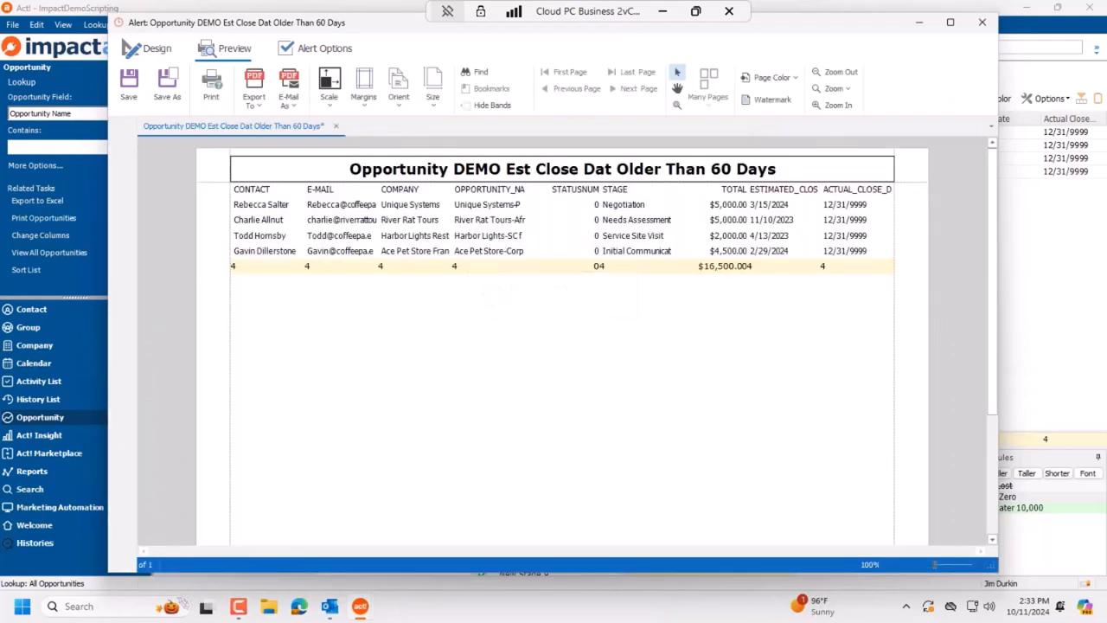
Step: Return to Alert Options, then save and close the stale-opportunity alert
{"action": "left_click", "coordinate": [329, 51]}
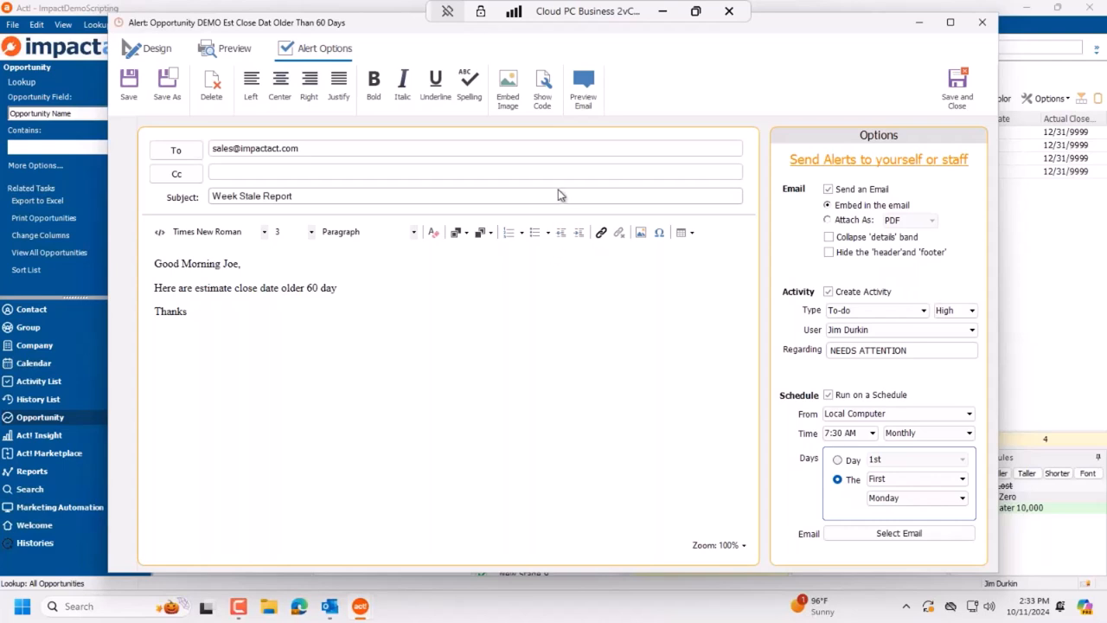
{"action": "left_click", "coordinate": [957, 89]}
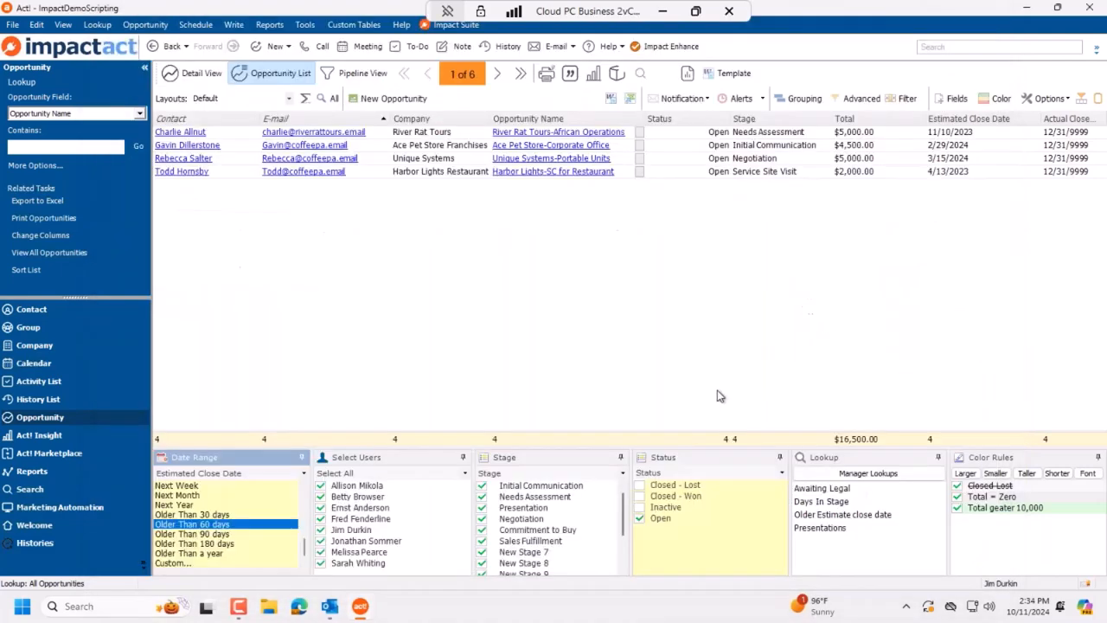
Step: Open one user's open-opportunities alert from the Alerts list and preview its report
{"action": "left_click", "coordinate": [764, 99]}
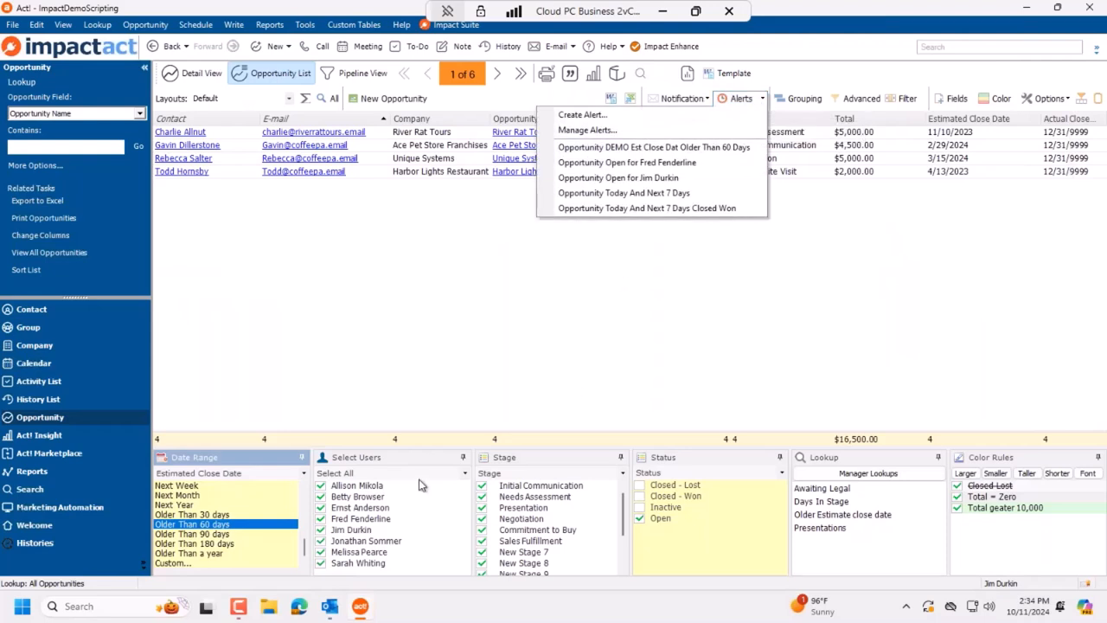
{"action": "left_click", "coordinate": [337, 348]}
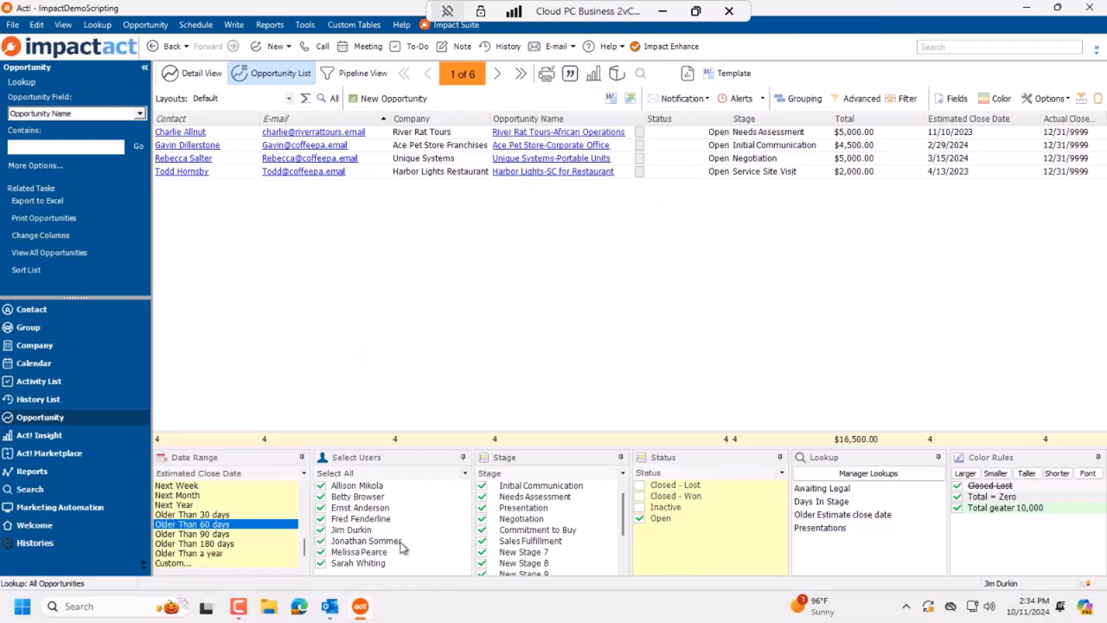
{"action": "left_click", "coordinate": [757, 98]}
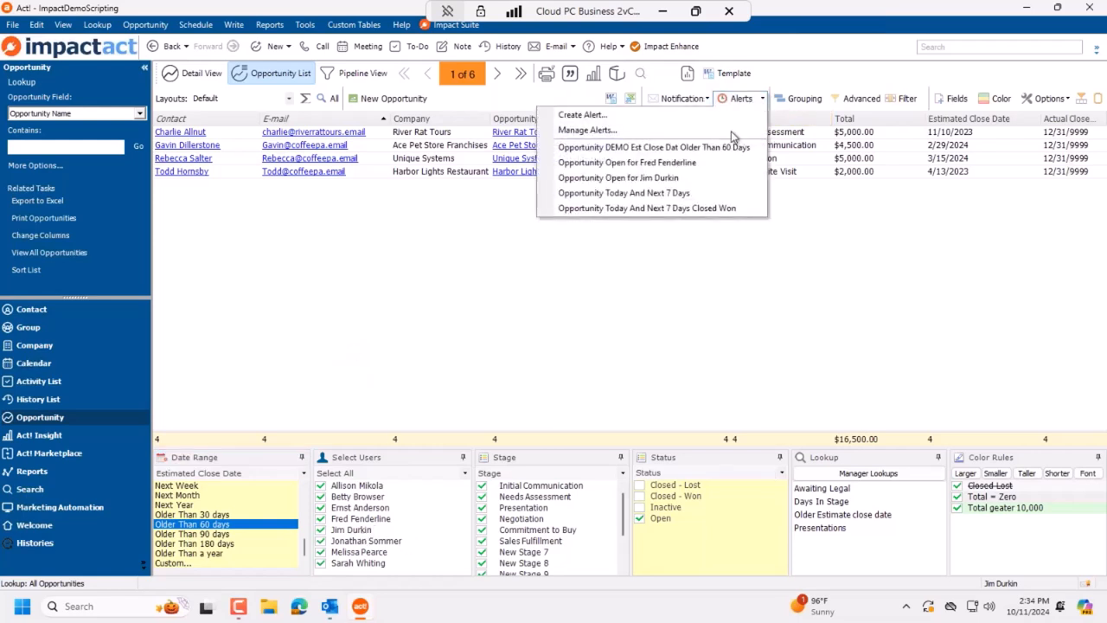
{"action": "left_click", "coordinate": [682, 179]}
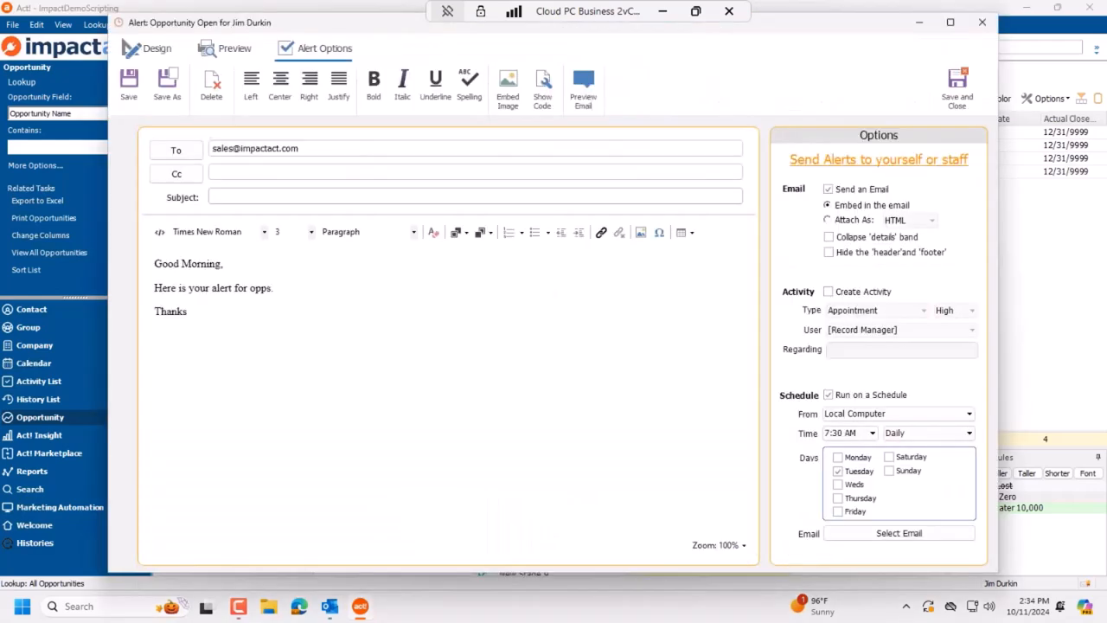
{"action": "left_click", "coordinate": [235, 50]}
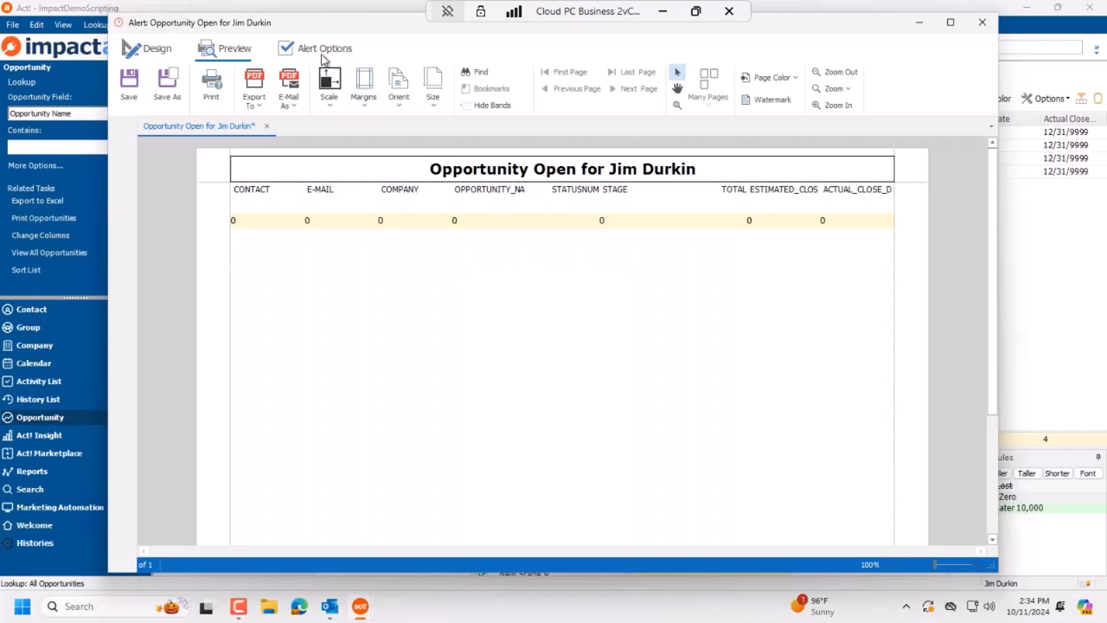
Step: Close that alert without saving and open another user's open-opportunities alert
{"action": "left_click", "coordinate": [982, 22]}
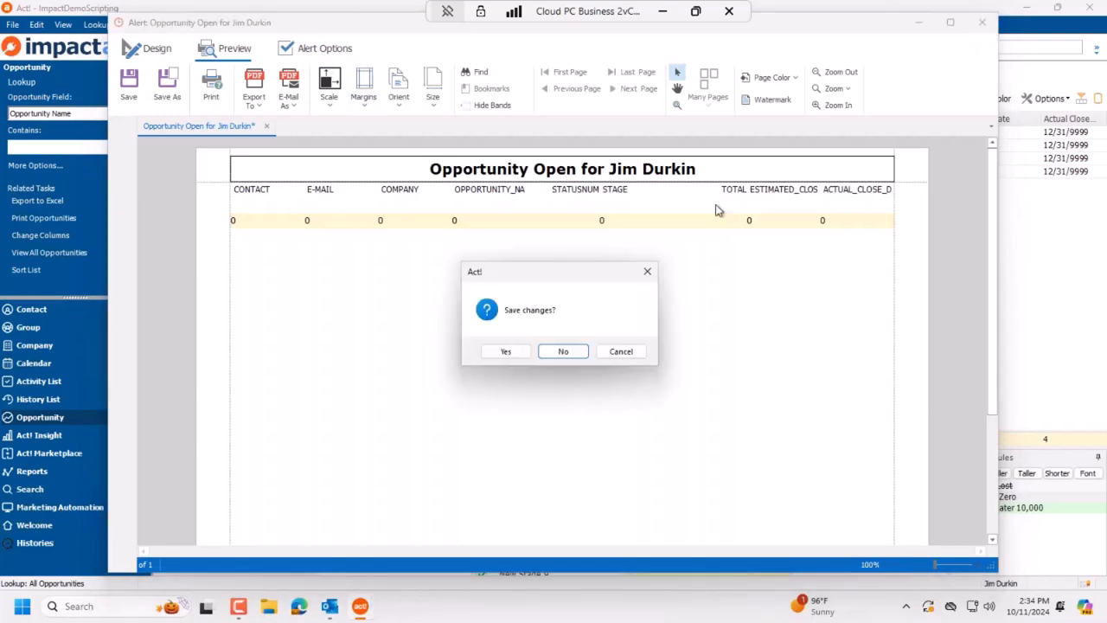
{"action": "left_click", "coordinate": [563, 351]}
{"action": "left_click", "coordinate": [762, 98]}
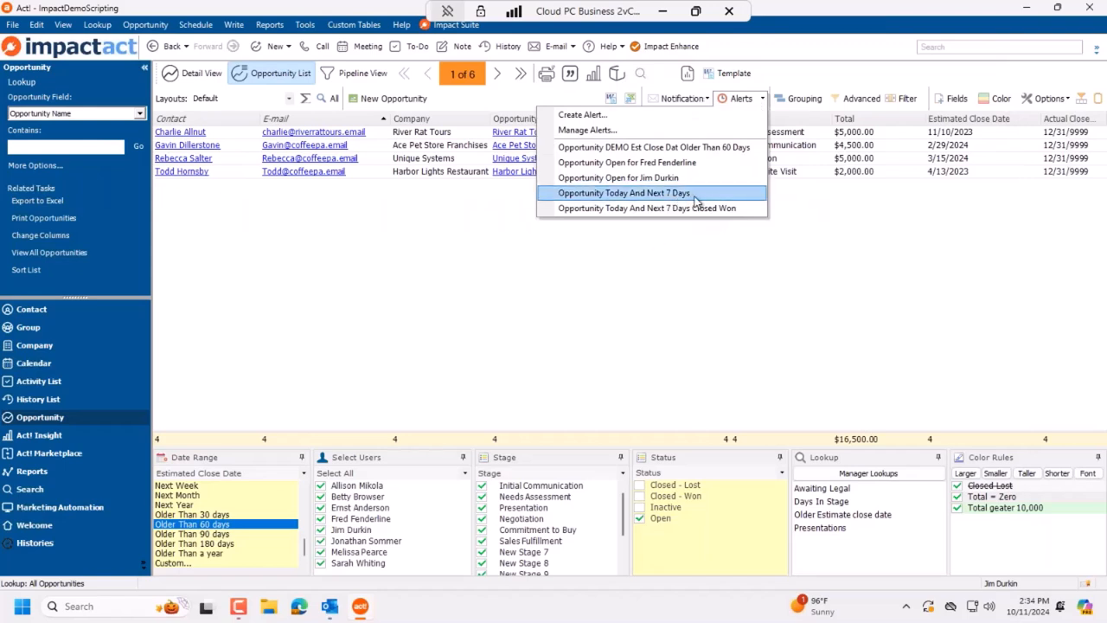
{"action": "left_click", "coordinate": [696, 166]}
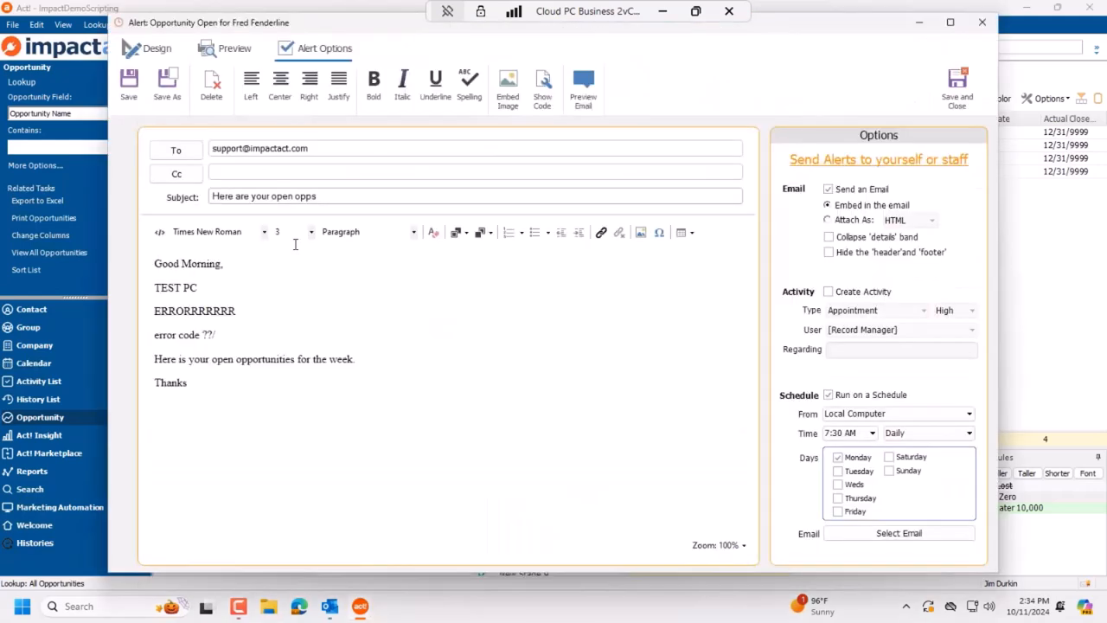
Step: Delete the test and error body lines and put a staff member's address on the To line
{"action": "left_click_drag", "start_coordinate": [237, 337], "coordinate": [132, 295]}
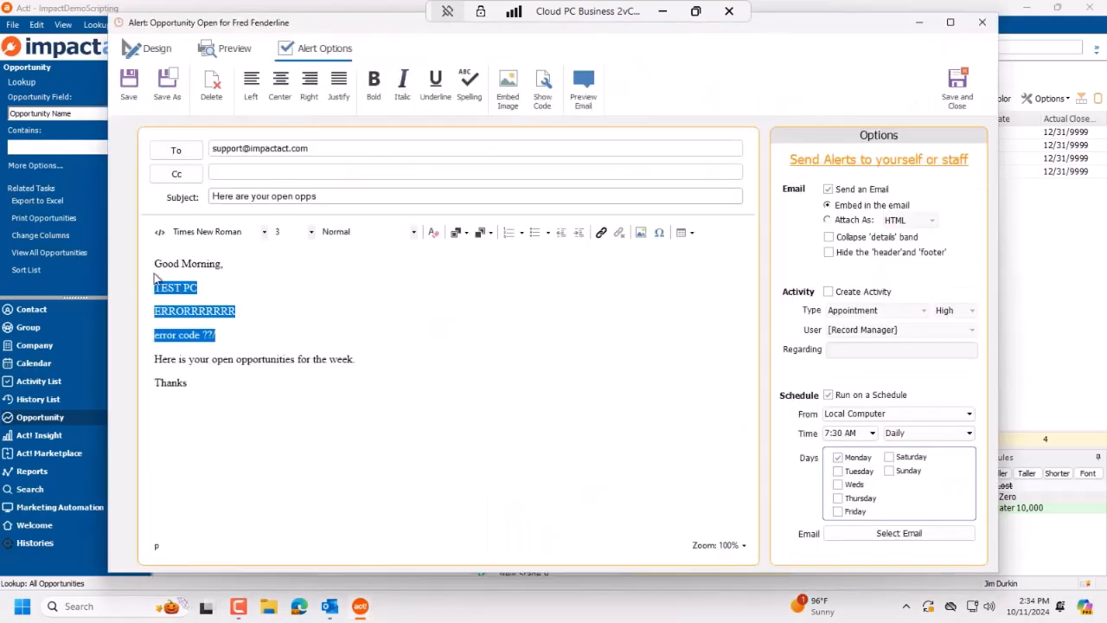
{"action": "key", "text": "Delete"}
{"action": "key", "text": "Delete"}
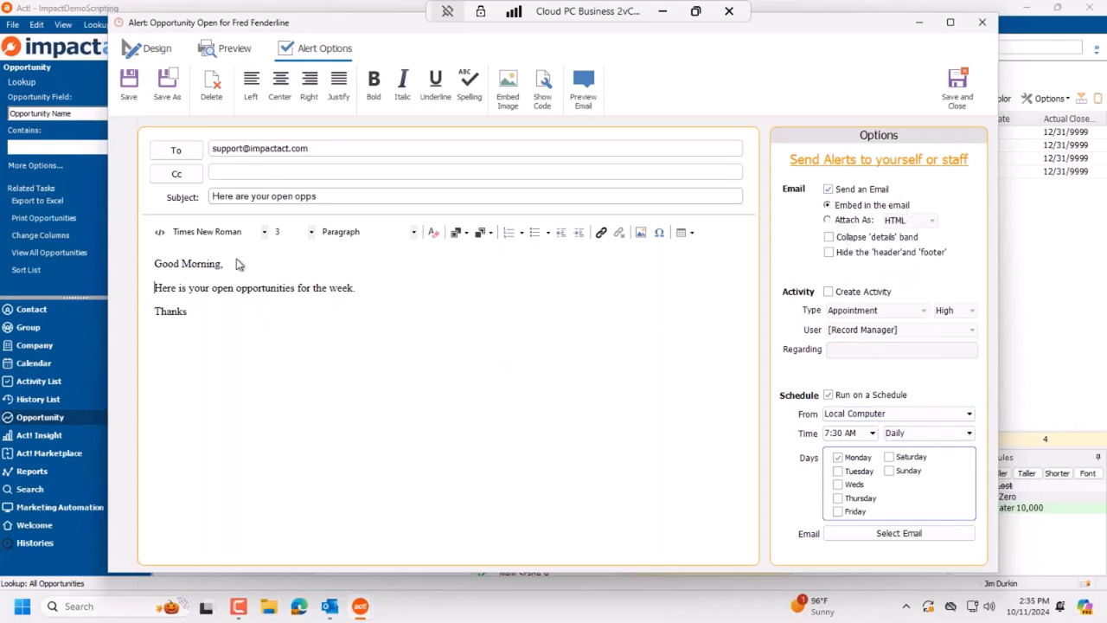
{"action": "left_click_drag", "start_coordinate": [330, 149], "coordinate": [173, 150]}
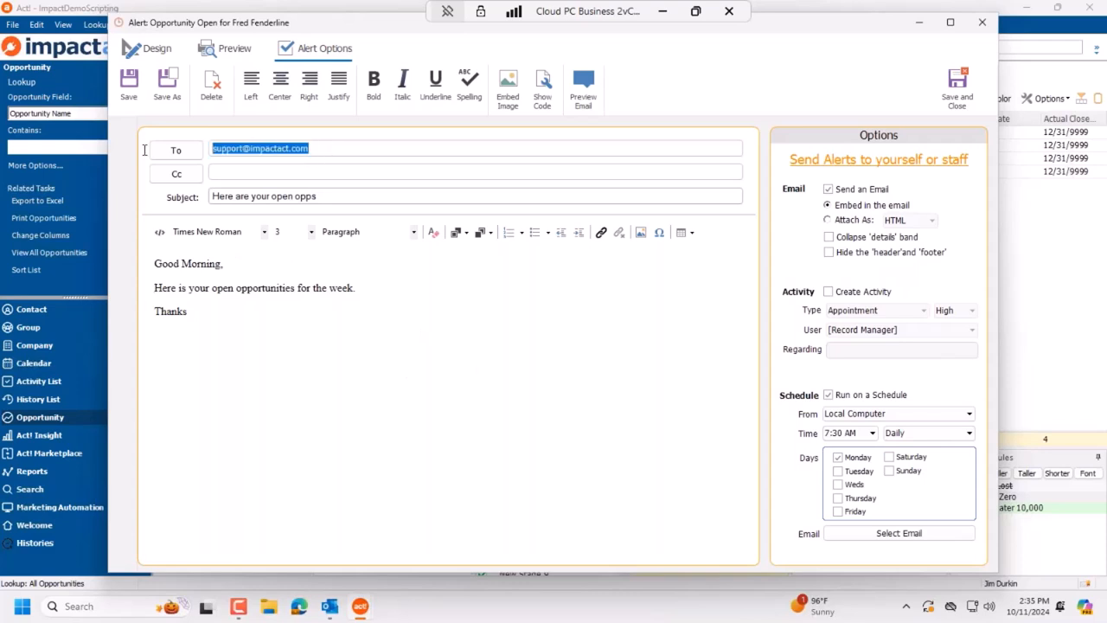
{"action": "left_click", "coordinate": [177, 153]}
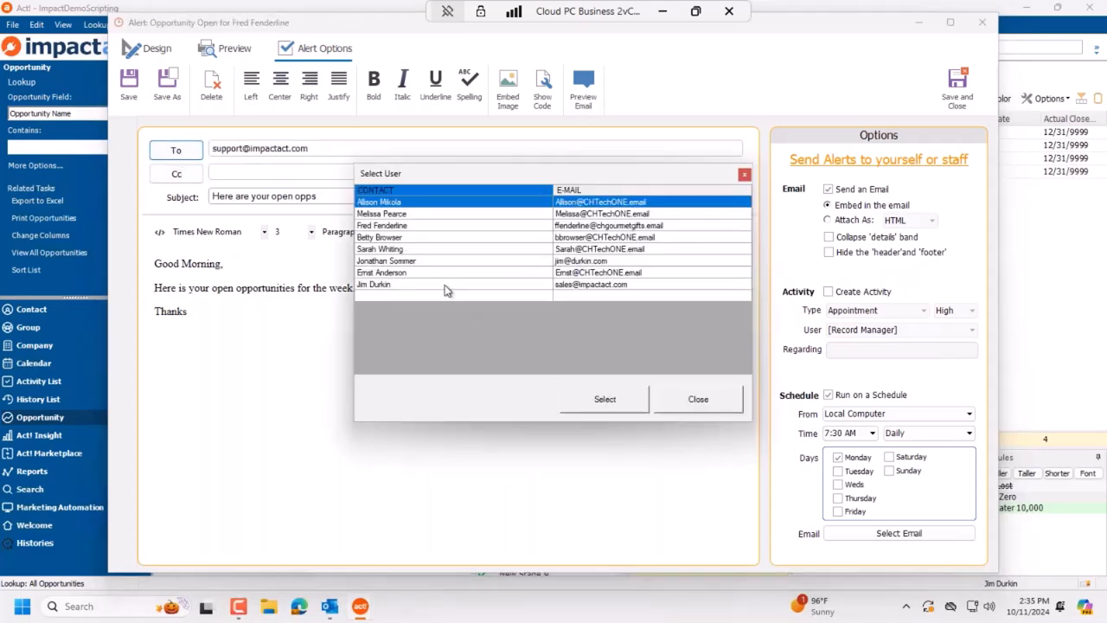
{"action": "left_click", "coordinate": [446, 227]}
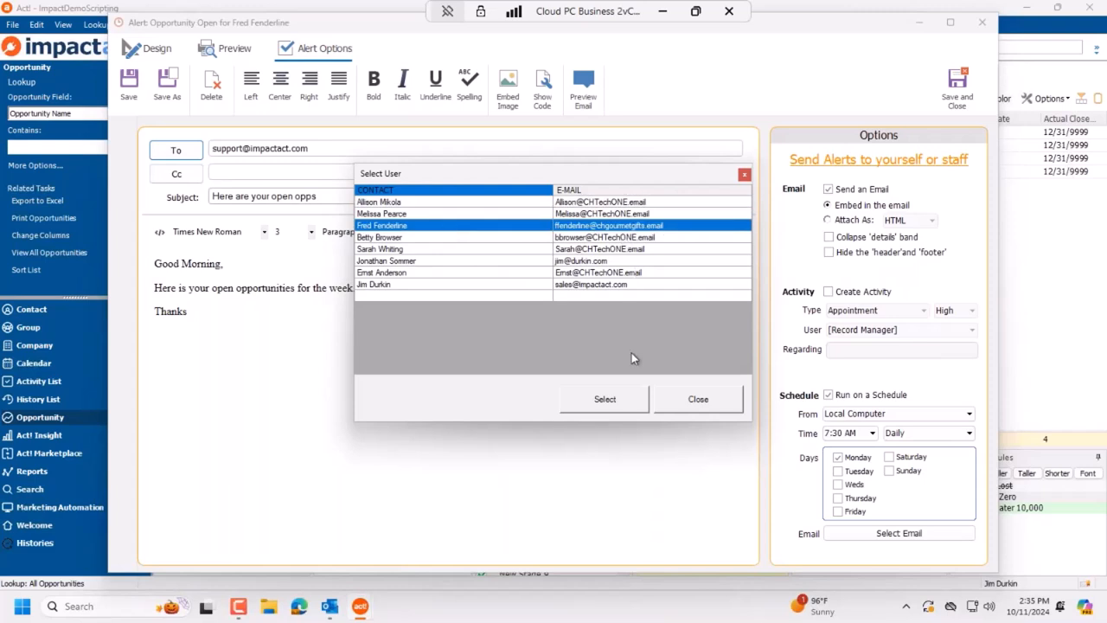
{"action": "left_click", "coordinate": [608, 405]}
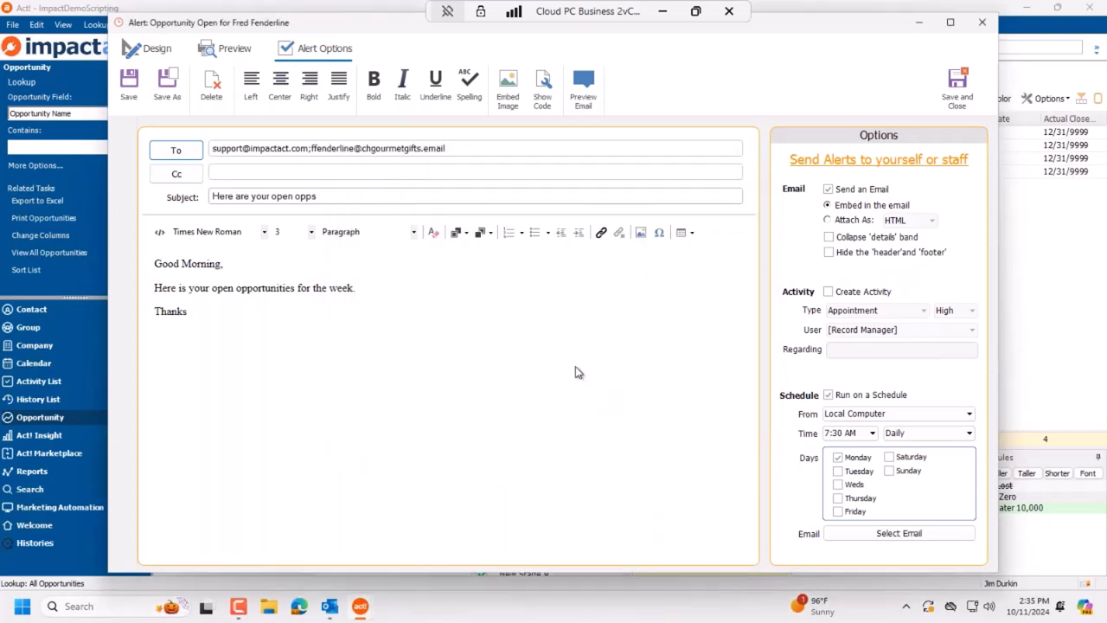
{"action": "left_click", "coordinate": [313, 148]}
{"action": "key", "text": "Left"}
{"action": "key", "text": "Left"}
{"action": "key", "text": "Left"}
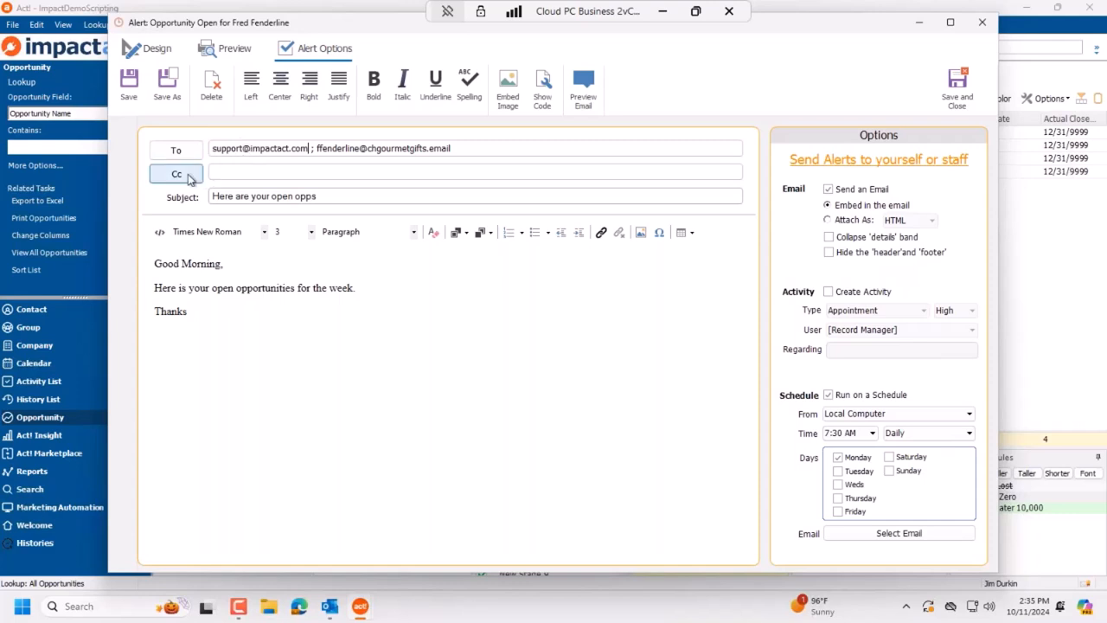
Step: Copy the sales address on the Cc line, then save and close the alert
{"action": "left_click", "coordinate": [177, 173]}
{"action": "left_click", "coordinate": [462, 285]}
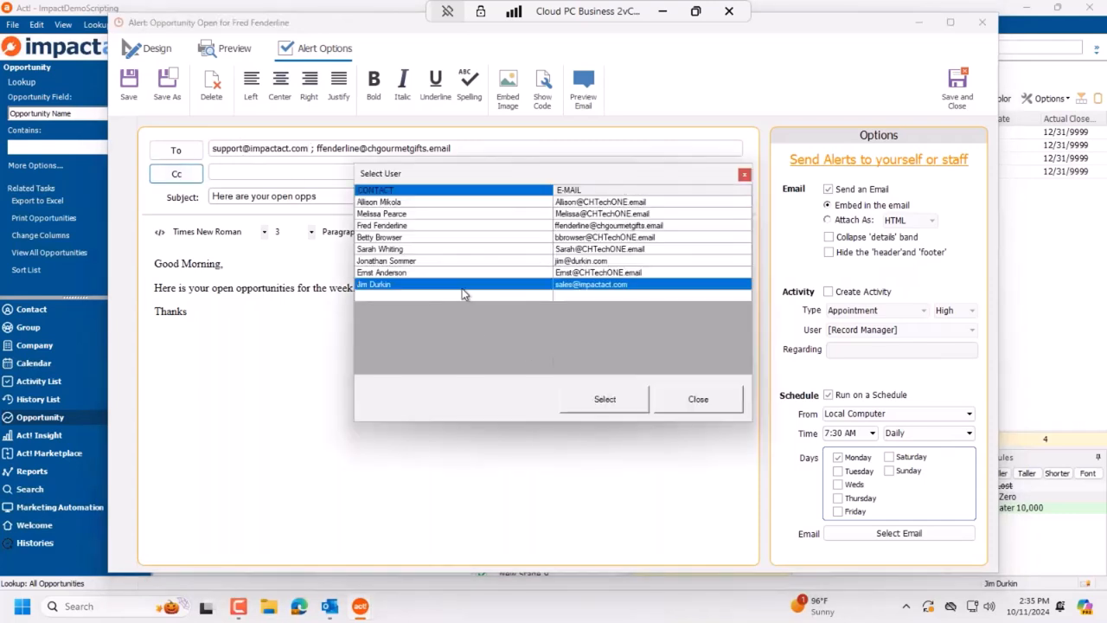
{"action": "left_click", "coordinate": [616, 402]}
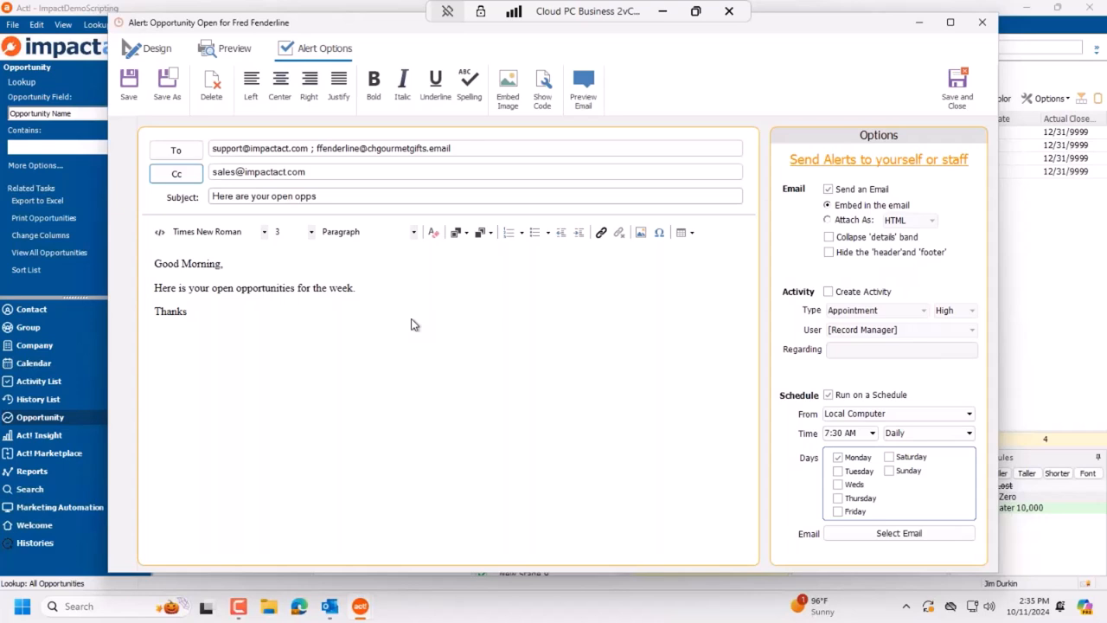
{"action": "left_click", "coordinate": [958, 80]}
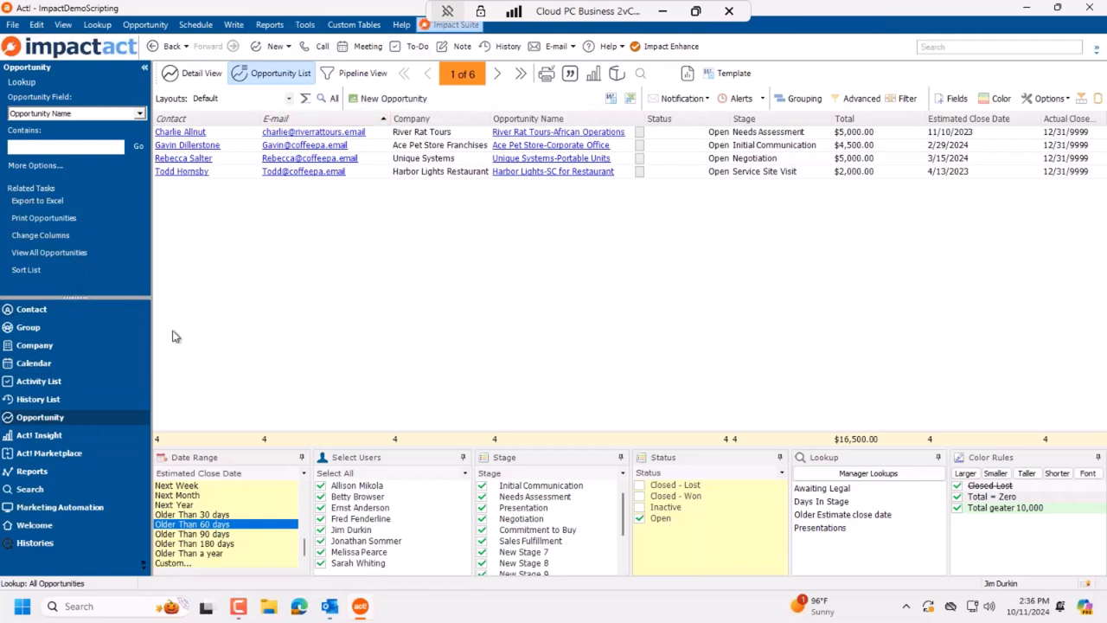
Step: Turn on Enhance the NavBar in Impact Suite settings, expand the favourites list, and open Mortgage
{"action": "left_click", "coordinate": [9, 312]}
{"action": "left_click", "coordinate": [298, 134]}
{"action": "left_click", "coordinate": [729, 168]}
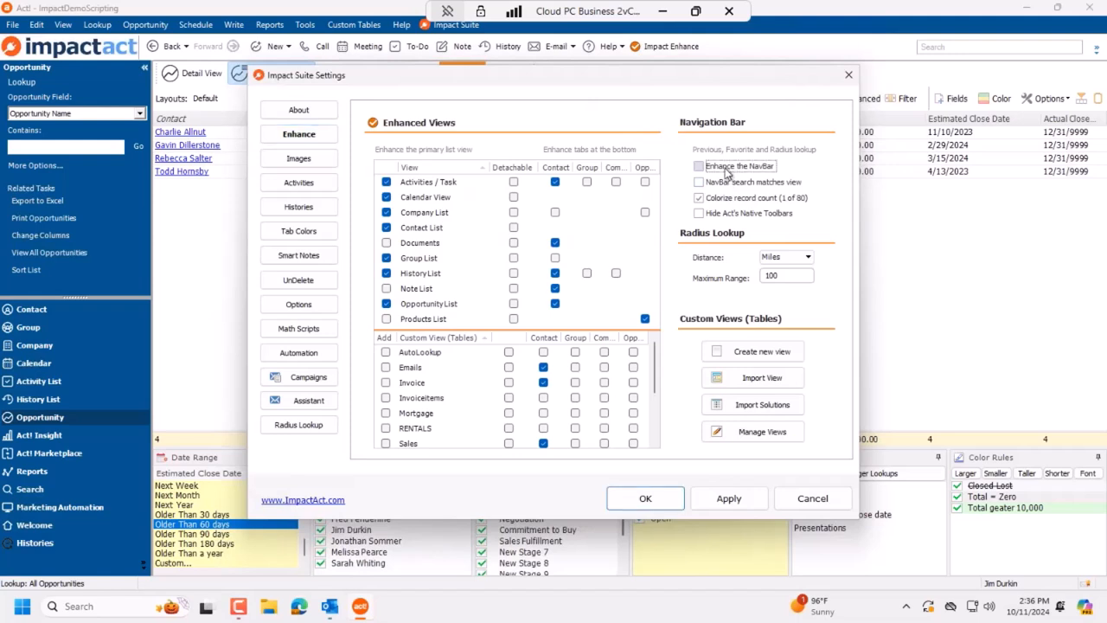
{"action": "left_click", "coordinate": [645, 498]}
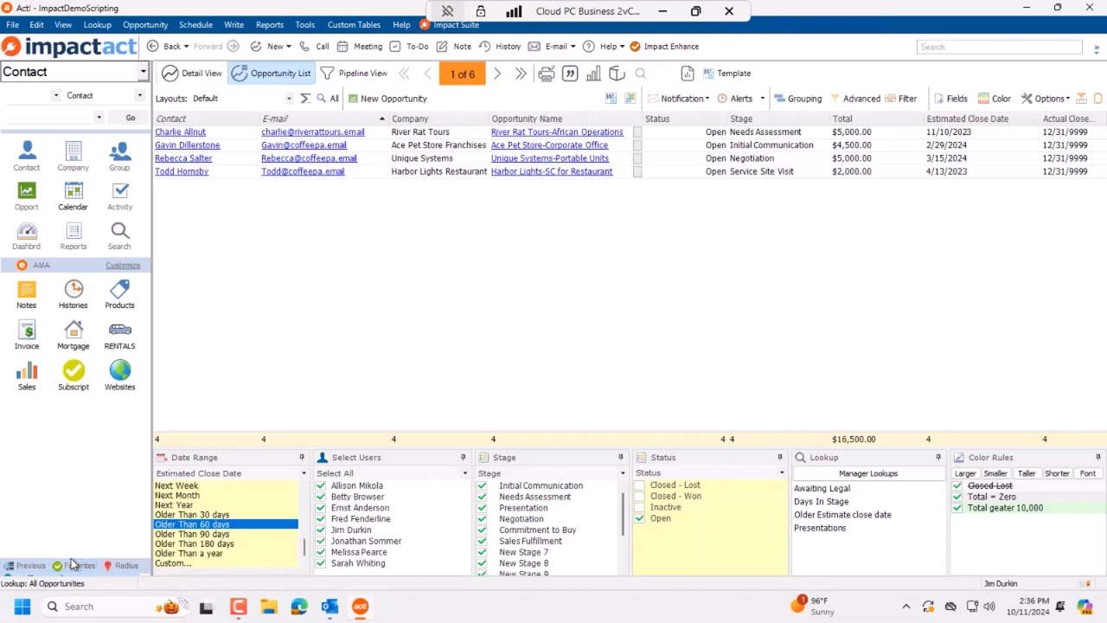
{"action": "left_click_drag", "start_coordinate": [71, 554], "coordinate": [71, 414]}
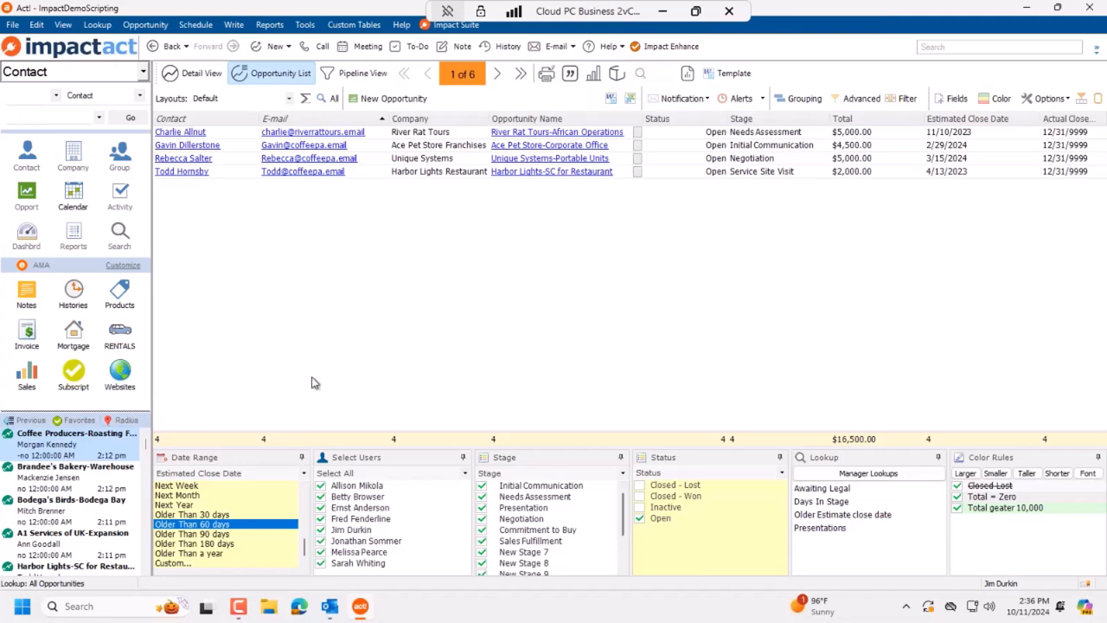
{"action": "left_click", "coordinate": [73, 333]}
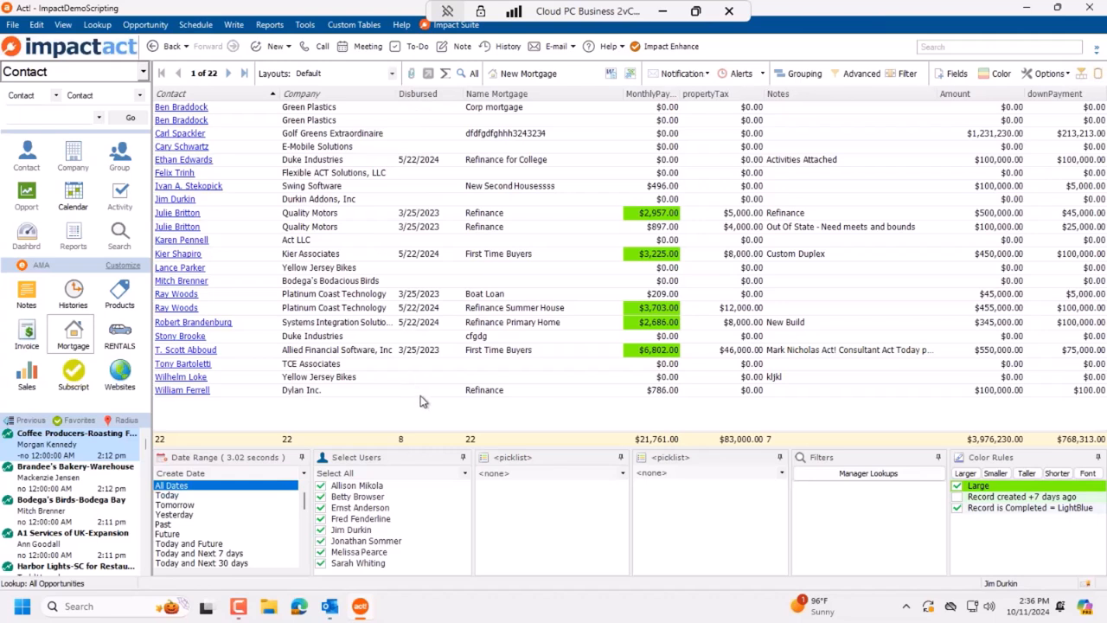
Step: Filter the Mortgage list's Company column by 'green'
{"action": "left_click", "coordinate": [739, 74]}
{"action": "left_click", "coordinate": [543, 240]}
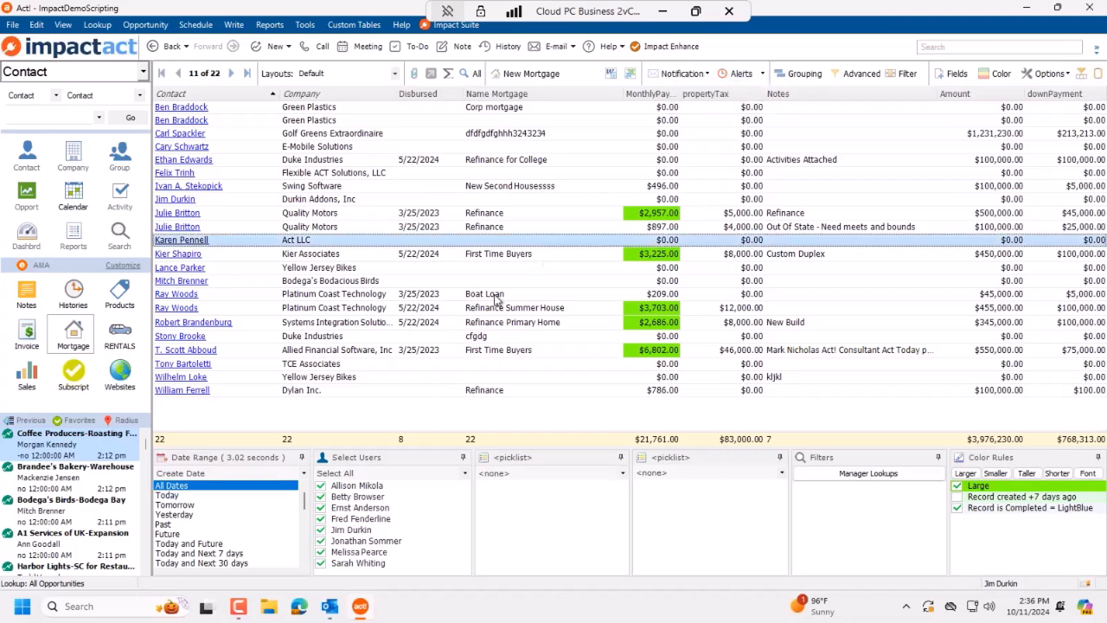
{"action": "left_click", "coordinate": [904, 73]}
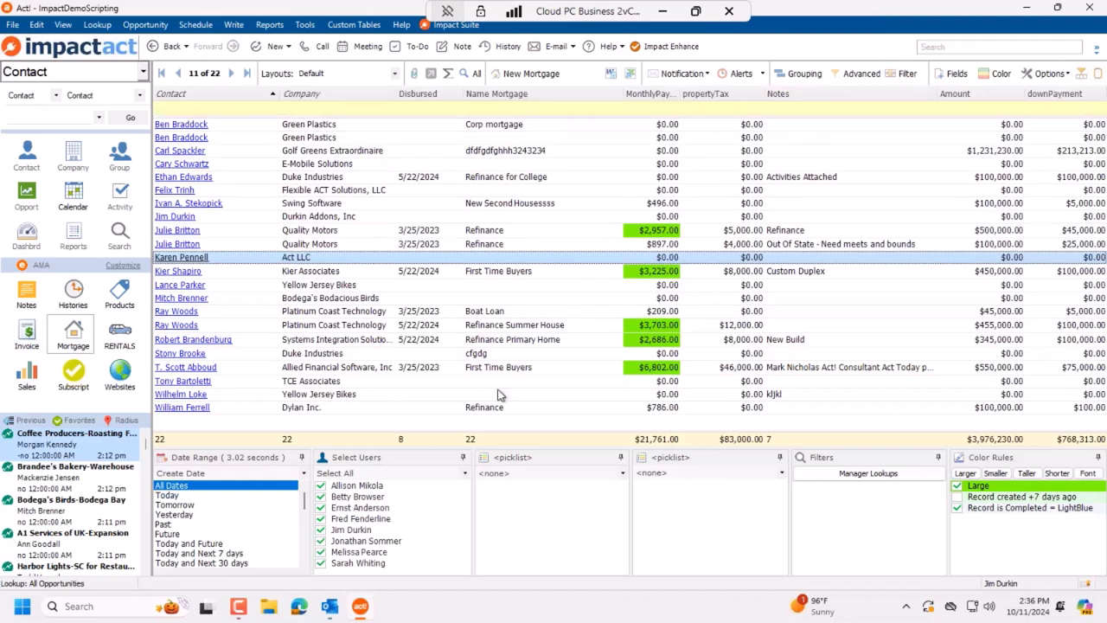
{"action": "left_click", "coordinate": [298, 109]}
{"action": "type", "text": "green"}
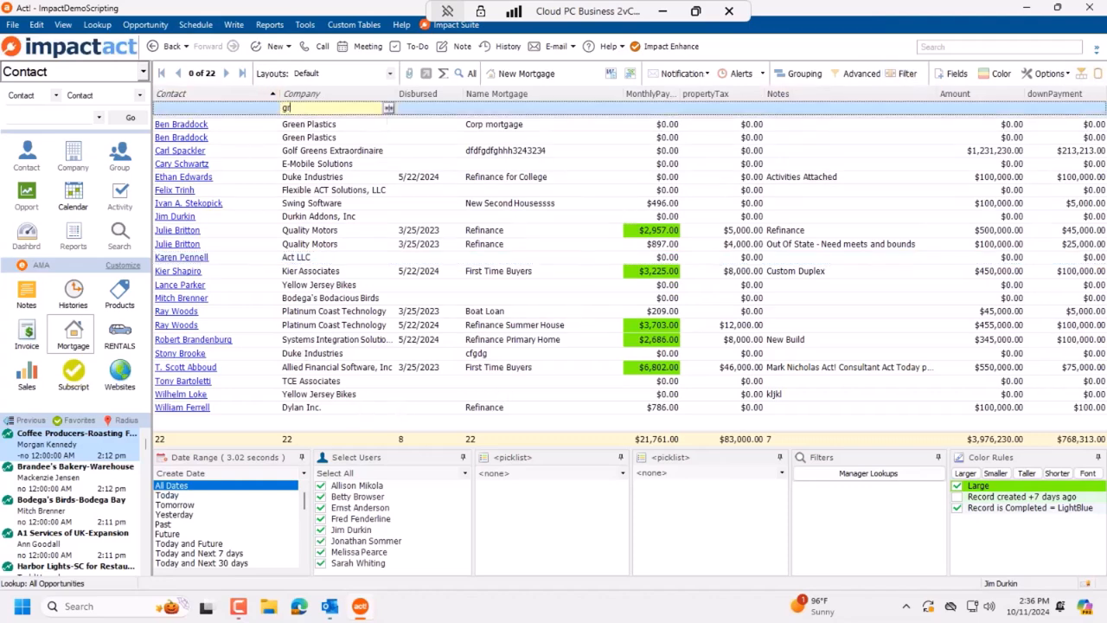
{"action": "key", "text": "Tab"}
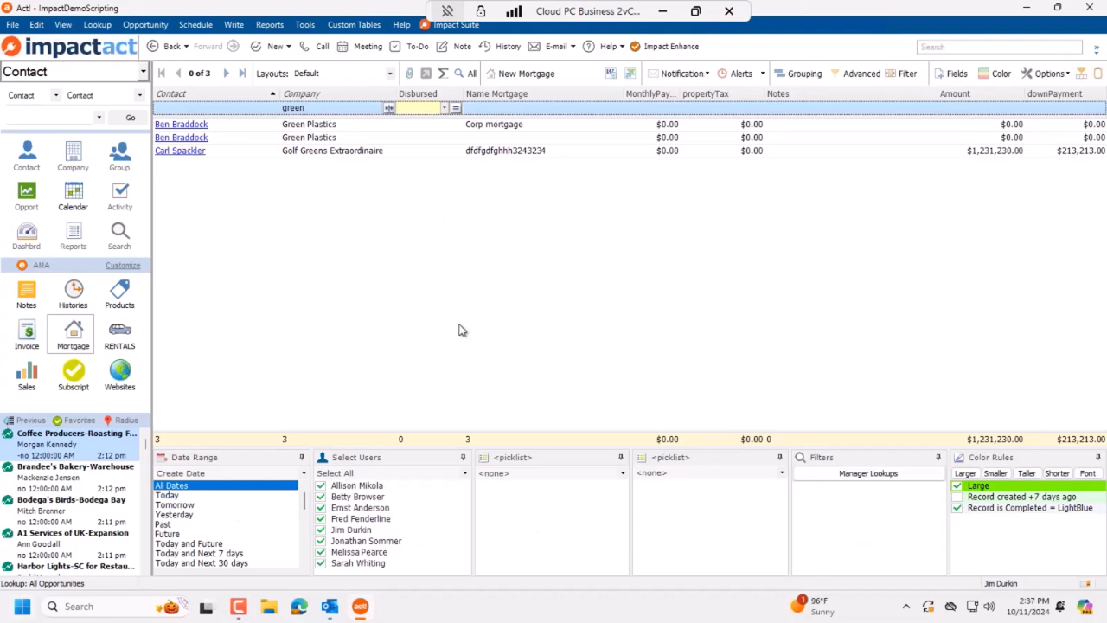
Step: Refine the Company filter to 'green Plastics', leaving two mortgage records
{"action": "left_click", "coordinate": [316, 109]}
{"action": "left_click", "coordinate": [318, 109]}
{"action": "type", "text": "POla"}
{"action": "key", "text": "BackSpace"}
{"action": "key", "text": "BackSpace"}
{"action": "key", "text": "BackSpace"}
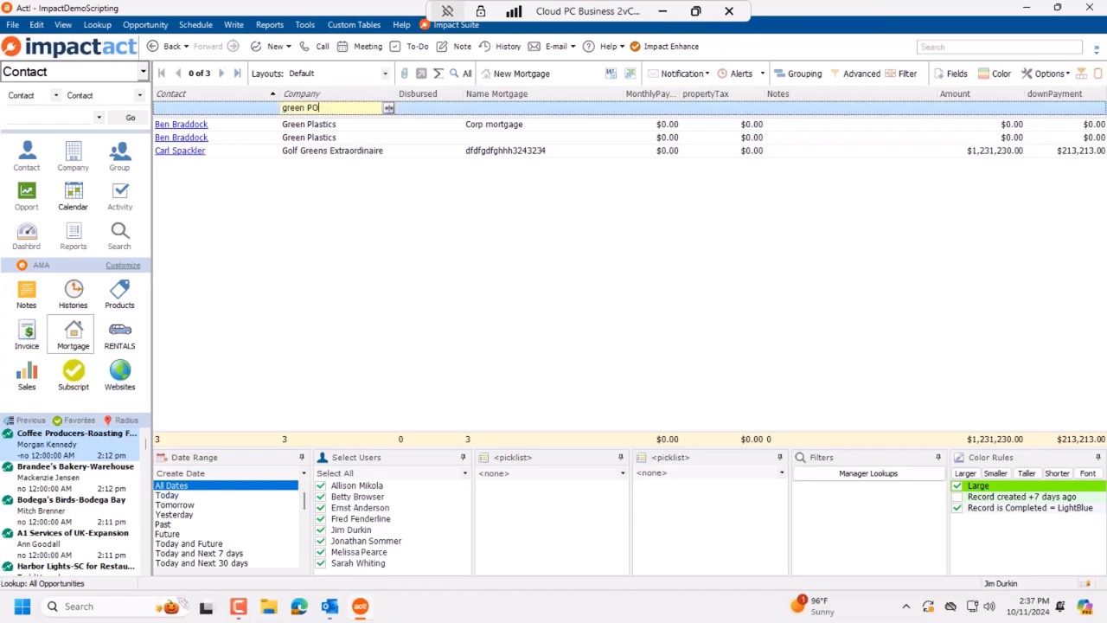
{"action": "key", "text": "BackSpace"}
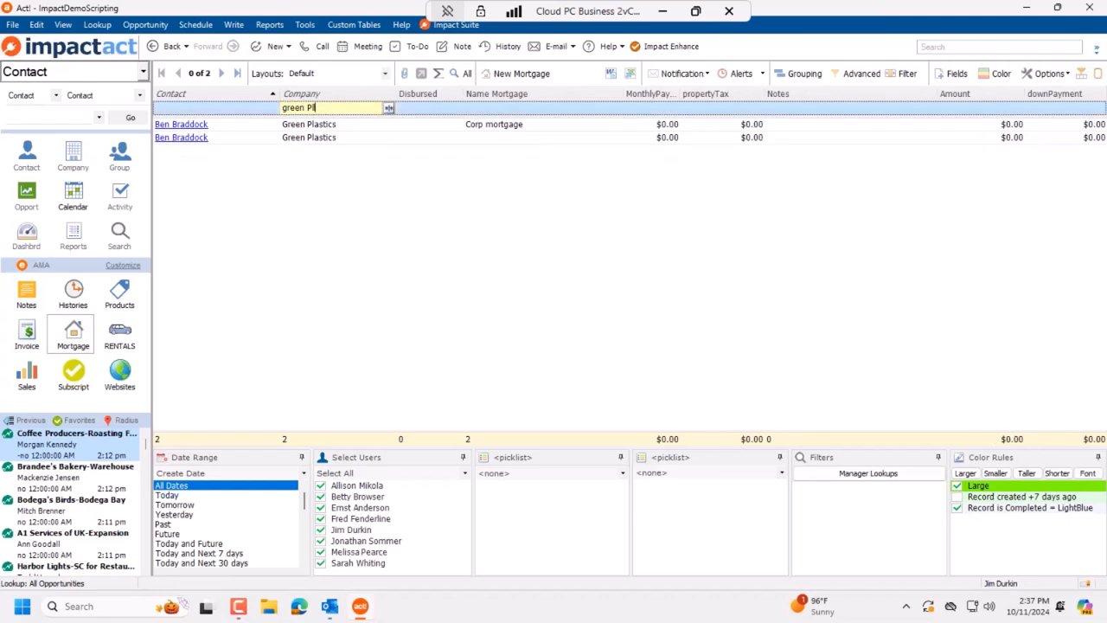
{"action": "type", "text": "astics"}
{"action": "key", "text": "Tab"}
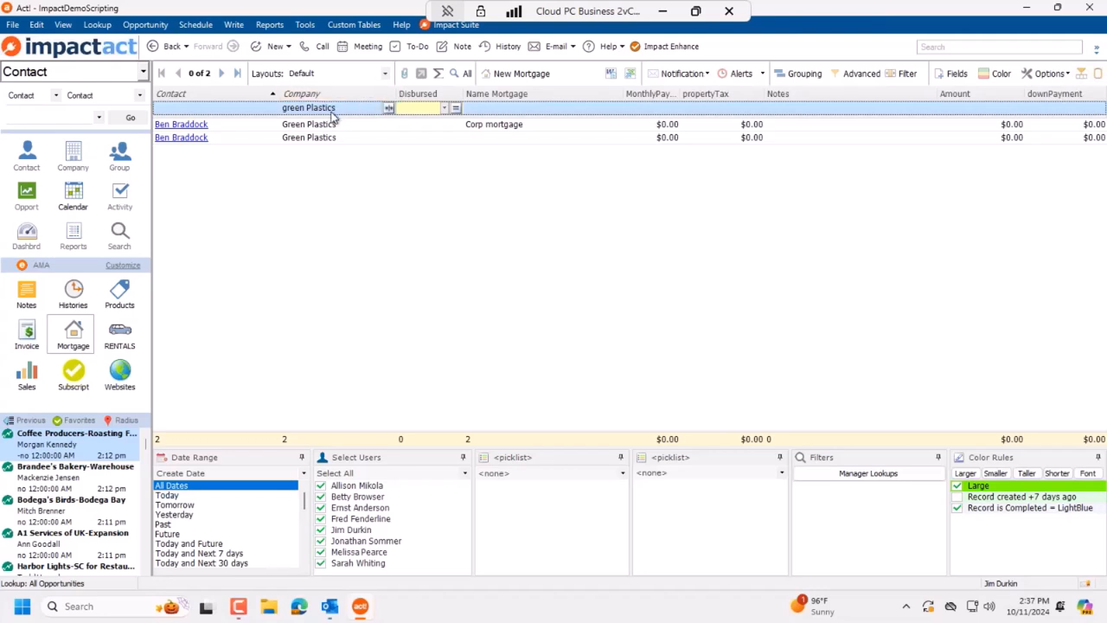
{"action": "left_click", "coordinate": [757, 76]}
Step: Create an alert from the Green Plastics list with its default name and preview its report
{"action": "left_click", "coordinate": [731, 90]}
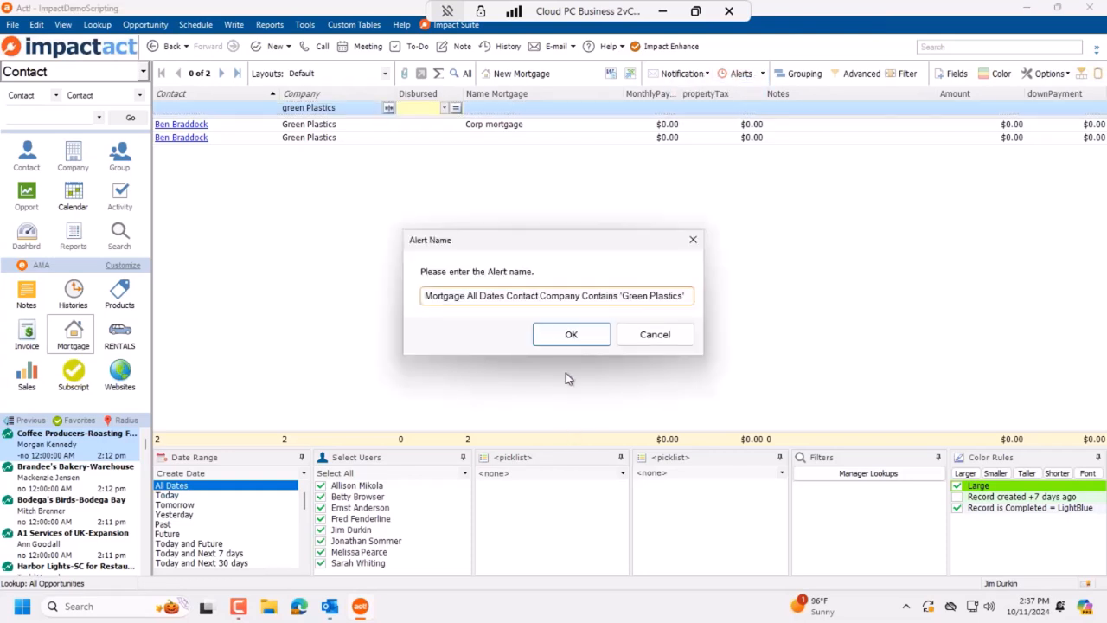
{"action": "left_click_drag", "start_coordinate": [473, 297], "coordinate": [446, 310]}
{"action": "left_click_drag", "start_coordinate": [531, 296], "coordinate": [606, 297]}
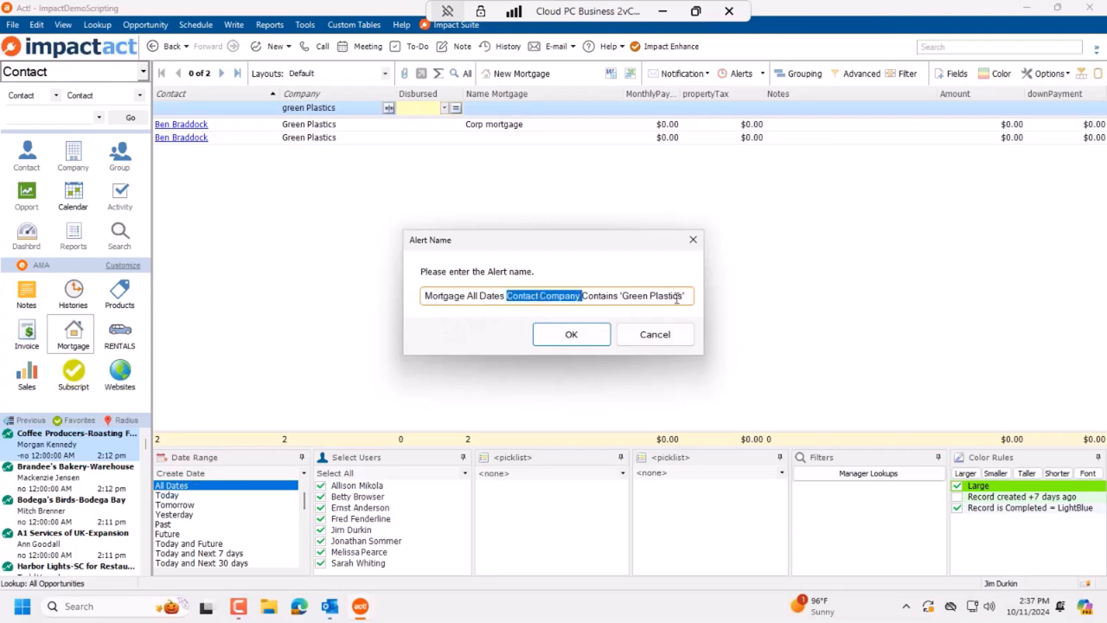
{"action": "left_click", "coordinate": [571, 336]}
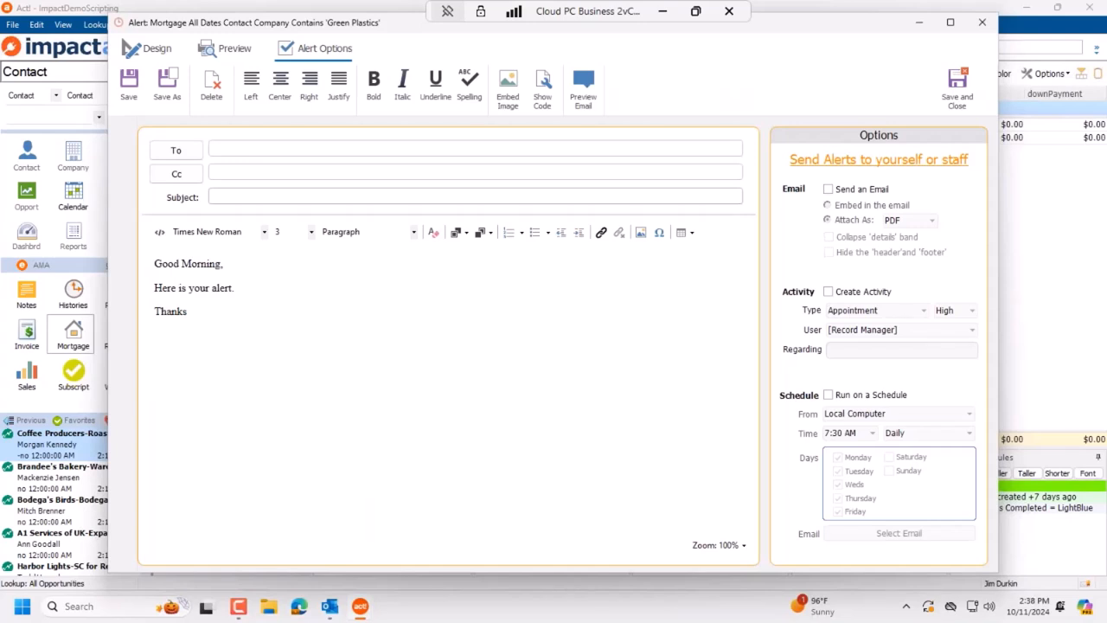
{"action": "left_click", "coordinate": [239, 54]}
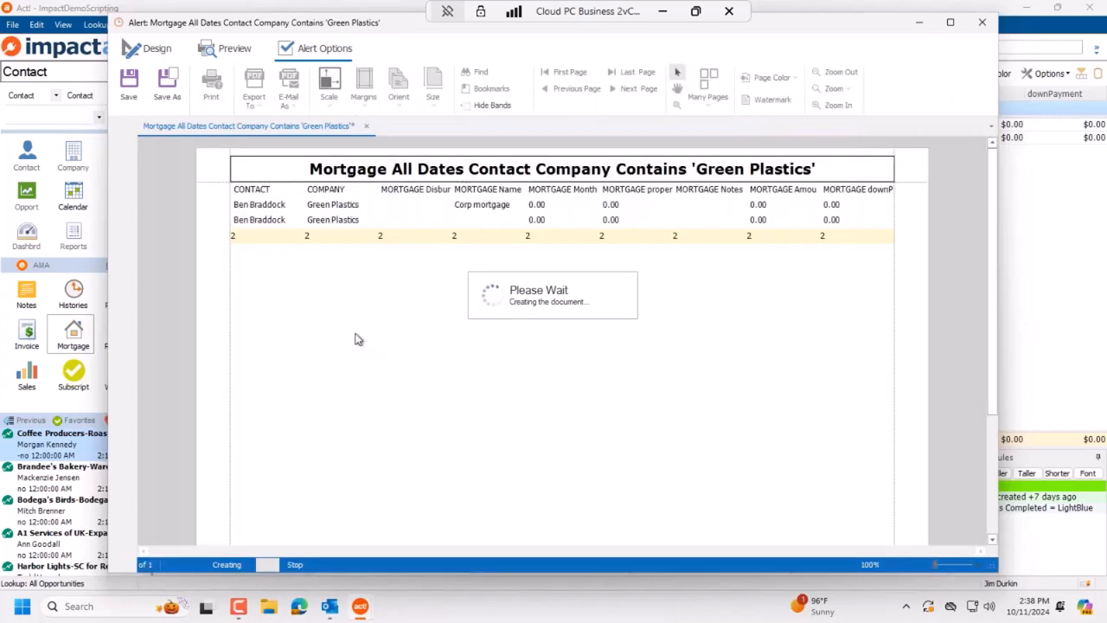
{"action": "left_click", "coordinate": [327, 49]}
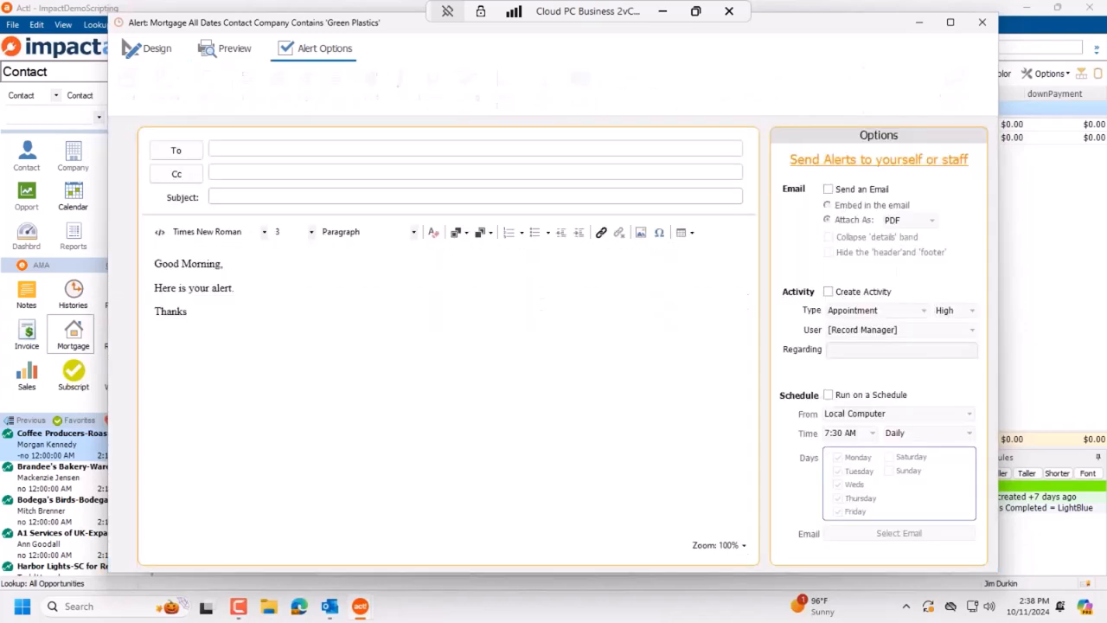
Step: Make the alert email a PDF on a Monday-only 7:30 AM schedule, then save and close it
{"action": "left_click", "coordinate": [853, 191]}
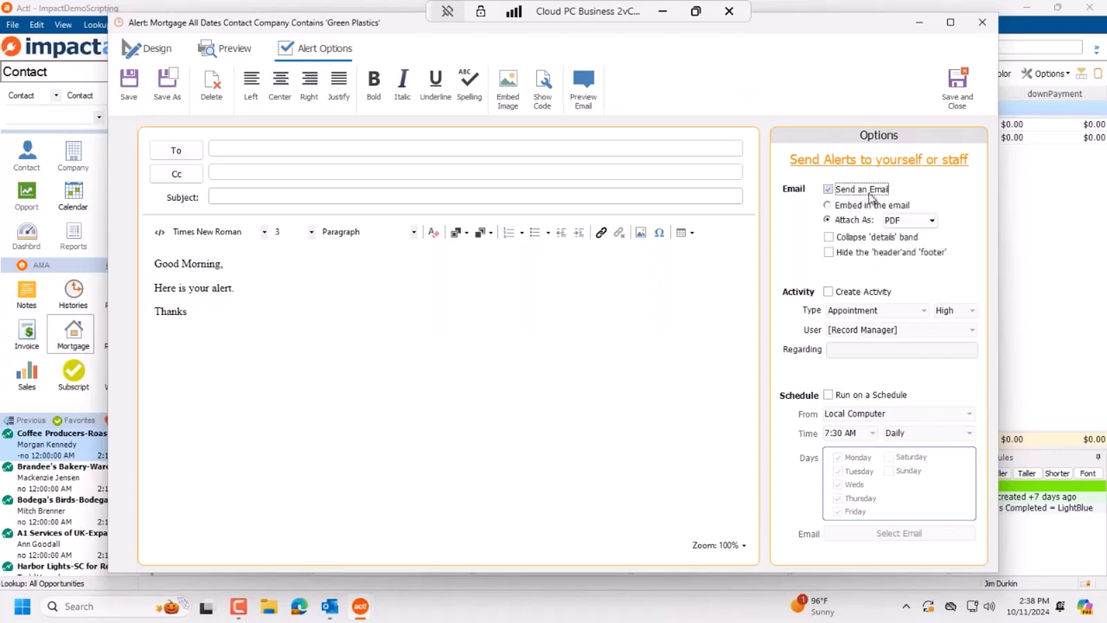
{"action": "left_click", "coordinate": [849, 395]}
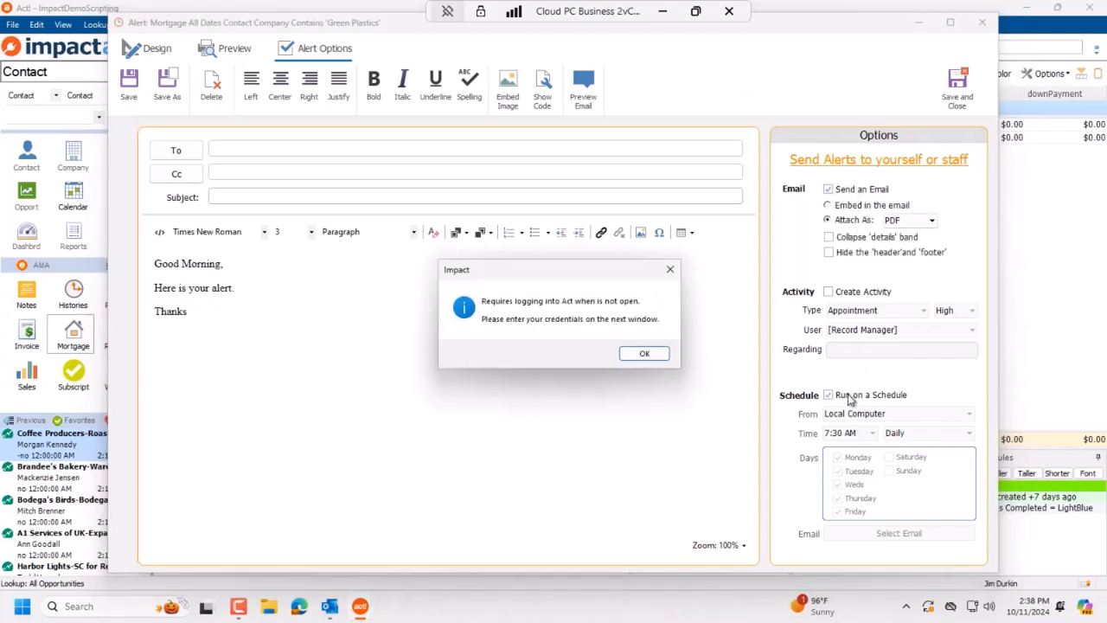
{"action": "left_click", "coordinate": [640, 358]}
{"action": "left_click", "coordinate": [415, 279]}
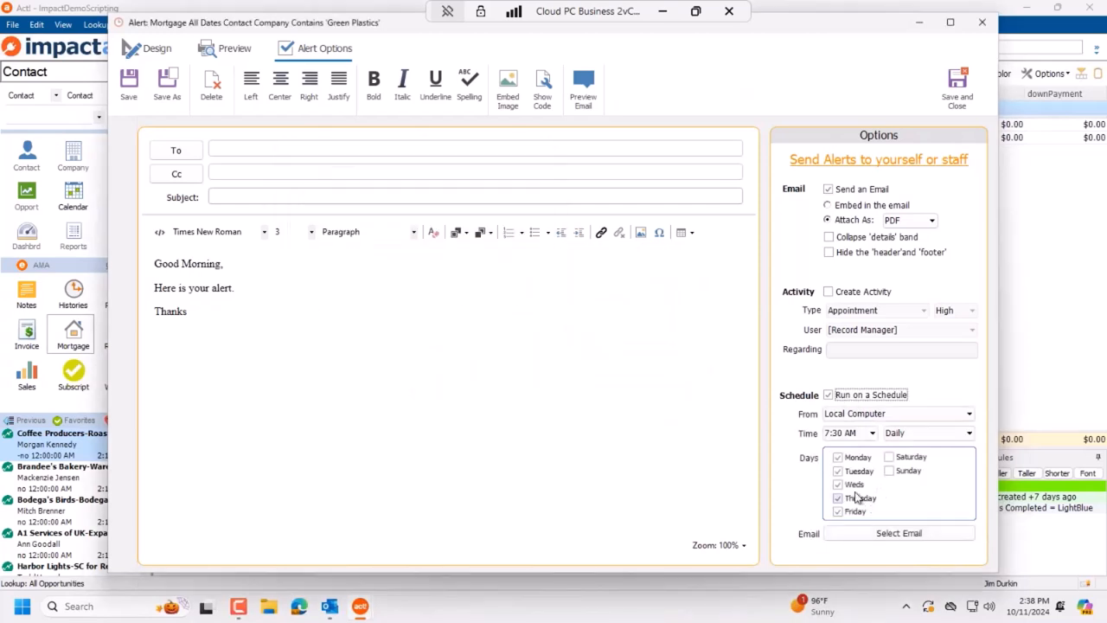
{"action": "left_click", "coordinate": [838, 470]}
{"action": "left_click", "coordinate": [838, 485]}
{"action": "left_click", "coordinate": [838, 498]}
{"action": "left_click", "coordinate": [837, 512]}
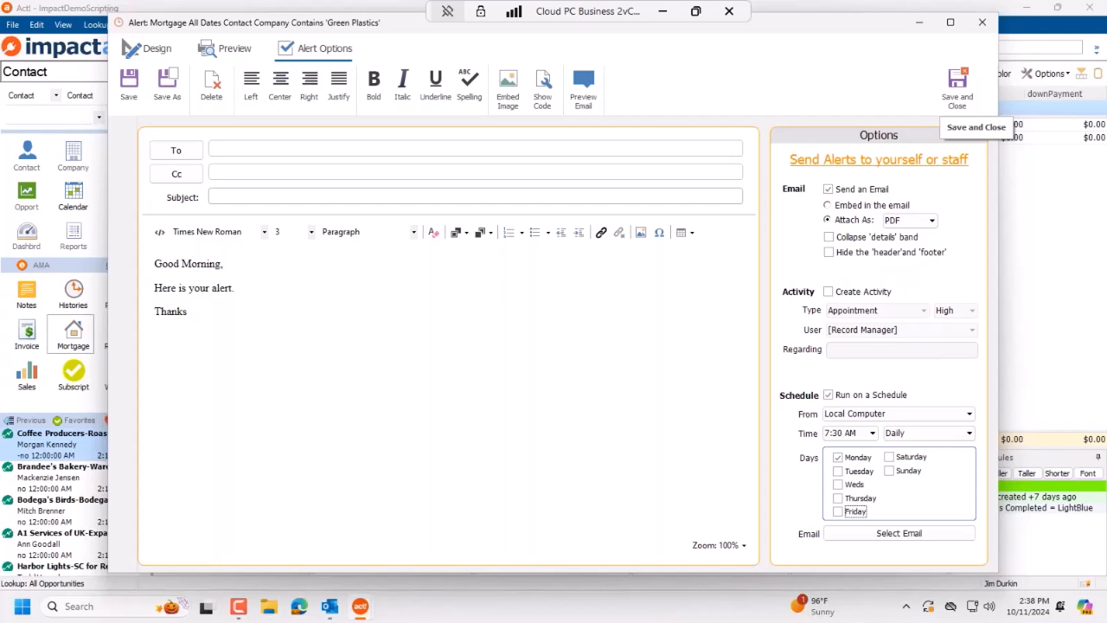
{"action": "left_click", "coordinate": [957, 86]}
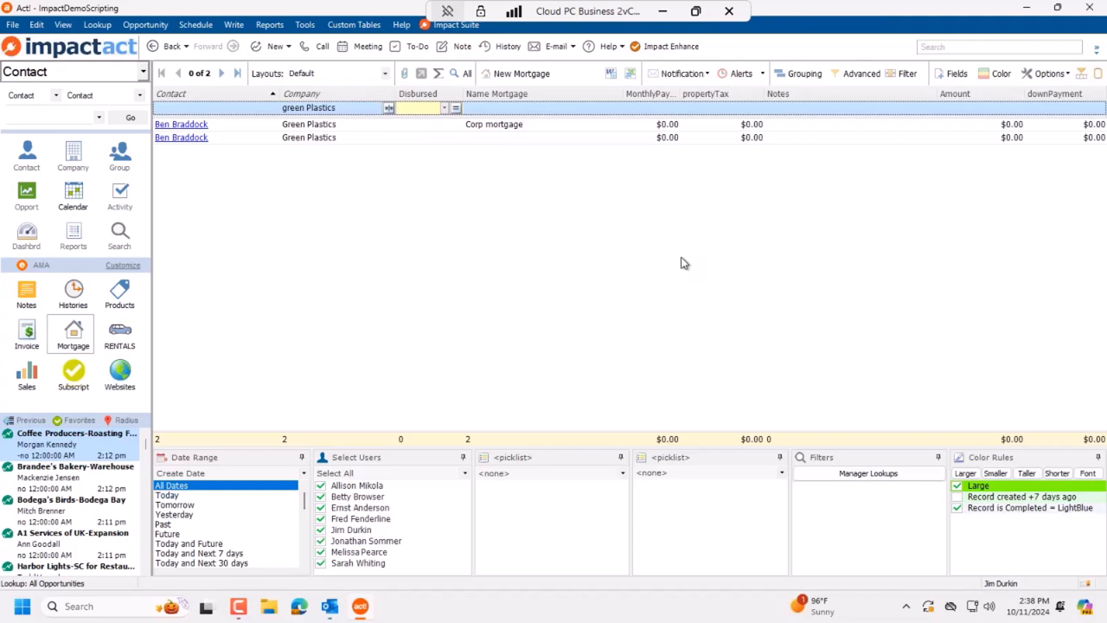
Step: Open the Contact List showing contacts from All Dates
{"action": "left_click", "coordinate": [27, 156]}
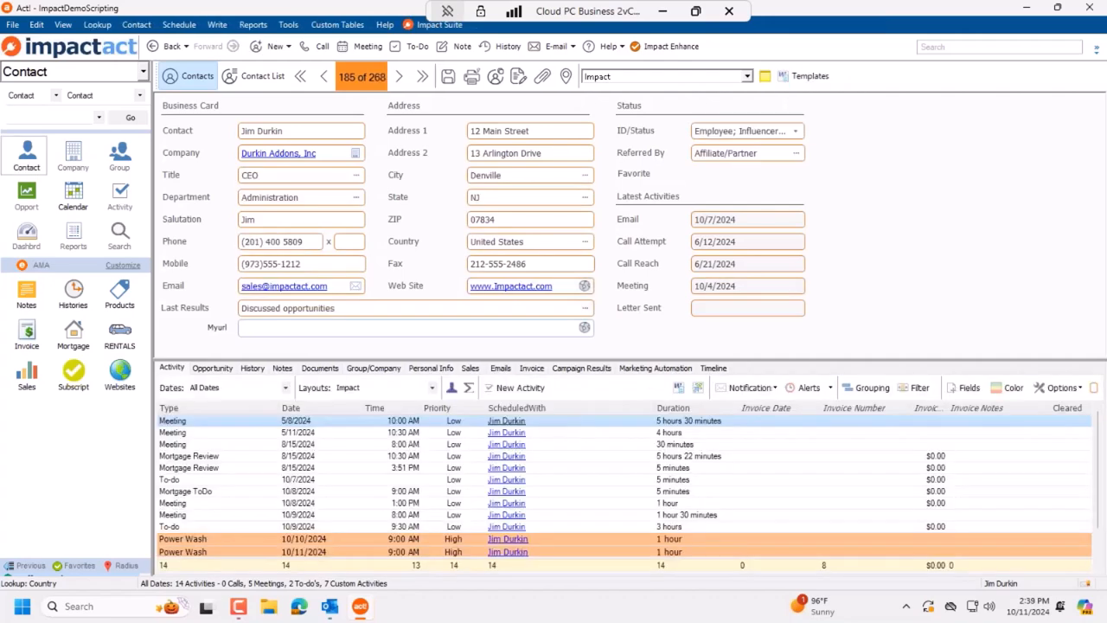
{"action": "left_click", "coordinate": [264, 78]}
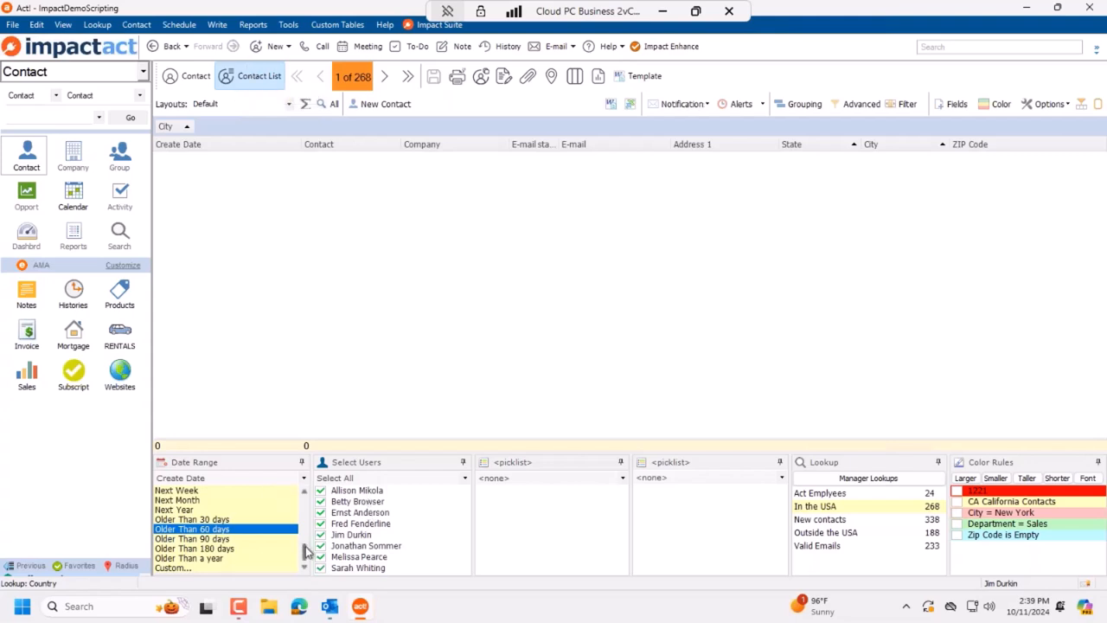
{"action": "left_click_drag", "start_coordinate": [309, 553], "coordinate": [299, 497]}
{"action": "left_click", "coordinate": [253, 491]}
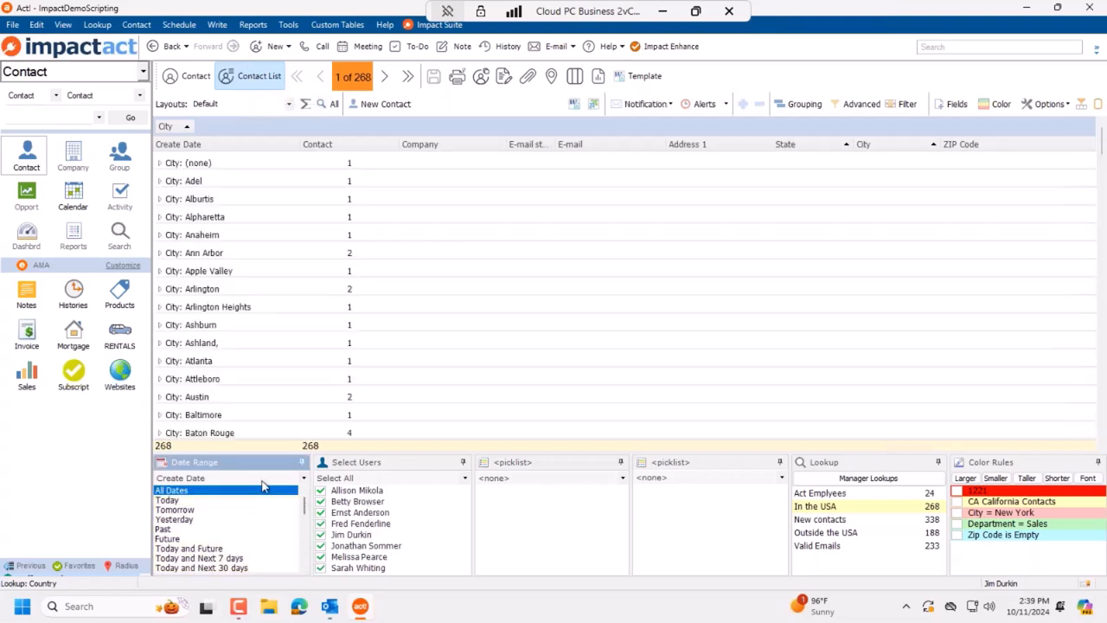
Step: Remove grouping from the contact list and narrow the Create Date column
{"action": "left_click", "coordinate": [809, 104]}
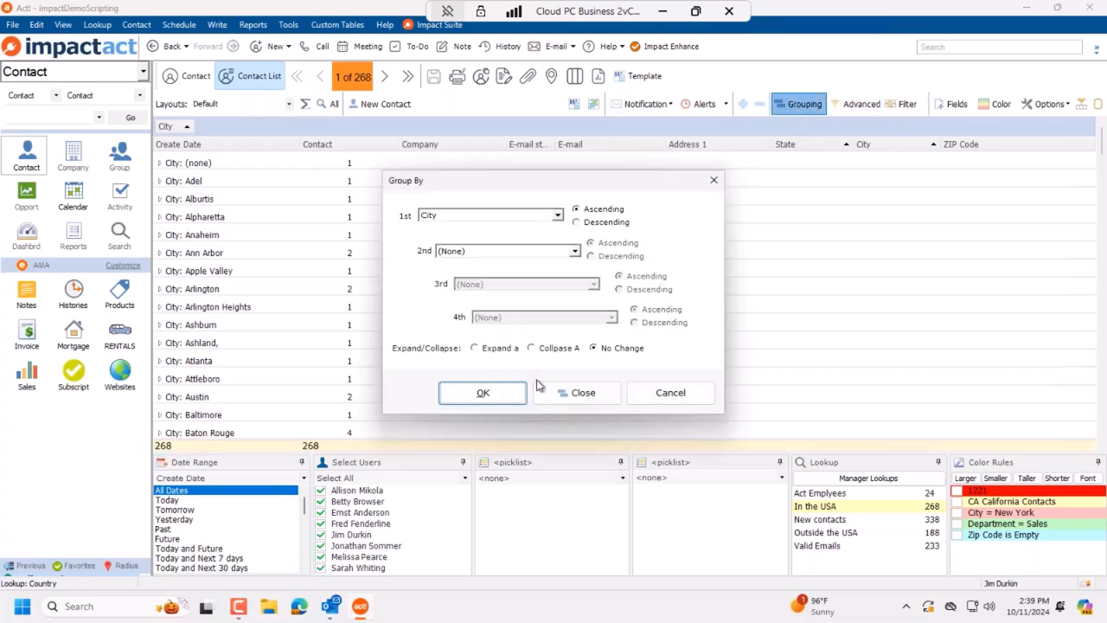
{"action": "left_click", "coordinate": [563, 392]}
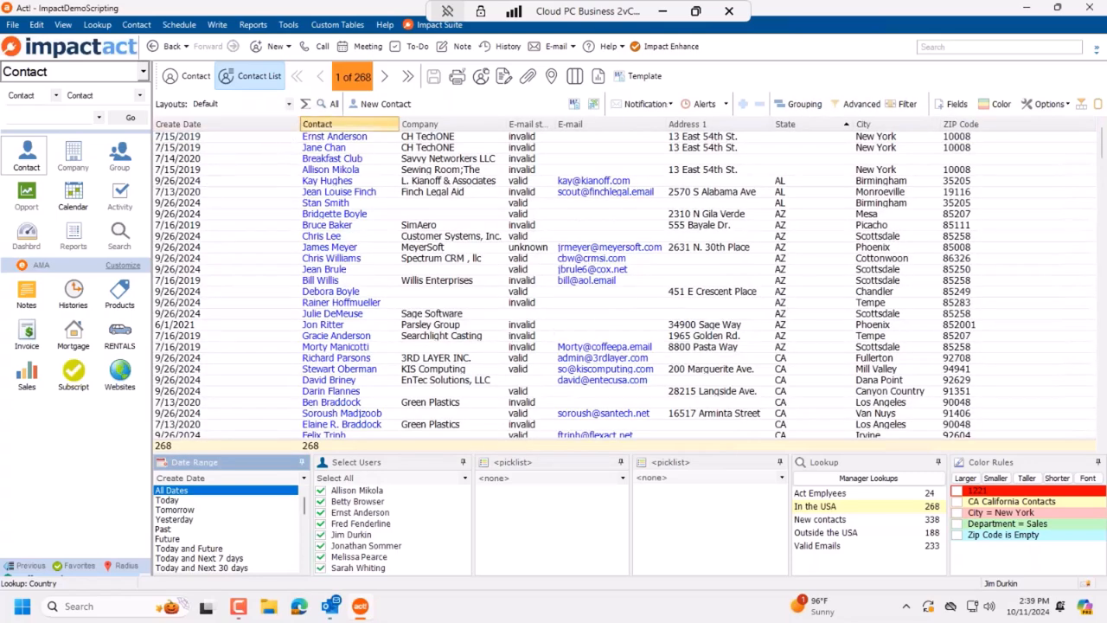
{"action": "left_click_drag", "start_coordinate": [300, 126], "coordinate": [230, 125]}
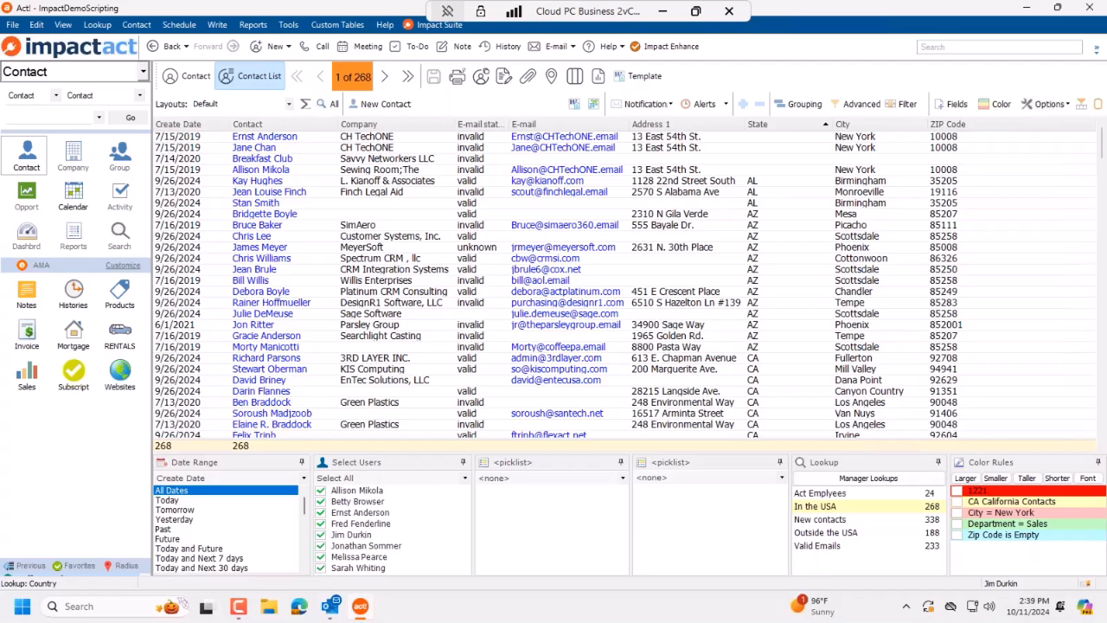
{"action": "left_click", "coordinate": [701, 104]}
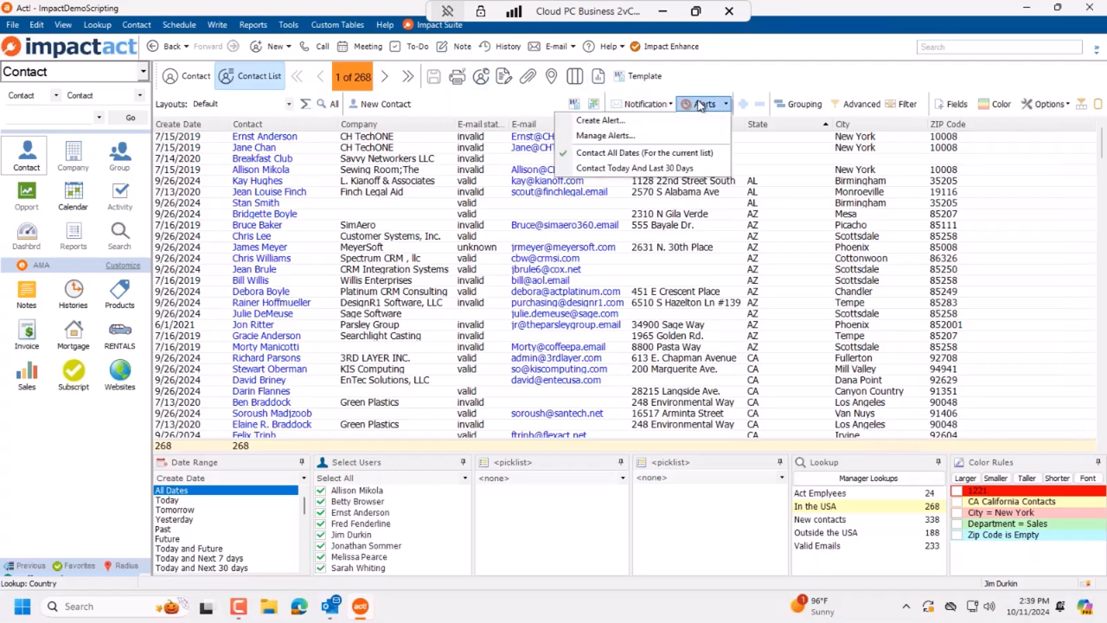
{"action": "left_click", "coordinate": [649, 104]}
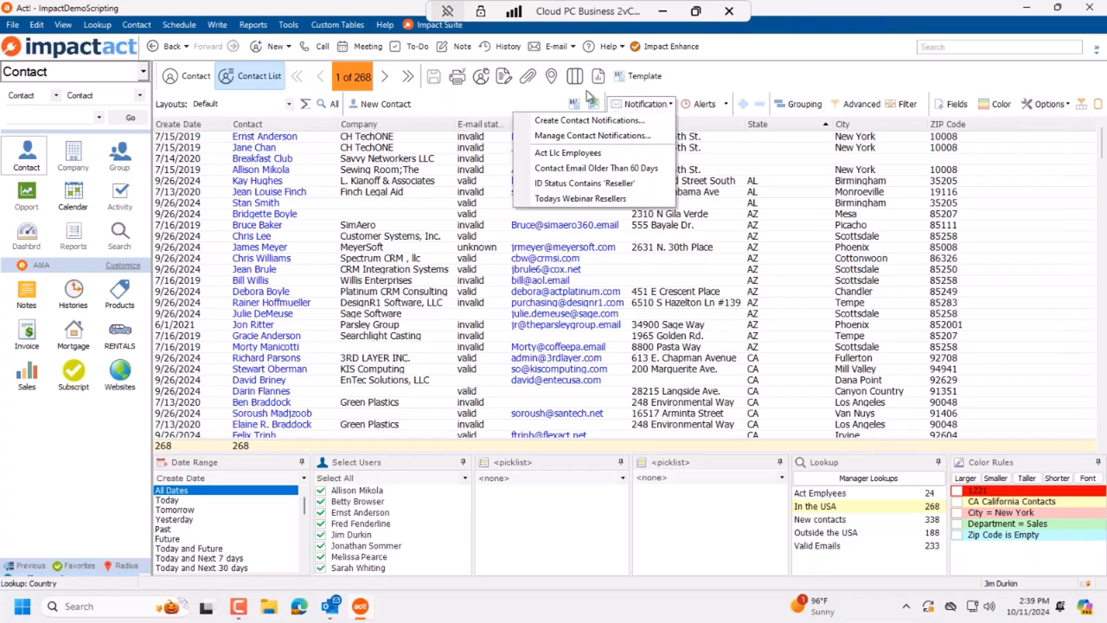
{"action": "left_click", "coordinate": [616, 104]}
{"action": "left_click", "coordinate": [700, 104]}
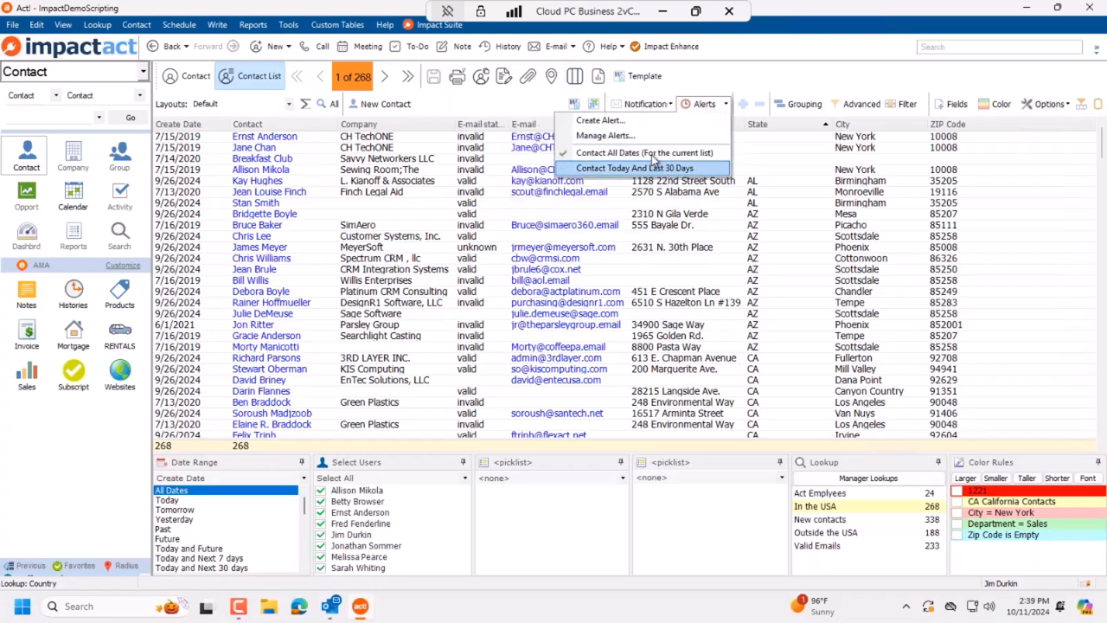
{"action": "left_click", "coordinate": [660, 105]}
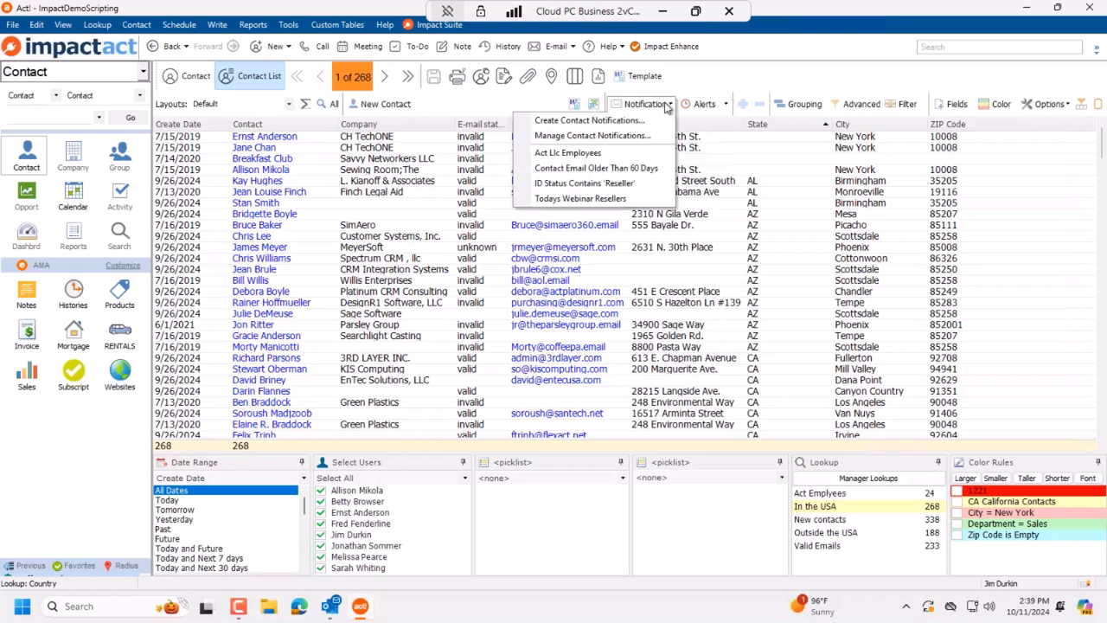
{"action": "left_click", "coordinate": [611, 133]}
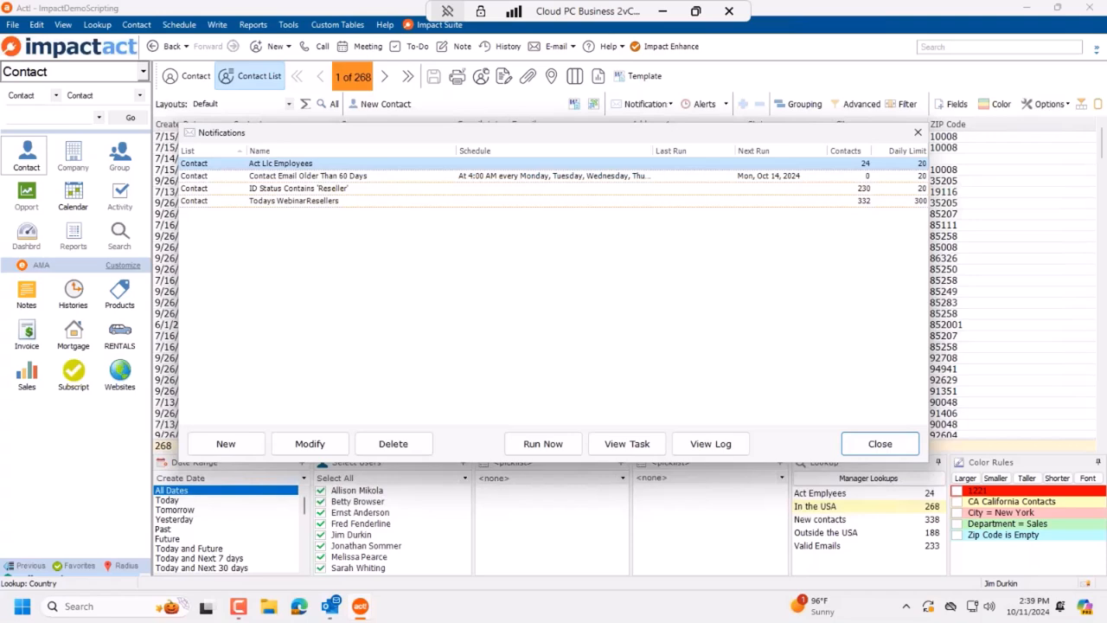
{"action": "left_click_drag", "start_coordinate": [442, 136], "coordinate": [450, 206]}
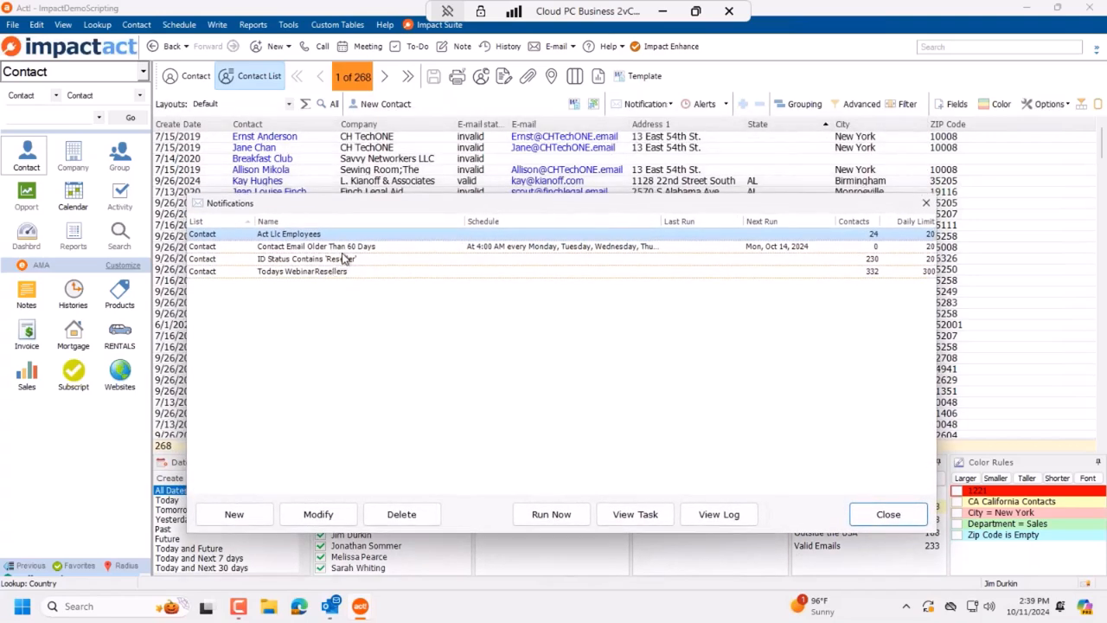
{"action": "left_click", "coordinate": [413, 248]}
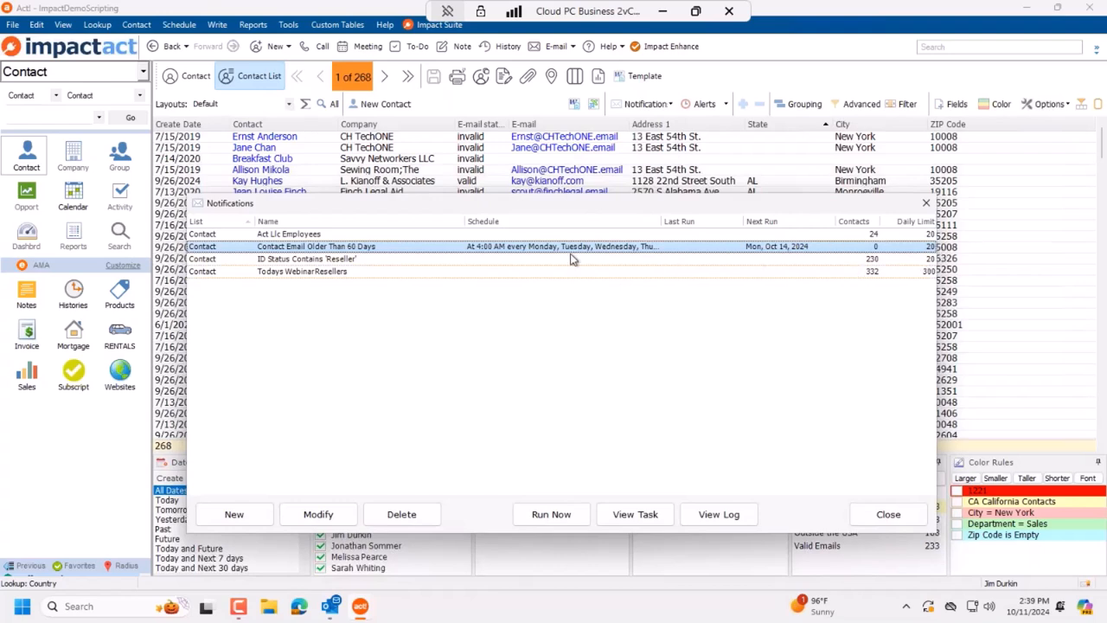
{"action": "left_click", "coordinate": [320, 235]}
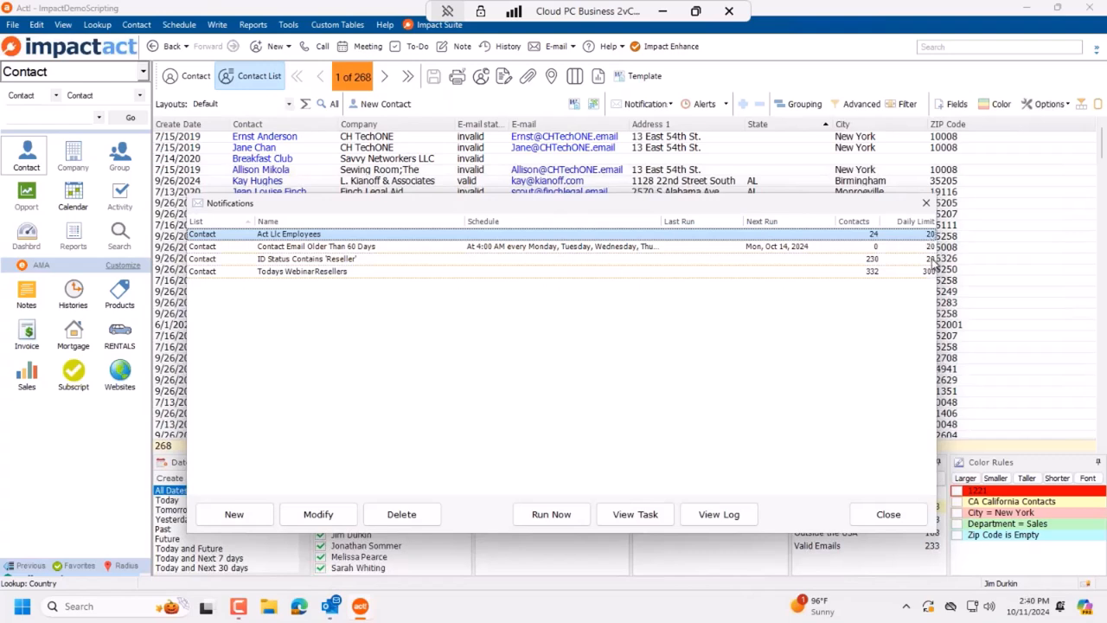
{"action": "left_click", "coordinate": [319, 273]}
{"action": "left_click", "coordinate": [904, 513]}
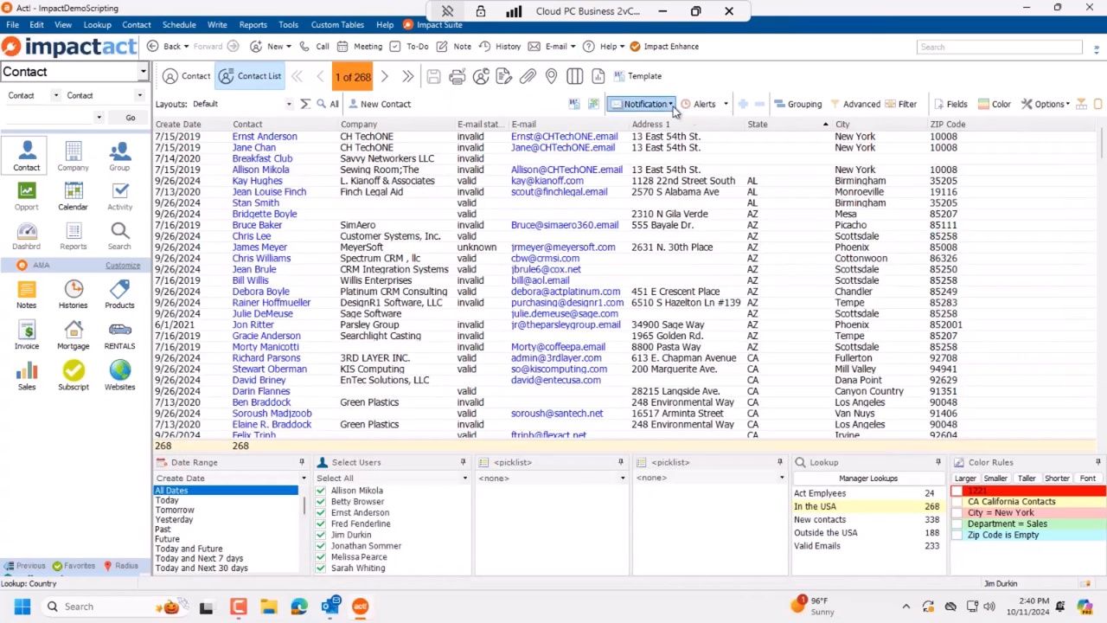
Step: Open the Todays Webinar Resellers notification maximized and scroll through its email content
{"action": "left_click", "coordinate": [666, 104]}
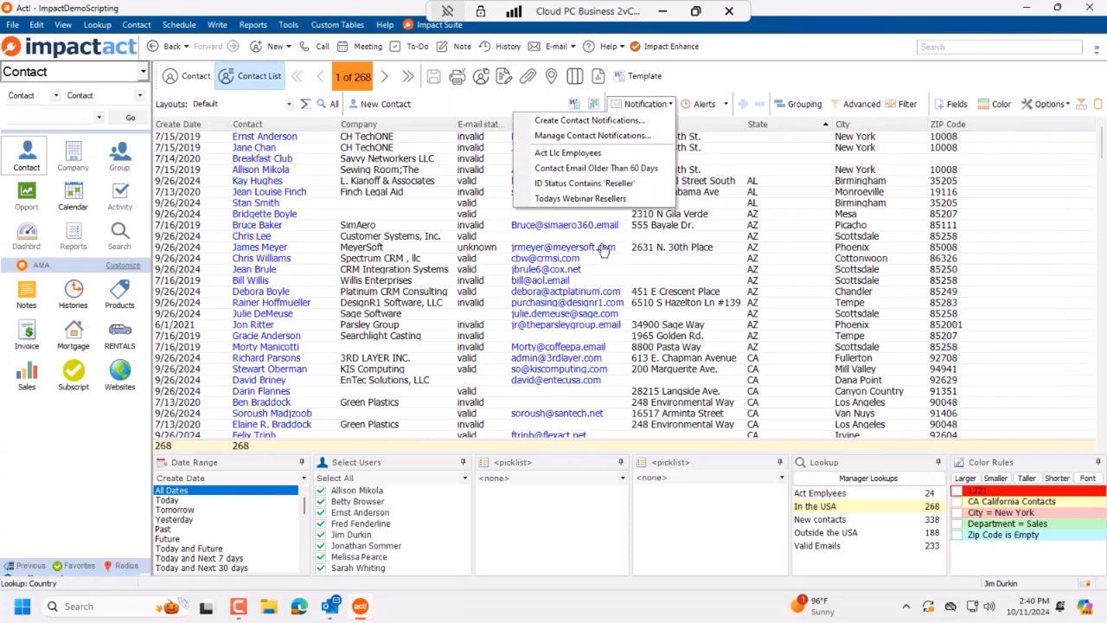
{"action": "left_click", "coordinate": [580, 198]}
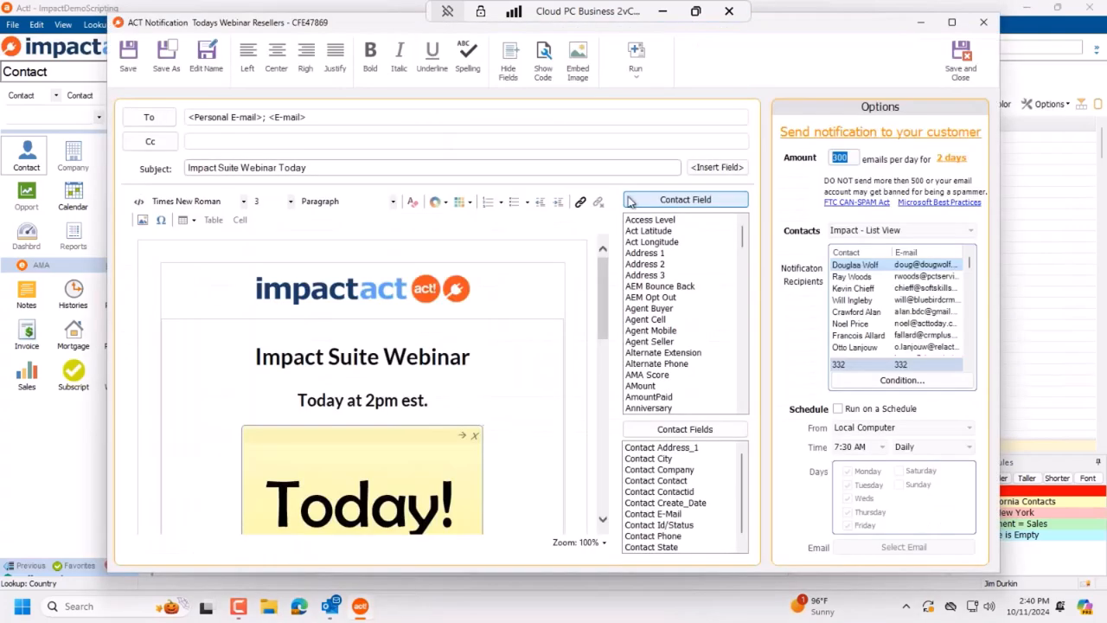
{"action": "left_click", "coordinate": [952, 22]}
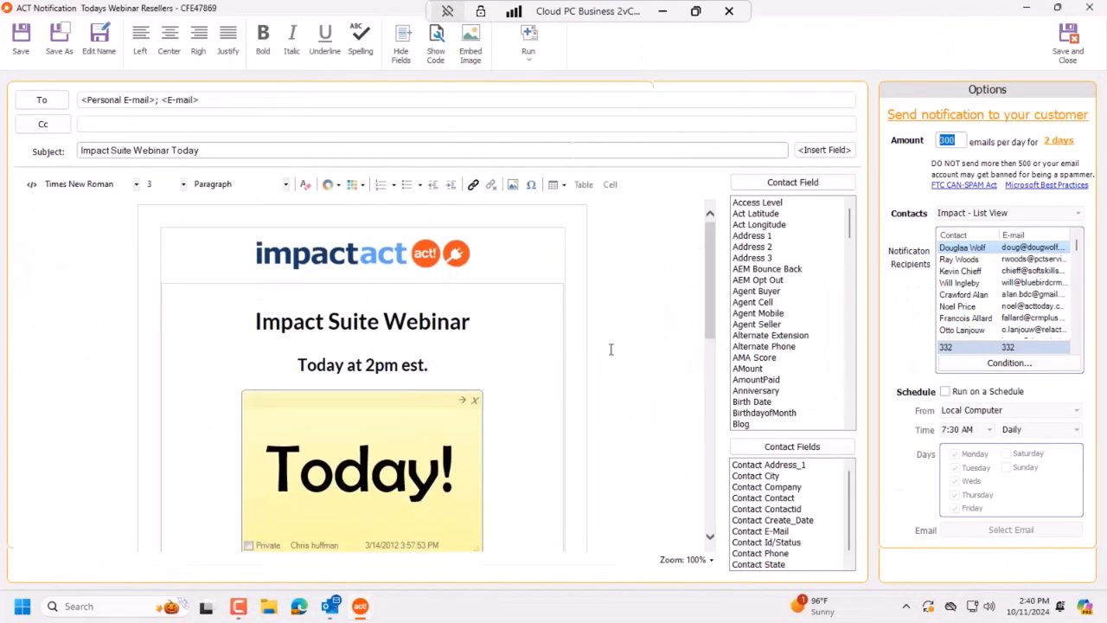
{"action": "scroll", "coordinate": [644, 341], "scroll_direction": "down", "scroll_amount": 8}
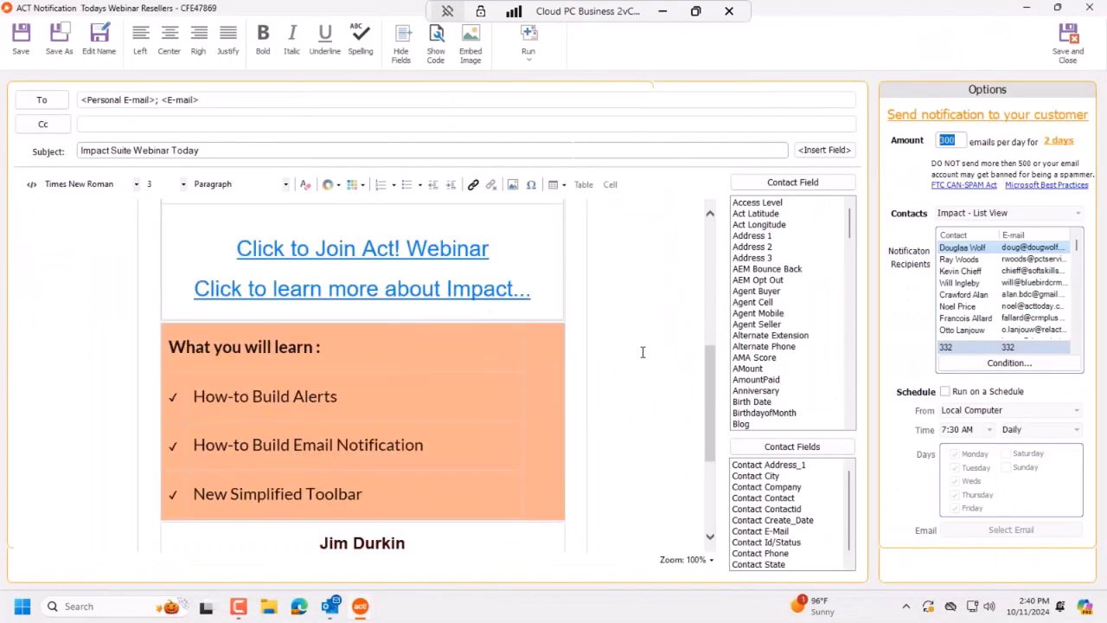
{"action": "scroll", "coordinate": [367, 435], "scroll_direction": "up", "scroll_amount": 5}
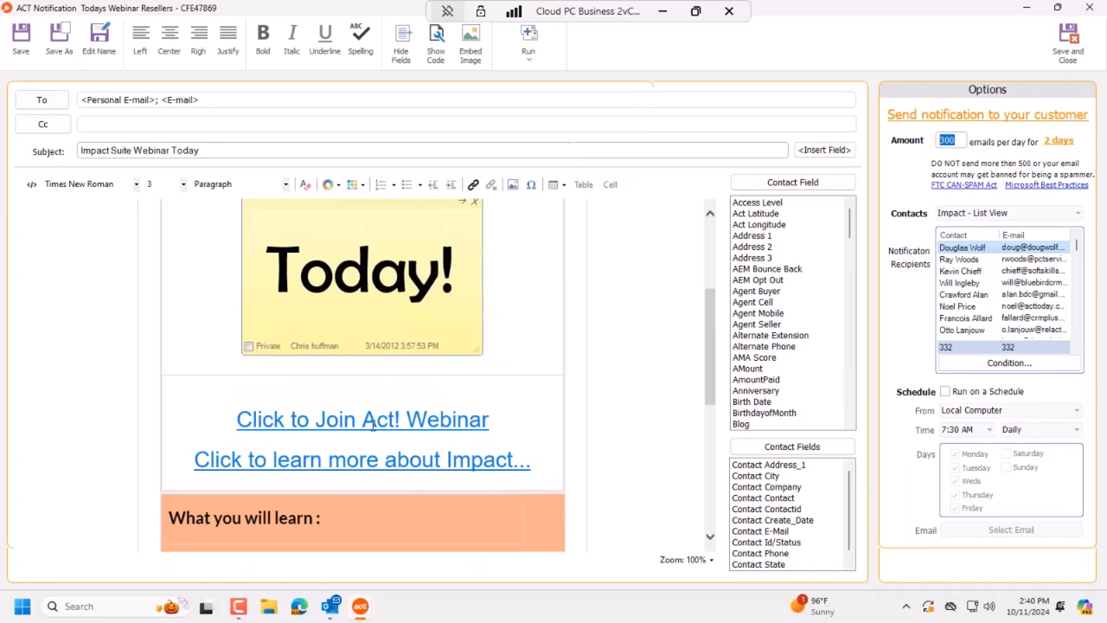
{"action": "scroll", "coordinate": [597, 372], "scroll_direction": "up", "scroll_amount": 3}
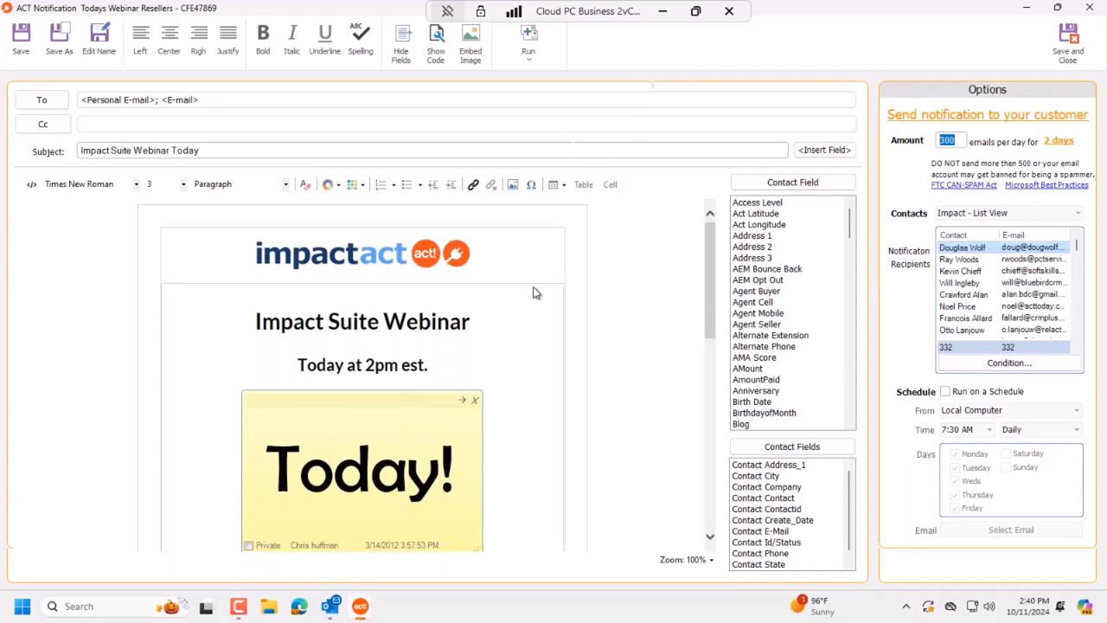
{"action": "left_click", "coordinate": [529, 43]}
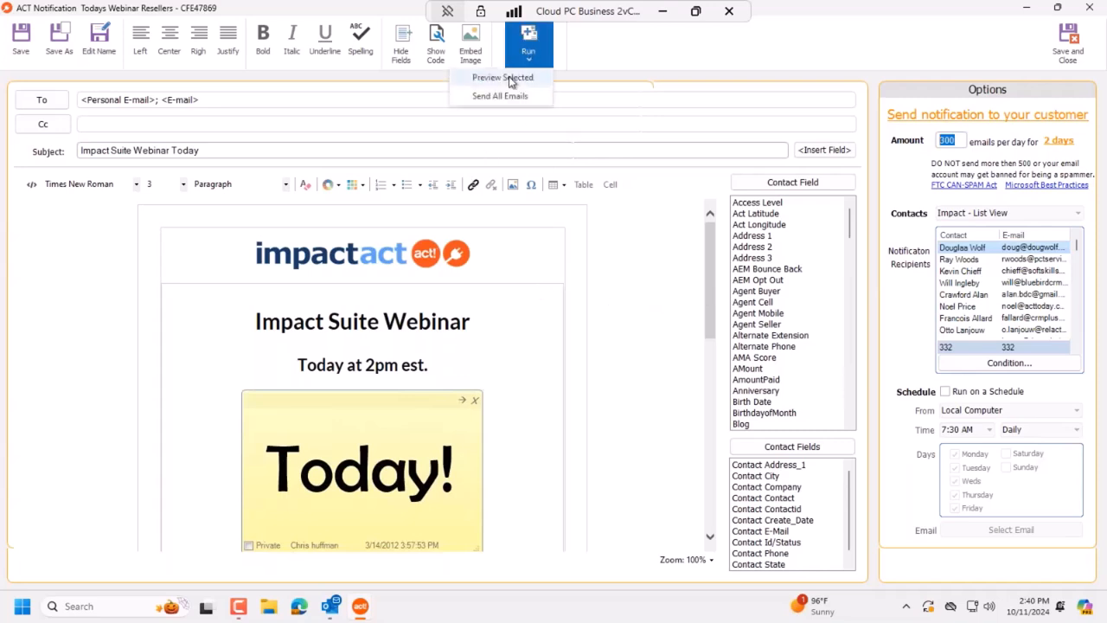
Step: Preview the 'Impact Suite Webinar Today' email for the selected recipient, then close it unsaved
{"action": "left_click", "coordinate": [510, 82]}
{"action": "scroll", "coordinate": [835, 387], "scroll_direction": "down", "scroll_amount": 5}
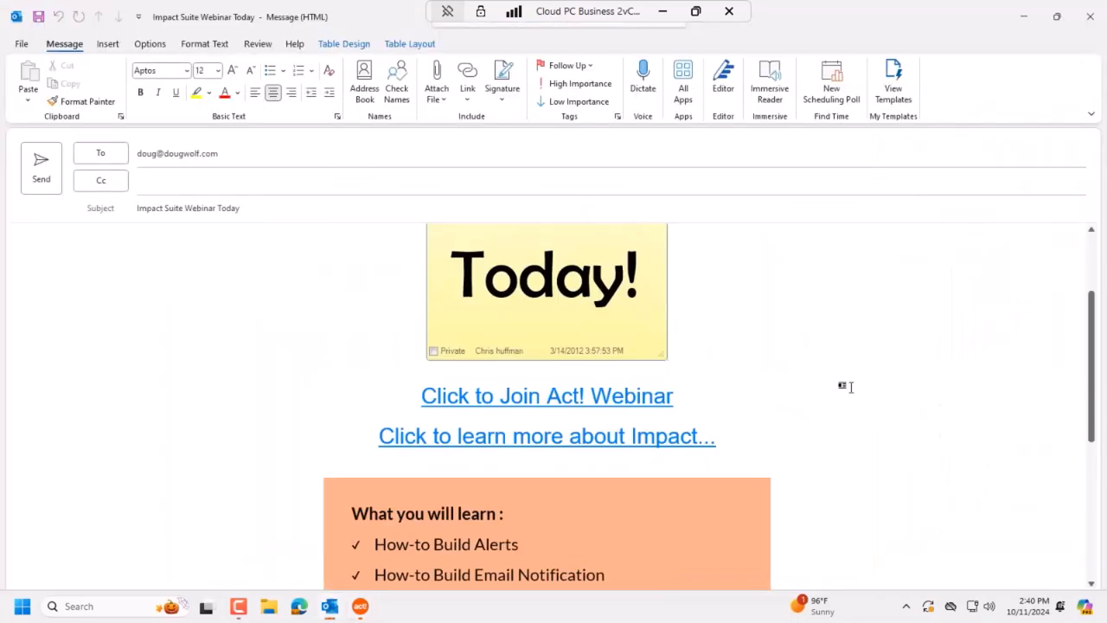
{"action": "scroll", "coordinate": [832, 390], "scroll_direction": "down", "scroll_amount": 1}
{"action": "scroll", "coordinate": [832, 389], "scroll_direction": "up", "scroll_amount": 5}
{"action": "left_click", "coordinate": [1101, 18]}
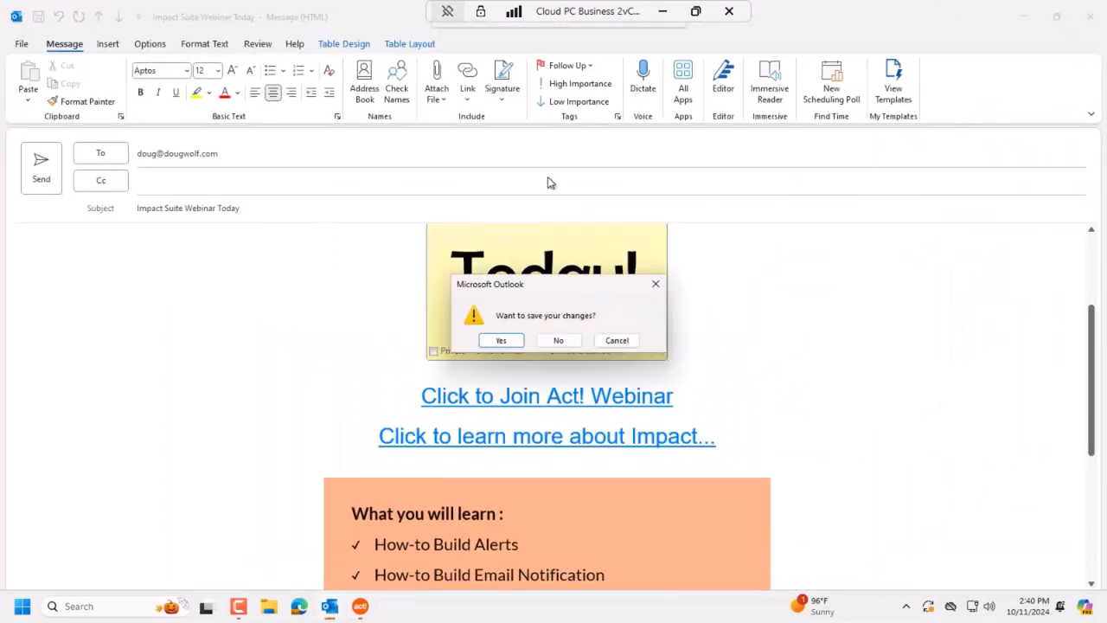
{"action": "left_click", "coordinate": [558, 340]}
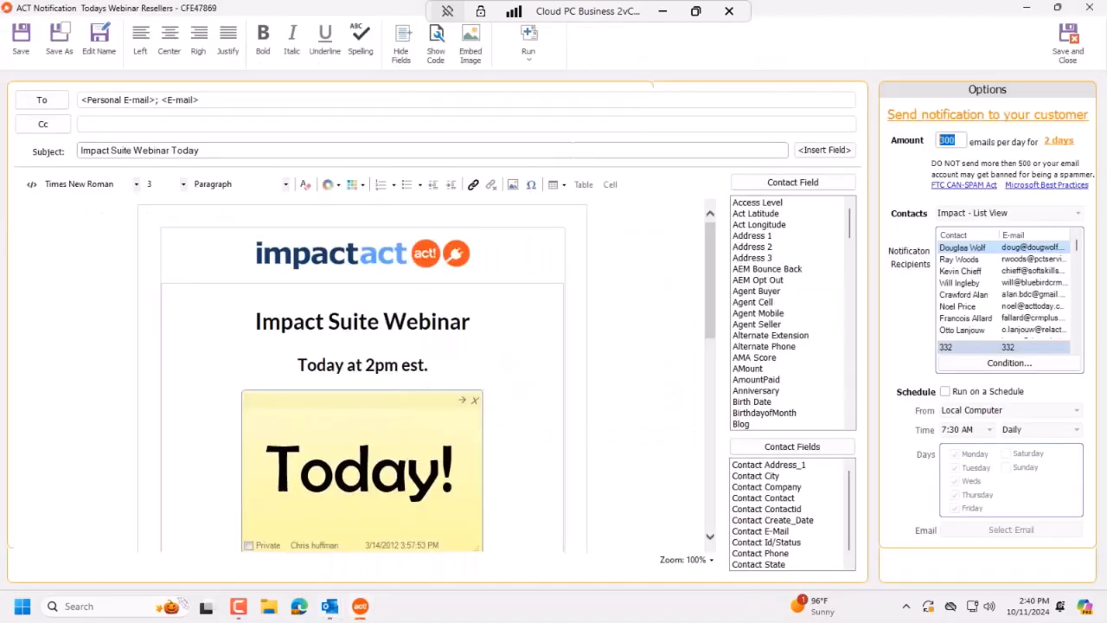
Step: Discard the webinar notification and open the Contact Email Older Than 60 Days notification
{"action": "left_click", "coordinate": [1096, 9]}
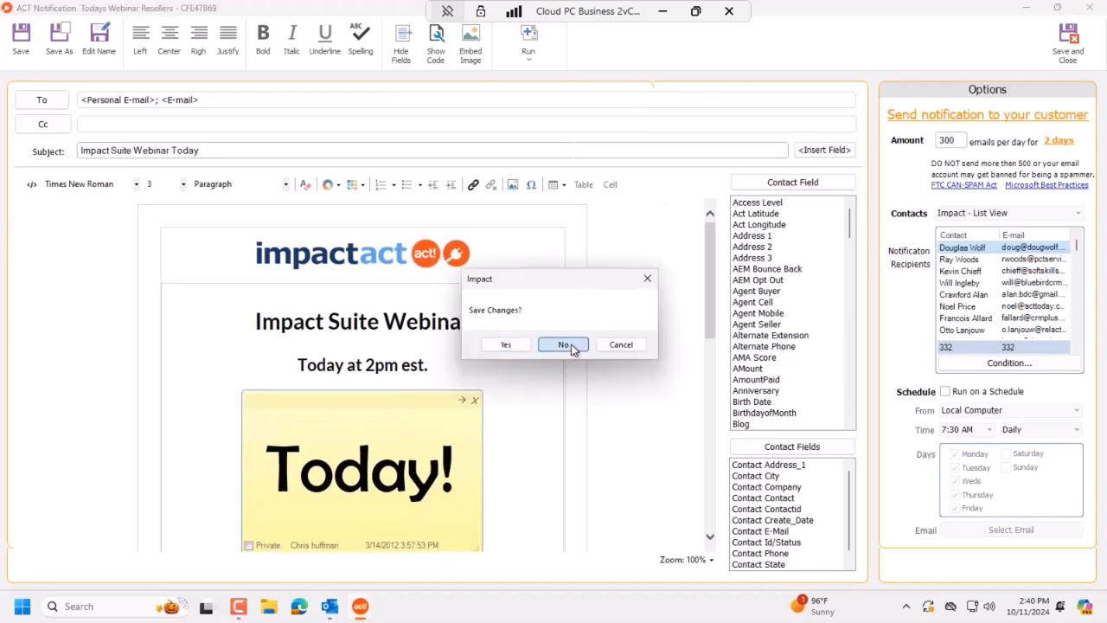
{"action": "left_click", "coordinate": [564, 346]}
{"action": "left_click", "coordinate": [672, 104]}
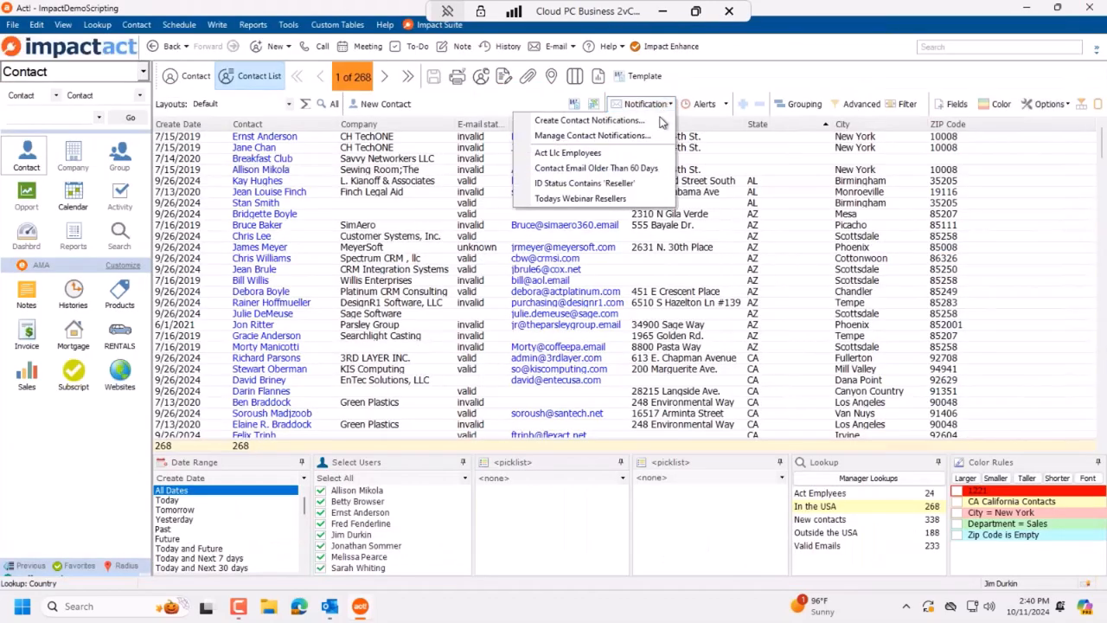
{"action": "left_click", "coordinate": [640, 168]}
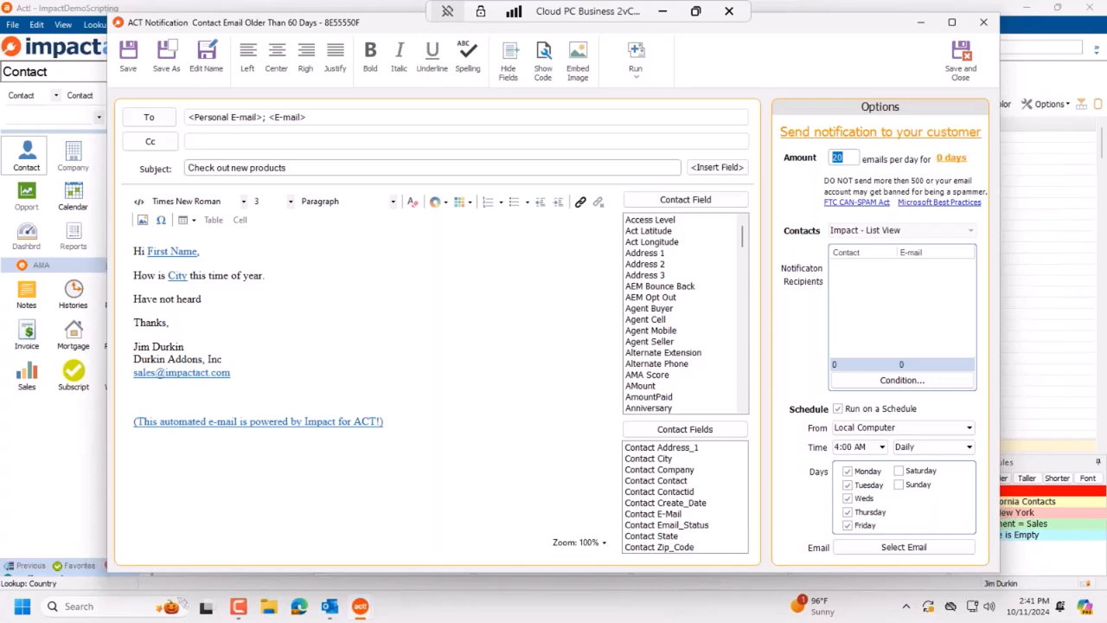
Step: Go to the impactact.com Download page in a maximized Edge window
{"action": "left_click", "coordinate": [298, 608]}
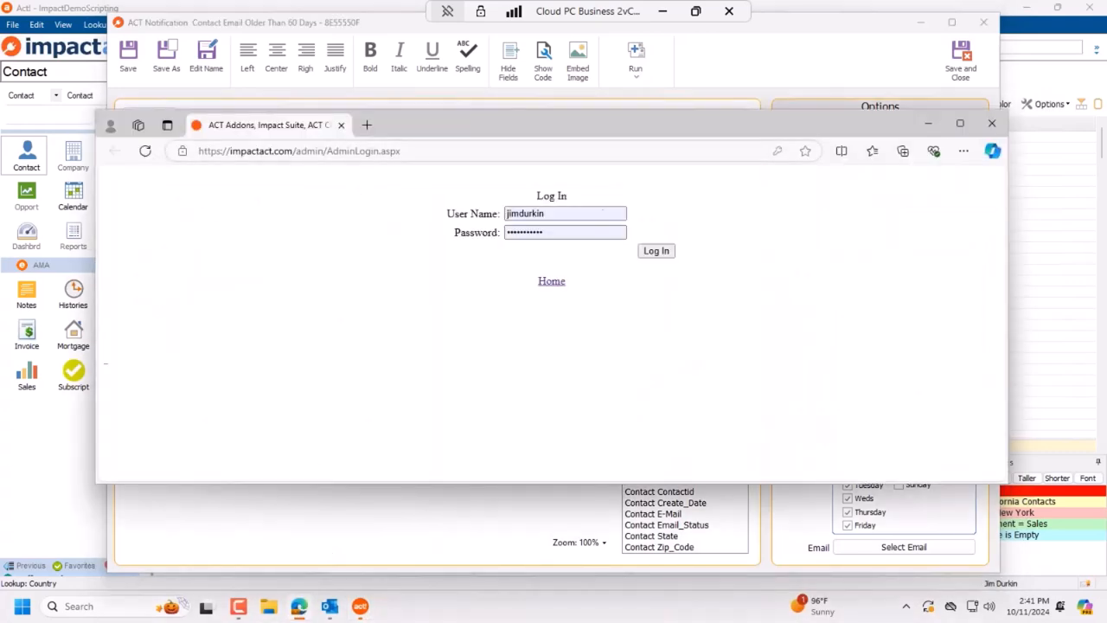
{"action": "left_click", "coordinate": [554, 282]}
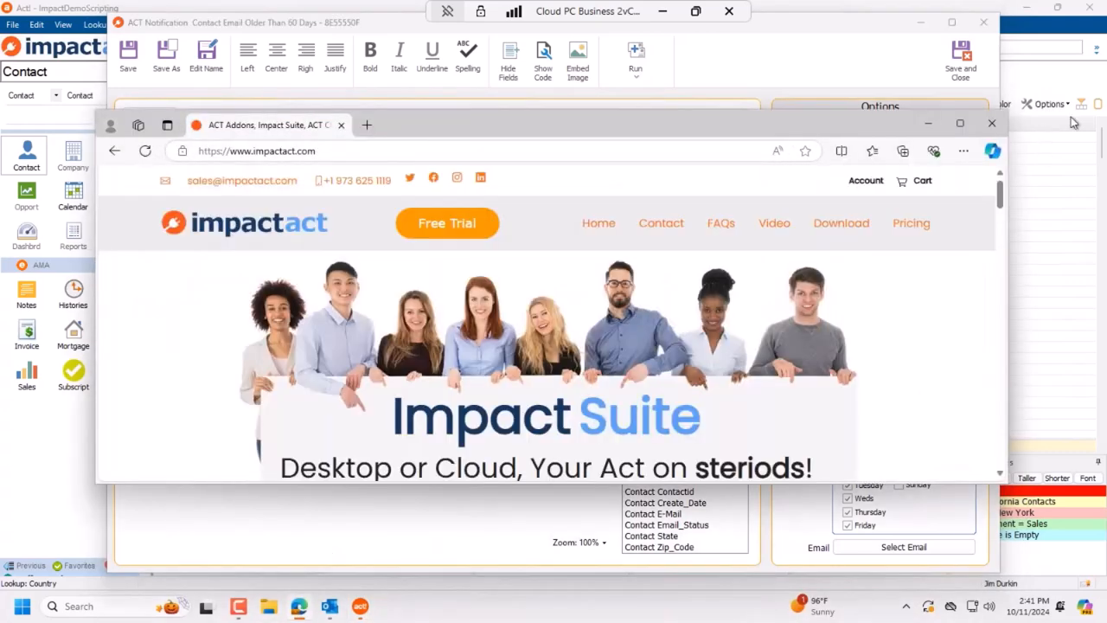
{"action": "left_click", "coordinate": [962, 123]}
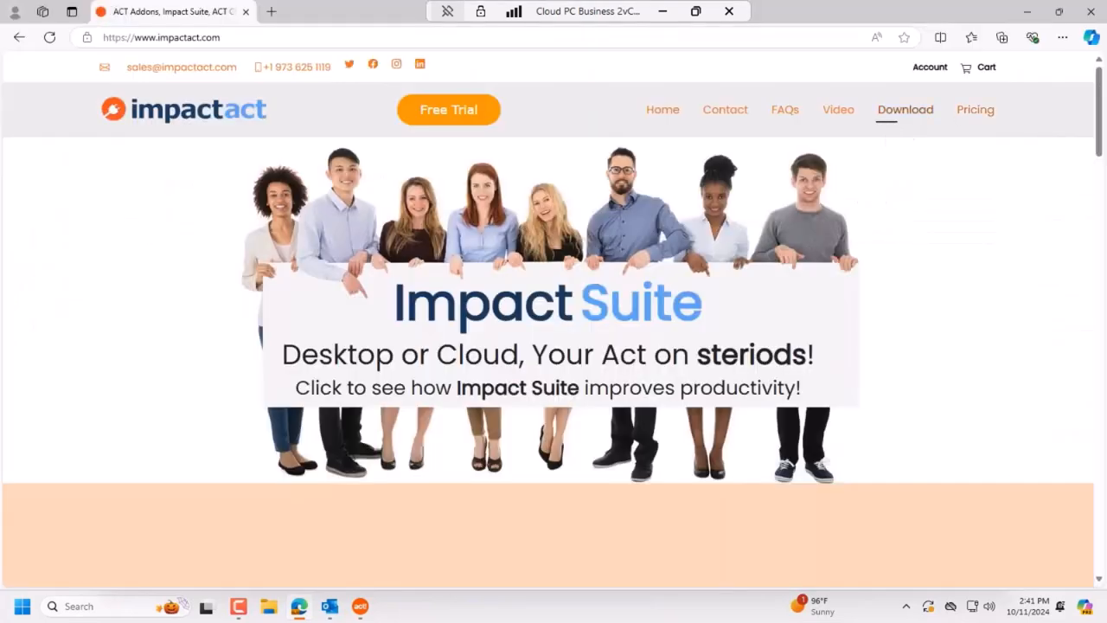
{"action": "left_click", "coordinate": [905, 110]}
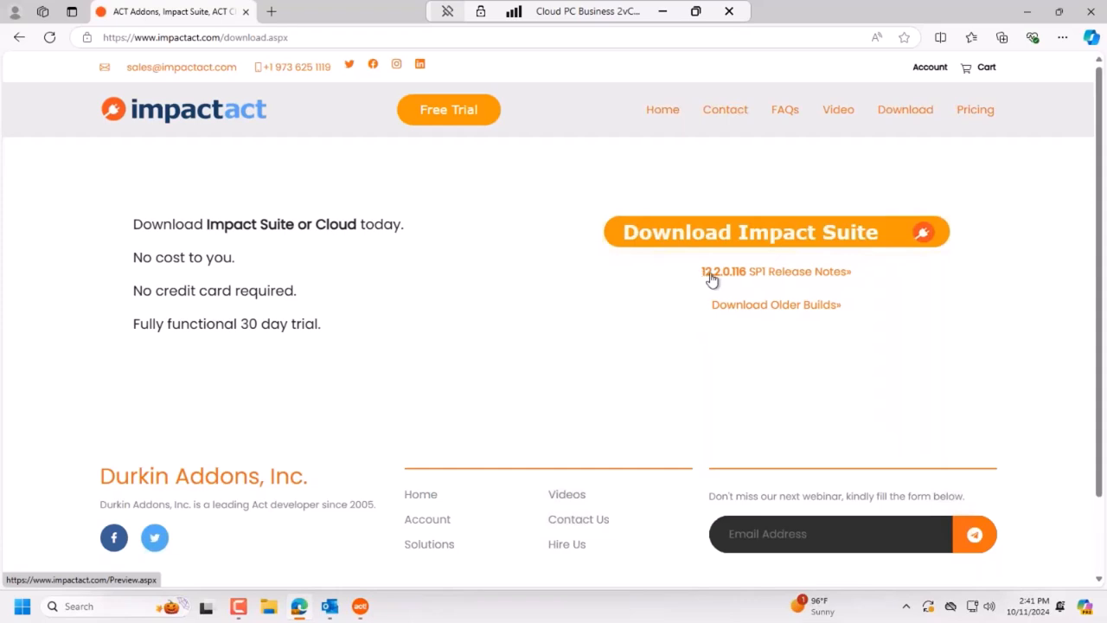
Step: Read the 12.2.0.116 SP1 release notes, then minimize Edge to return to Act!
{"action": "left_click", "coordinate": [788, 274]}
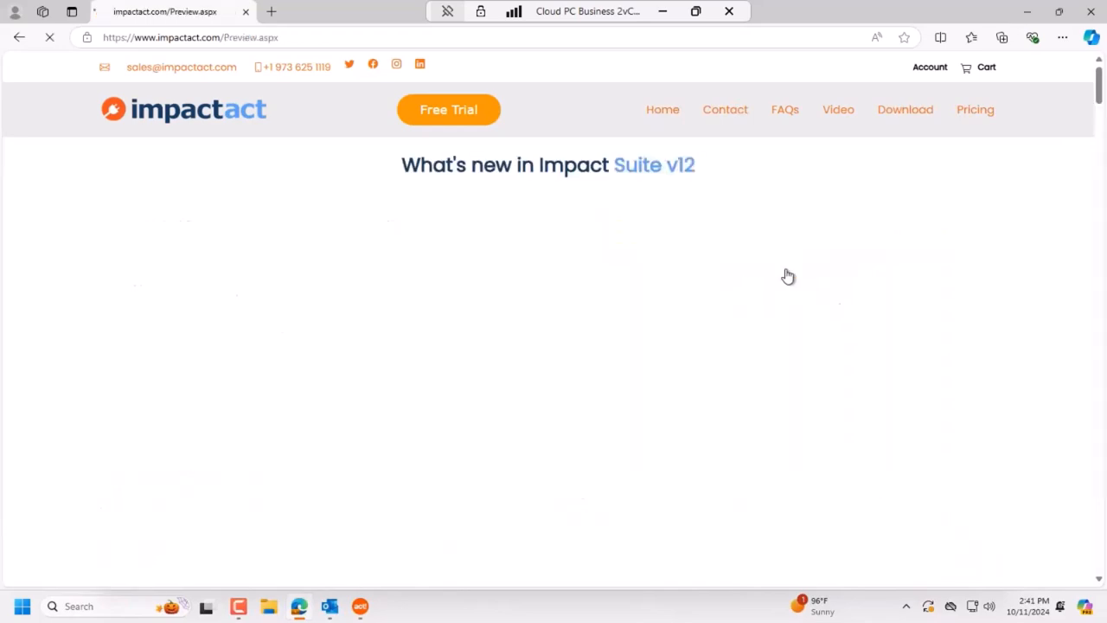
{"action": "scroll", "coordinate": [665, 386], "scroll_direction": "down", "scroll_amount": 5}
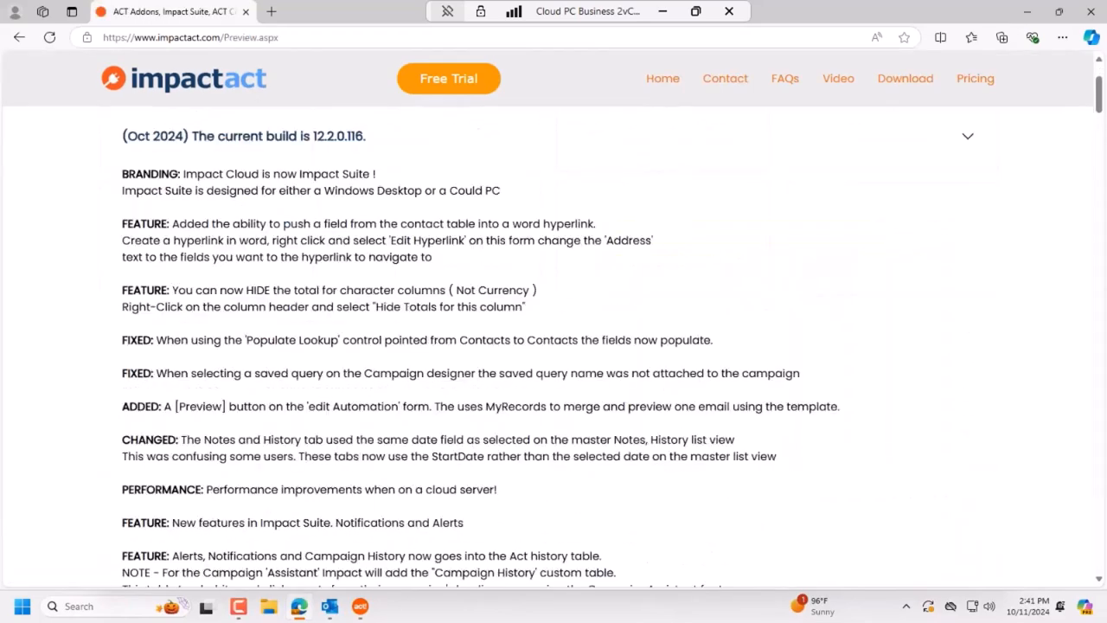
{"action": "scroll", "coordinate": [641, 400], "scroll_direction": "up", "scroll_amount": 5}
{"action": "scroll", "coordinate": [641, 400], "scroll_direction": "down", "scroll_amount": 10}
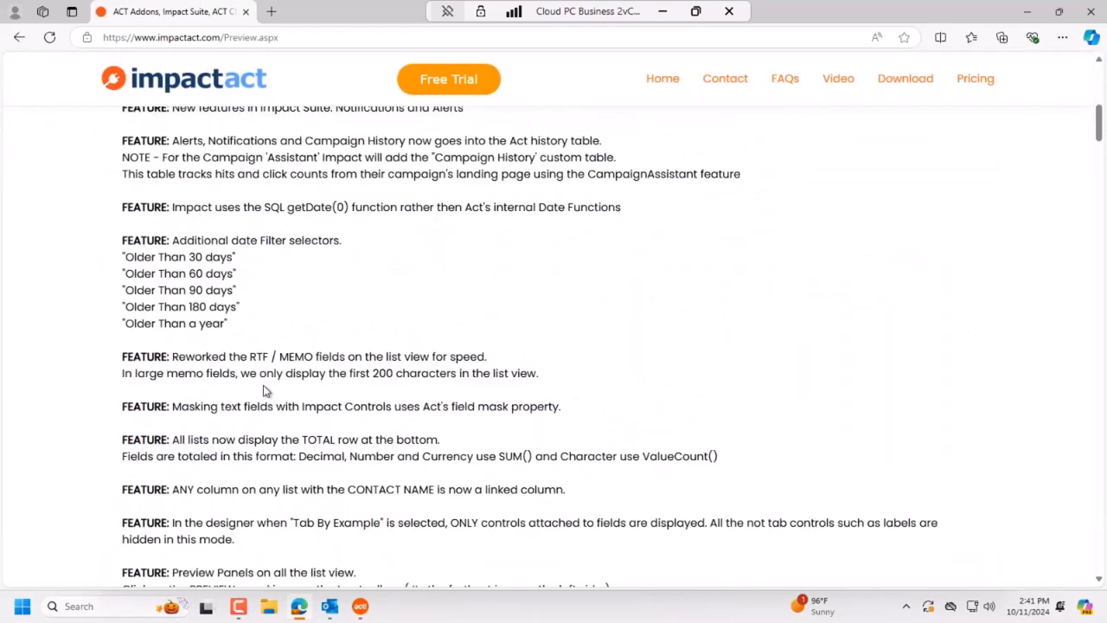
{"action": "left_click_drag", "start_coordinate": [252, 323], "coordinate": [122, 257]}
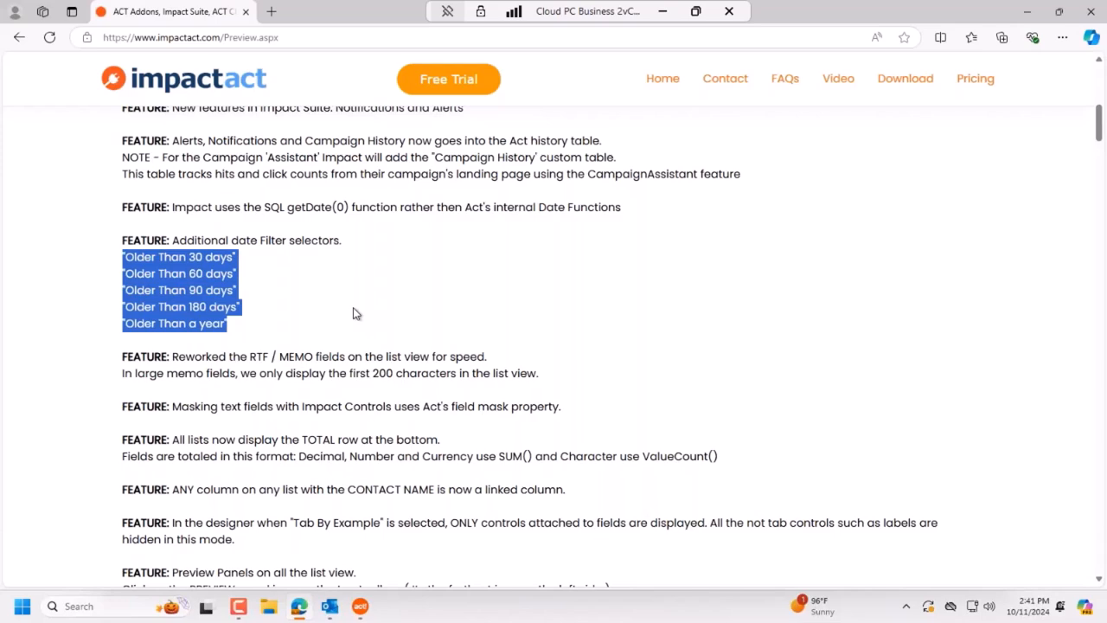
{"action": "scroll", "coordinate": [358, 314], "scroll_direction": "up", "scroll_amount": 10}
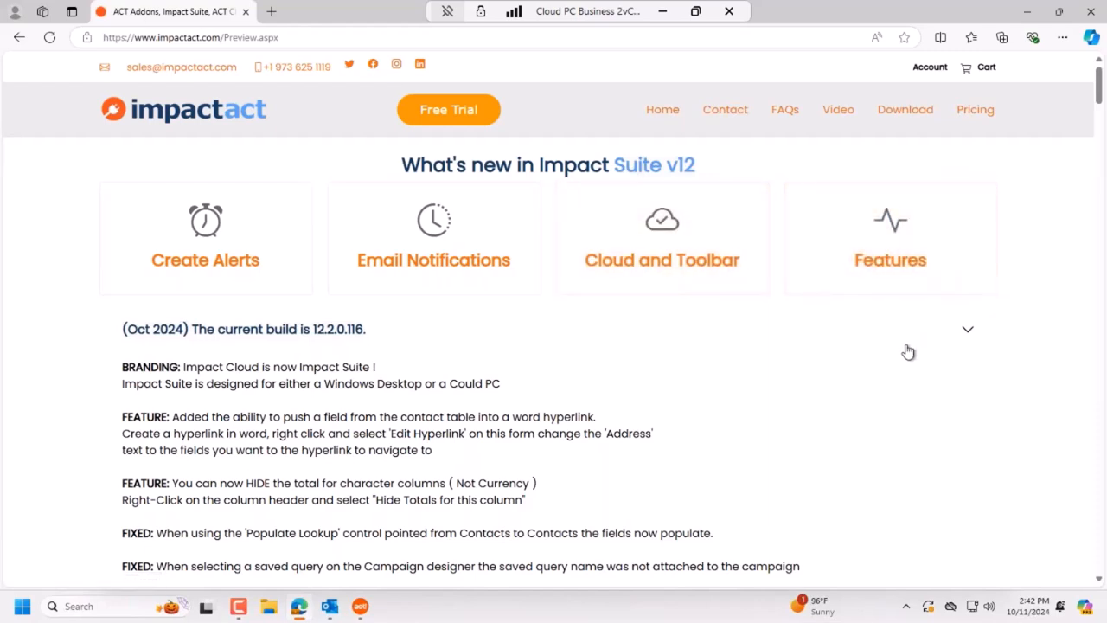
{"action": "left_click", "coordinate": [1027, 12]}
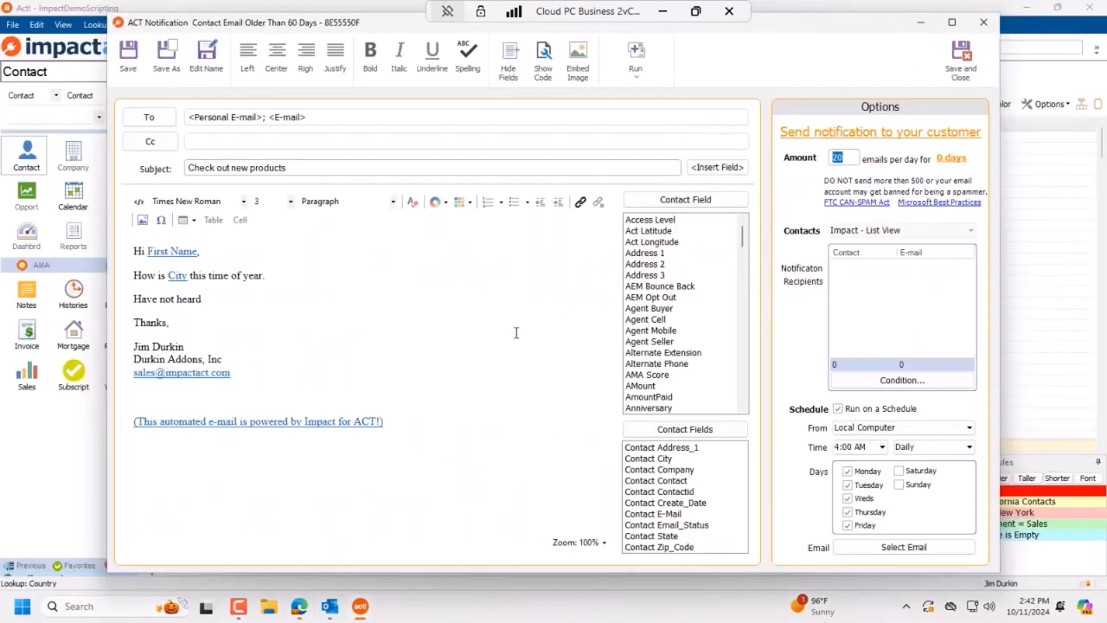